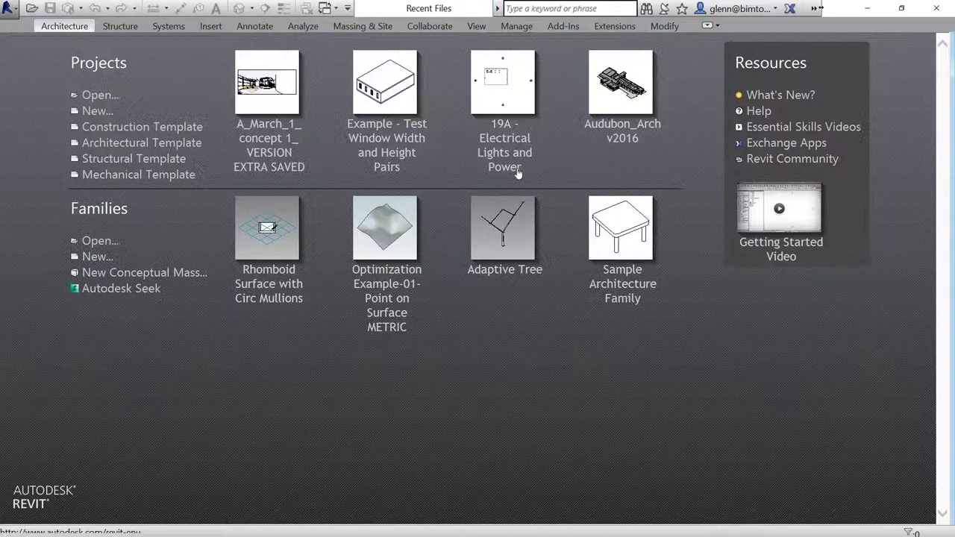
- Open the "Example - Test Window Width and Height Pairs" project and show the room in the Level 1 floor plan
{"action": "left_click", "coordinate": [395, 163]}
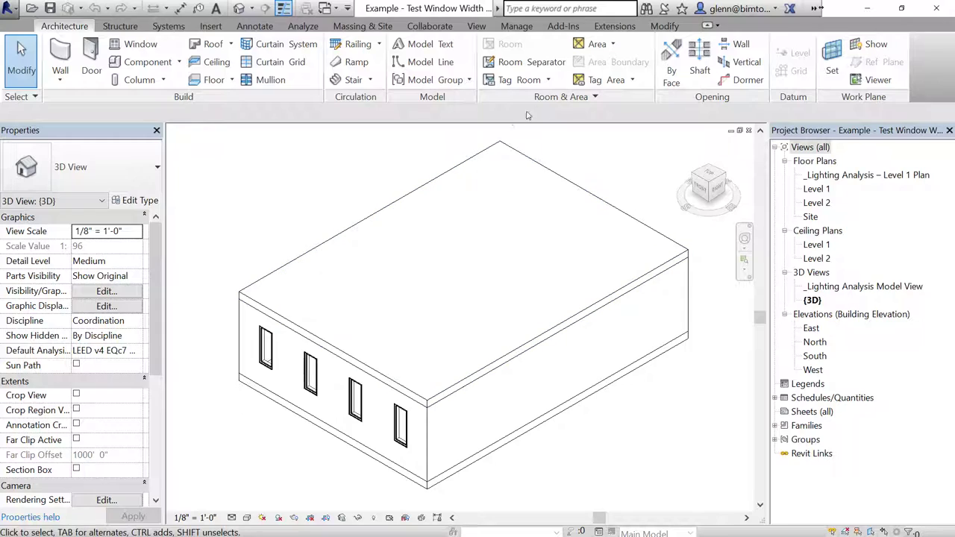
{"action": "double_click", "coordinate": [819, 192]}
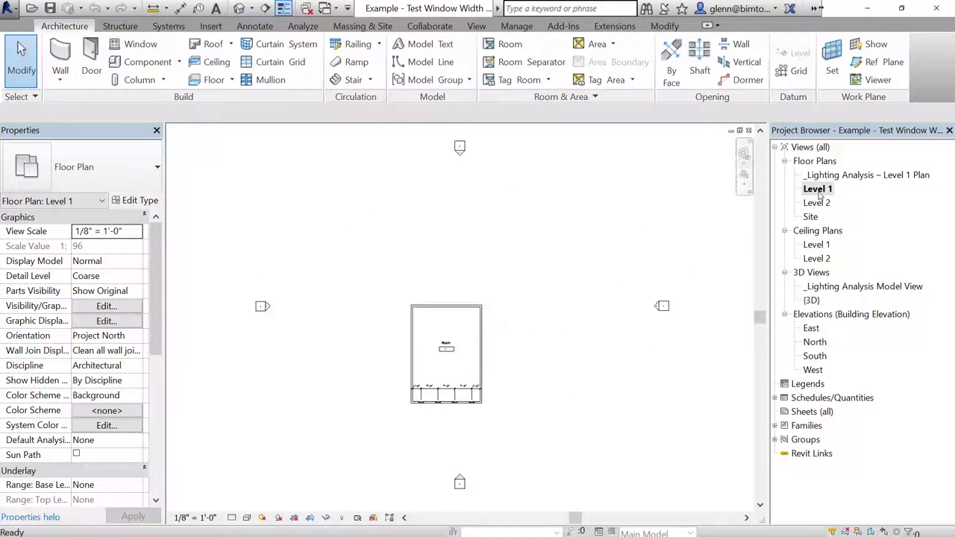
{"action": "left_click", "coordinate": [743, 173]}
{"action": "left_click_drag", "start_coordinate": [403, 294], "coordinate": [502, 434]}
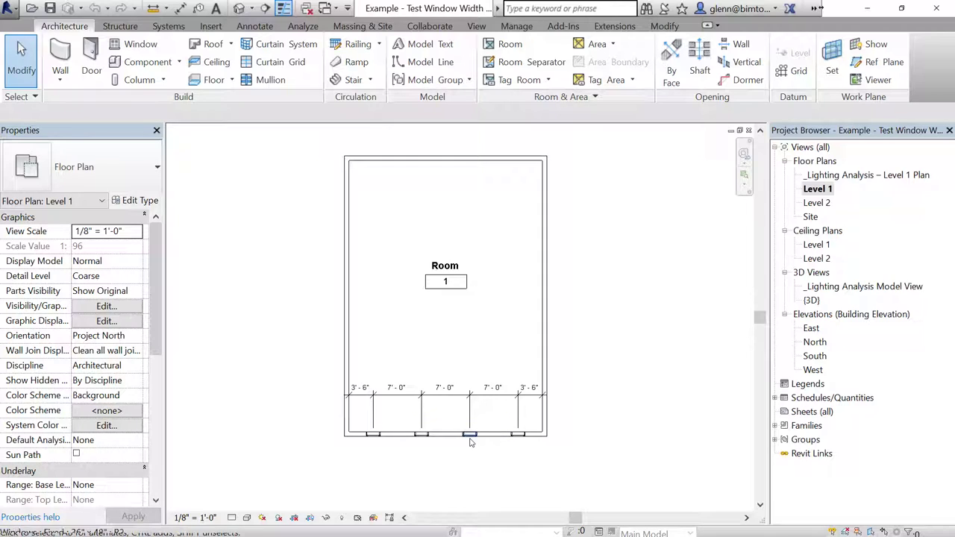
- Examine the fixed windows along the room's front wall in the Level 1 plan and the 3D view
{"action": "left_click", "coordinate": [470, 442]}
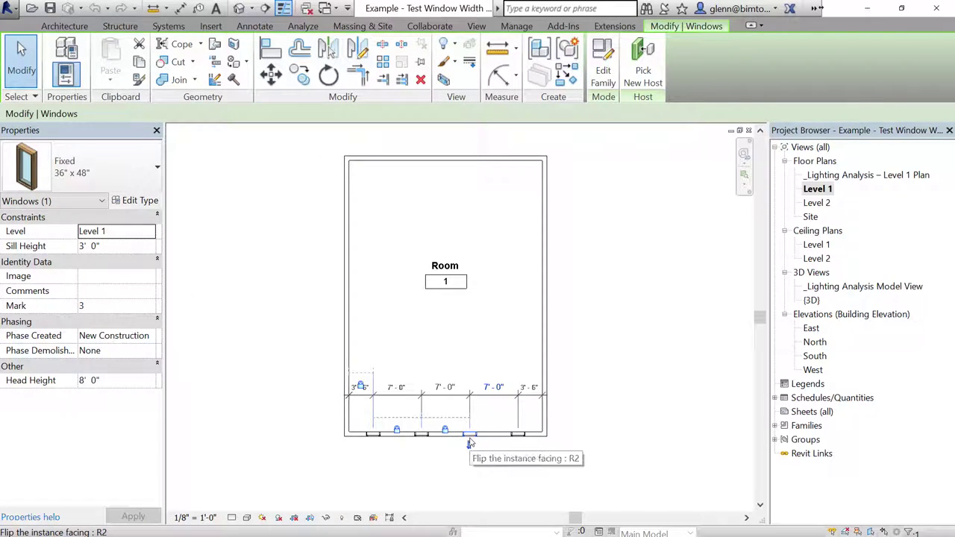
{"action": "left_click", "coordinate": [295, 383]}
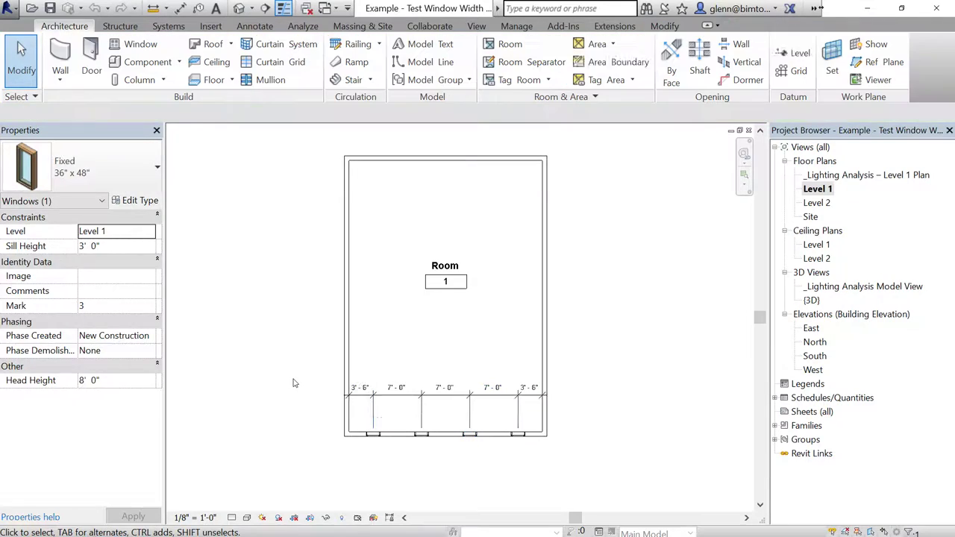
{"action": "left_click", "coordinate": [241, 10]}
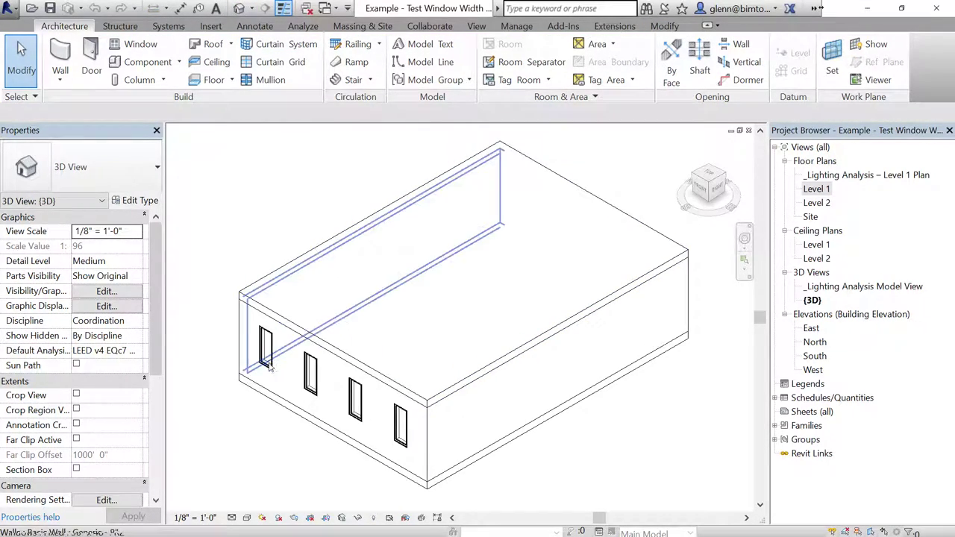
{"action": "left_click", "coordinate": [272, 369]}
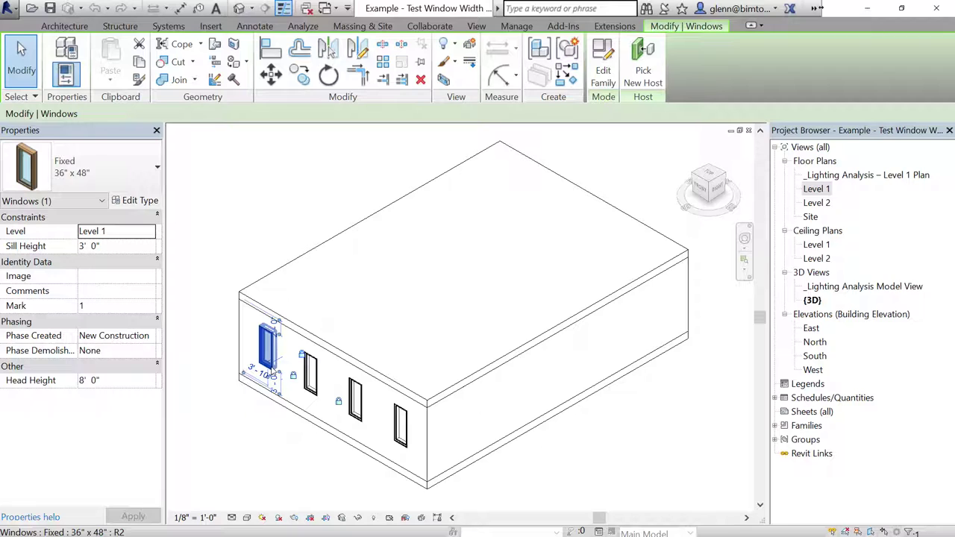
{"action": "double_click", "coordinate": [827, 192]}
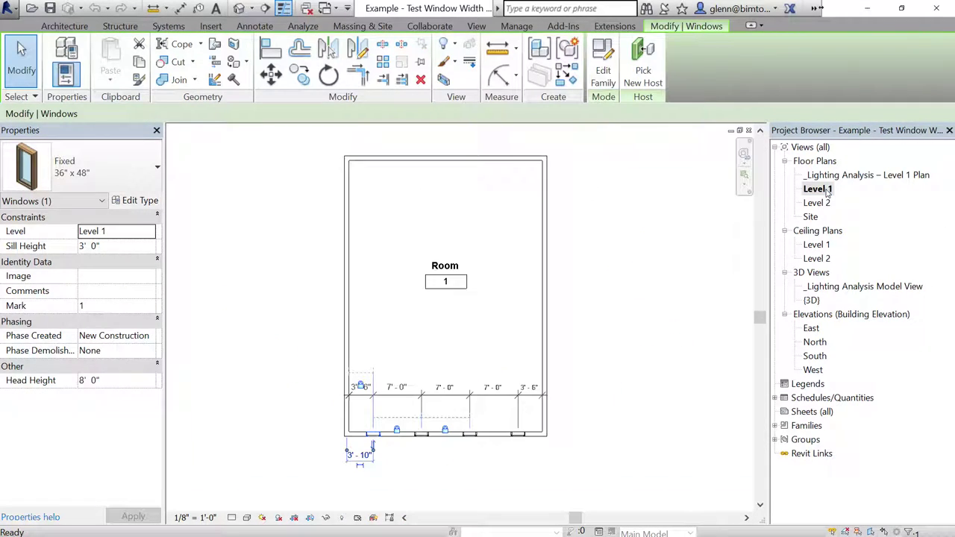
{"action": "left_click", "coordinate": [691, 283]}
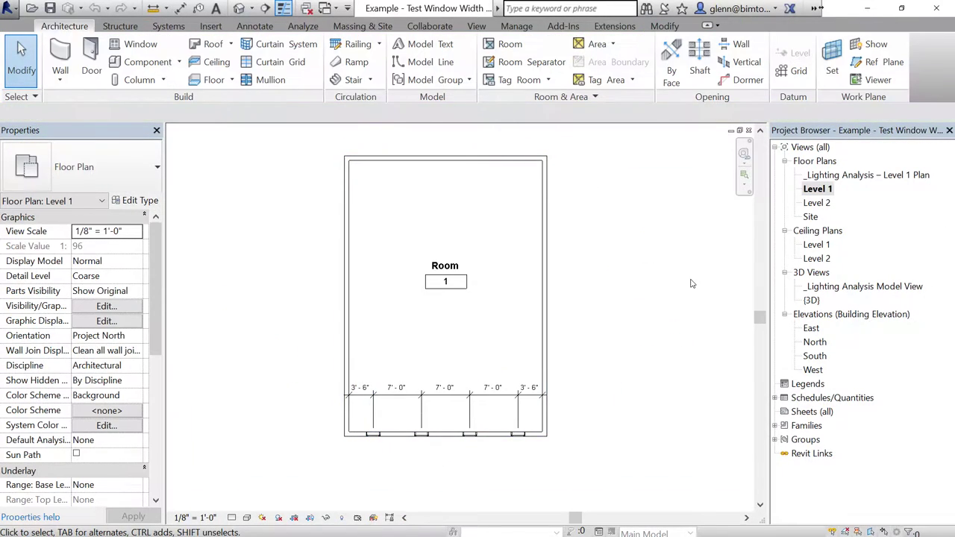
- Check the volume and room area settings in Area and Volume Computations, leaving the dialog without changes
{"action": "left_click", "coordinate": [485, 322]}
{"action": "left_click", "coordinate": [294, 209]}
{"action": "left_click", "coordinate": [594, 98]}
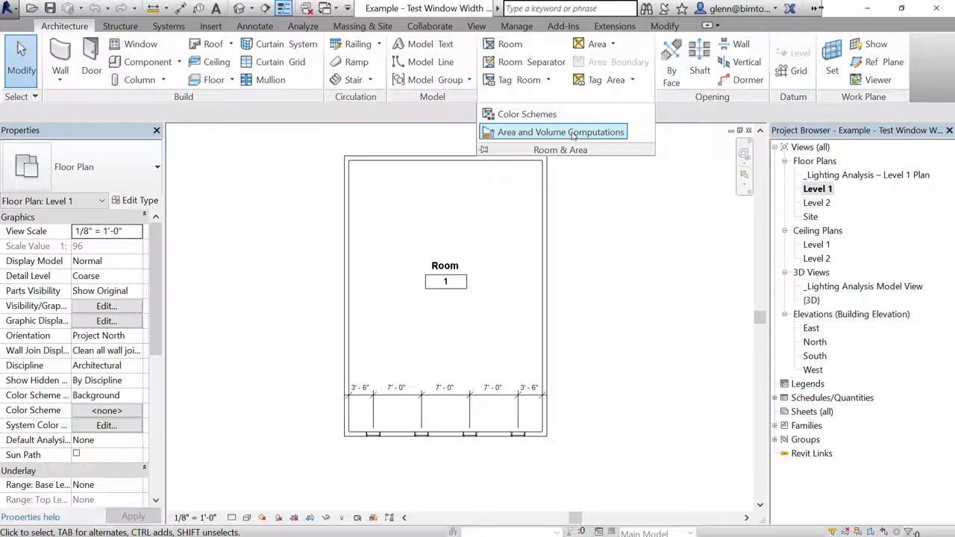
{"action": "left_click", "coordinate": [622, 138]}
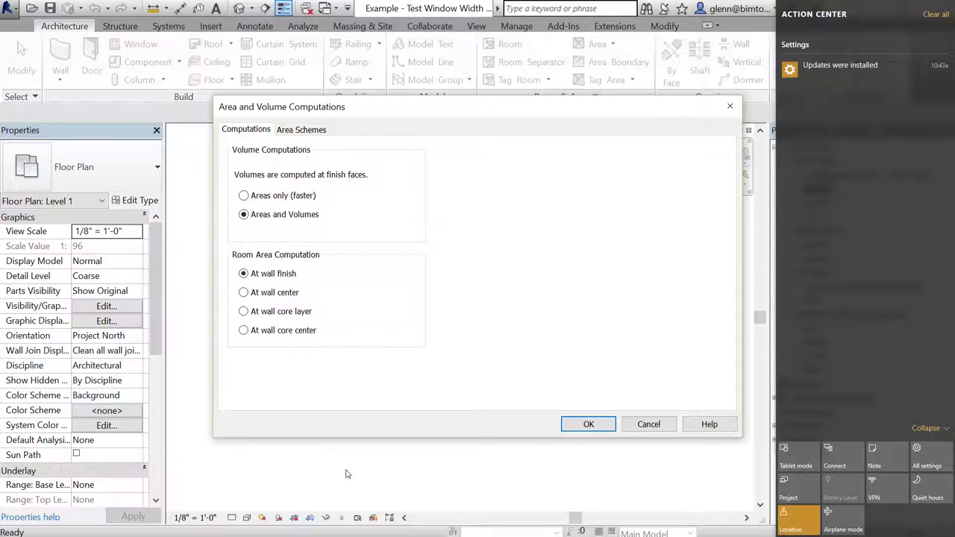
{"action": "left_click", "coordinate": [649, 423]}
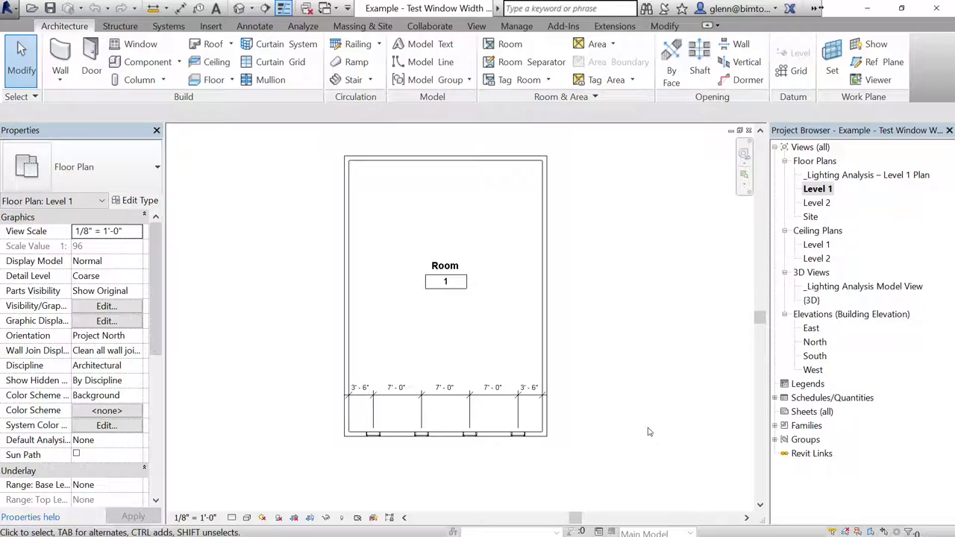
- Start a gbXML export of the project and include thermal properties in its settings
{"action": "left_click", "coordinate": [12, 12]}
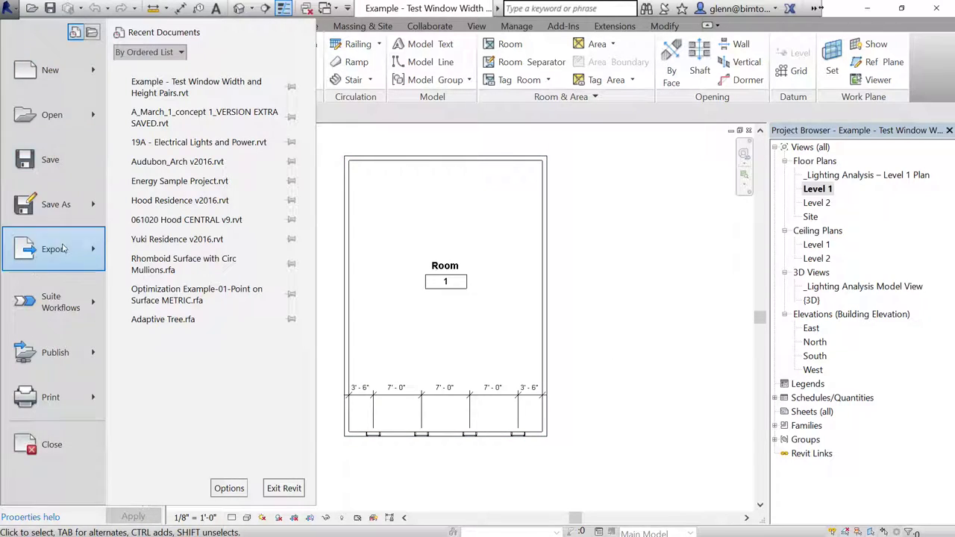
{"action": "mouse_move", "coordinate": [64, 252]}
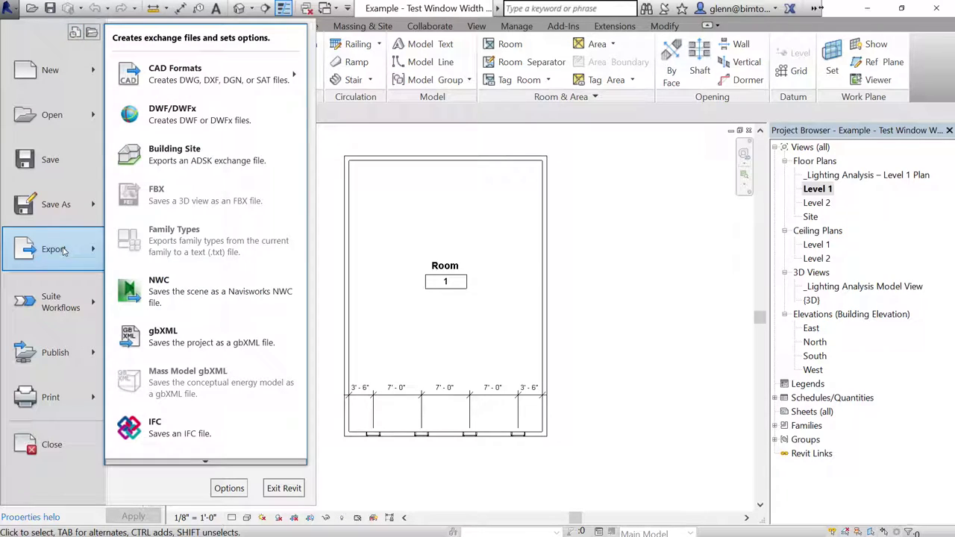
{"action": "left_click", "coordinate": [212, 338]}
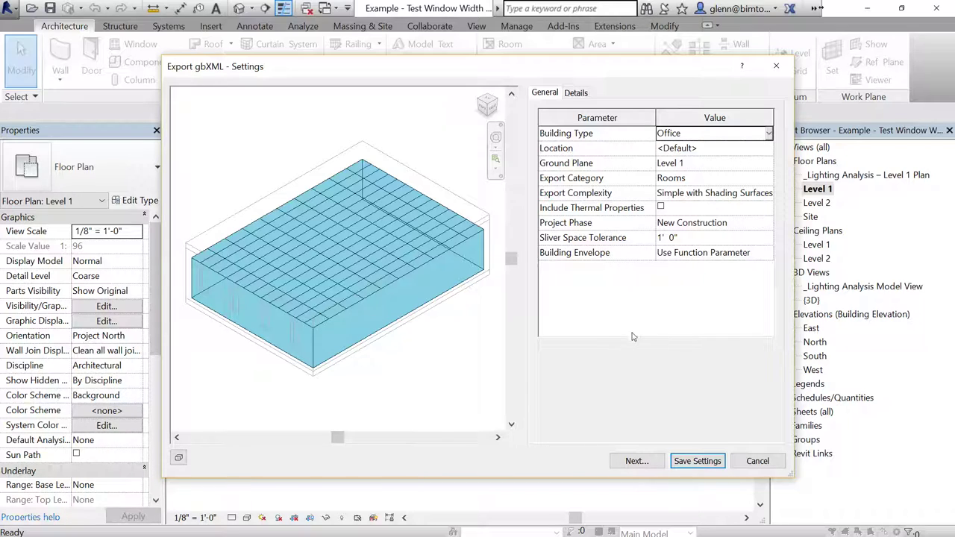
{"action": "left_click", "coordinate": [660, 207]}
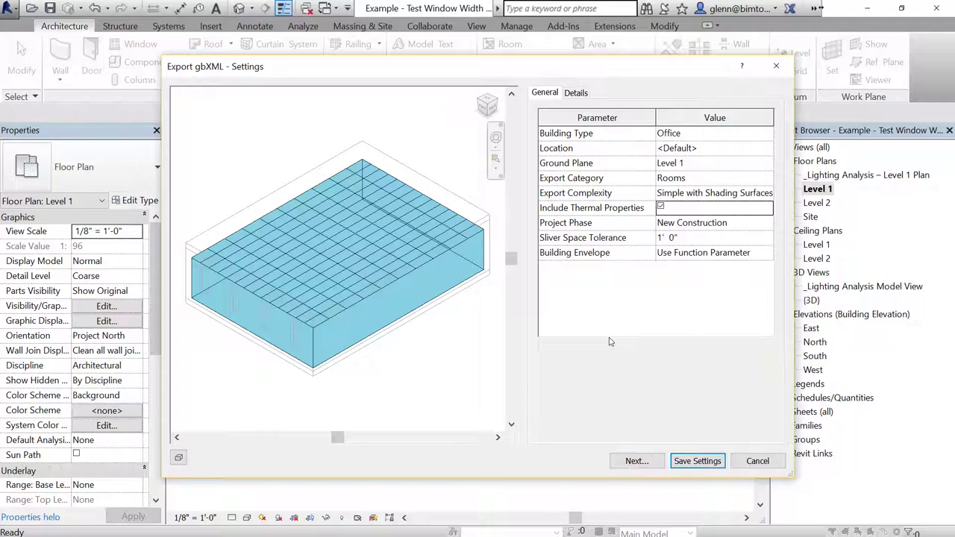
- Set the building type for the gbXML export to School or University
{"action": "left_click", "coordinate": [771, 134]}
{"action": "left_click", "coordinate": [769, 134]}
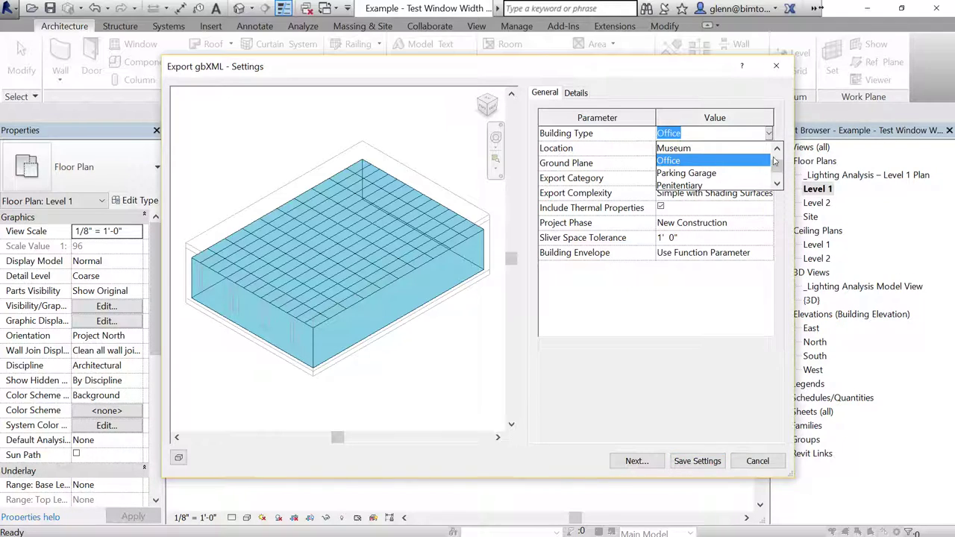
{"action": "left_click", "coordinate": [777, 184]}
{"action": "left_click", "coordinate": [777, 183]}
{"action": "left_click", "coordinate": [777, 183]}
{"action": "left_click", "coordinate": [777, 184]}
{"action": "left_click", "coordinate": [741, 173]}
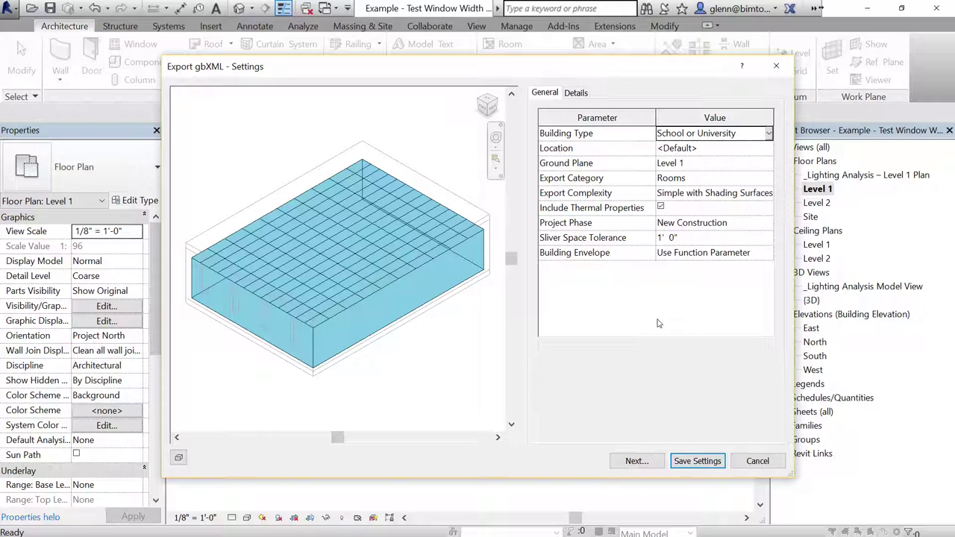
- Save the export as "Example - Test Window Width and Height Pairs.xml" in the gbXML folder on the Desktop
{"action": "left_click", "coordinate": [644, 461]}
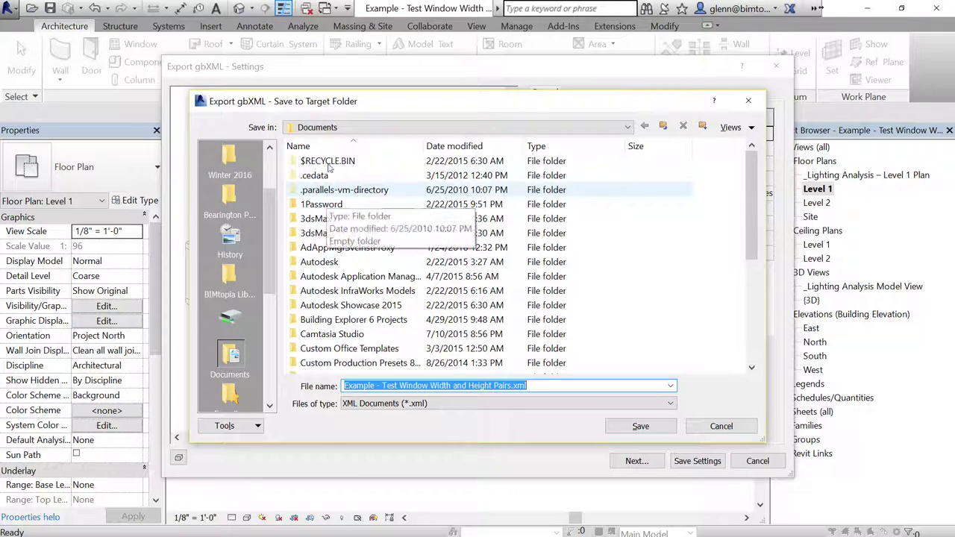
{"action": "left_click", "coordinate": [341, 129]}
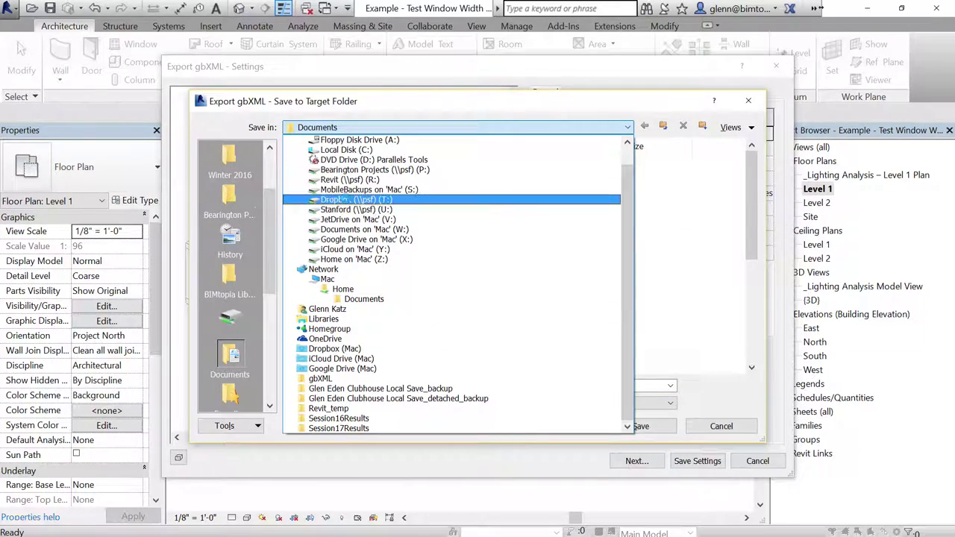
{"action": "left_click", "coordinate": [347, 150]}
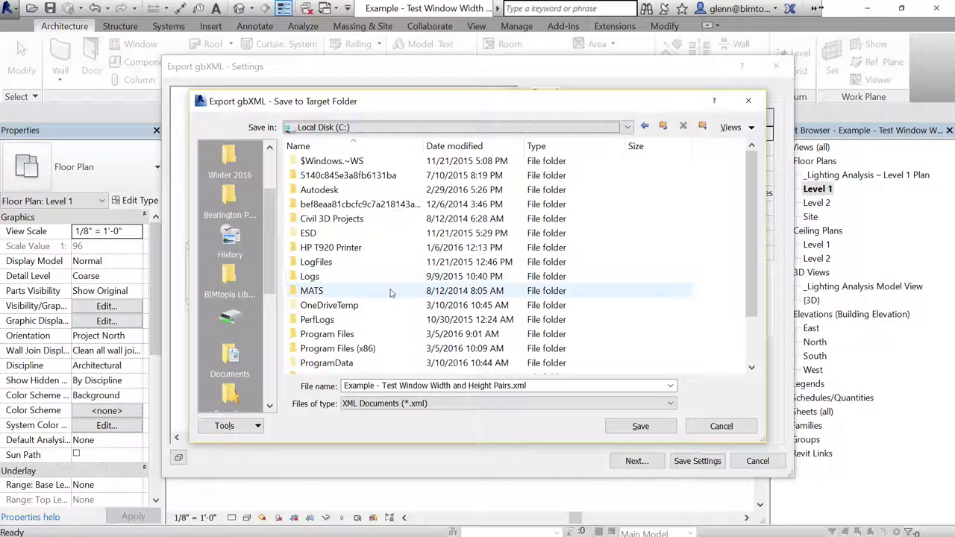
{"action": "scroll", "coordinate": [269, 231], "scroll_direction": "up", "scroll_amount": 1}
{"action": "scroll", "coordinate": [268, 231], "scroll_direction": "down", "scroll_amount": 4}
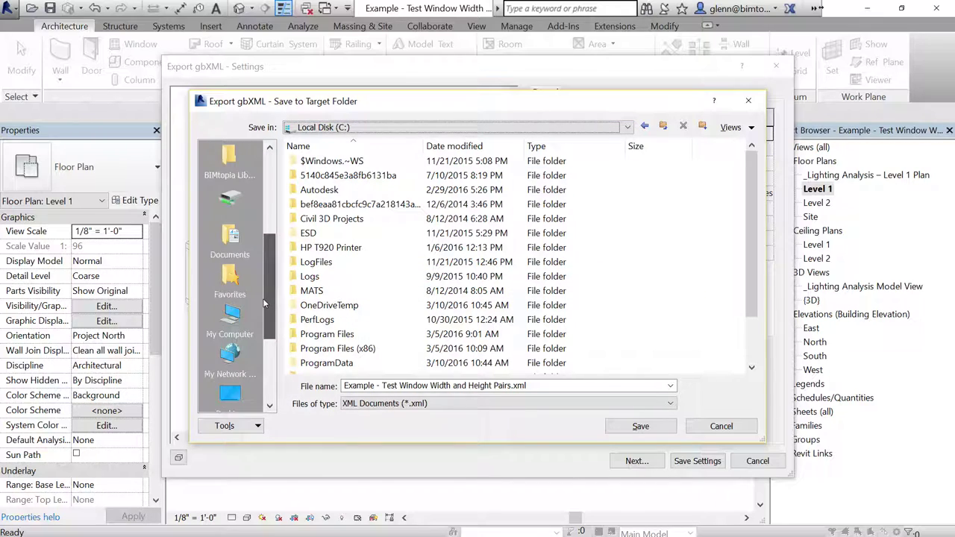
{"action": "scroll", "coordinate": [263, 316], "scroll_direction": "down", "scroll_amount": 1}
{"action": "left_click", "coordinate": [230, 356]}
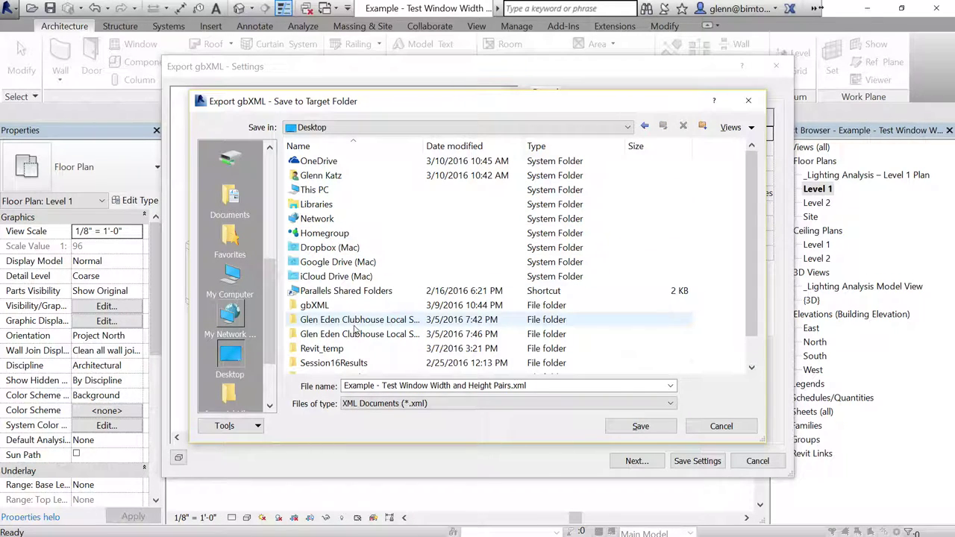
{"action": "double_click", "coordinate": [336, 308]}
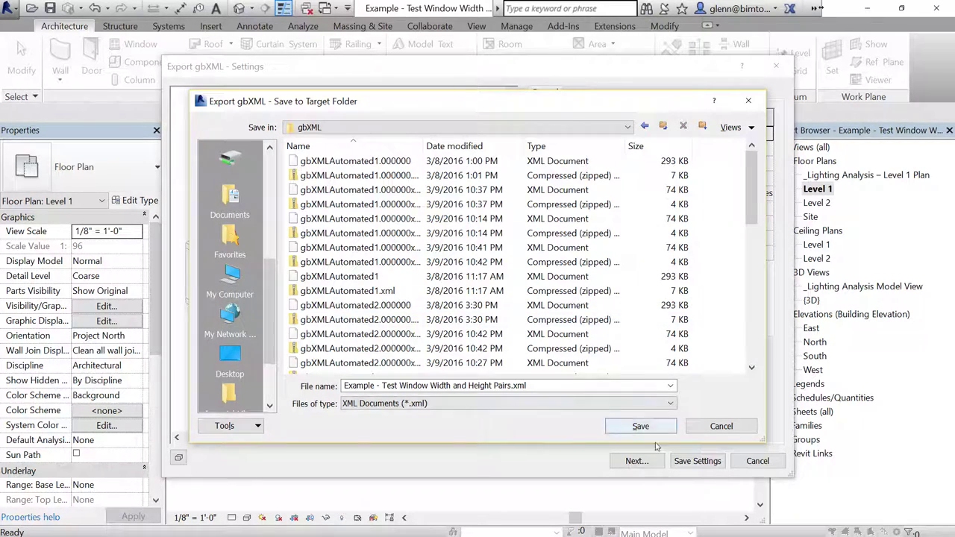
{"action": "left_click", "coordinate": [654, 432]}
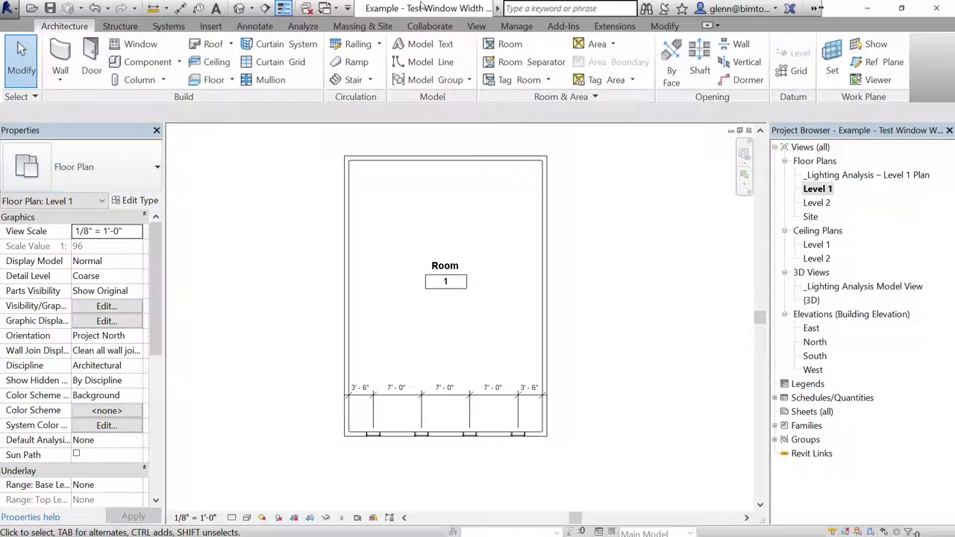
- Restore the Revit window to a smaller size and move it aside to uncover the Windows desktop
{"action": "mouse_move", "coordinate": [33, 529]}
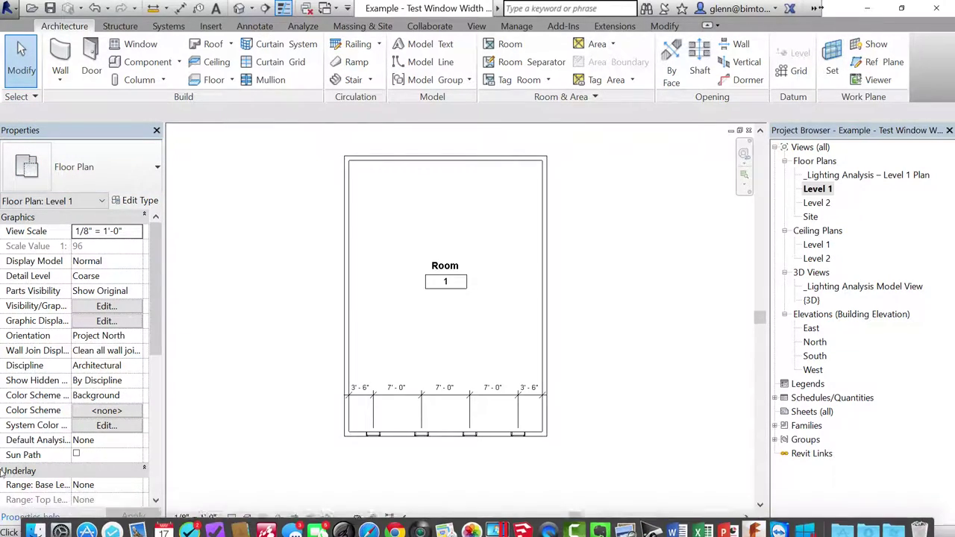
{"action": "double_click", "coordinate": [853, 9]}
{"action": "left_click_drag", "start_coordinate": [853, 9], "coordinate": [738, 13]}
{"action": "mouse_move", "coordinate": [11, 149]}
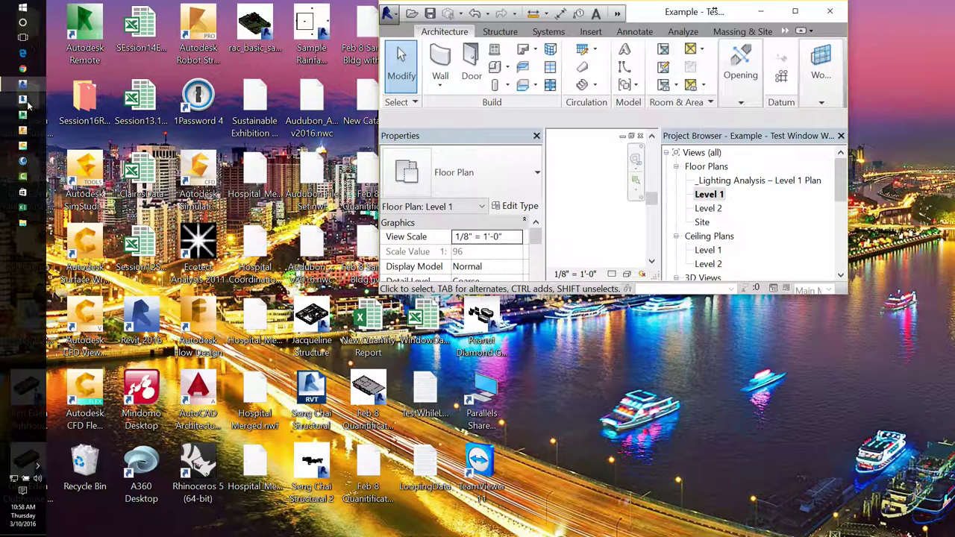
- Switch to Chrome, go to gbs.autodesk.com and open the GLKTesting project's run list
{"action": "left_click", "coordinate": [25, 71]}
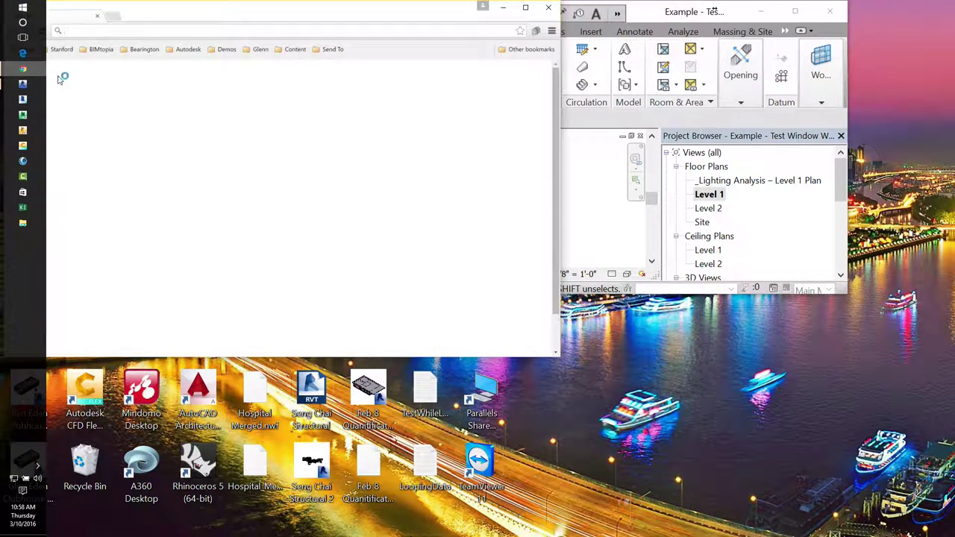
{"action": "type", "text": "gbs.autodesk.com"}
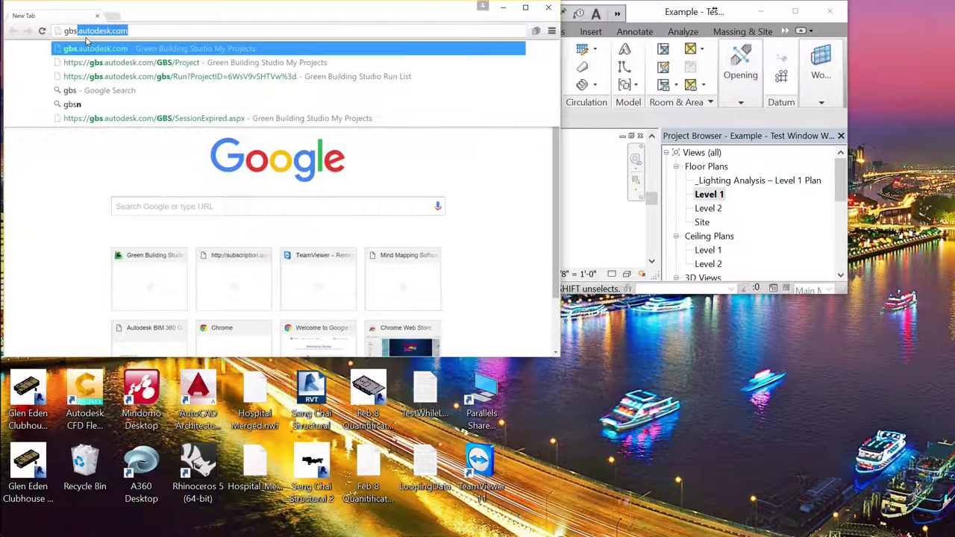
{"action": "key", "text": "Return"}
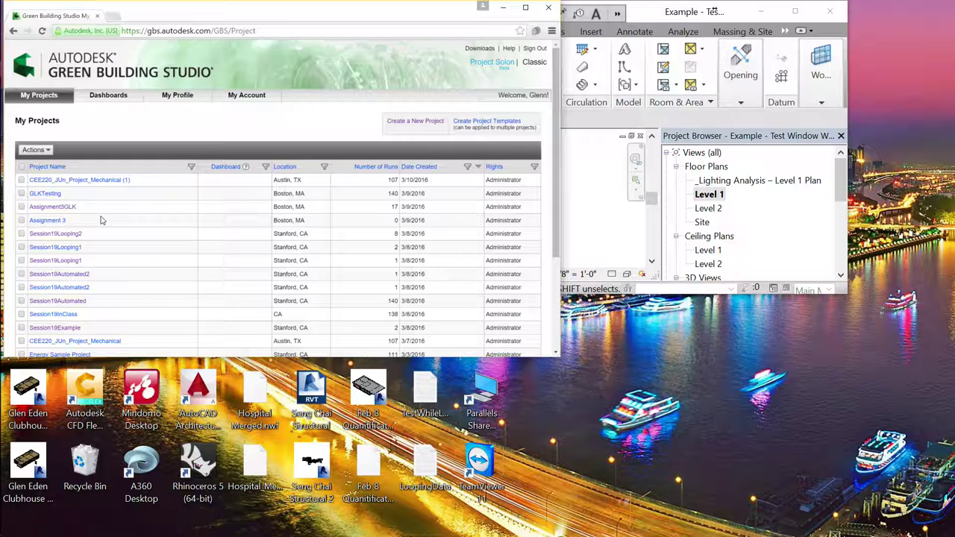
{"action": "left_click", "coordinate": [58, 195]}
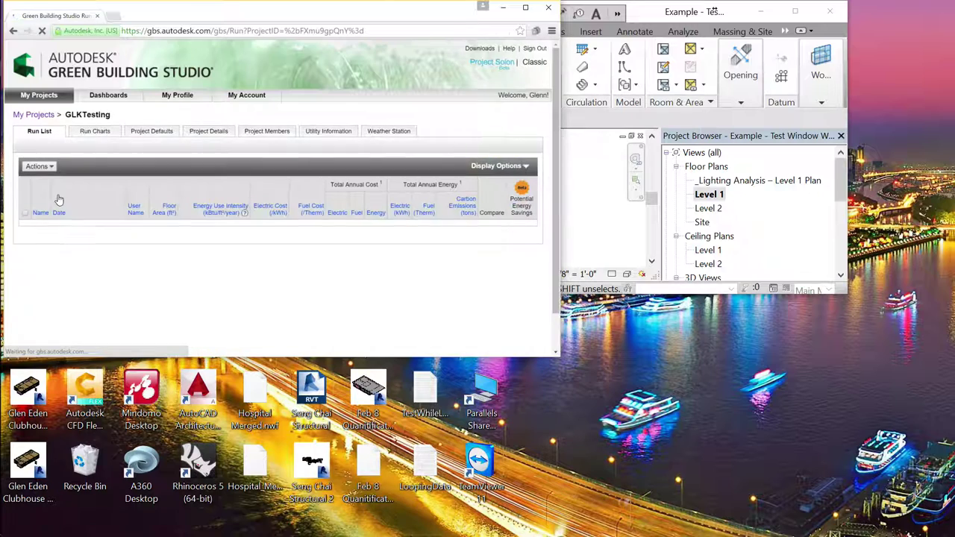
- Upload "Example - Test Window Width and Height Pairs.xml" to the GLKTesting project as a base run and view its results across all columns
{"action": "left_click", "coordinate": [50, 167]}
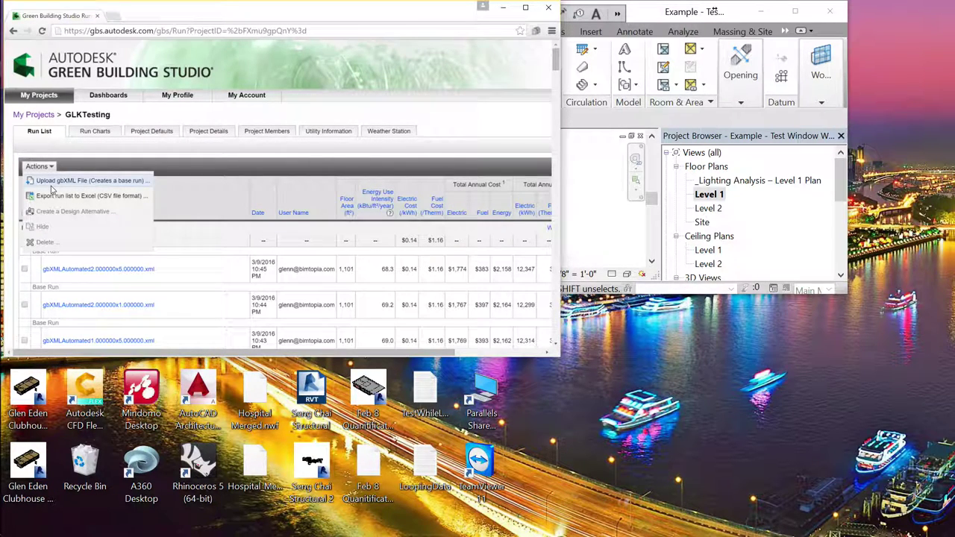
{"action": "left_click", "coordinate": [60, 181]}
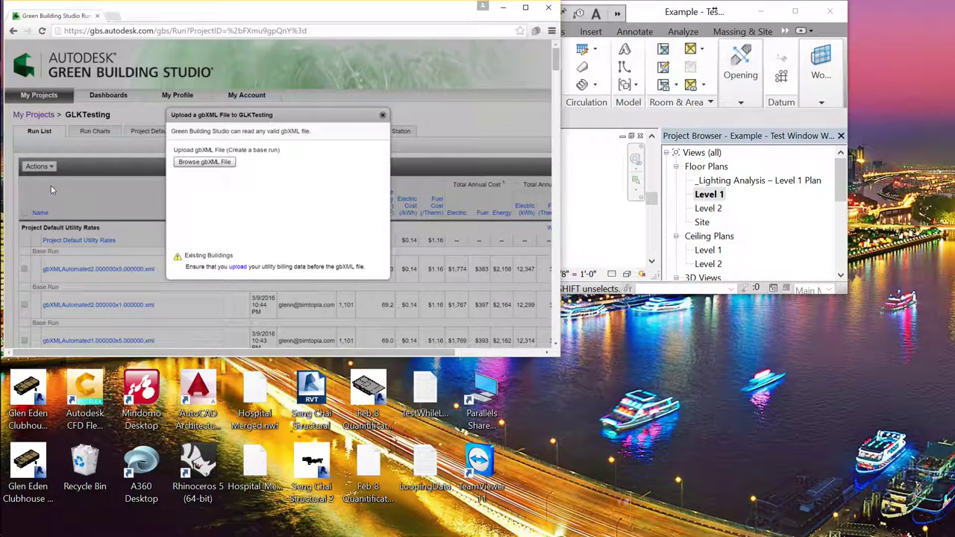
{"action": "left_click", "coordinate": [220, 168]}
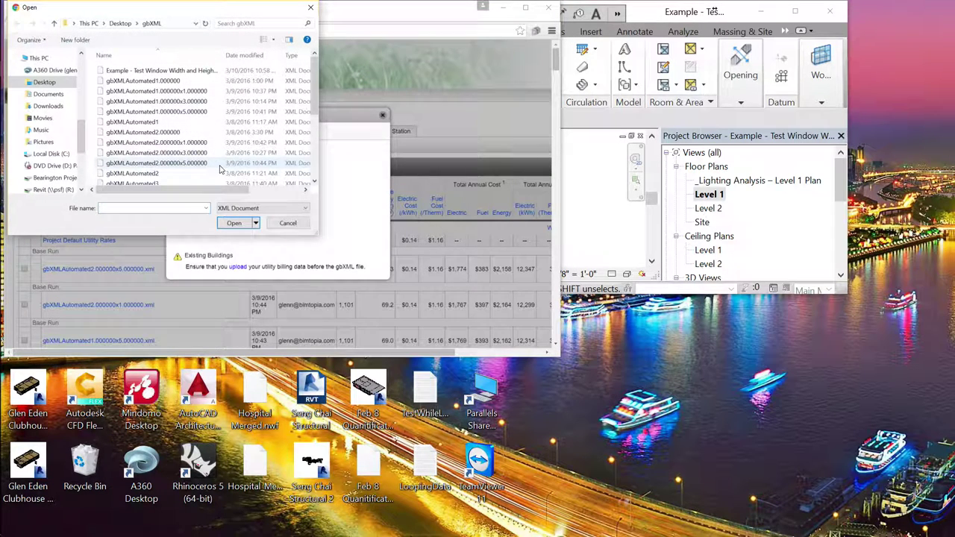
{"action": "left_click", "coordinate": [181, 71]}
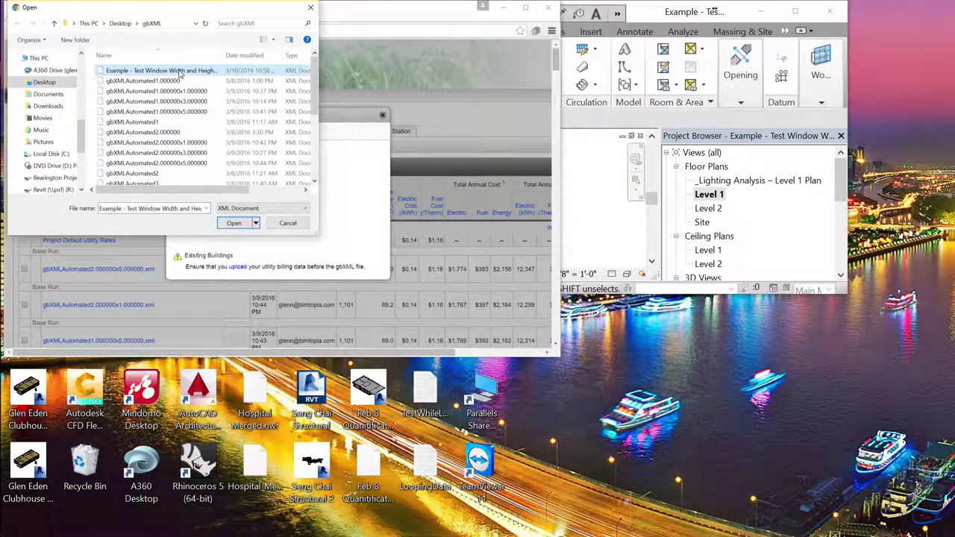
{"action": "left_click", "coordinate": [238, 224]}
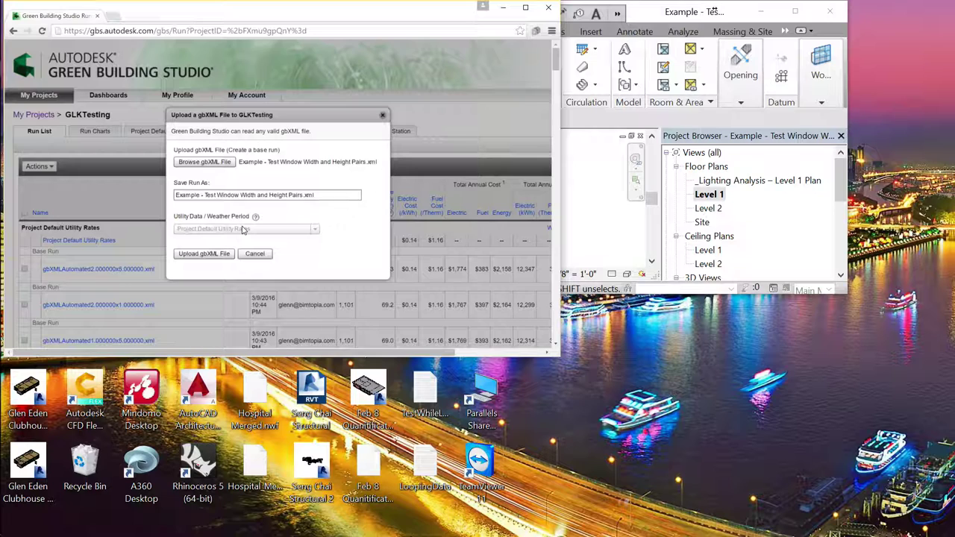
{"action": "left_click", "coordinate": [205, 254]}
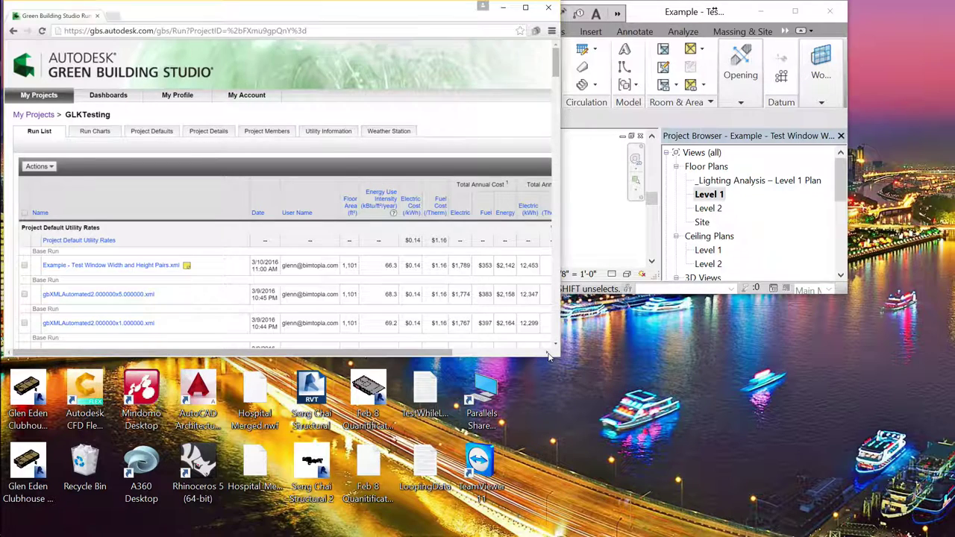
{"action": "left_click", "coordinate": [549, 355]}
{"action": "left_click", "coordinate": [549, 355]}
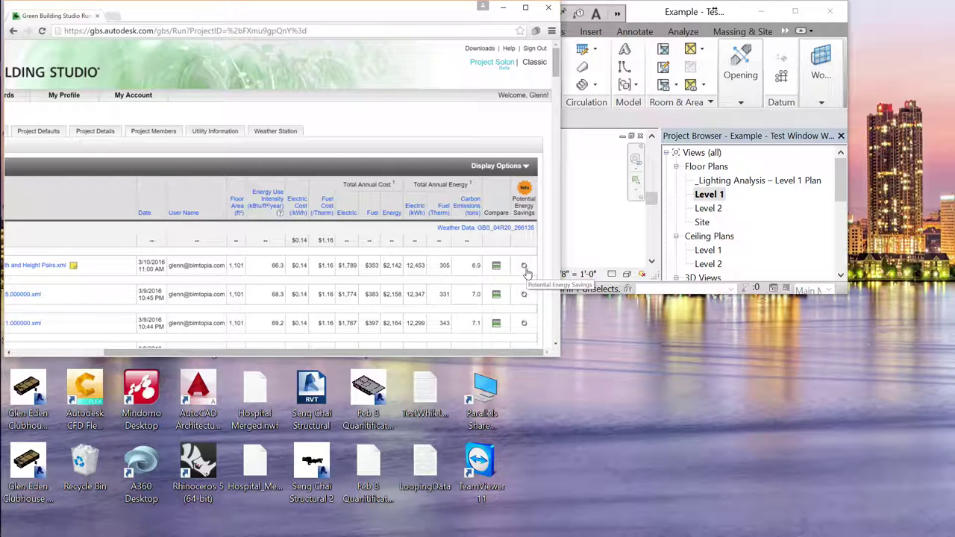
- Return to a maximized Revit window and launch Dynamo 0.9.0, leaving its window minimized
{"action": "left_click", "coordinate": [505, 11]}
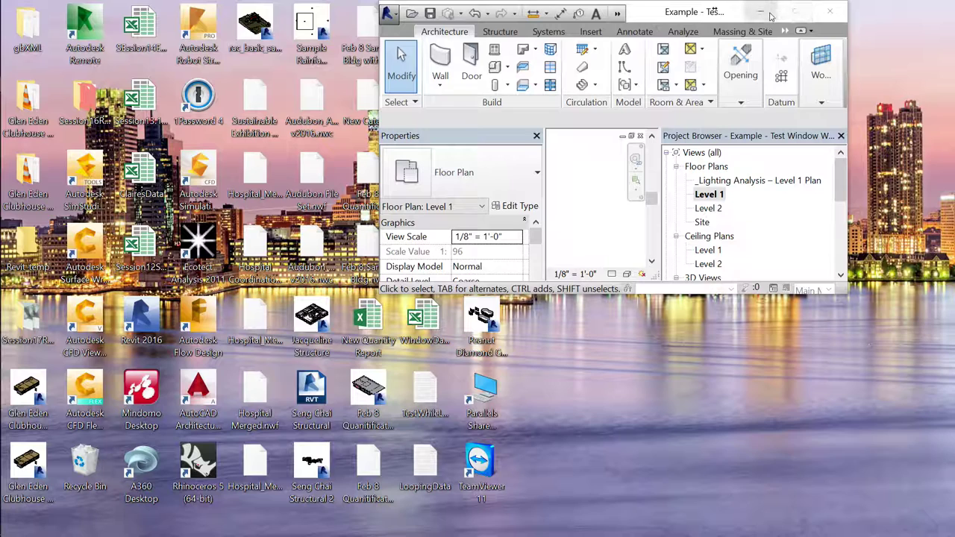
{"action": "left_click", "coordinate": [796, 12]}
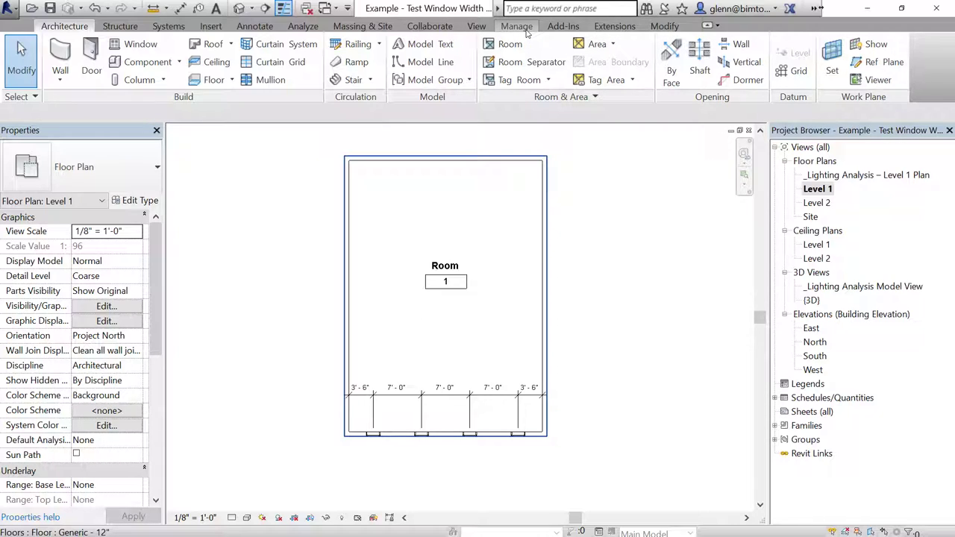
{"action": "left_click", "coordinate": [563, 28]}
{"action": "left_click", "coordinate": [443, 69]}
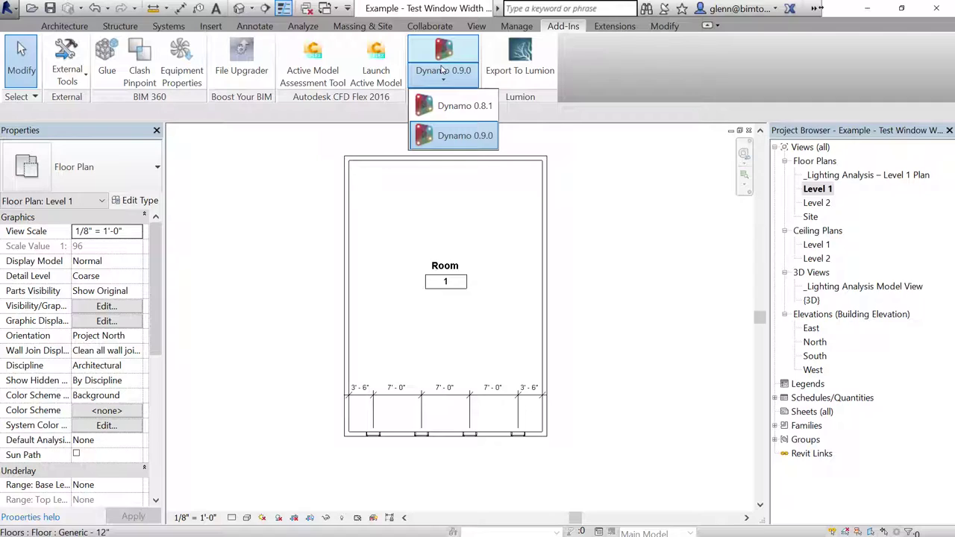
{"action": "left_click", "coordinate": [440, 142]}
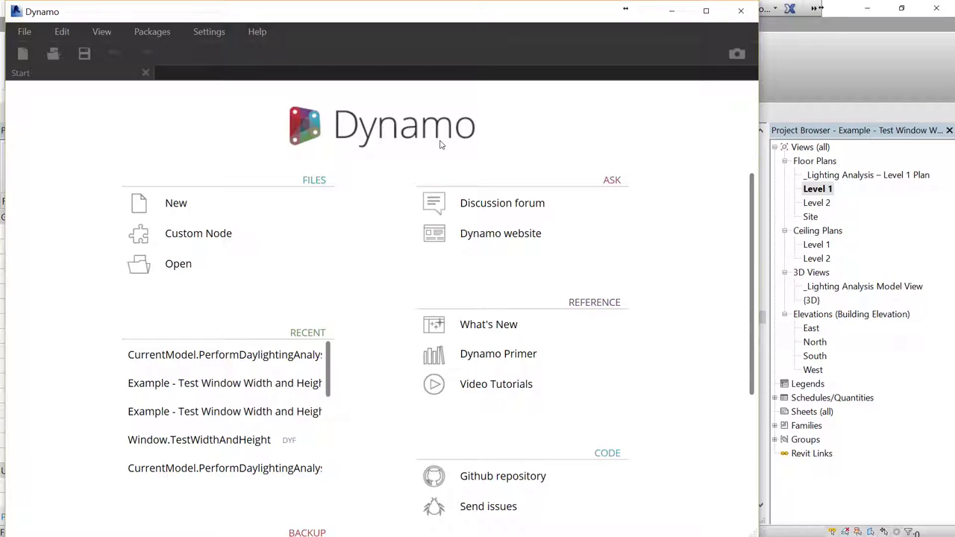
{"action": "left_click", "coordinate": [673, 11]}
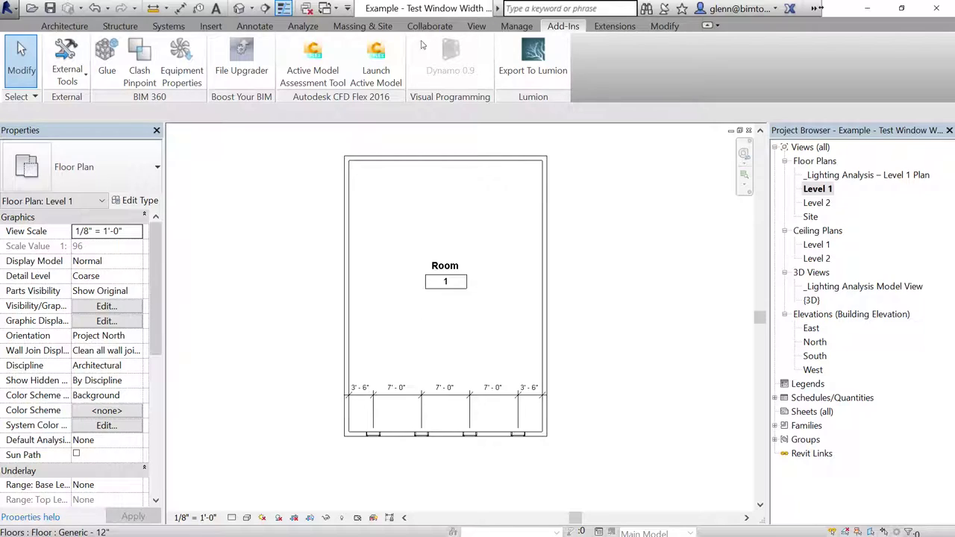
- Set up a new Insight 360 cloud lighting analysis for LEED v4 EQc7 opt2 at Low resolution and check its price
{"action": "left_click", "coordinate": [305, 26]}
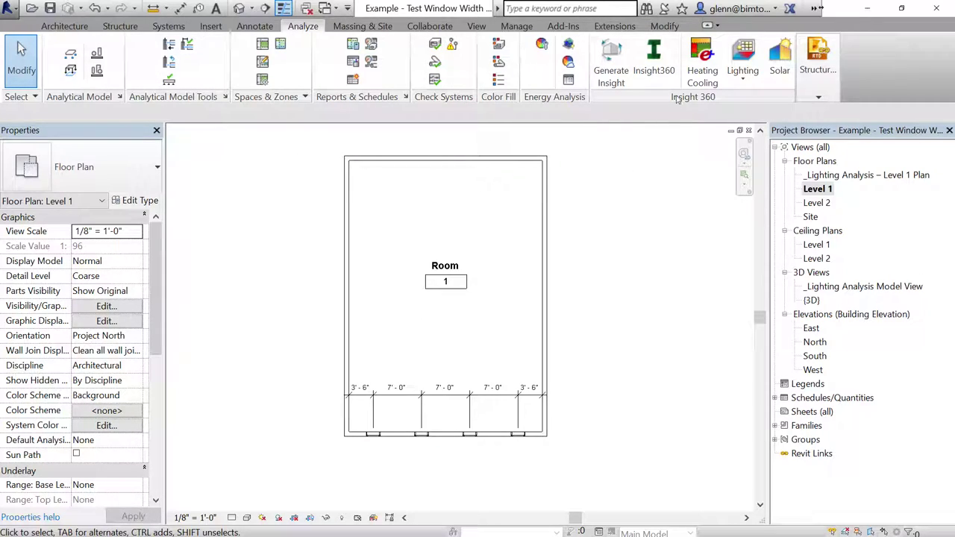
{"action": "left_click", "coordinate": [743, 84]}
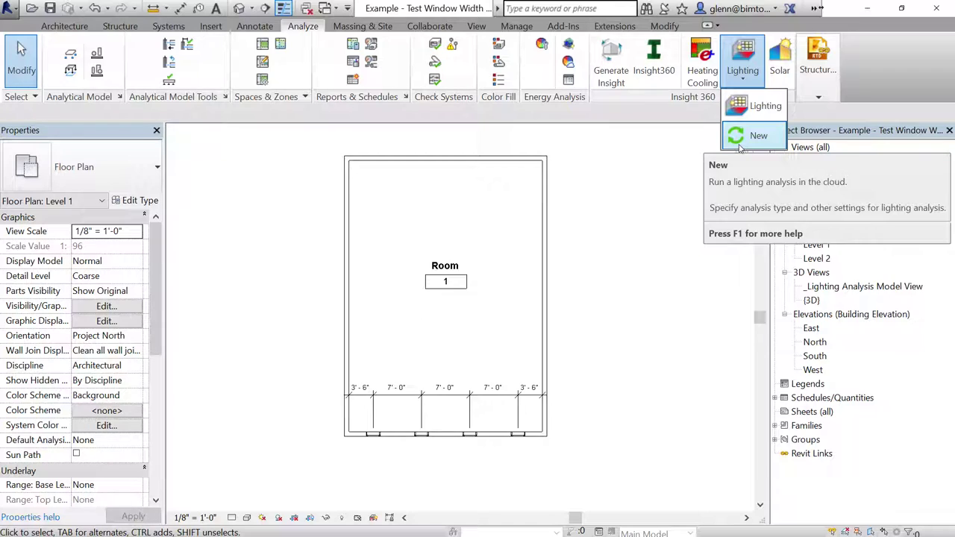
{"action": "left_click", "coordinate": [740, 142]}
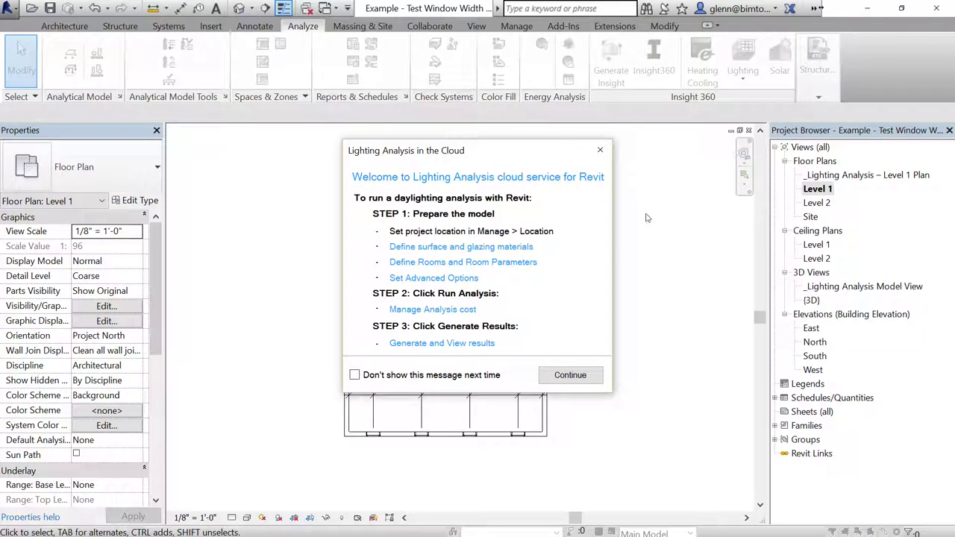
{"action": "left_click", "coordinate": [558, 377]}
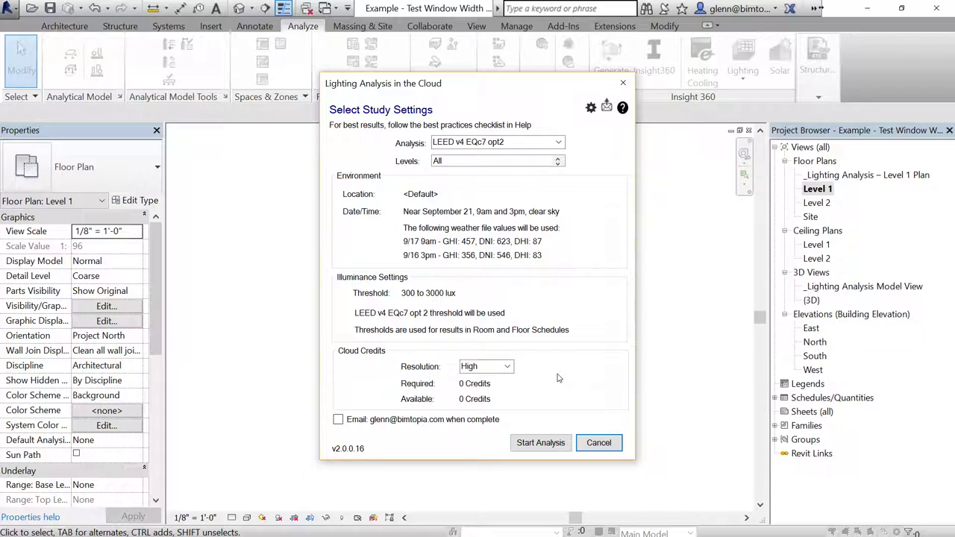
{"action": "left_click", "coordinate": [471, 366]}
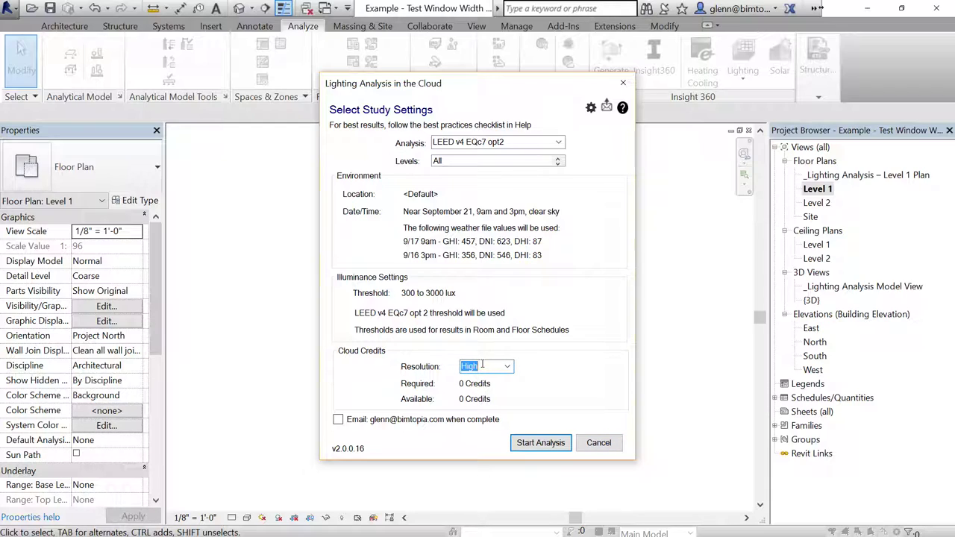
{"action": "left_click", "coordinate": [507, 367]}
{"action": "left_click", "coordinate": [470, 389]}
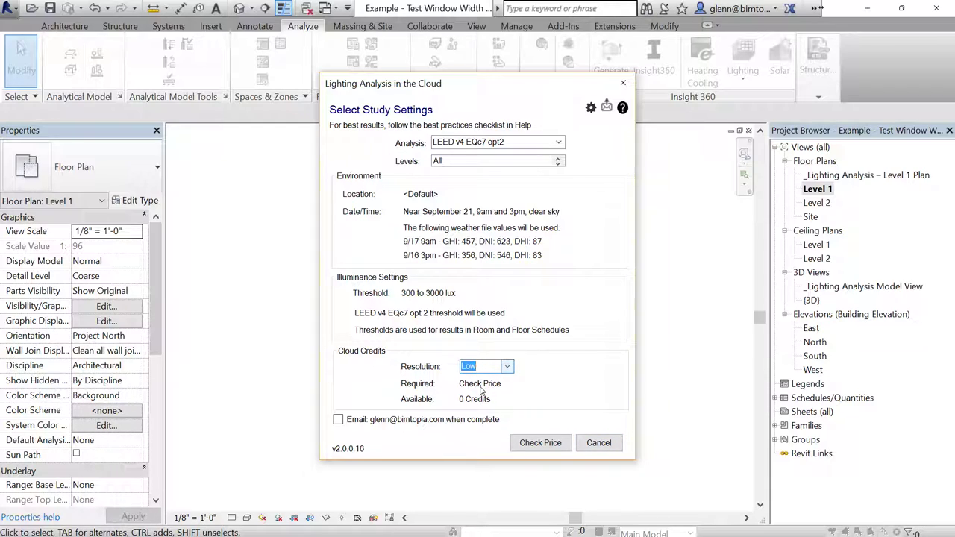
{"action": "left_click", "coordinate": [527, 443]}
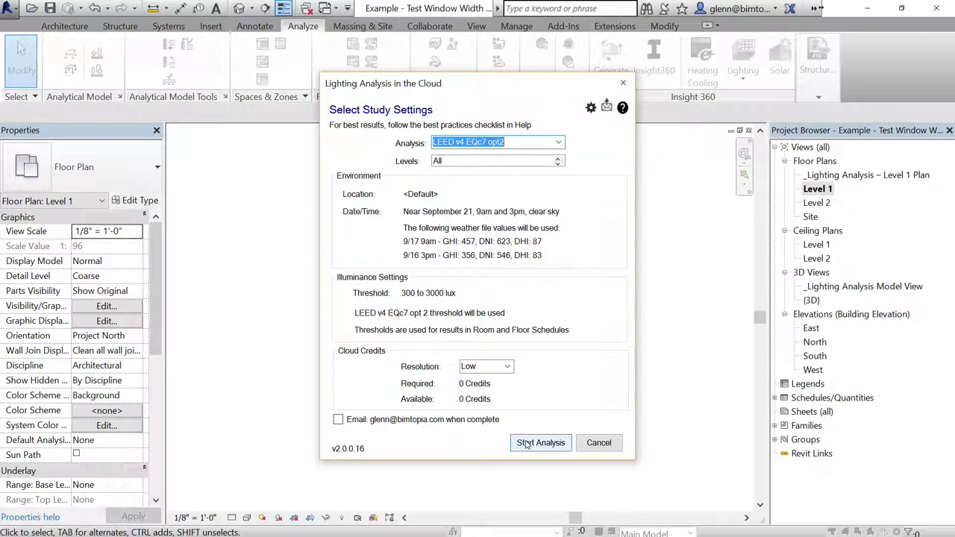
- Start the cloud lighting analysis and dismiss its upload notices
{"action": "left_click", "coordinate": [538, 444]}
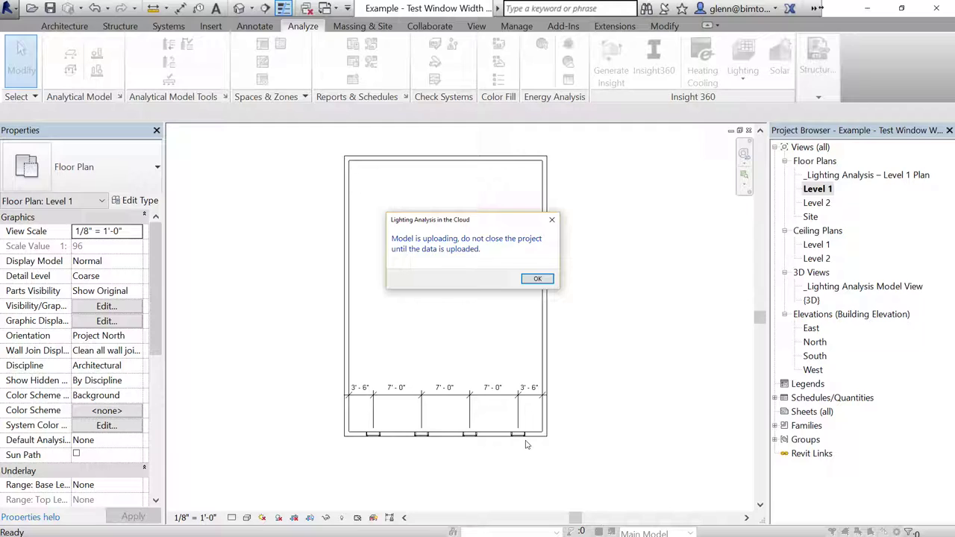
{"action": "left_click", "coordinate": [546, 282]}
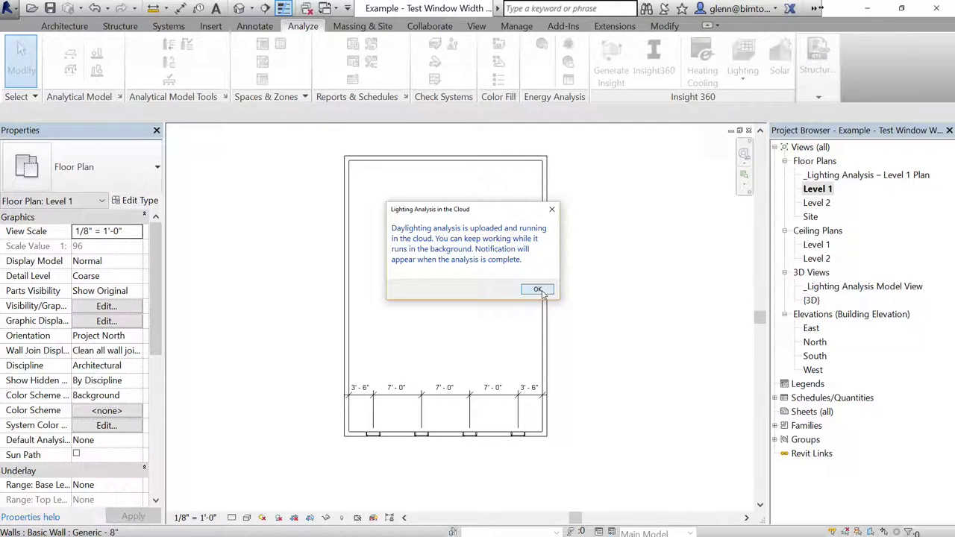
{"action": "left_click", "coordinate": [543, 290]}
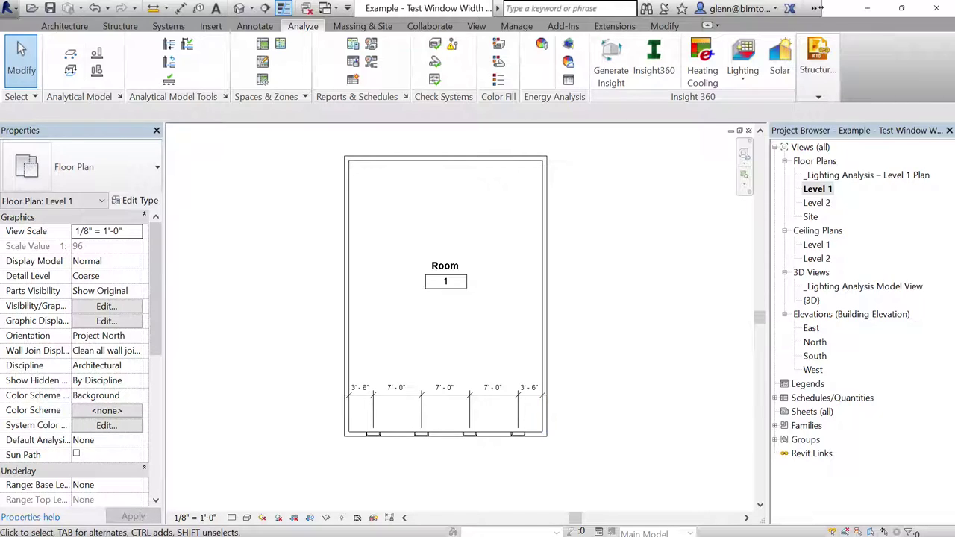
- Open the default {3D} view of the model, restore the Revit window to a smaller size and switch to Dynamo
{"action": "double_click", "coordinate": [812, 306]}
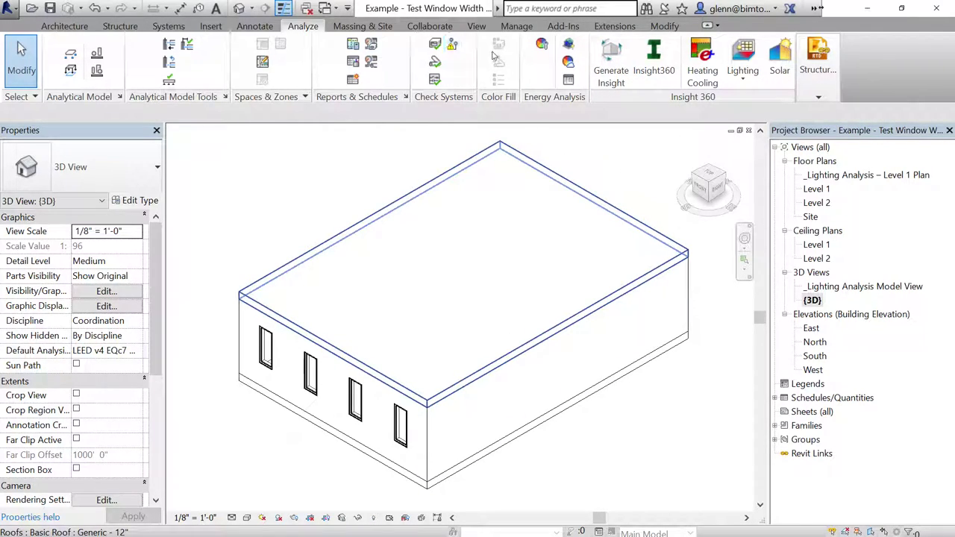
{"action": "left_click", "coordinate": [561, 27]}
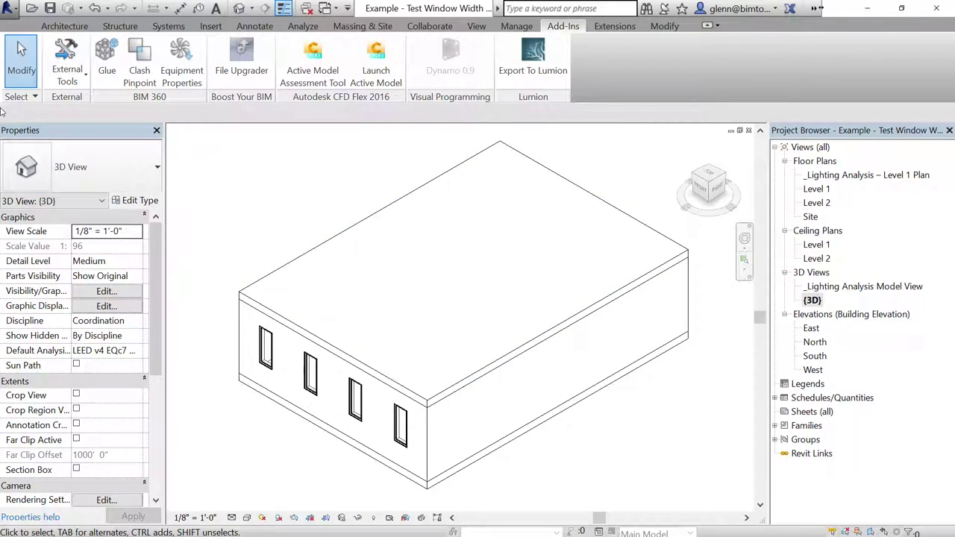
{"action": "left_click", "coordinate": [821, 7]}
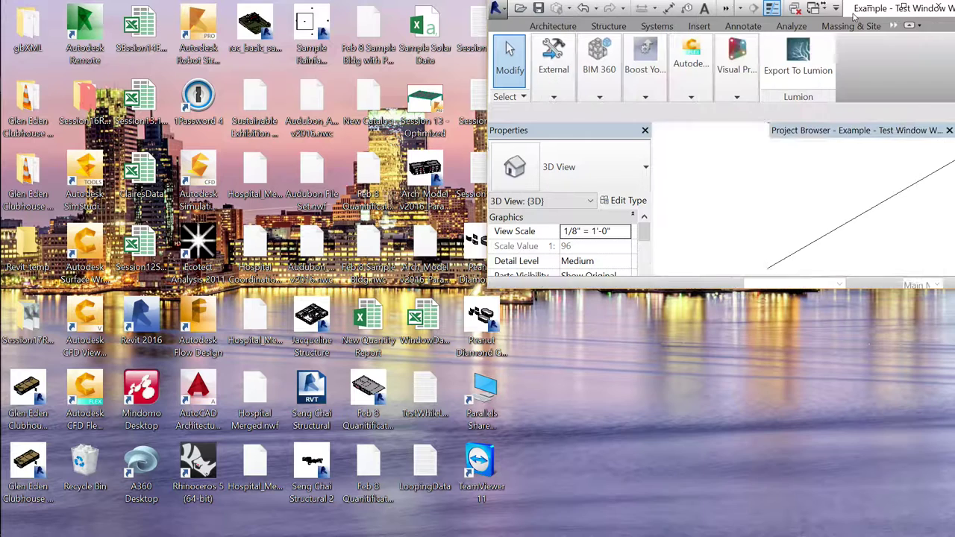
{"action": "mouse_move", "coordinate": [3, 153]}
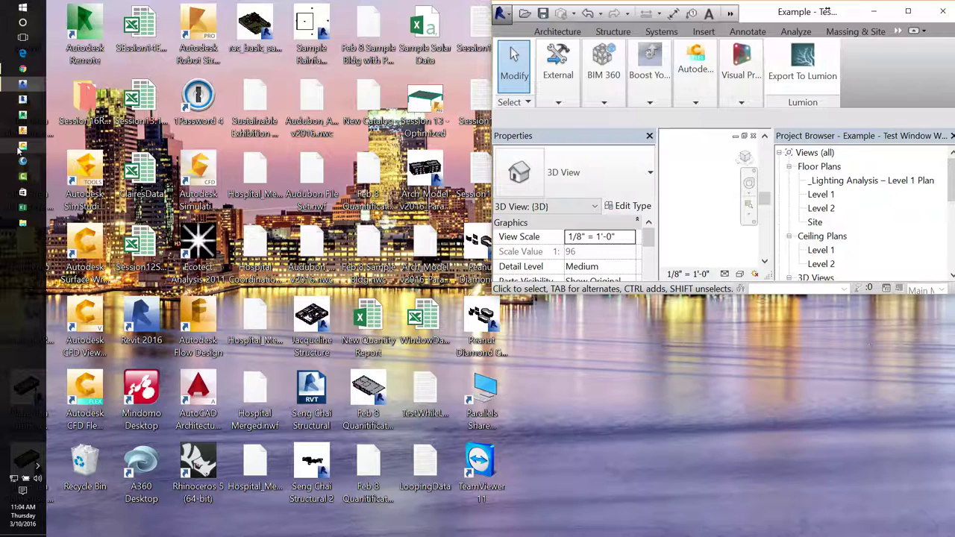
{"action": "mouse_move", "coordinate": [23, 86]}
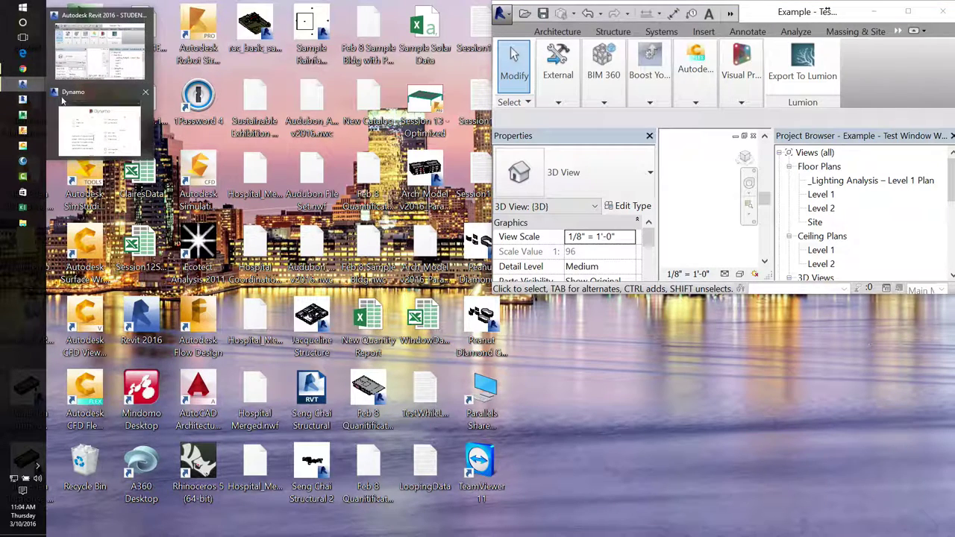
{"action": "left_click", "coordinate": [74, 127]}
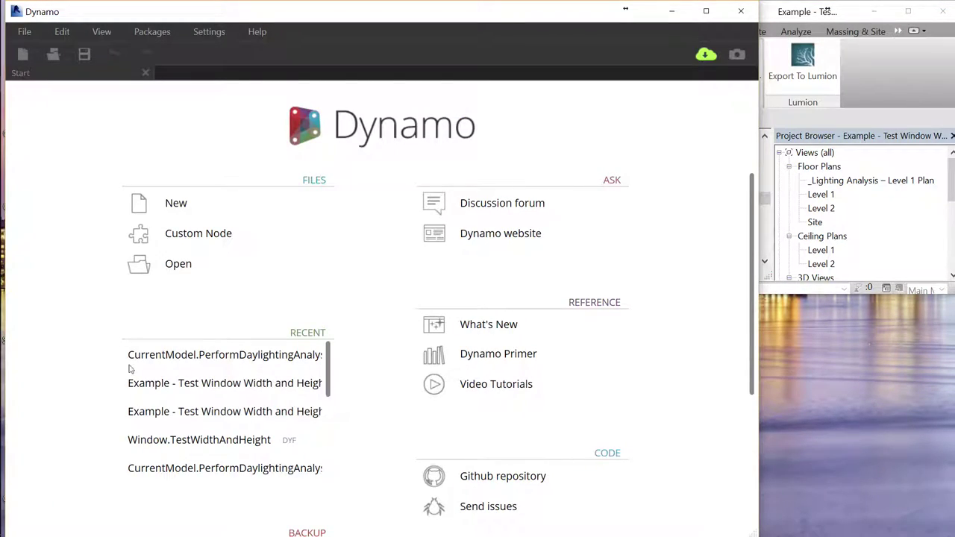
- Open the definition "Example - Test Window Width and Height Pairs.dyn", widen the Dynamo window and collapse the node library
{"action": "left_click", "coordinate": [190, 270]}
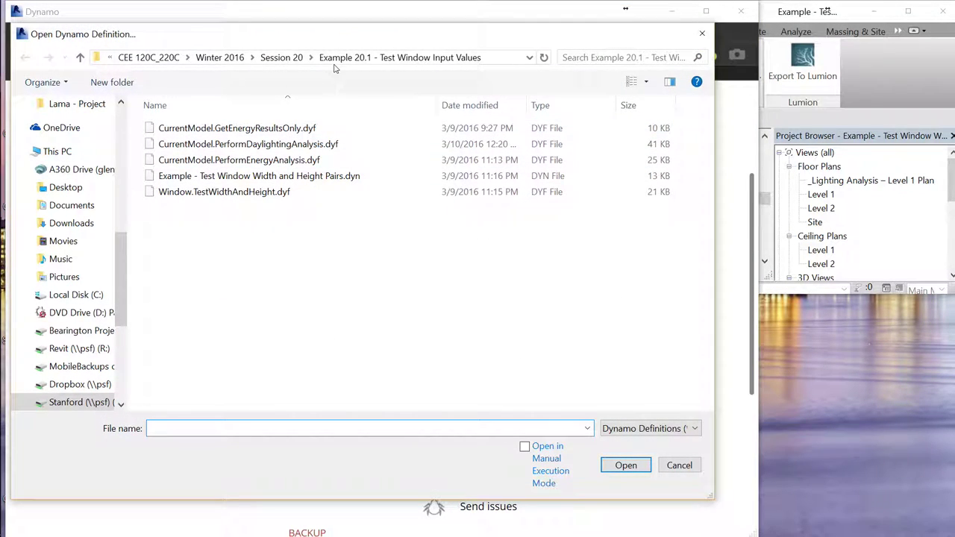
{"action": "double_click", "coordinate": [251, 176]}
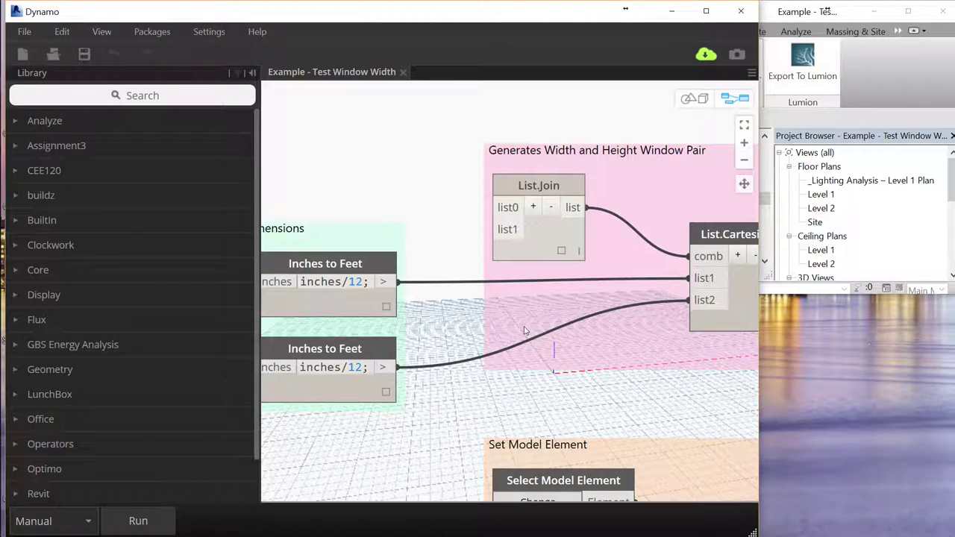
{"action": "left_click_drag", "start_coordinate": [753, 532], "coordinate": [927, 534]}
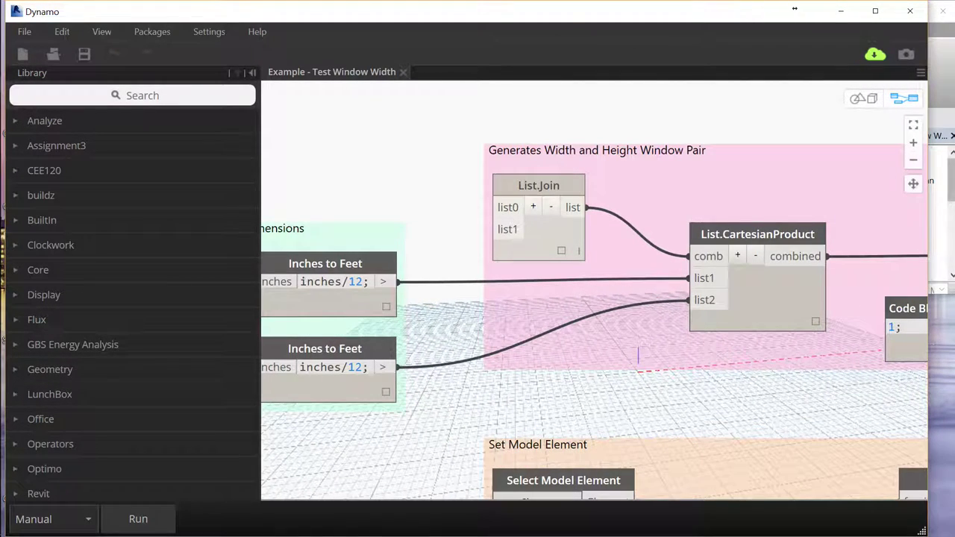
{"action": "left_click", "coordinate": [252, 72]}
- Examine the graph from the window width and height ranges through to the Window.TestWidthAndHeight node
{"action": "left_click", "coordinate": [912, 161]}
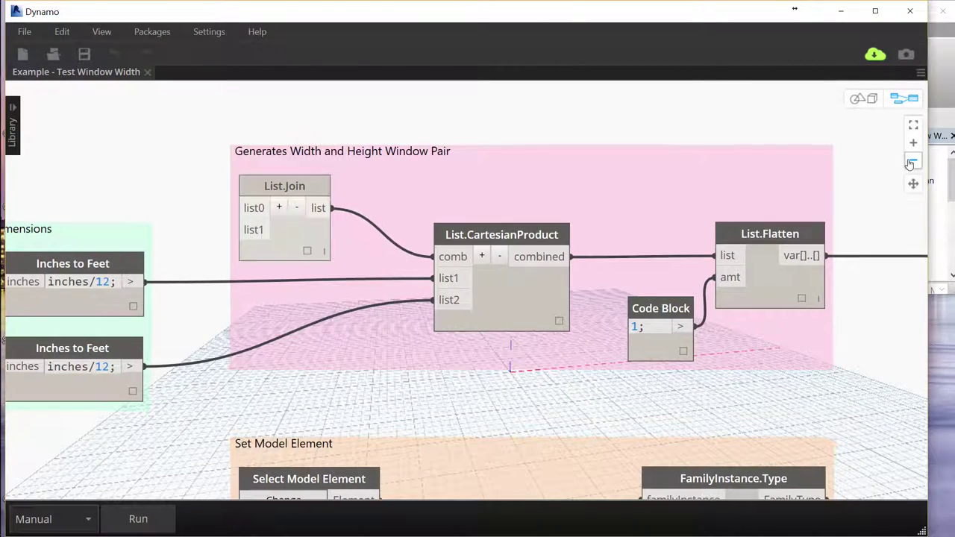
{"action": "left_click", "coordinate": [911, 161]}
{"action": "left_click", "coordinate": [912, 161]}
{"action": "left_click", "coordinate": [912, 161]}
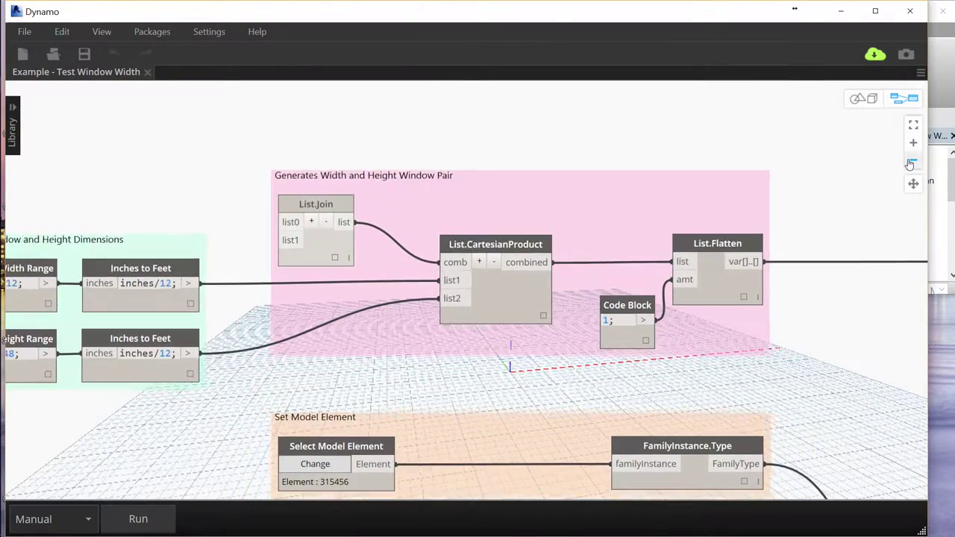
{"action": "left_click", "coordinate": [911, 161]}
{"action": "left_click", "coordinate": [911, 161]}
{"action": "left_click", "coordinate": [912, 161]}
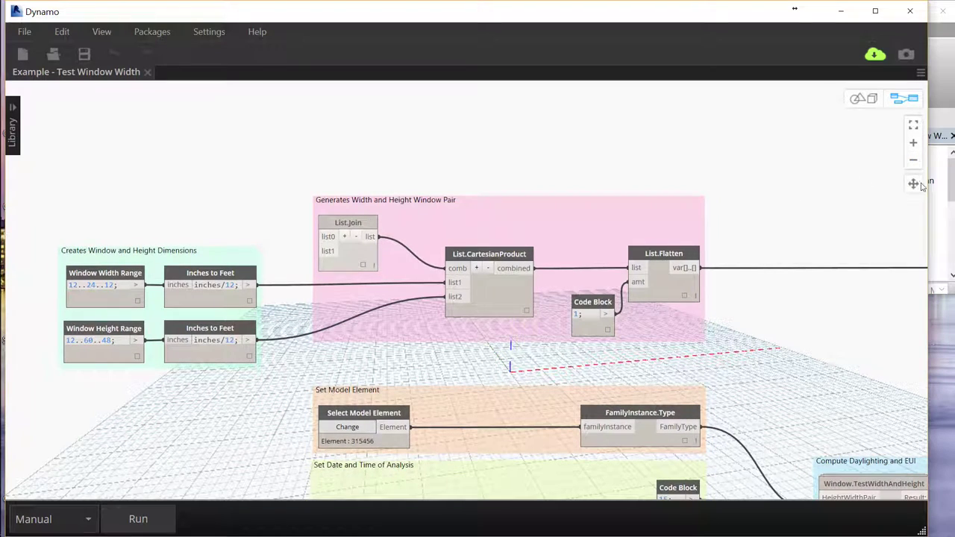
{"action": "left_click", "coordinate": [914, 184]}
{"action": "left_click_drag", "start_coordinate": [851, 222], "coordinate": [823, 125]}
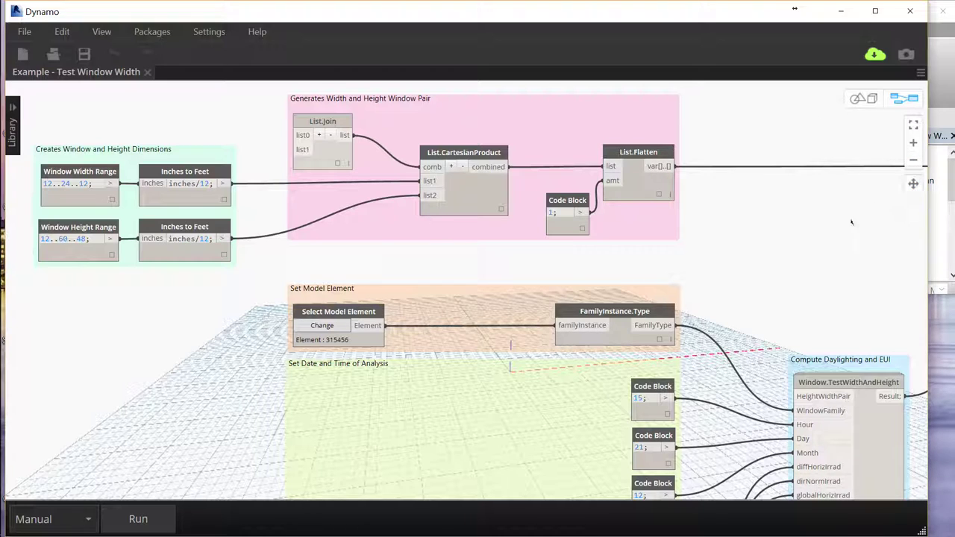
- Open the Window.TestWidthAndHeight custom node in the Compute Daylighting and EUI group for editing
{"action": "left_click", "coordinate": [913, 183]}
{"action": "left_click_drag", "start_coordinate": [846, 220], "coordinate": [614, 212]}
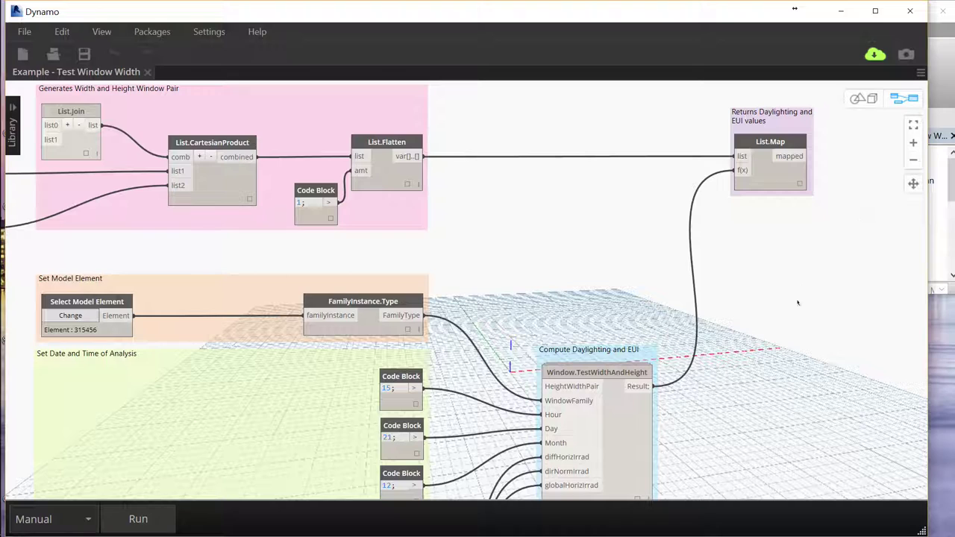
{"action": "left_click", "coordinate": [914, 183]}
{"action": "left_click_drag", "start_coordinate": [819, 321], "coordinate": [802, 189]}
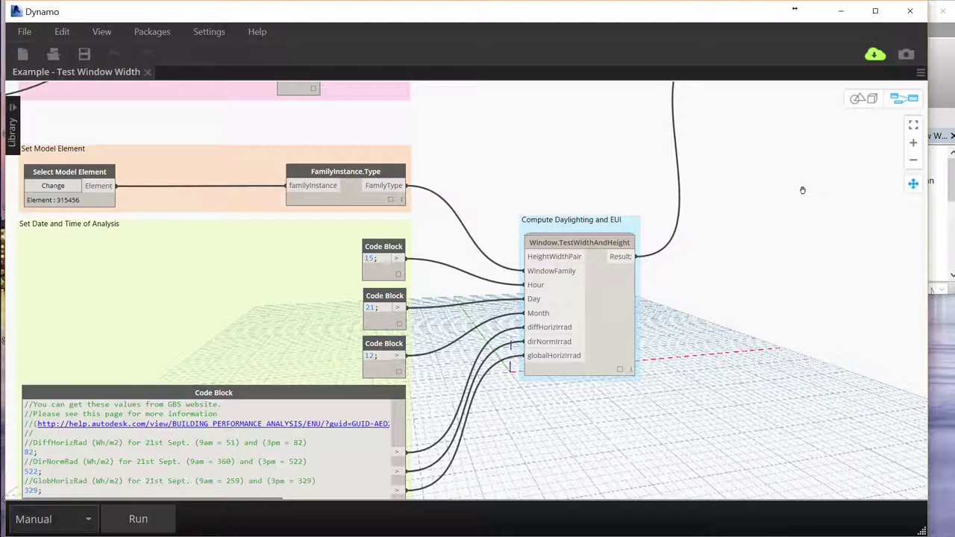
{"action": "left_click", "coordinate": [913, 184]}
{"action": "left_click_drag", "start_coordinate": [801, 279], "coordinate": [844, 231]}
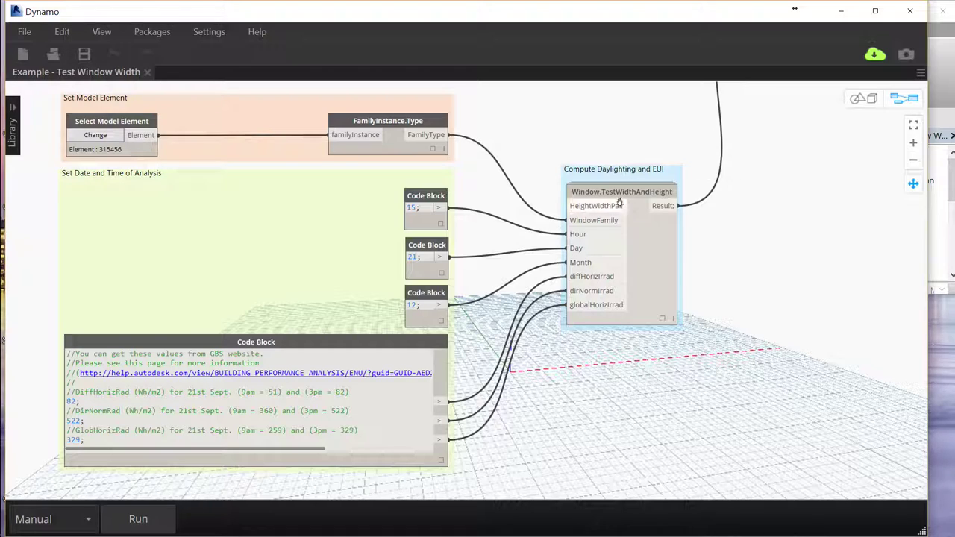
{"action": "left_click", "coordinate": [618, 196]}
{"action": "right_click", "coordinate": [619, 199]}
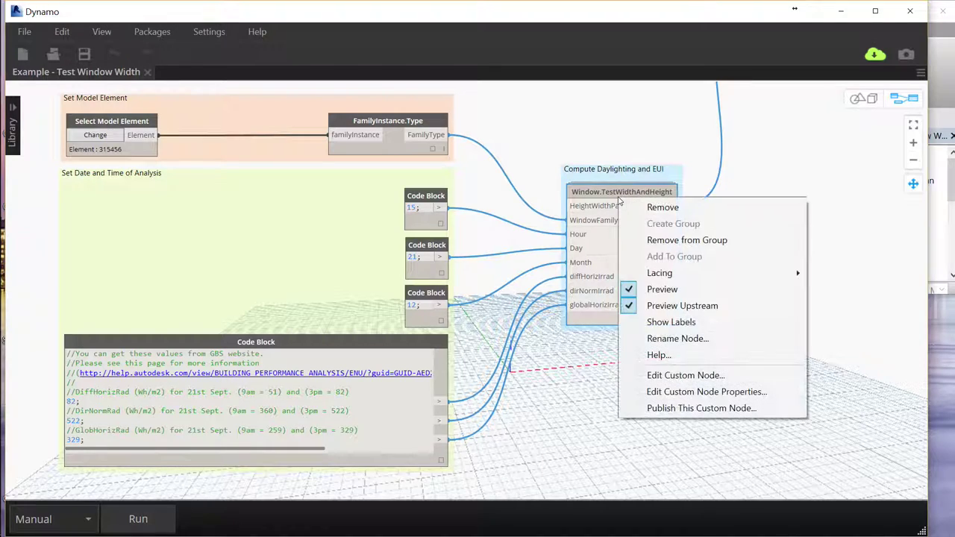
{"action": "left_click", "coordinate": [679, 376]}
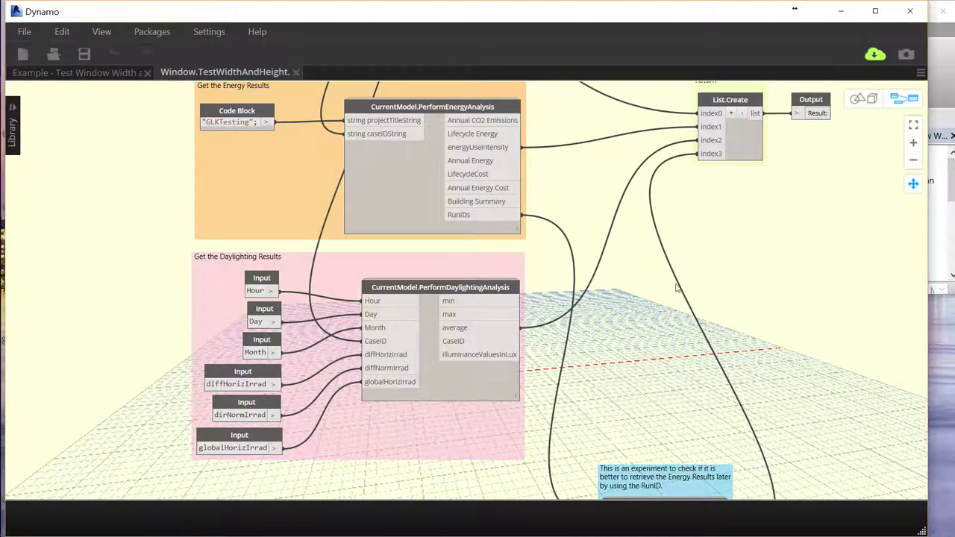
- Examine the custom node's inputs and Revit model update group, and accept the completed cloud lighting analysis results
{"action": "left_click", "coordinate": [913, 183]}
{"action": "left_click_drag", "start_coordinate": [738, 286], "coordinate": [728, 468]}
{"action": "left_click_drag", "start_coordinate": [447, 299], "coordinate": [522, 311]}
{"action": "left_click_drag", "start_coordinate": [8, 425], "coordinate": [90, 487]}
{"action": "left_click_drag", "start_coordinate": [131, 412], "coordinate": [751, 452]}
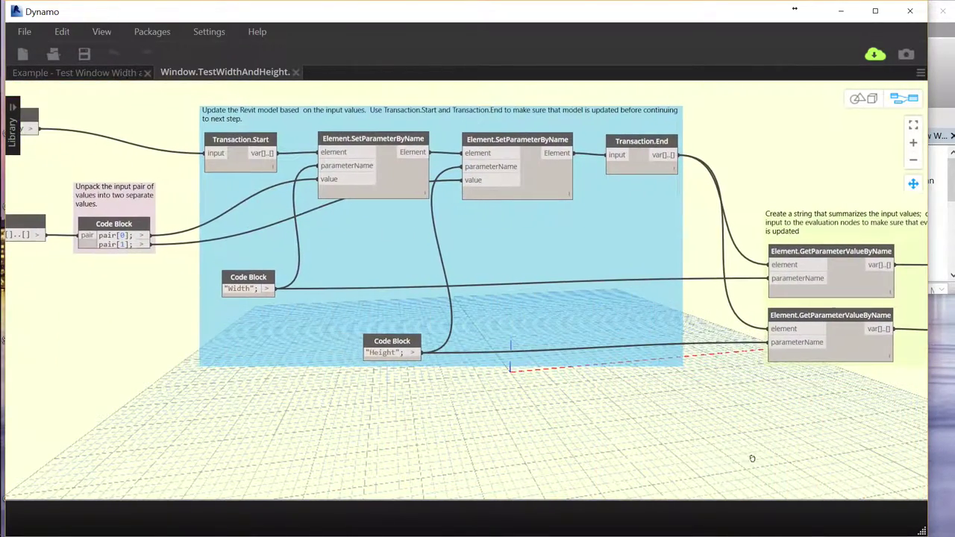
{"action": "left_click_drag", "start_coordinate": [465, 448], "coordinate": [630, 458]}
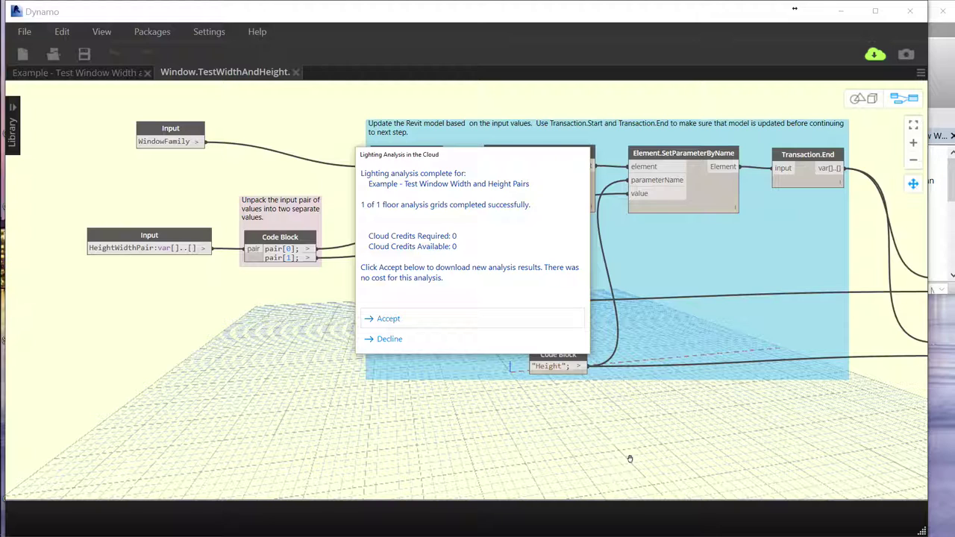
{"action": "left_click", "coordinate": [410, 323]}
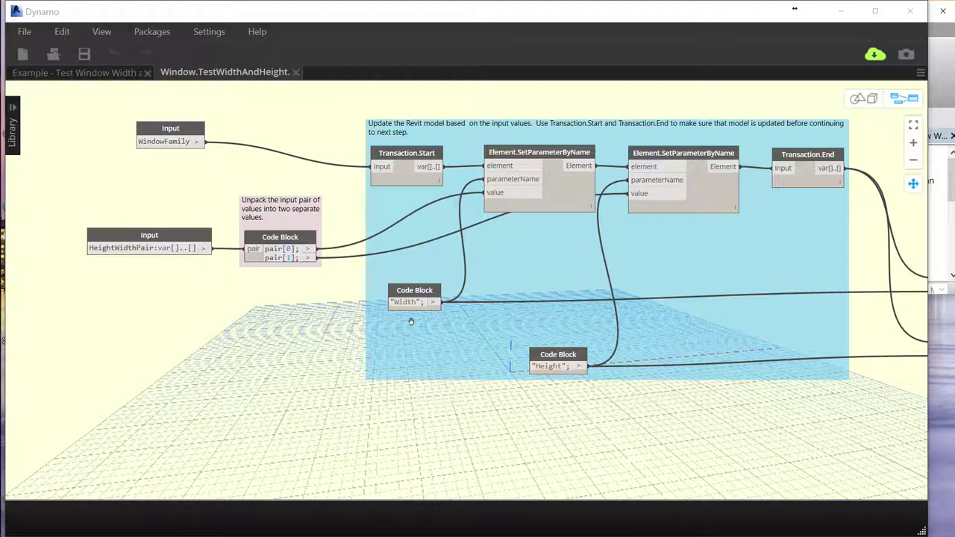
- Open the CurrentModel.PerformEnergyAnalysis custom node in the Get the Energy Results group for editing
{"action": "left_click", "coordinate": [913, 186]}
{"action": "left_click", "coordinate": [913, 184]}
{"action": "left_click_drag", "start_coordinate": [752, 405], "coordinate": [49, 315]}
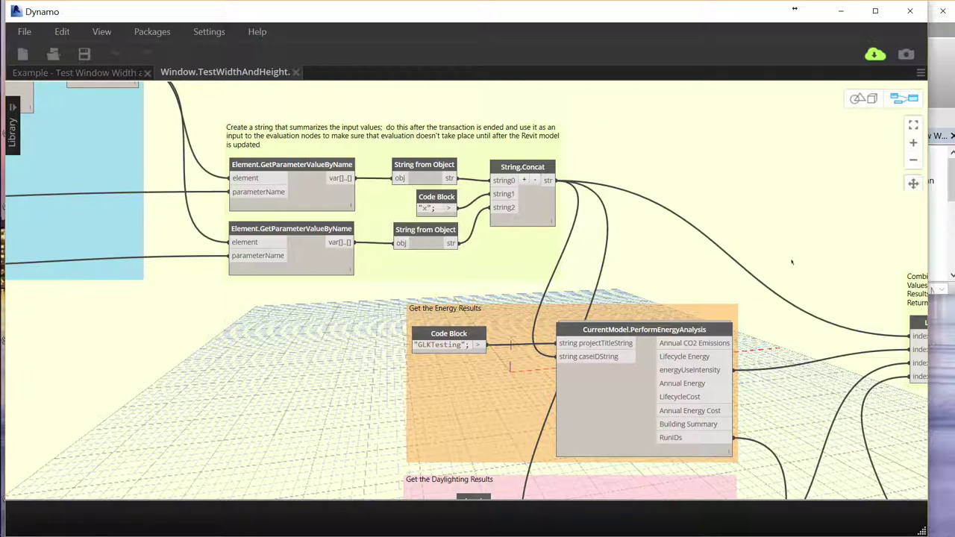
{"action": "left_click", "coordinate": [913, 184]}
{"action": "left_click_drag", "start_coordinate": [786, 265], "coordinate": [637, 106]}
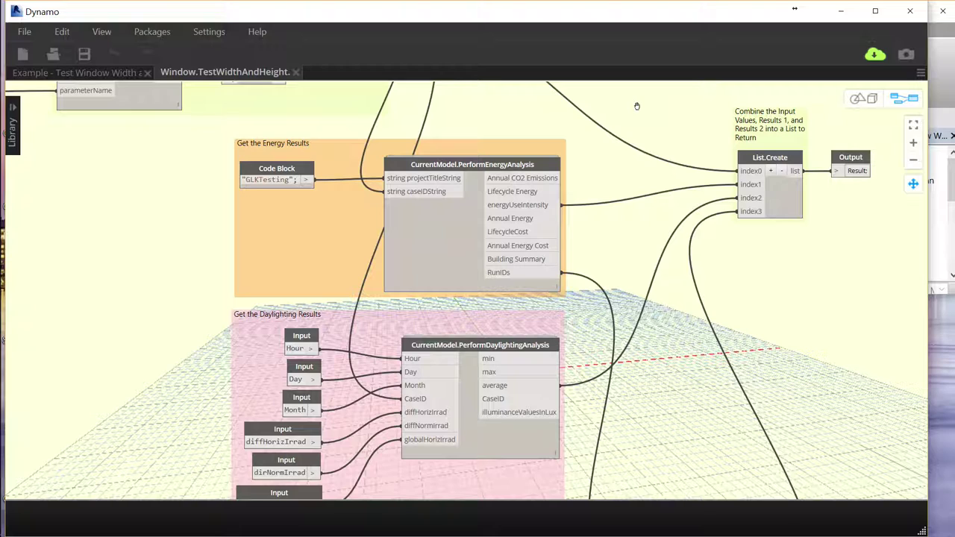
{"action": "left_click", "coordinate": [454, 169]}
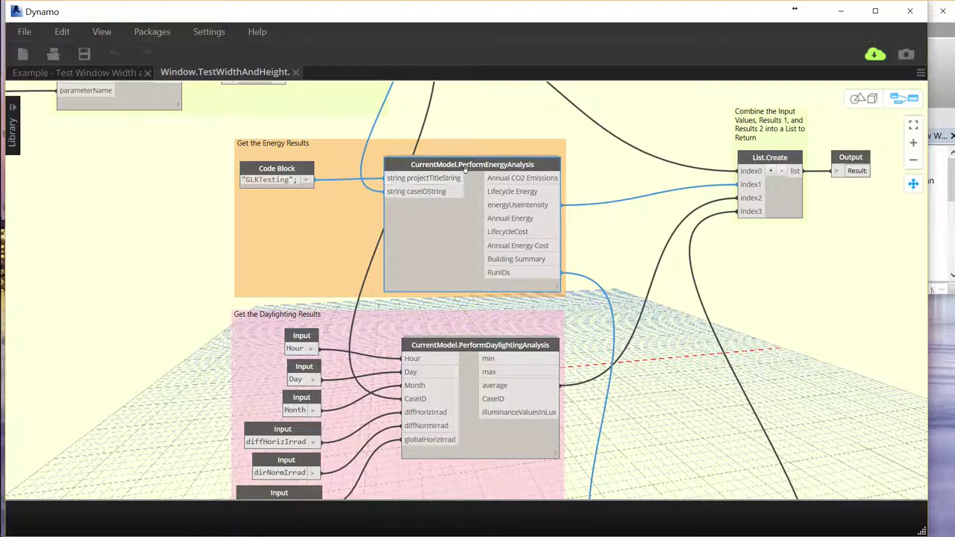
{"action": "right_click", "coordinate": [466, 169]}
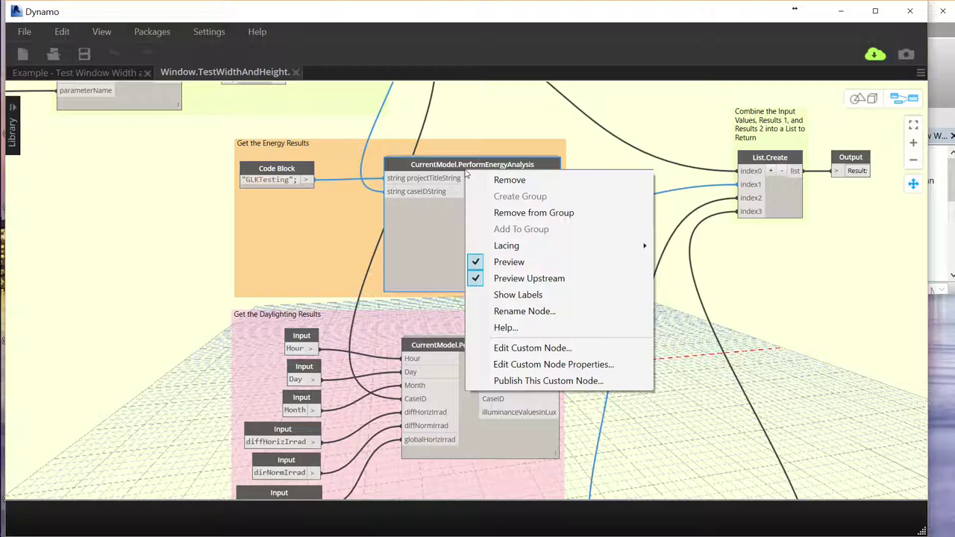
{"action": "left_click", "coordinate": [534, 348]}
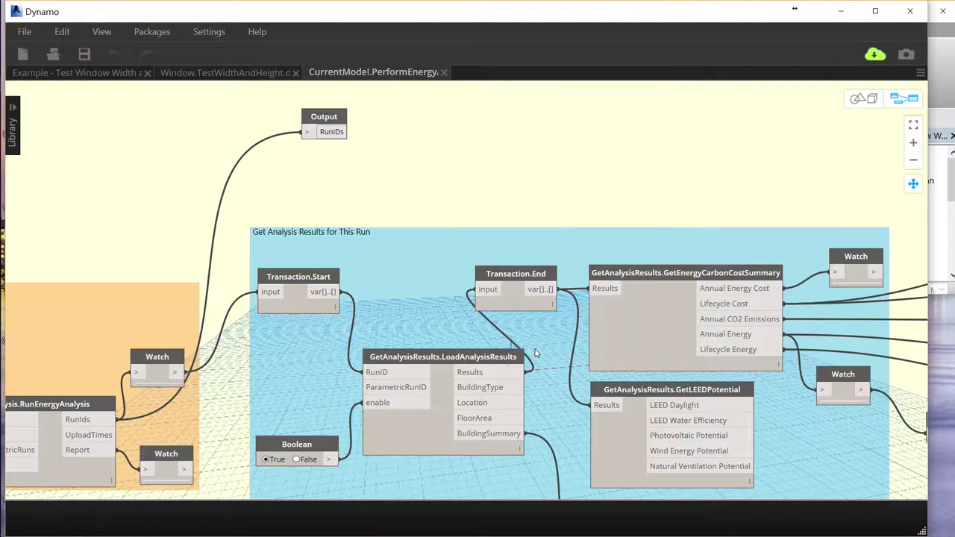
- Examine the energy analysis graph from project creation and gbXML export through running the analysis to loading its results
{"action": "left_click", "coordinate": [914, 184]}
{"action": "mouse_move", "coordinate": [351, 179]}
{"action": "left_mouse_down"}
{"action": "mouse_move", "coordinate": [694, 137]}
{"action": "mouse_move", "coordinate": [888, 128]}
{"action": "left_mouse_up"}
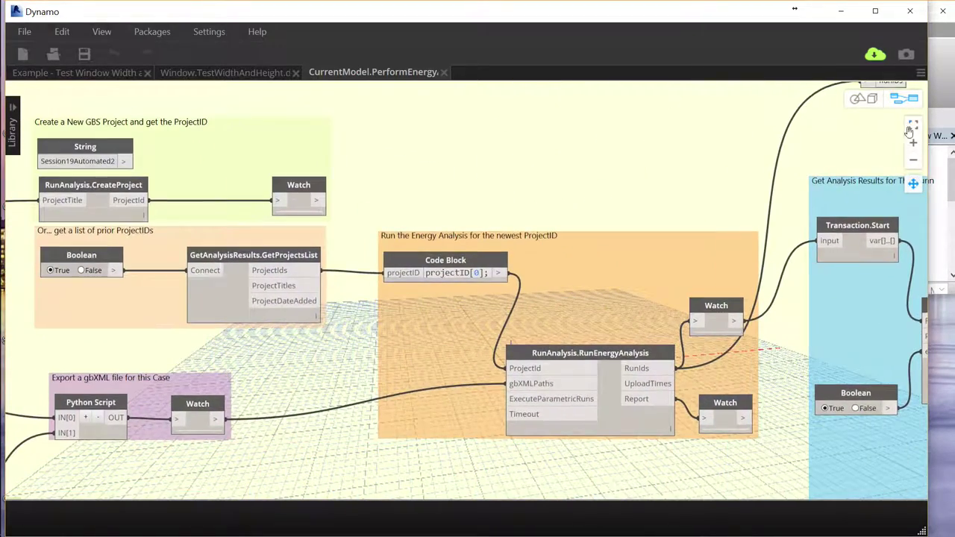
{"action": "mouse_move", "coordinate": [422, 193]}
{"action": "left_mouse_down"}
{"action": "mouse_move", "coordinate": [715, 118]}
{"action": "mouse_move", "coordinate": [794, 109]}
{"action": "left_mouse_up"}
{"action": "left_click_drag", "start_coordinate": [449, 443], "coordinate": [441, 352]}
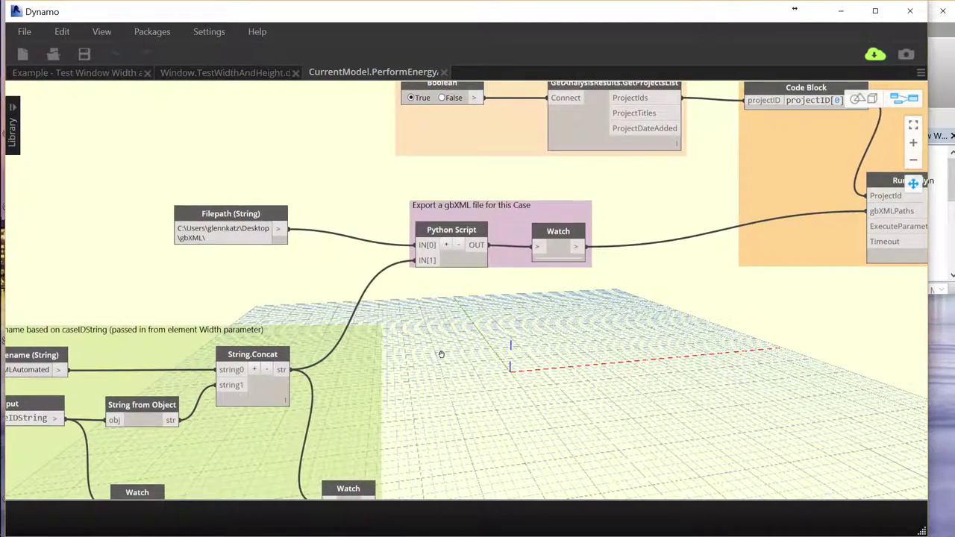
{"action": "left_click_drag", "start_coordinate": [593, 348], "coordinate": [432, 415]}
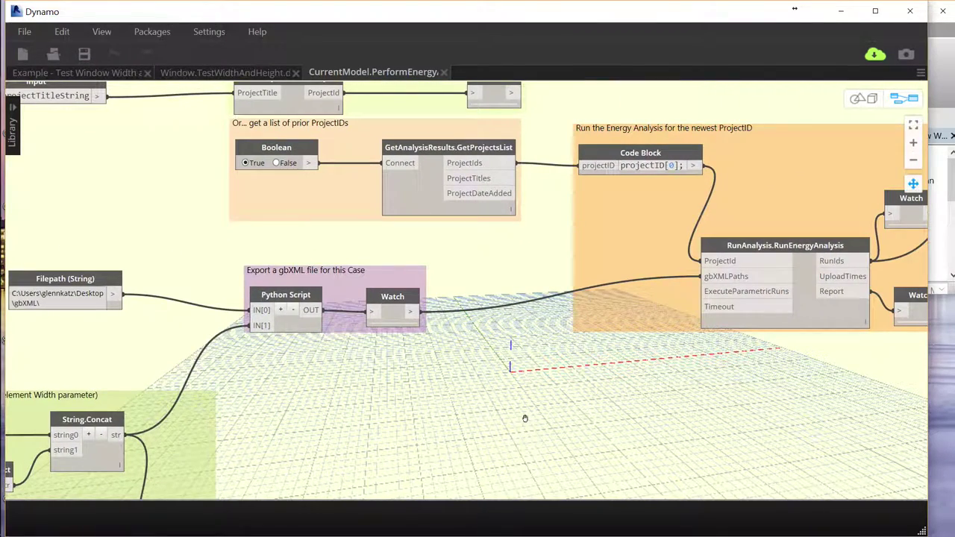
{"action": "left_click_drag", "start_coordinate": [523, 419], "coordinate": [329, 490]}
{"action": "left_click_drag", "start_coordinate": [558, 493], "coordinate": [394, 500]}
{"action": "left_click_drag", "start_coordinate": [535, 480], "coordinate": [410, 520]}
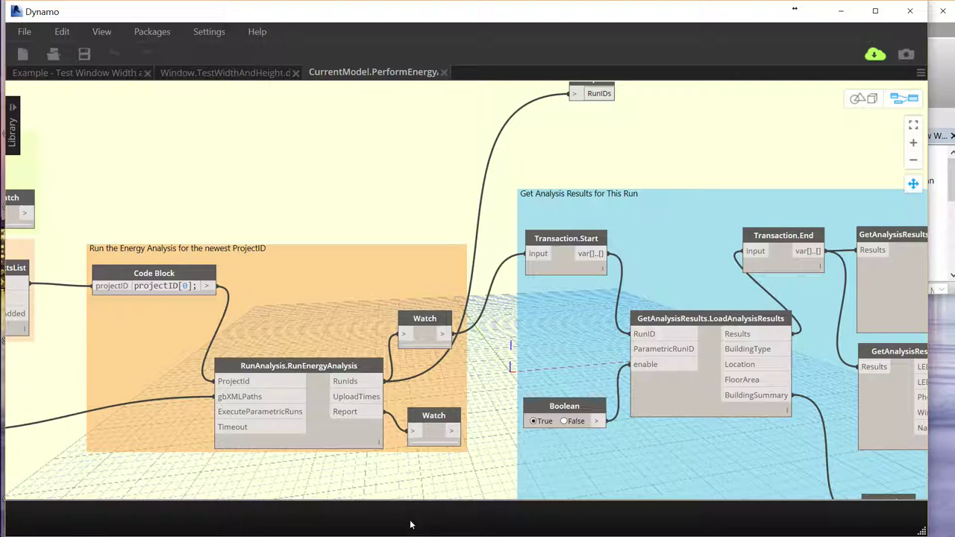
- Switch to Chrome and search Google for "getanalysisresults.loadanalysisresults"
{"action": "mouse_move", "coordinate": [410, 524]}
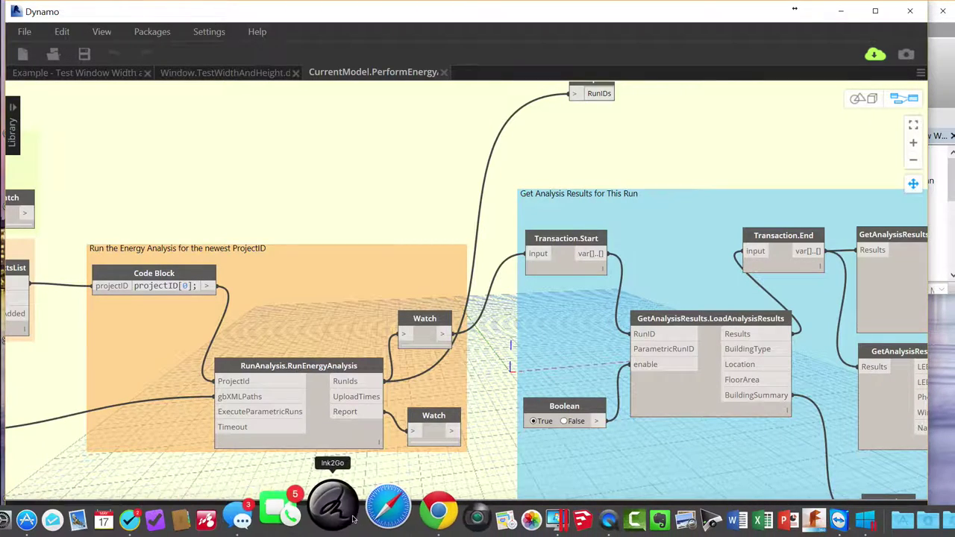
{"action": "left_click", "coordinate": [399, 514]}
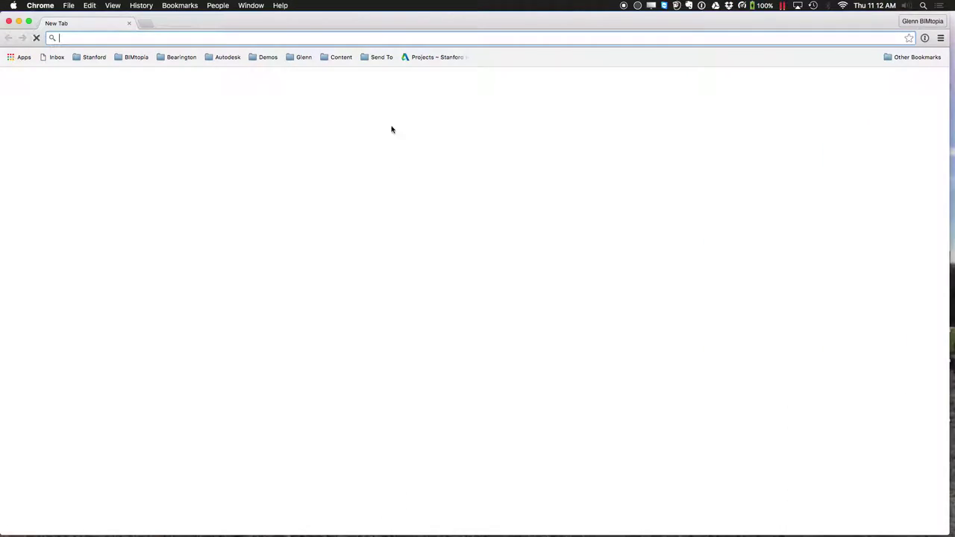
{"action": "type", "text": "get"}
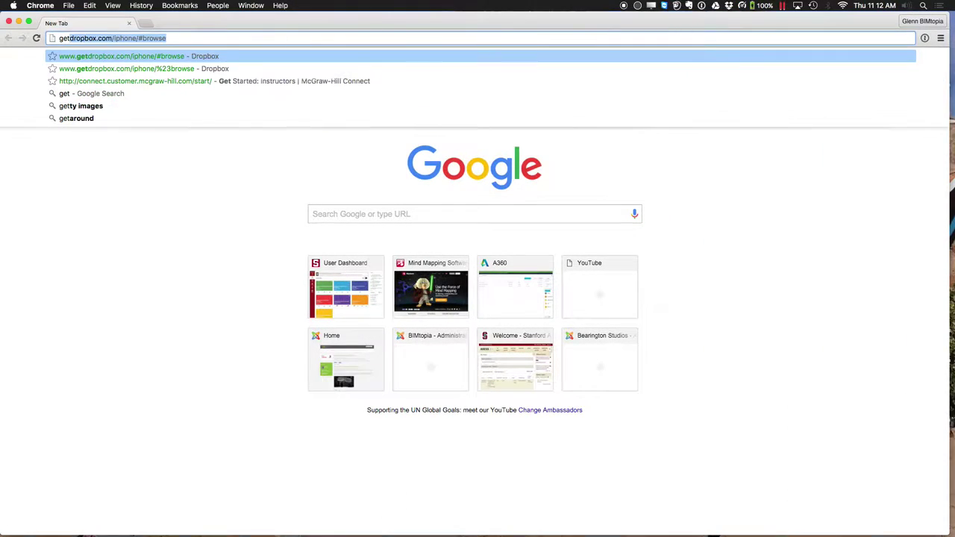
{"action": "type", "text": "analysisresults.g"}
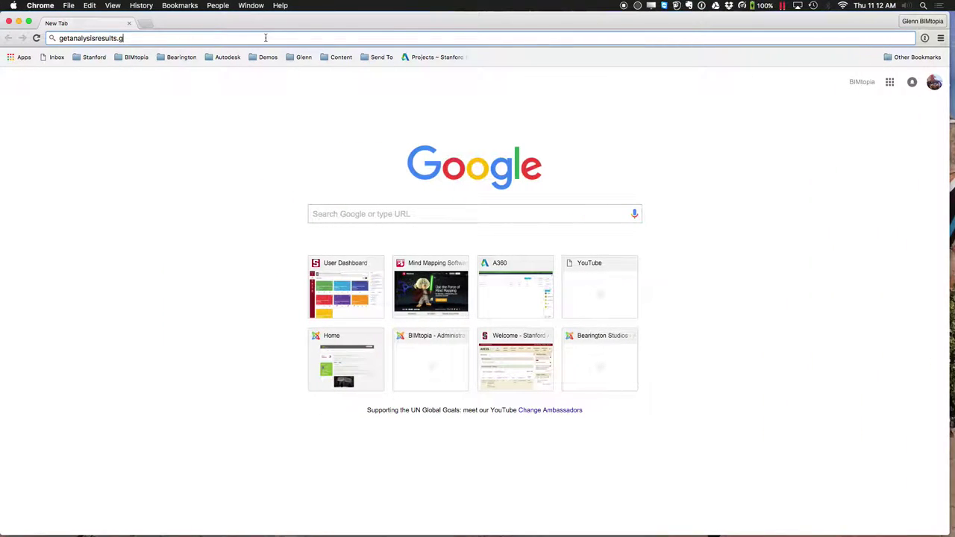
{"action": "key", "text": "BackSpace"}
{"action": "type", "text": "load"}
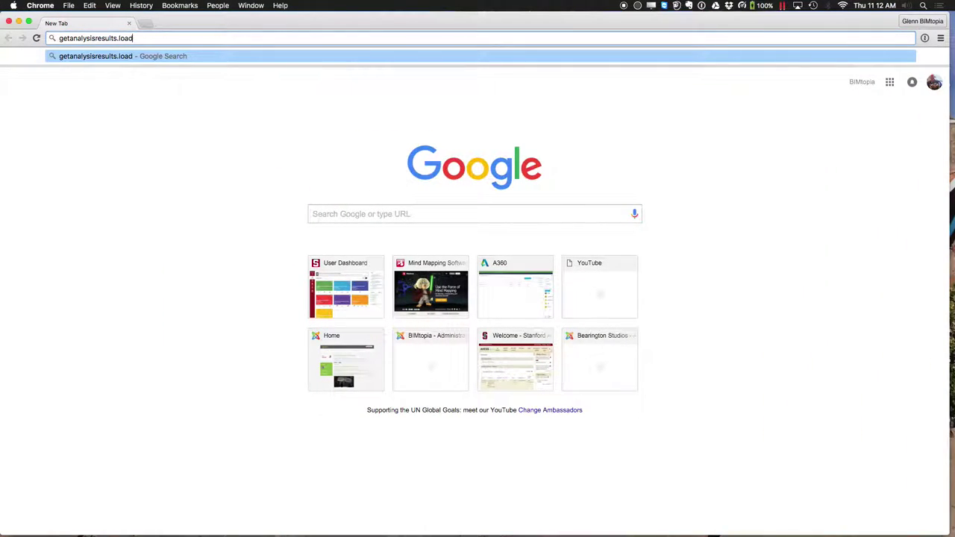
{"action": "type", "text": "analysisresults"}
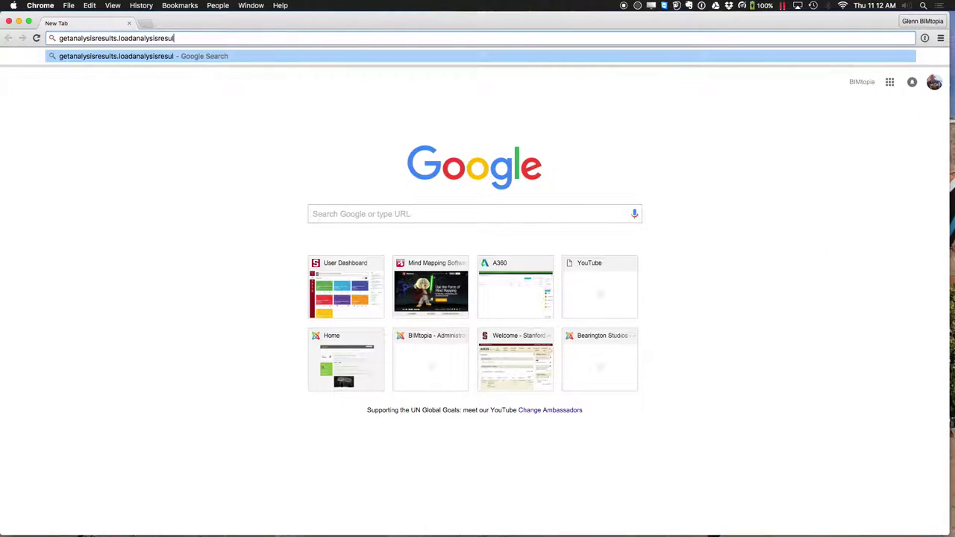
{"action": "key", "text": "Return"}
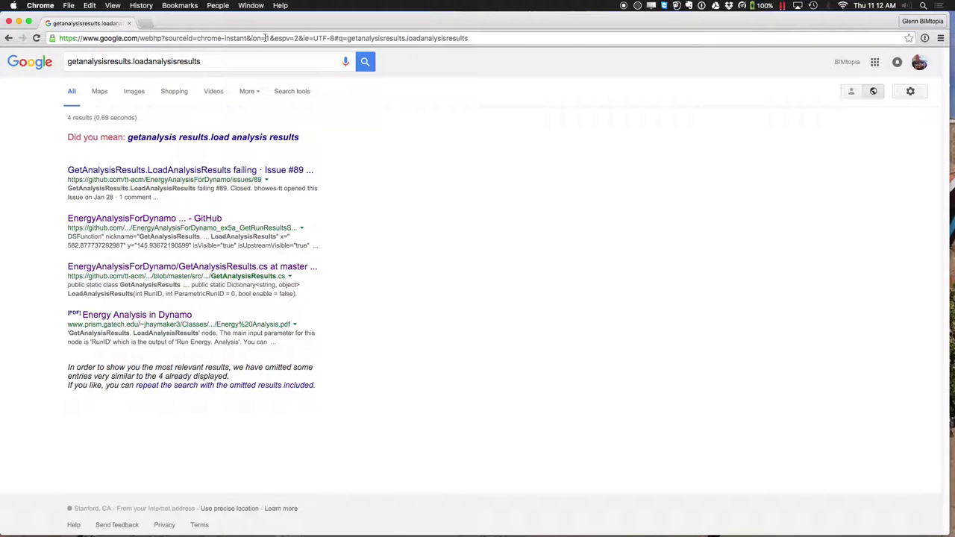
- Open the EnergyAnalysisForDynamo GitHub search result and look through the code of EnergyAnalysisForDynamo_ex5a_GetRunResultsSummary.dyn
{"action": "left_click", "coordinate": [162, 218]}
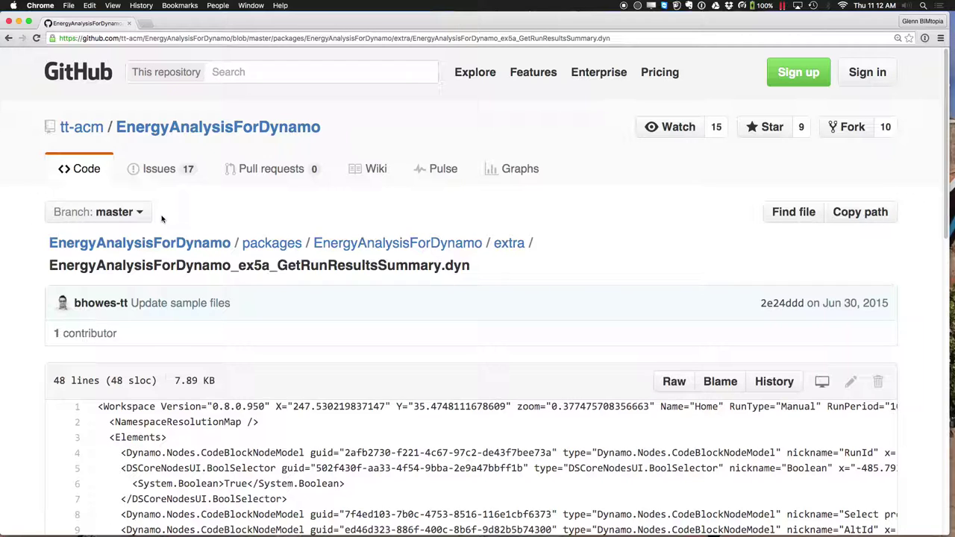
{"action": "scroll", "coordinate": [293, 385], "scroll_direction": "down", "scroll_amount": 10}
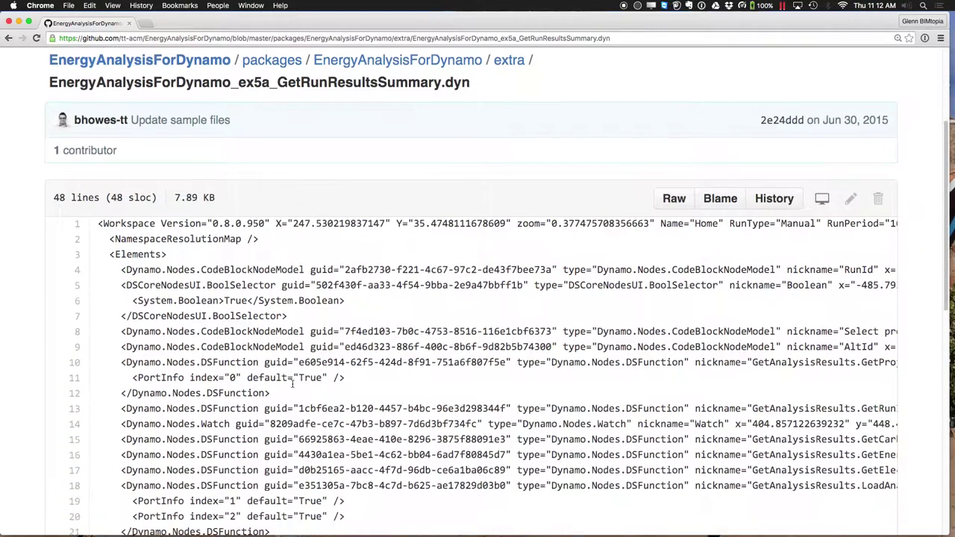
{"action": "scroll", "coordinate": [294, 384], "scroll_direction": "down", "scroll_amount": 8}
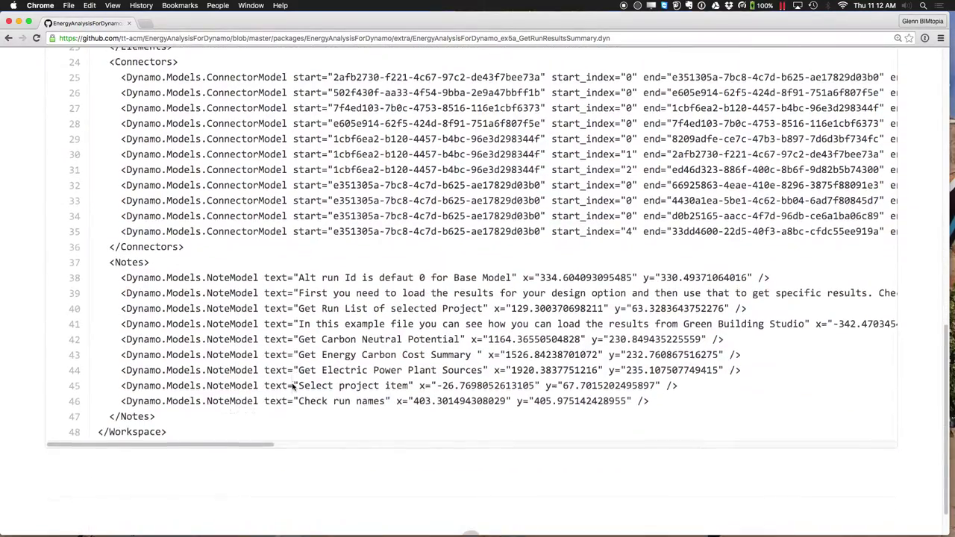
{"action": "scroll", "coordinate": [293, 387], "scroll_direction": "up", "scroll_amount": 20}
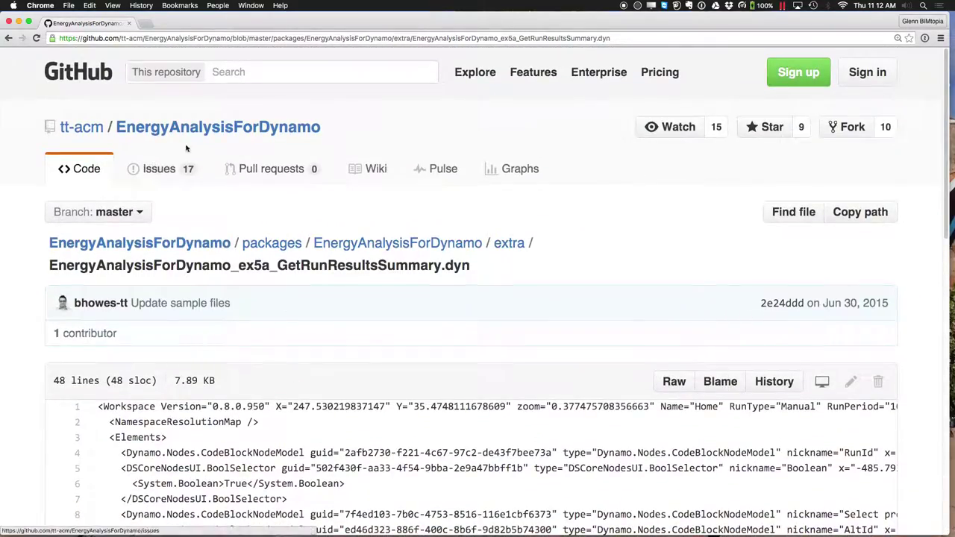
- Open the main page of the EnergyAnalysisForDynamo repository and read through its README
{"action": "left_click", "coordinate": [170, 130]}
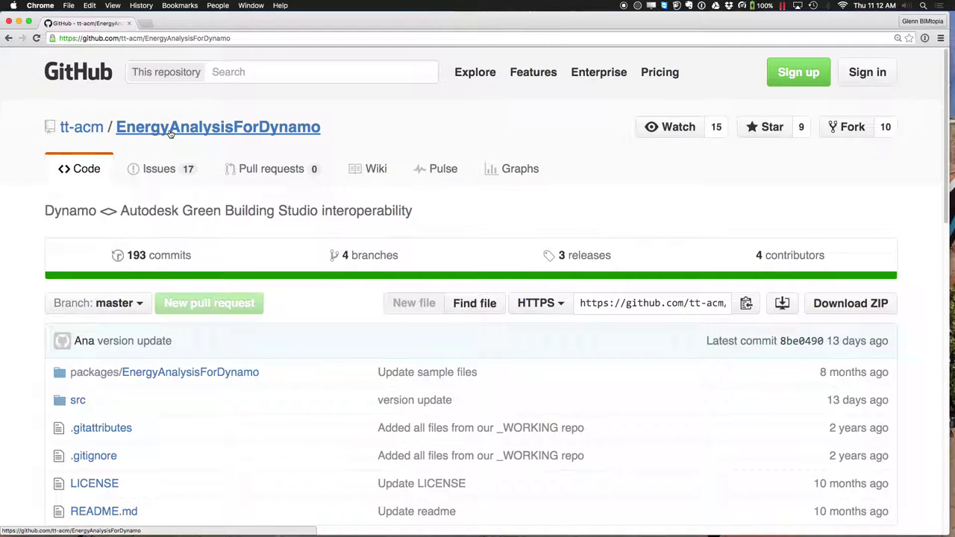
{"action": "scroll", "coordinate": [279, 445], "scroll_direction": "down", "scroll_amount": 5}
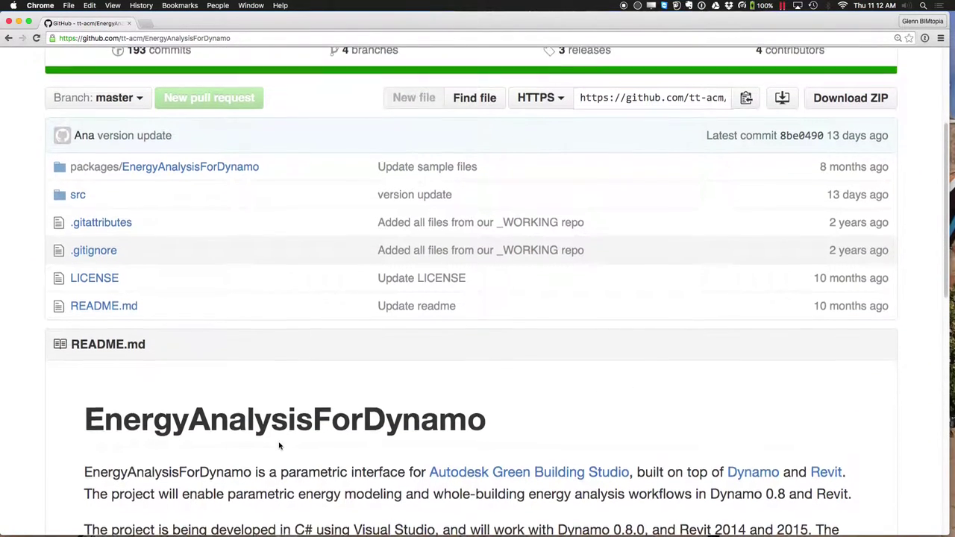
{"action": "scroll", "coordinate": [279, 446], "scroll_direction": "up", "scroll_amount": 1}
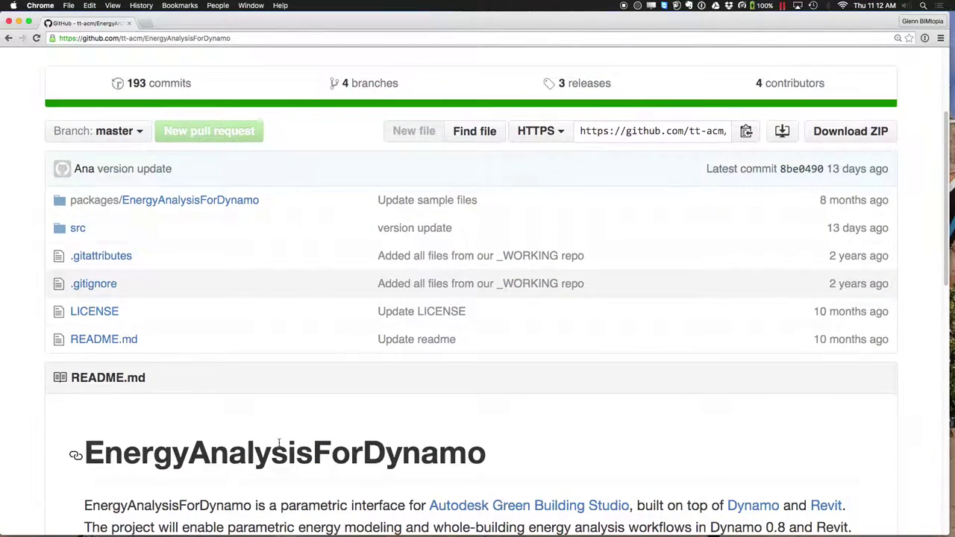
{"action": "scroll", "coordinate": [271, 366], "scroll_direction": "down", "scroll_amount": 6}
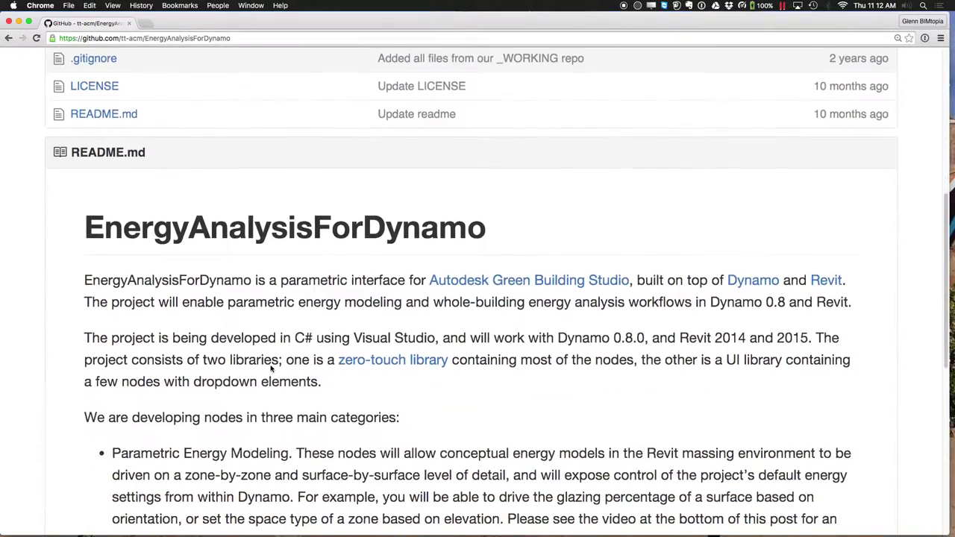
{"action": "scroll", "coordinate": [271, 367], "scroll_direction": "down", "scroll_amount": 10}
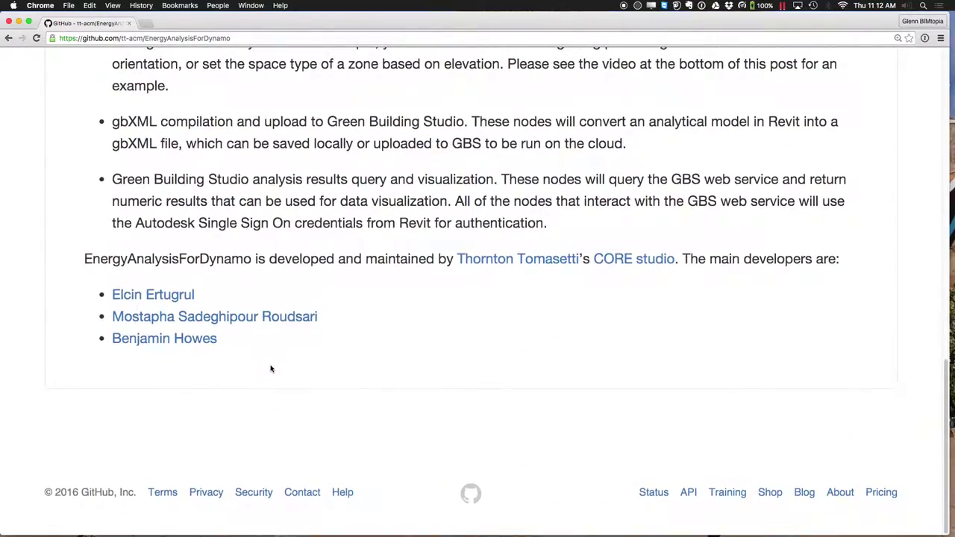
{"action": "scroll", "coordinate": [271, 369], "scroll_direction": "up", "scroll_amount": 20}
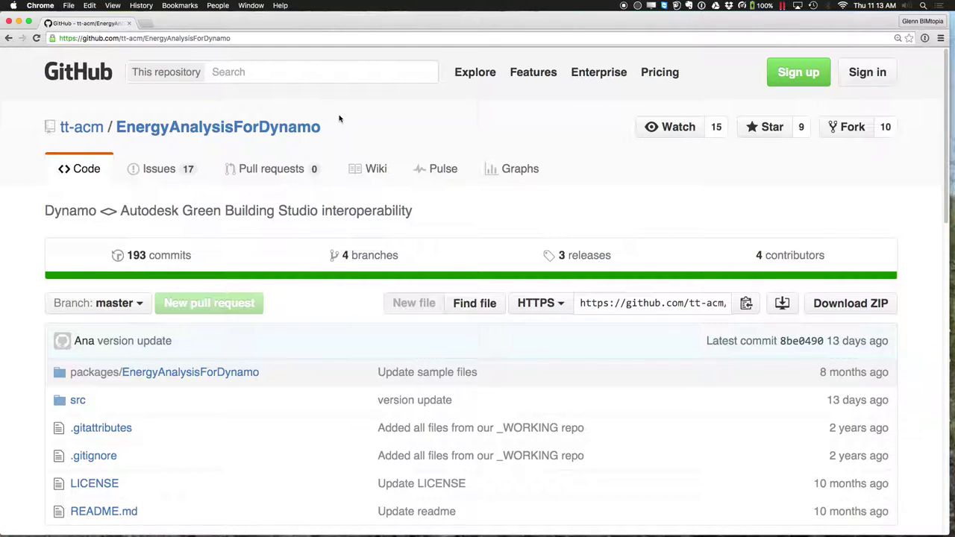
{"action": "key", "text": "ctrl+Right"}
{"action": "key", "text": "ctrl+Left"}
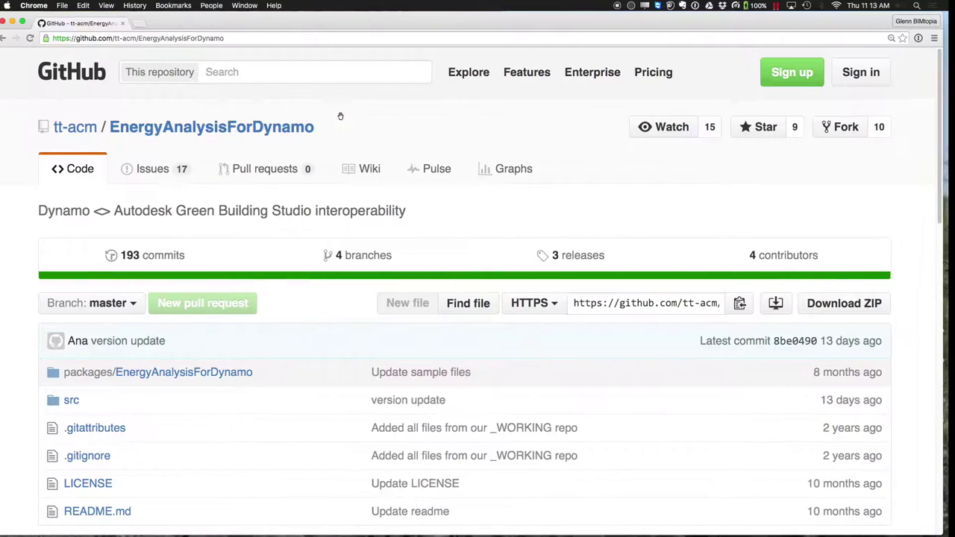
- Search the EnergyAnalysisForDynamo repository for "loadanalysisresults"
{"action": "left_click", "coordinate": [260, 74]}
{"action": "type", "text": "lo"}
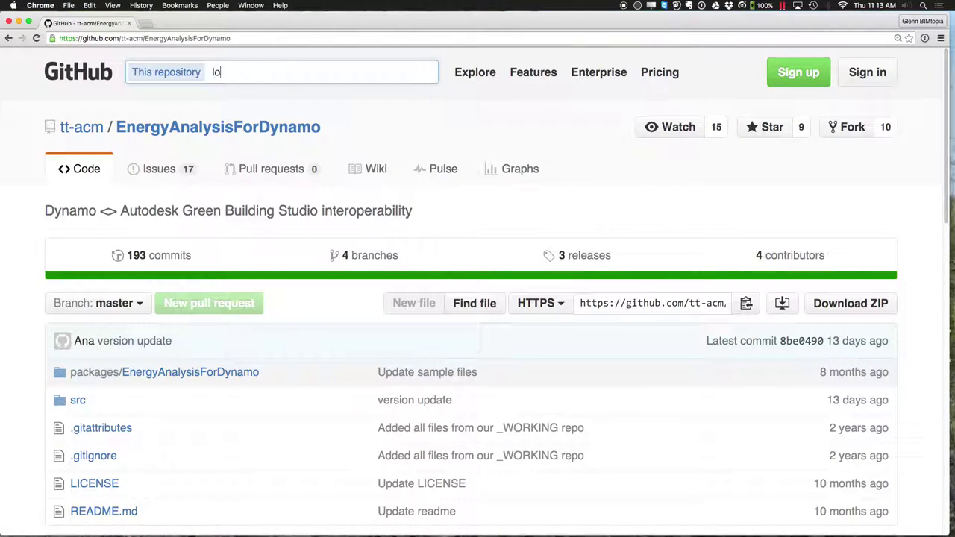
{"action": "type", "text": "adanalysisresults"}
{"action": "key", "text": "Return"}
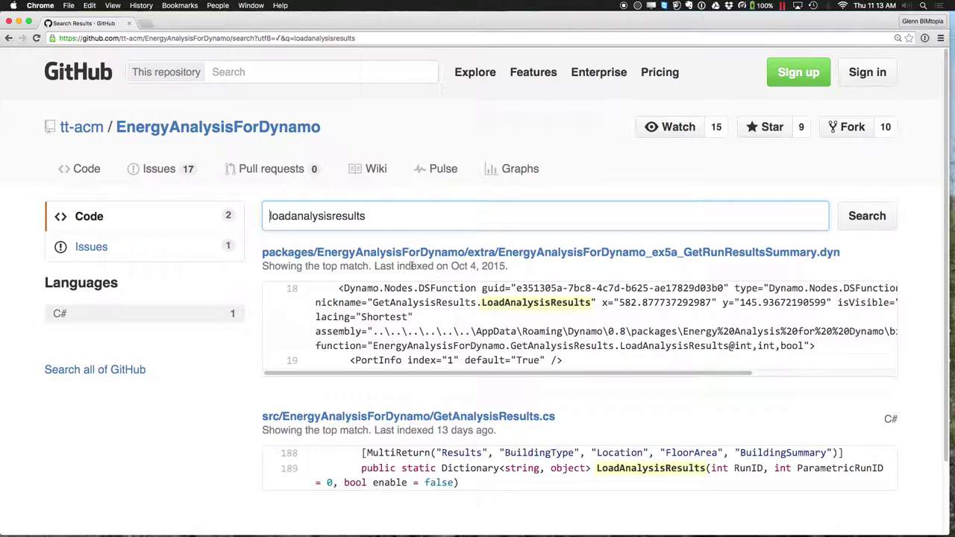
- Open the EnergyAnalysisForDynamo_ex5a_GetRunResultsSummary.dyn search result, skim its code and return to the search results
{"action": "left_click", "coordinate": [414, 253]}
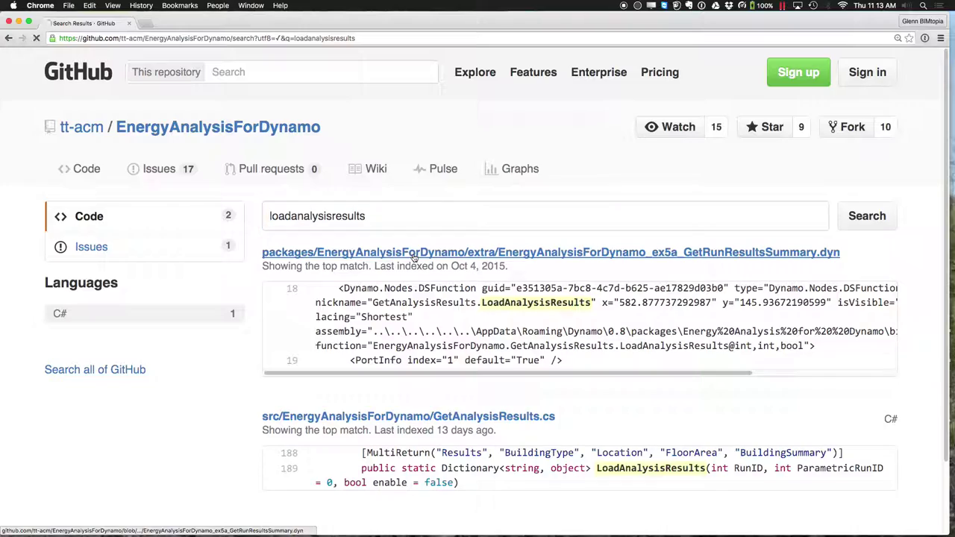
{"action": "scroll", "coordinate": [427, 346], "scroll_direction": "down", "scroll_amount": 10}
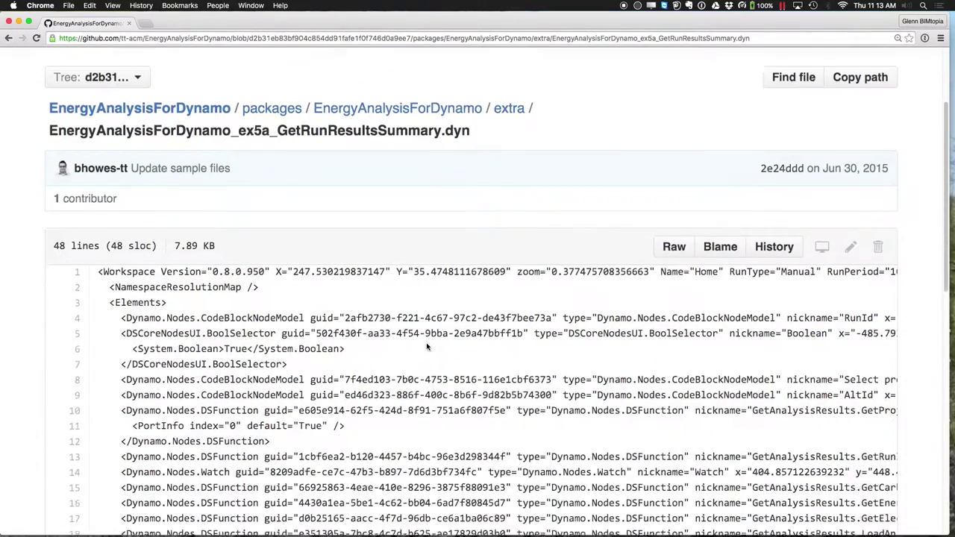
{"action": "scroll", "coordinate": [426, 344], "scroll_direction": "down", "scroll_amount": 5}
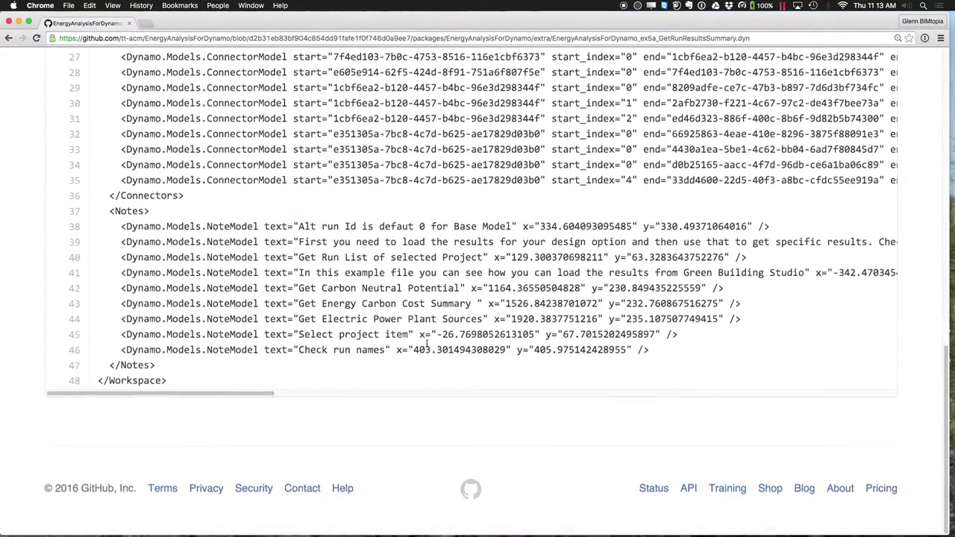
{"action": "scroll", "coordinate": [427, 344], "scroll_direction": "up", "scroll_amount": 15}
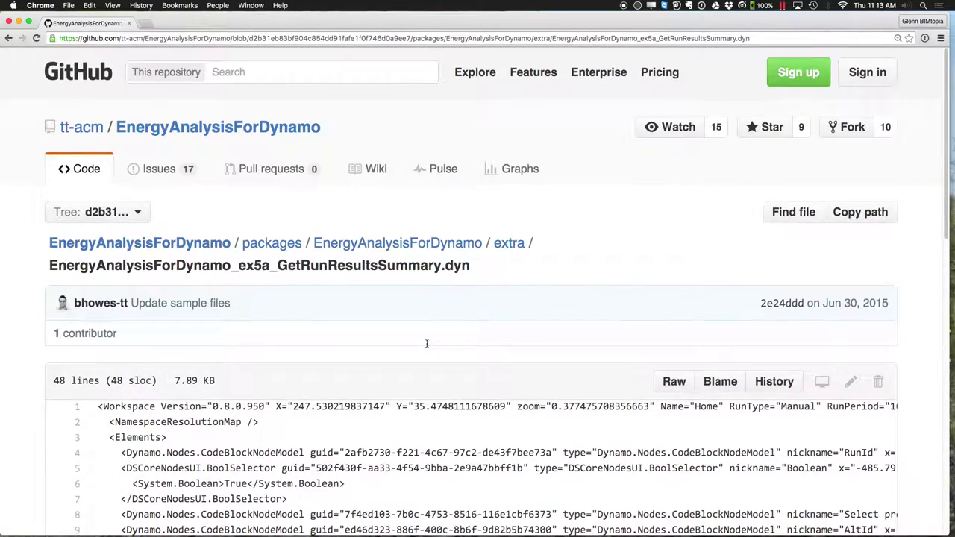
{"action": "left_click", "coordinate": [8, 39]}
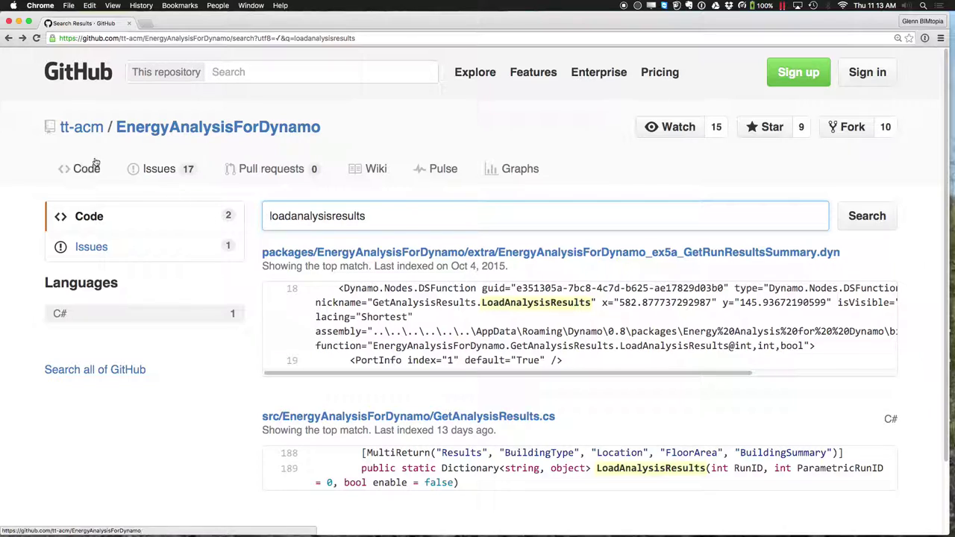
- Go back to the repository's main page and open GetAnalysisResults.cs from the src/EnergyAnalysisForDynamo folder
{"action": "left_click", "coordinate": [146, 131]}
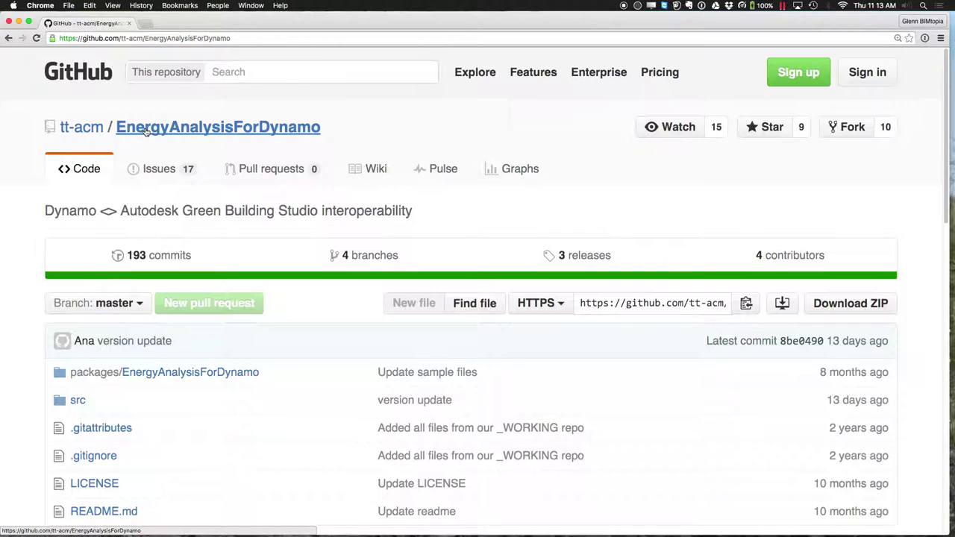
{"action": "left_click", "coordinate": [80, 402]}
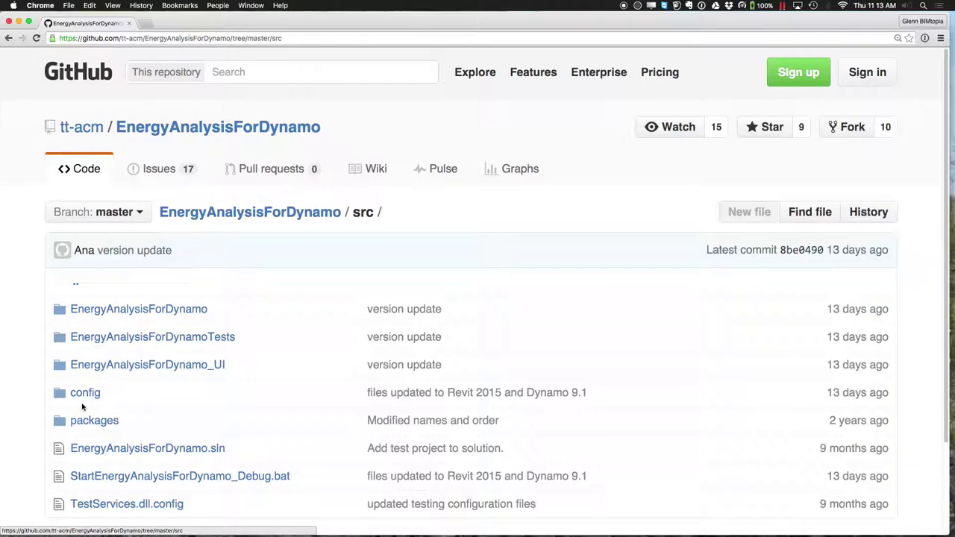
{"action": "scroll", "coordinate": [82, 406], "scroll_direction": "down", "scroll_amount": 3}
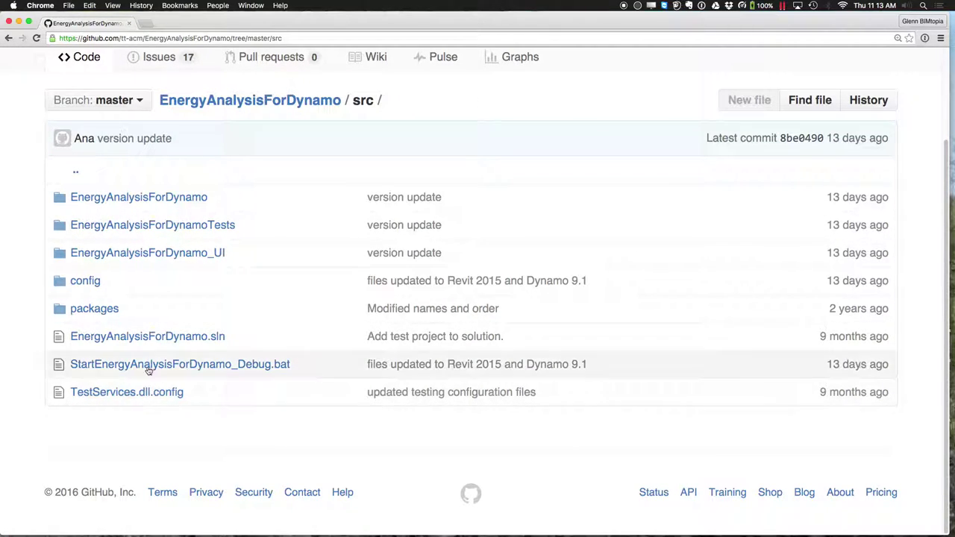
{"action": "left_click", "coordinate": [136, 197]}
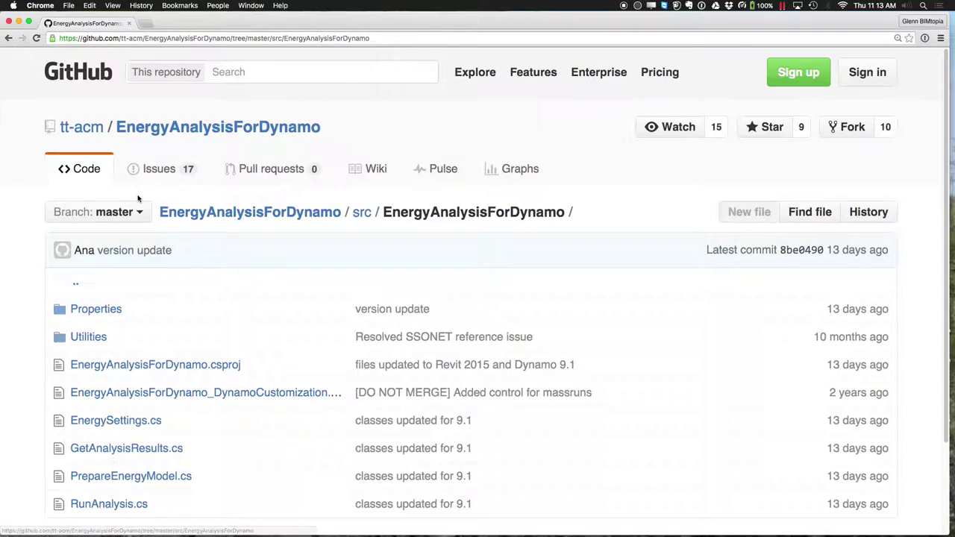
{"action": "scroll", "coordinate": [242, 347], "scroll_direction": "down", "scroll_amount": 3}
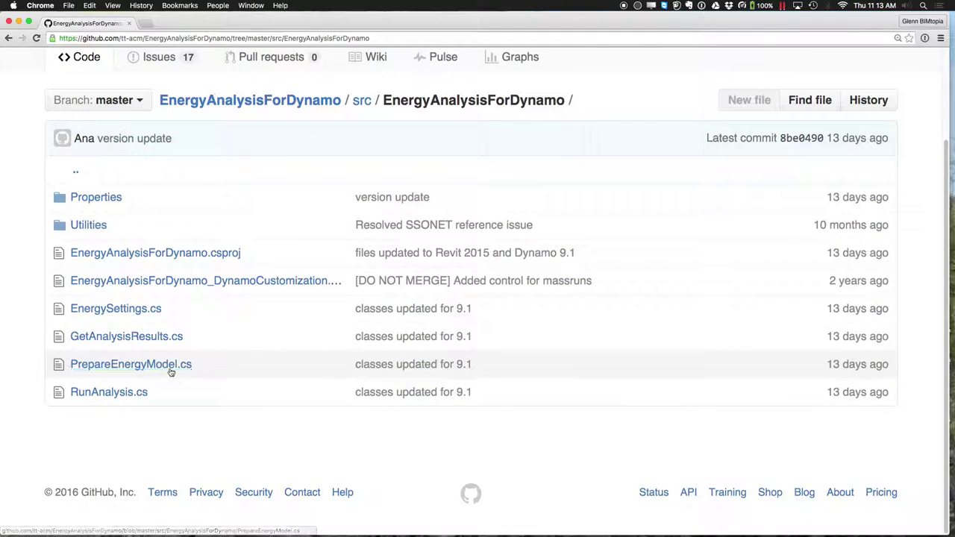
{"action": "left_click", "coordinate": [152, 344]}
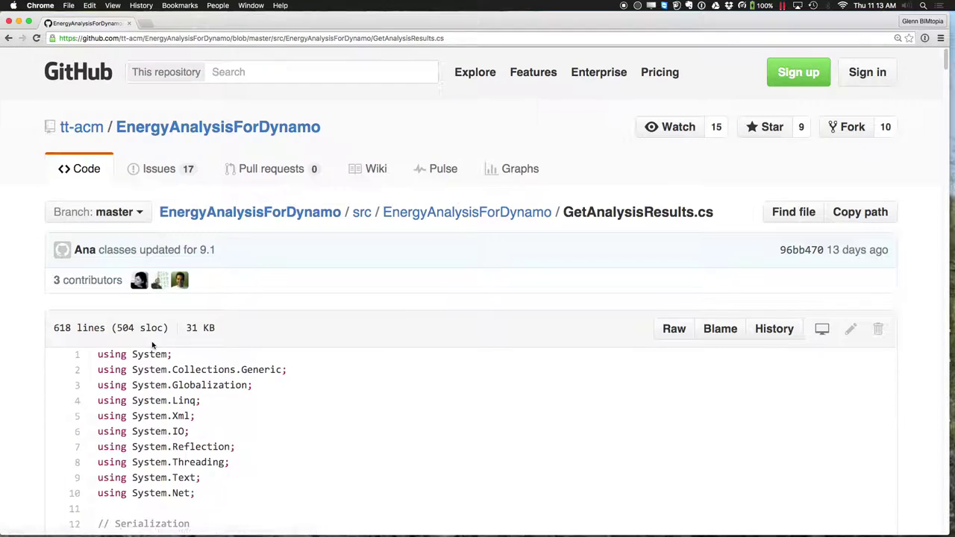
- Look through the first part of GetAnalysisResults.cs, from the using directives through the GetProjectsList and GetRunIds methods
{"action": "scroll", "coordinate": [281, 431], "scroll_direction": "down", "scroll_amount": 10}
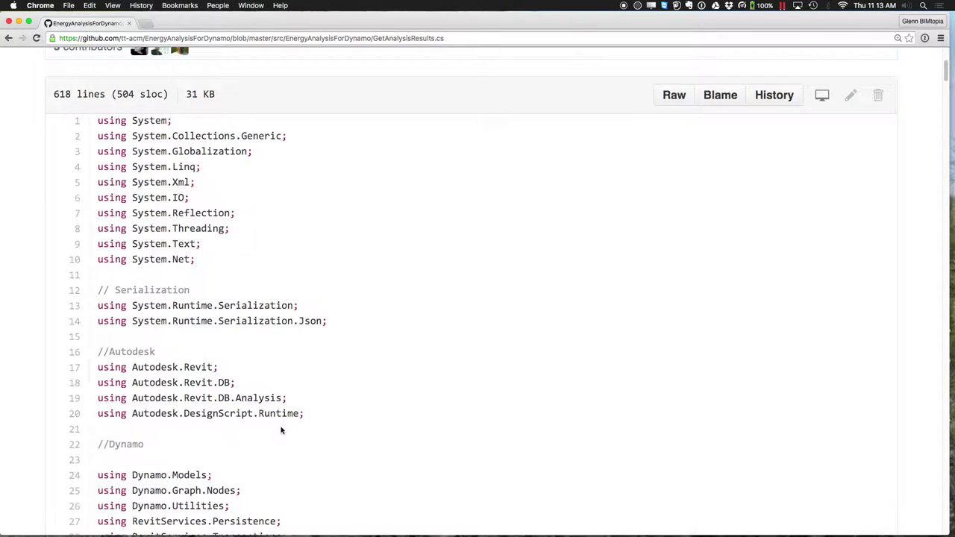
{"action": "scroll", "coordinate": [282, 431], "scroll_direction": "down", "scroll_amount": 10}
{"action": "scroll", "coordinate": [282, 429], "scroll_direction": "up", "scroll_amount": 15}
{"action": "scroll", "coordinate": [281, 431], "scroll_direction": "down", "scroll_amount": 1}
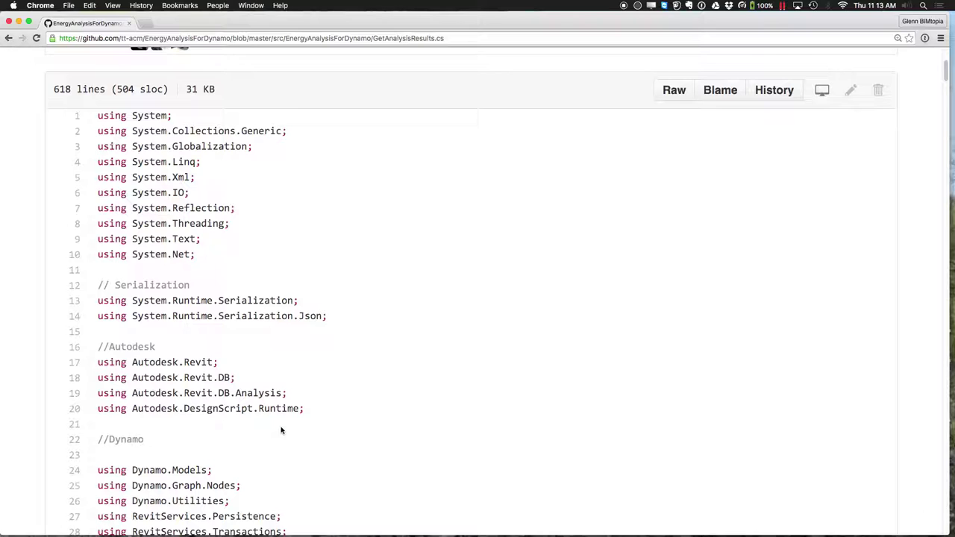
{"action": "scroll", "coordinate": [281, 430], "scroll_direction": "down", "scroll_amount": 10}
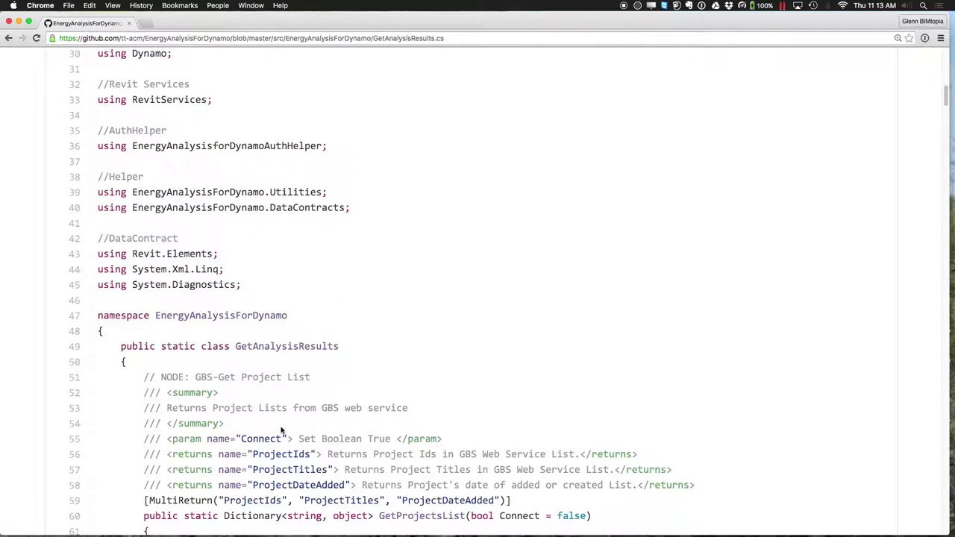
{"action": "scroll", "coordinate": [281, 431], "scroll_direction": "down", "scroll_amount": 18}
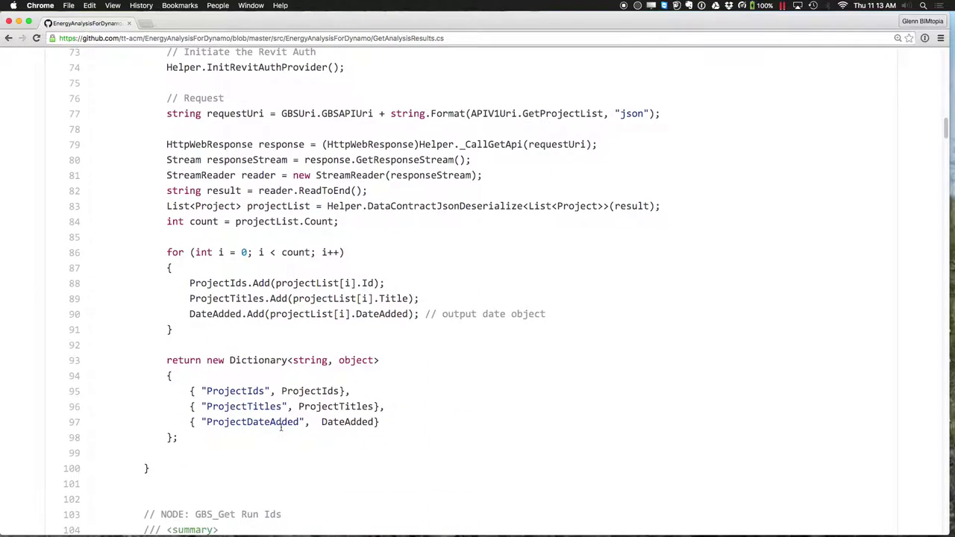
{"action": "scroll", "coordinate": [281, 431], "scroll_direction": "down", "scroll_amount": 15}
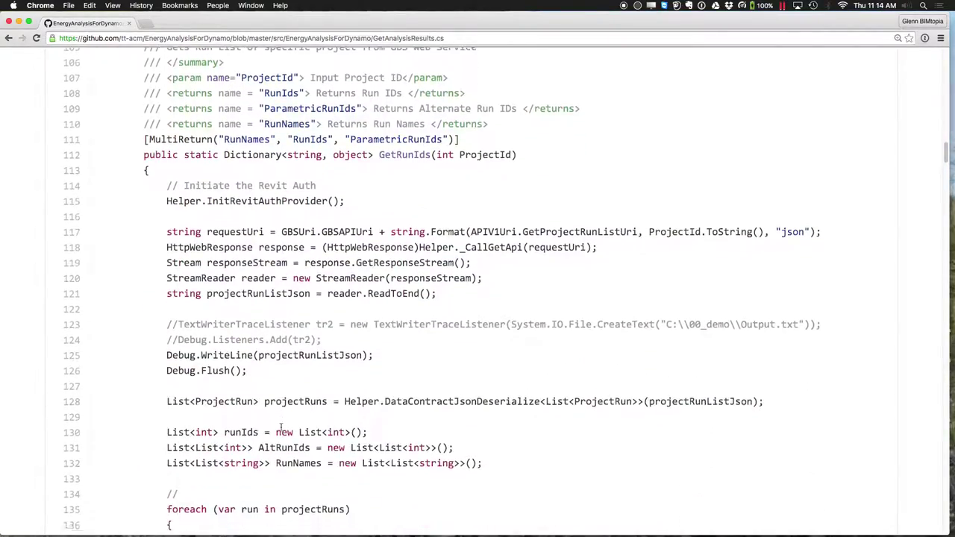
{"action": "scroll", "coordinate": [281, 427], "scroll_direction": "up", "scroll_amount": 6}
{"action": "scroll", "coordinate": [281, 427], "scroll_direction": "down", "scroll_amount": 18}
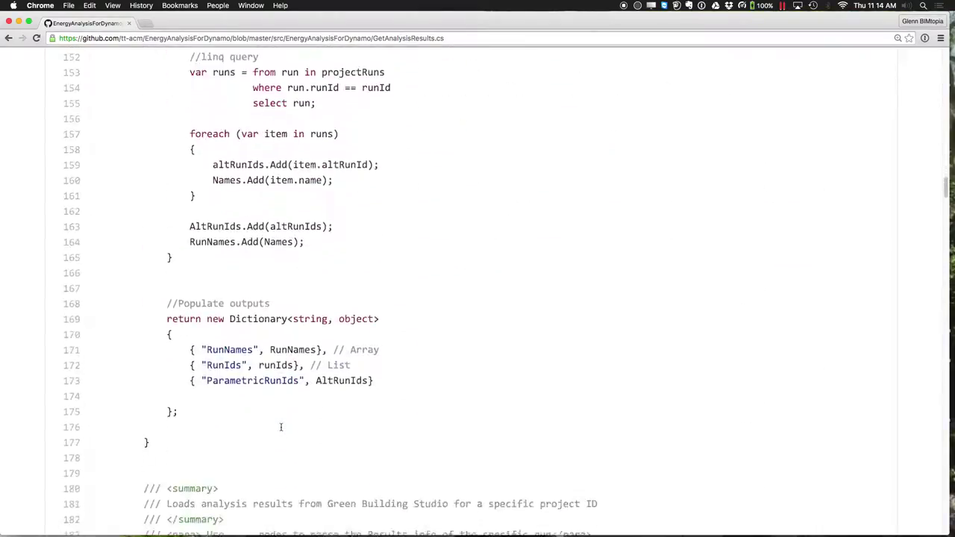
- Read the LoadAnalysisResults method, examining how the enable parameter handles the run status and how the results summary is requested
{"action": "scroll", "coordinate": [282, 427], "scroll_direction": "up", "scroll_amount": 1}
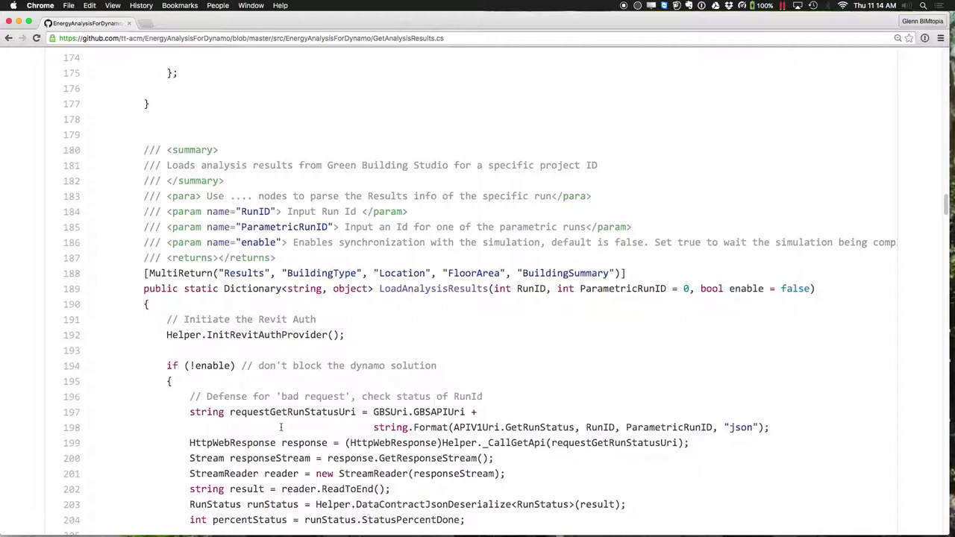
{"action": "scroll", "coordinate": [281, 427], "scroll_direction": "down", "scroll_amount": 4}
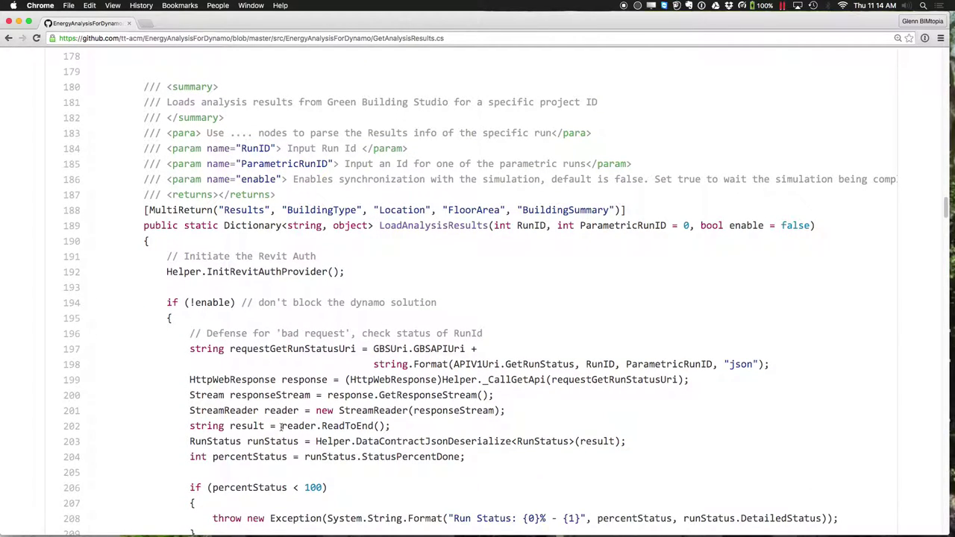
{"action": "scroll", "coordinate": [282, 427], "scroll_direction": "up", "scroll_amount": 2}
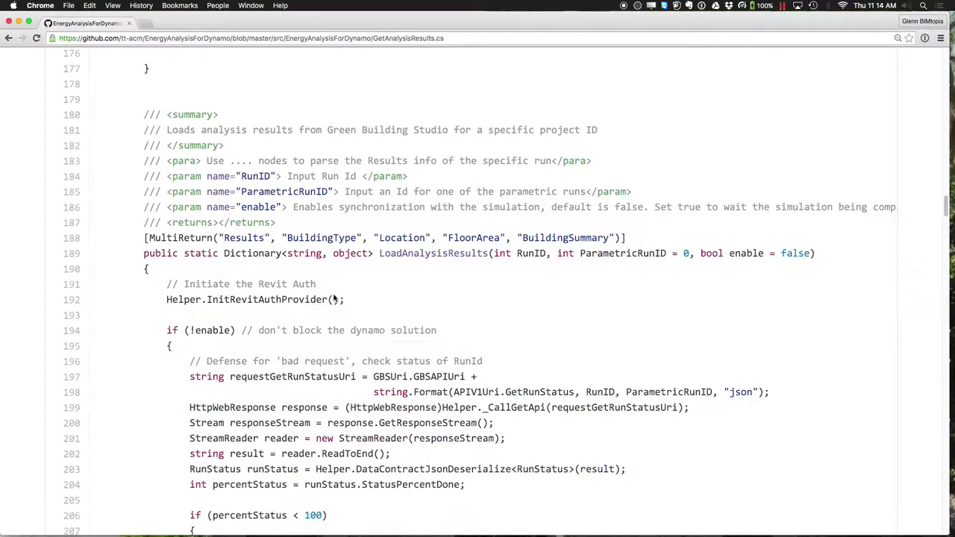
{"action": "scroll", "coordinate": [335, 299], "scroll_direction": "down", "scroll_amount": 4}
{"action": "scroll", "coordinate": [334, 298], "scroll_direction": "down", "scroll_amount": 10}
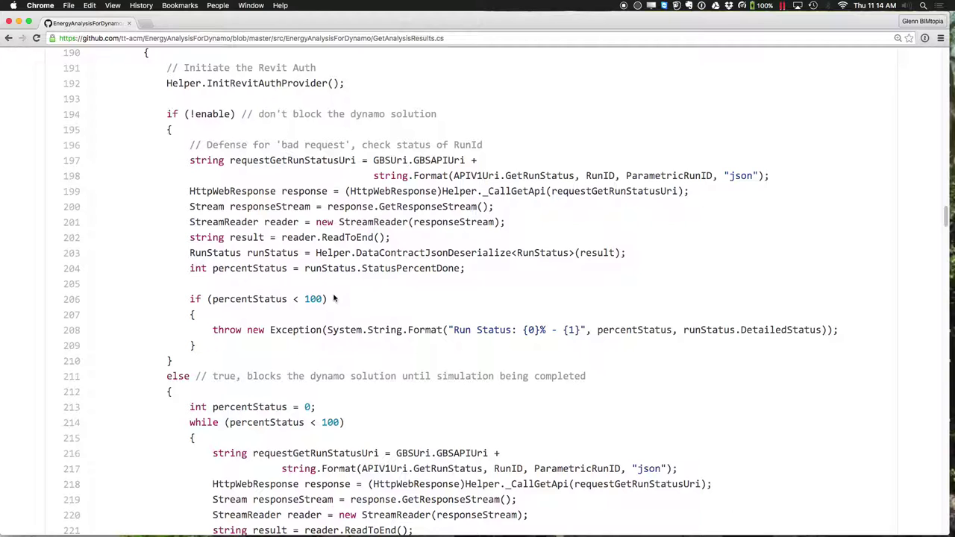
{"action": "scroll", "coordinate": [334, 299], "scroll_direction": "down", "scroll_amount": 5}
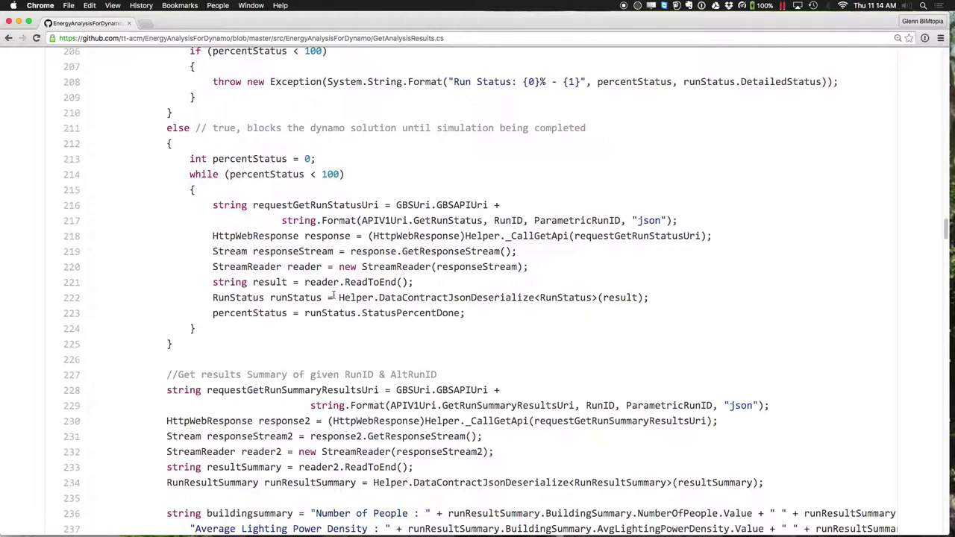
{"action": "scroll", "coordinate": [334, 297], "scroll_direction": "up", "scroll_amount": 2}
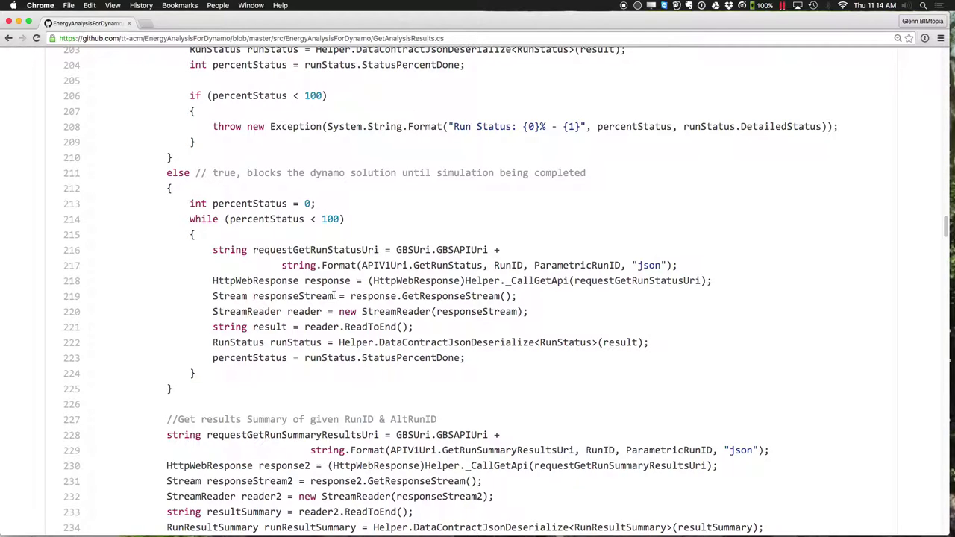
{"action": "scroll", "coordinate": [333, 297], "scroll_direction": "down", "scroll_amount": 7}
{"action": "scroll", "coordinate": [334, 296], "scroll_direction": "up", "scroll_amount": 2}
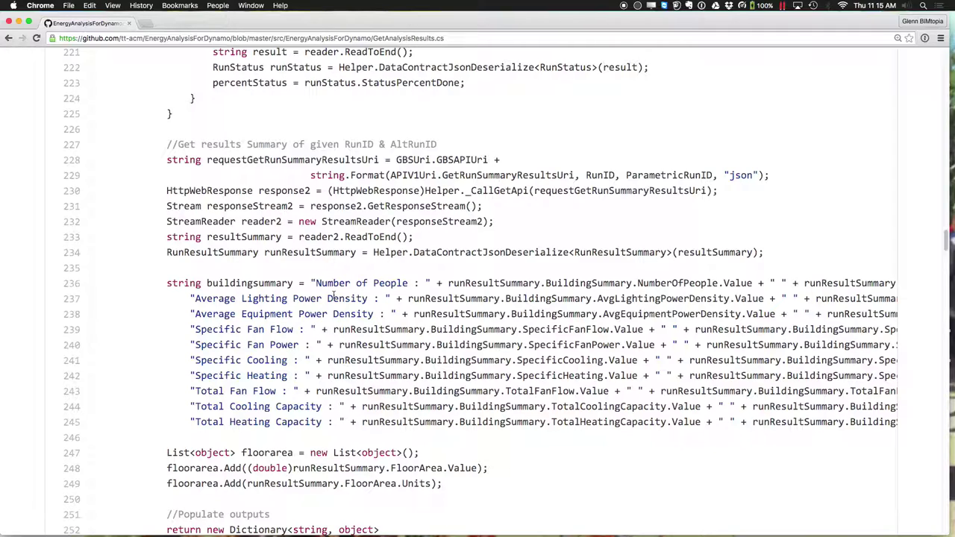
- Skim the rest of GetAnalysisResults.cs, from the LoadAnalysisResults outputs through the carbon and cost summary methods to GetEnergyModelFiles
{"action": "scroll", "coordinate": [334, 297], "scroll_direction": "down", "scroll_amount": 6}
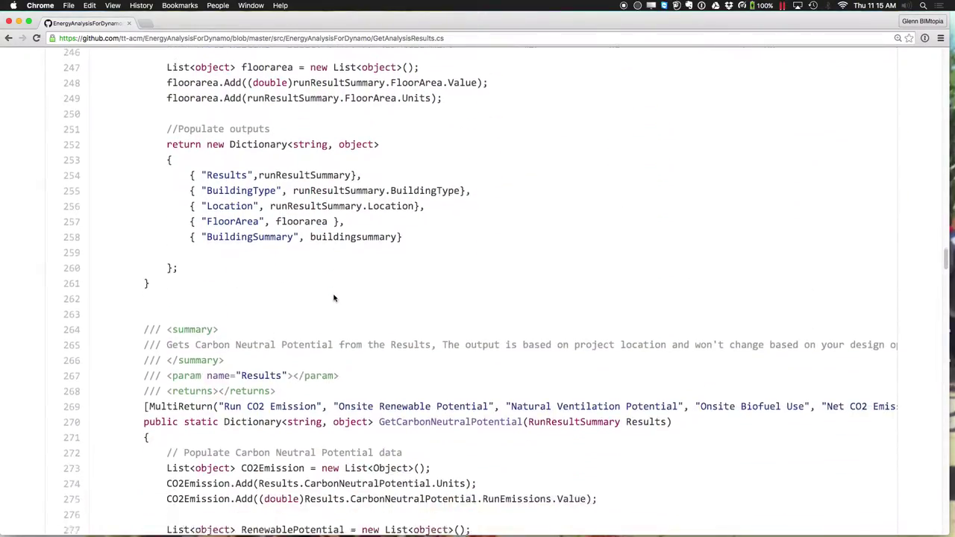
{"action": "scroll", "coordinate": [333, 297], "scroll_direction": "down", "scroll_amount": 12}
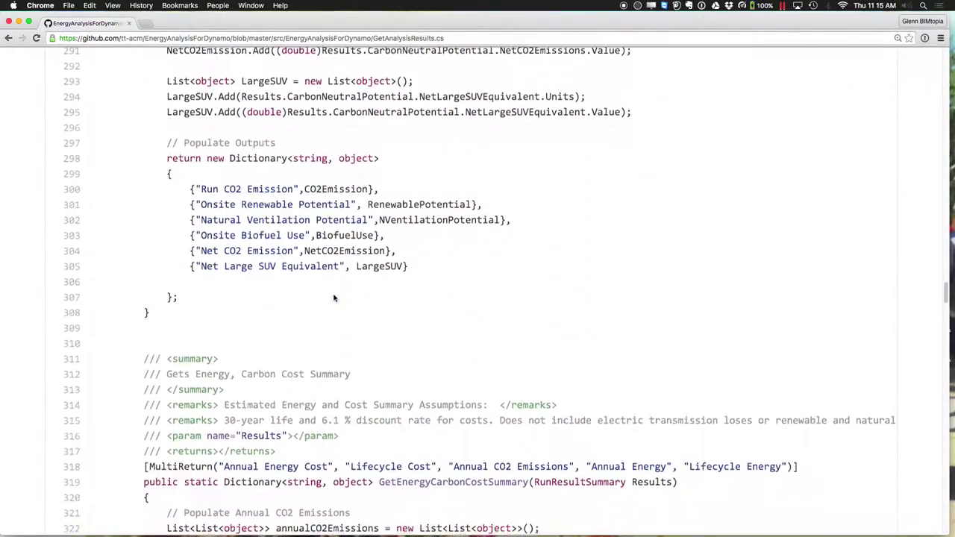
{"action": "scroll", "coordinate": [334, 297], "scroll_direction": "down", "scroll_amount": 4}
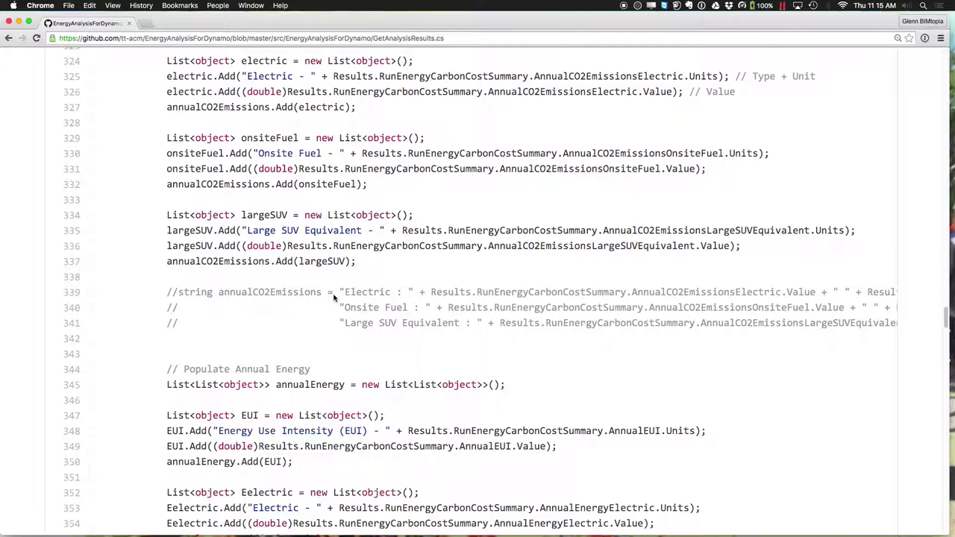
{"action": "scroll", "coordinate": [333, 297], "scroll_direction": "down", "scroll_amount": 20}
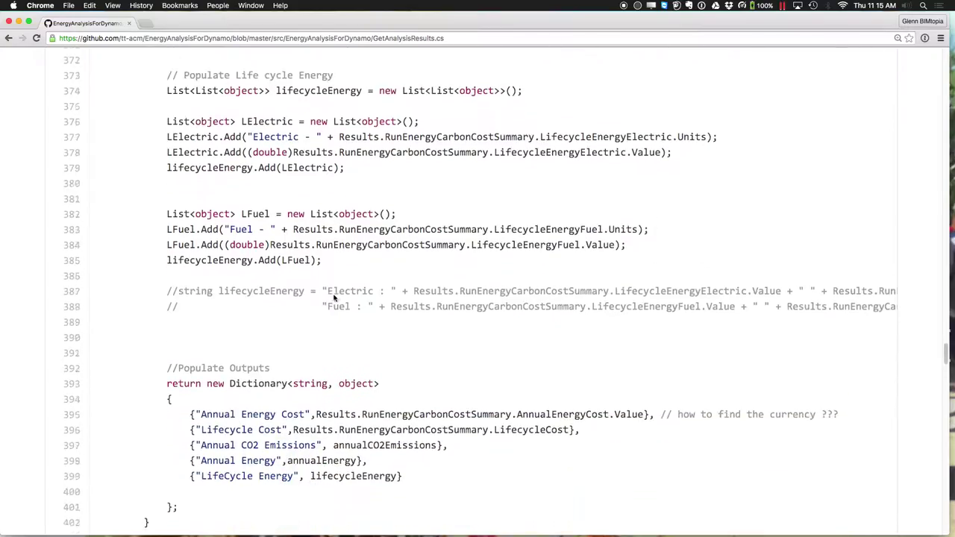
{"action": "scroll", "coordinate": [333, 297], "scroll_direction": "down", "scroll_amount": 20}
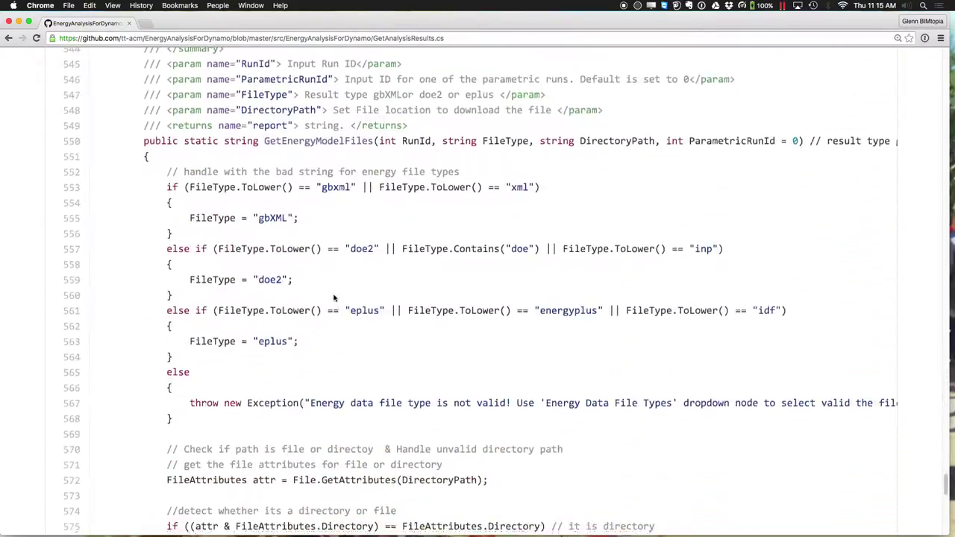
{"action": "scroll", "coordinate": [333, 296], "scroll_direction": "down", "scroll_amount": 6}
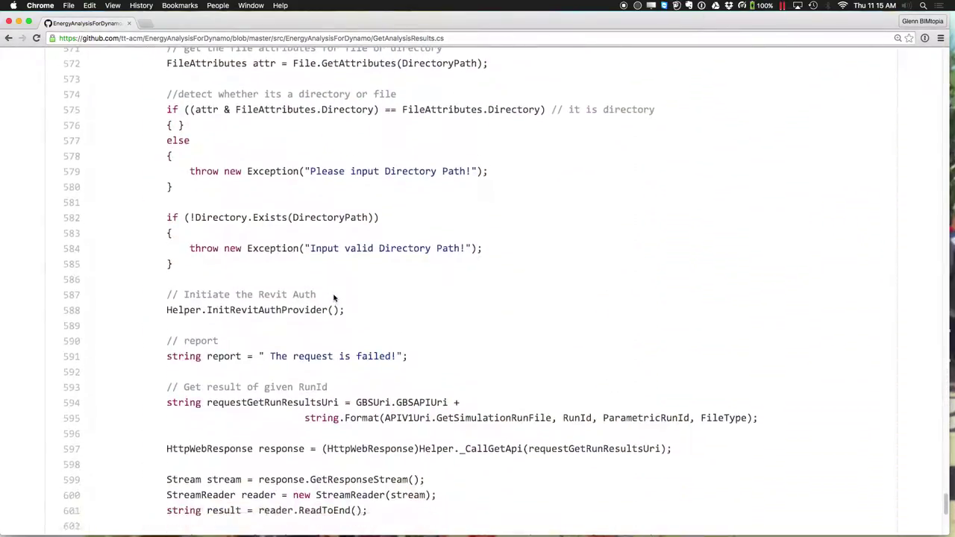
{"action": "scroll", "coordinate": [334, 297], "scroll_direction": "down", "scroll_amount": 3}
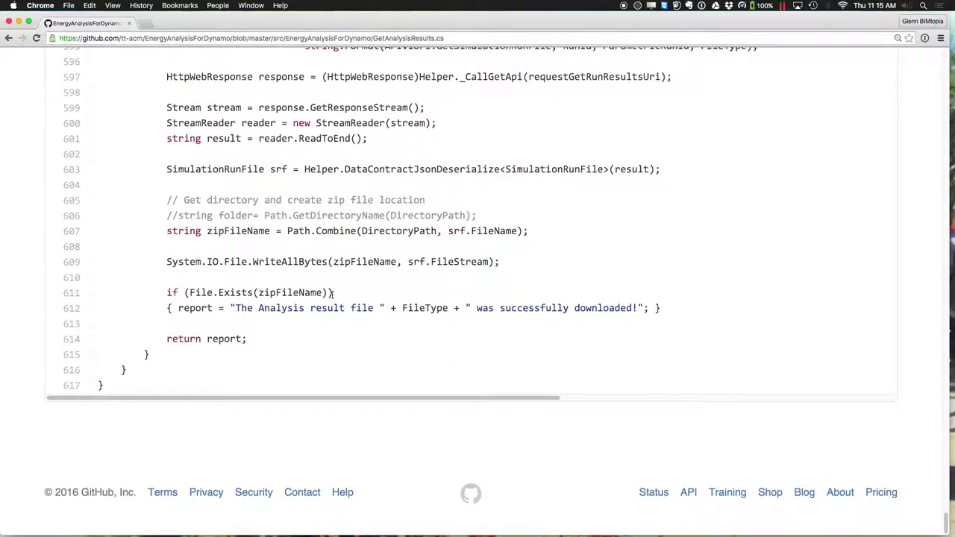
{"action": "scroll", "coordinate": [333, 297], "scroll_direction": "up", "scroll_amount": 16}
{"action": "scroll", "coordinate": [333, 294], "scroll_direction": "up", "scroll_amount": 20}
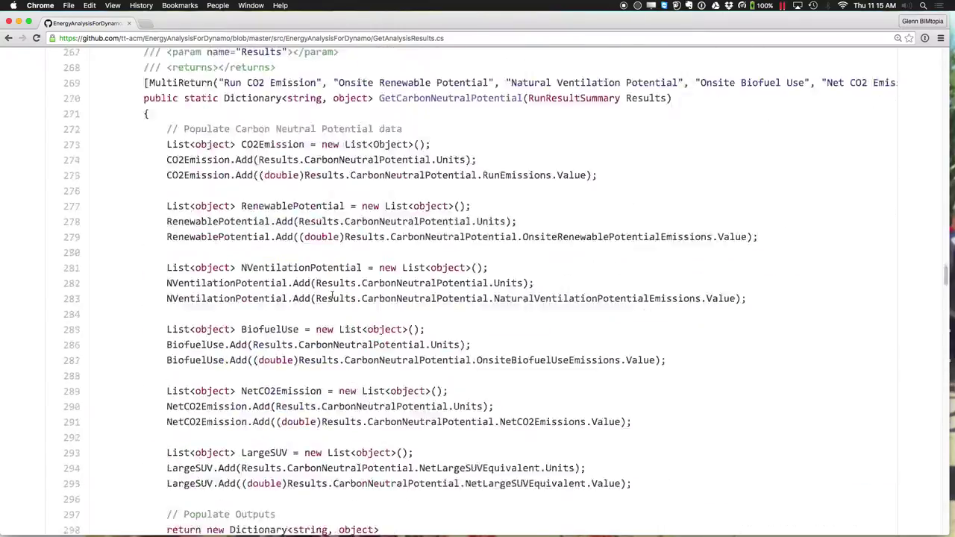
- Minimize the browser and switch back to the energy analysis graph in Dynamo
{"action": "left_click", "coordinate": [18, 21]}
{"action": "key", "text": "ctrl+Right"}
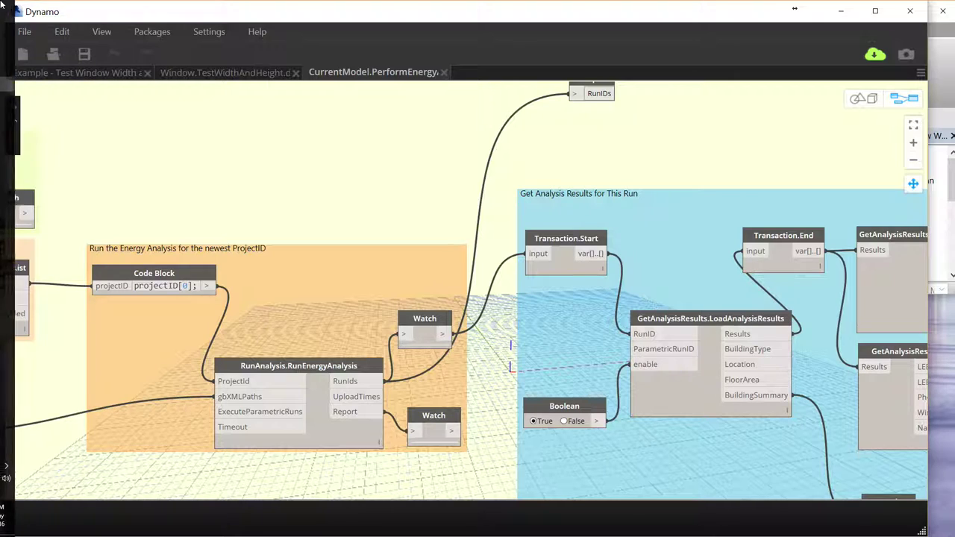
- Return to the Window.TestWidthAndHeight graph and examine the experimental CurrentModel.GetEnergyResultsOnly node fed by the RunIDs output
{"action": "left_click", "coordinate": [230, 78]}
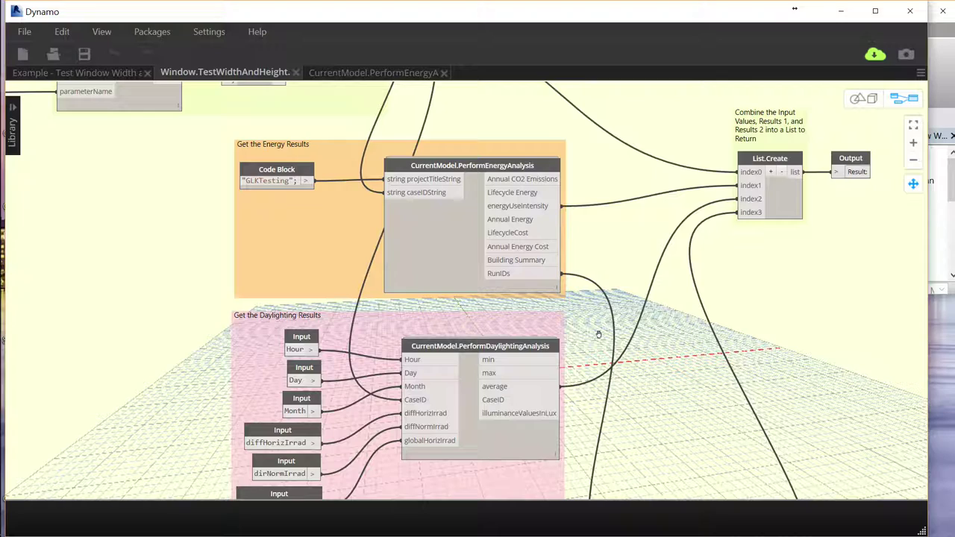
{"action": "middle_click_drag", "start_coordinate": [713, 410], "coordinate": [668, 247]}
{"action": "middle_click_drag", "start_coordinate": [675, 288], "coordinate": [523, 215]}
{"action": "double_click", "coordinate": [520, 156]}
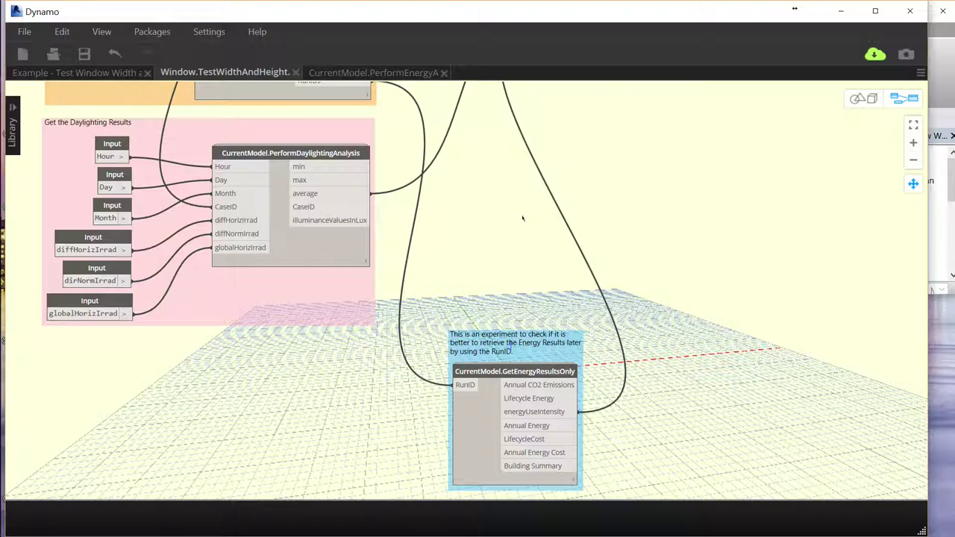
{"action": "middle_click_drag", "start_coordinate": [523, 218], "coordinate": [686, 163]}
- Place an empty Code Block on the canvas above the CurrentModel.GetEnergyResultsOnly group
{"action": "double_click", "coordinate": [670, 226]}
{"action": "left_click", "coordinate": [670, 229]}
{"action": "double_click", "coordinate": [668, 165]}
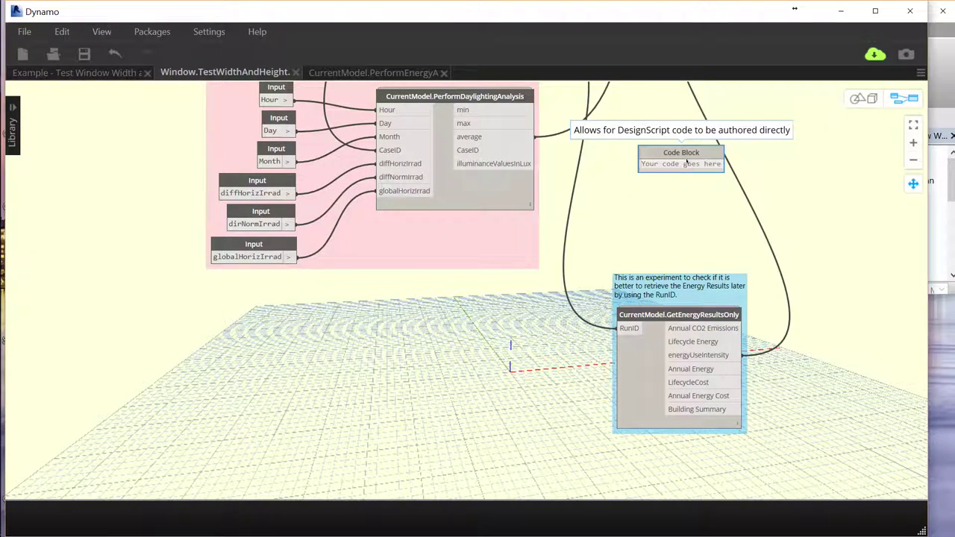
{"action": "right_click", "coordinate": [687, 163]}
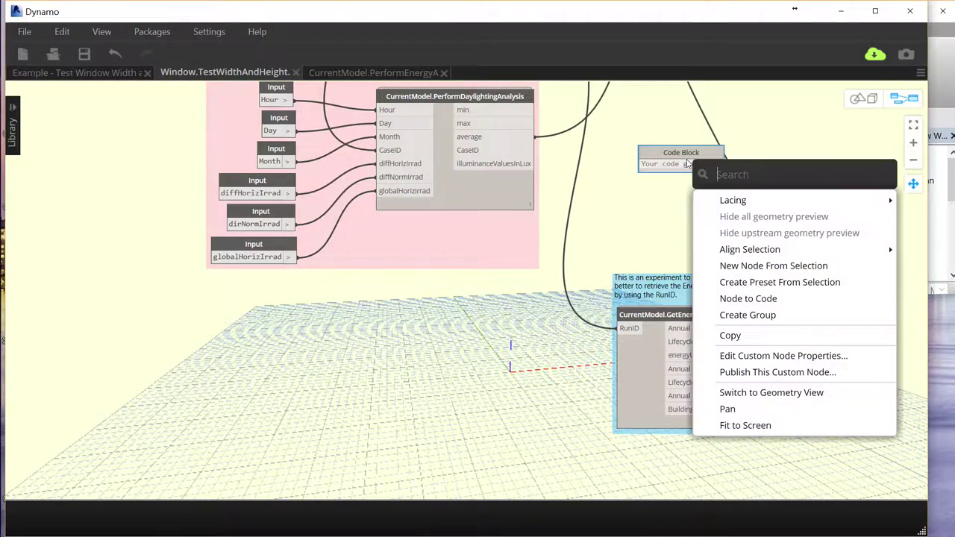
{"action": "left_click", "coordinate": [645, 233]}
- Open the CurrentModel.GetEnergyResultsOnly custom node and examine its Get Analysis Results for This Run group
{"action": "left_click", "coordinate": [709, 324]}
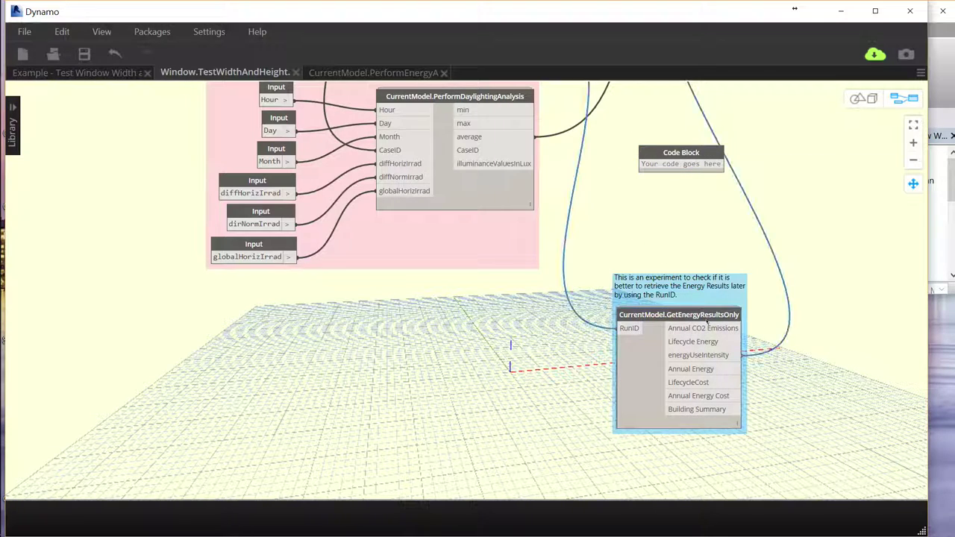
{"action": "right_click", "coordinate": [708, 321]}
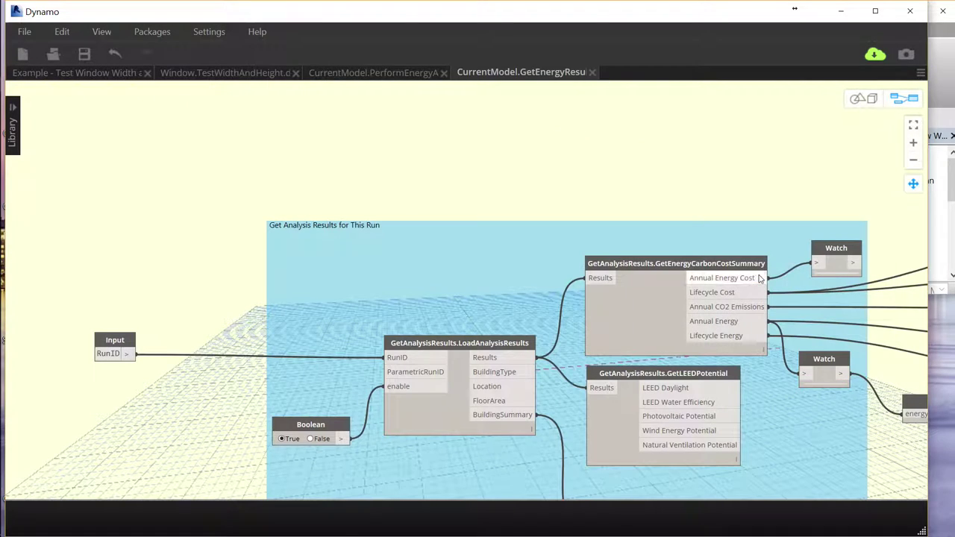
{"action": "left_click", "coordinate": [759, 273]}
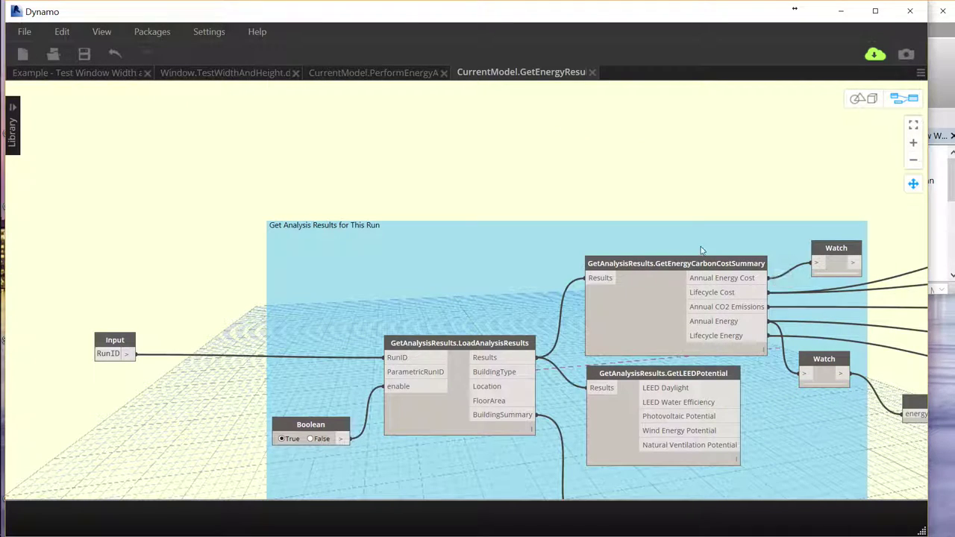
{"action": "middle_click_drag", "start_coordinate": [708, 179], "coordinate": [592, 75]}
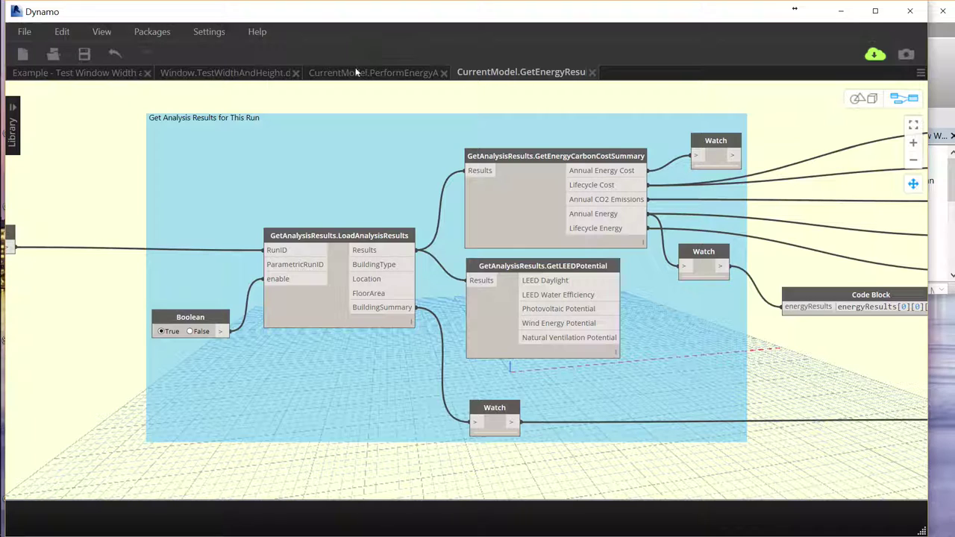
- Go back to the Window.TestWidthAndHeight graph and open the CurrentModel.PerformDaylightingAnalysis custom node for editing
{"action": "left_click", "coordinate": [281, 75]}
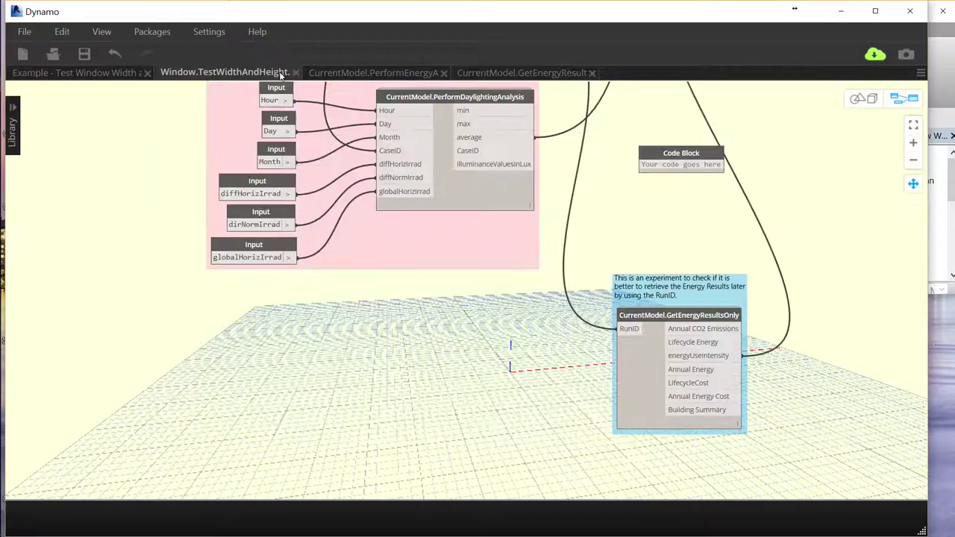
{"action": "left_click", "coordinate": [913, 184]}
{"action": "left_click_drag", "start_coordinate": [665, 236], "coordinate": [722, 433]}
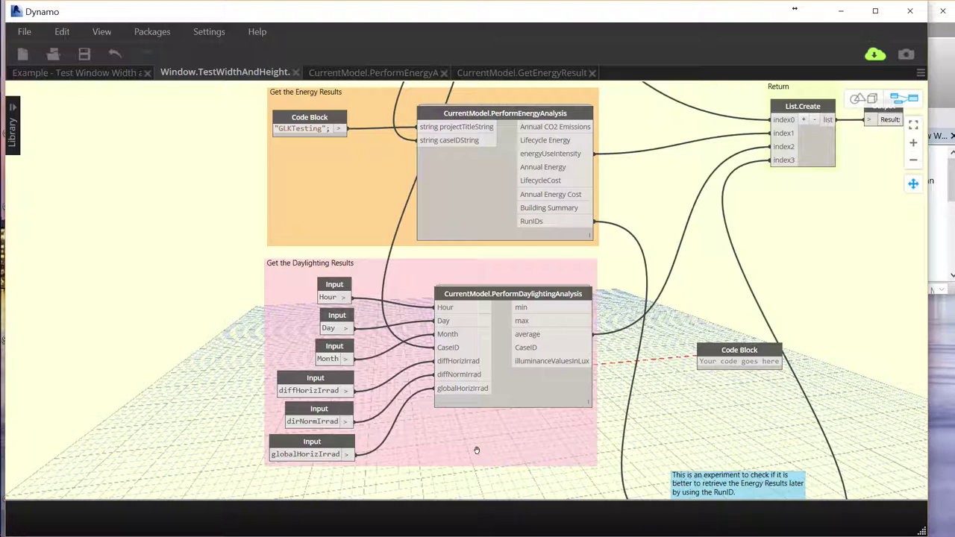
{"action": "left_click", "coordinate": [523, 295]}
{"action": "right_click", "coordinate": [523, 295]}
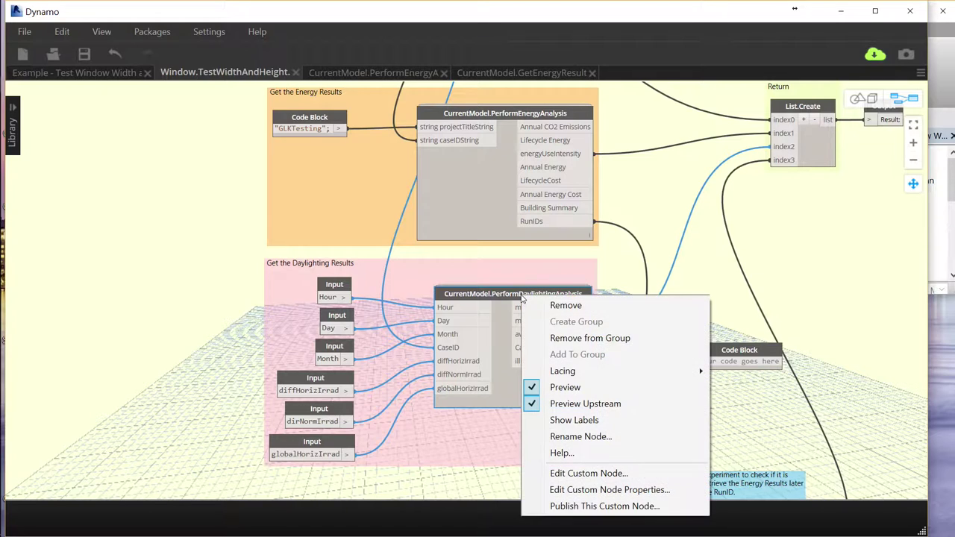
{"action": "left_click", "coordinate": [594, 476]}
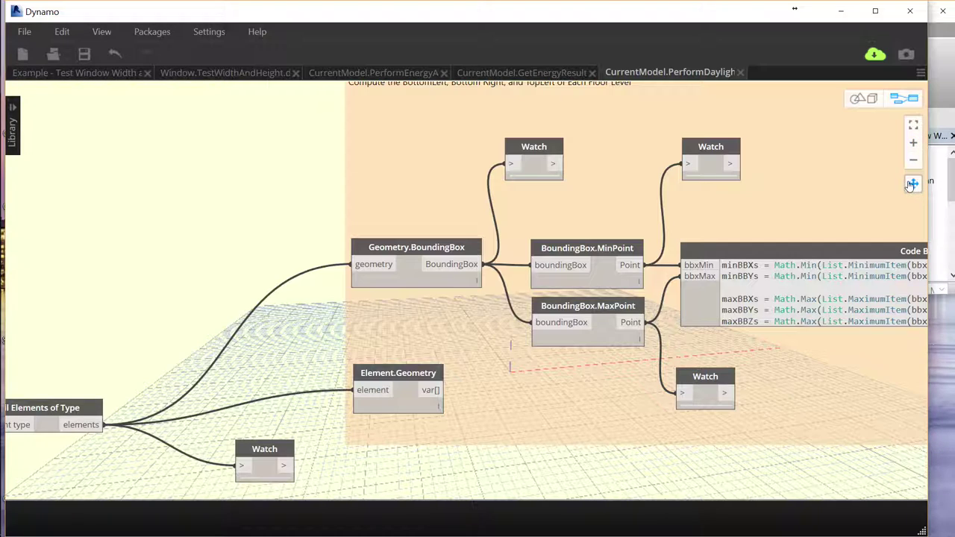
- Trace the daylighting graph from the Floor element selection through the bounding-box nodes to the Bottom Left, Bottom Right and Top Left points
{"action": "left_click", "coordinate": [912, 183]}
{"action": "left_click_drag", "start_coordinate": [241, 204], "coordinate": [465, 119]}
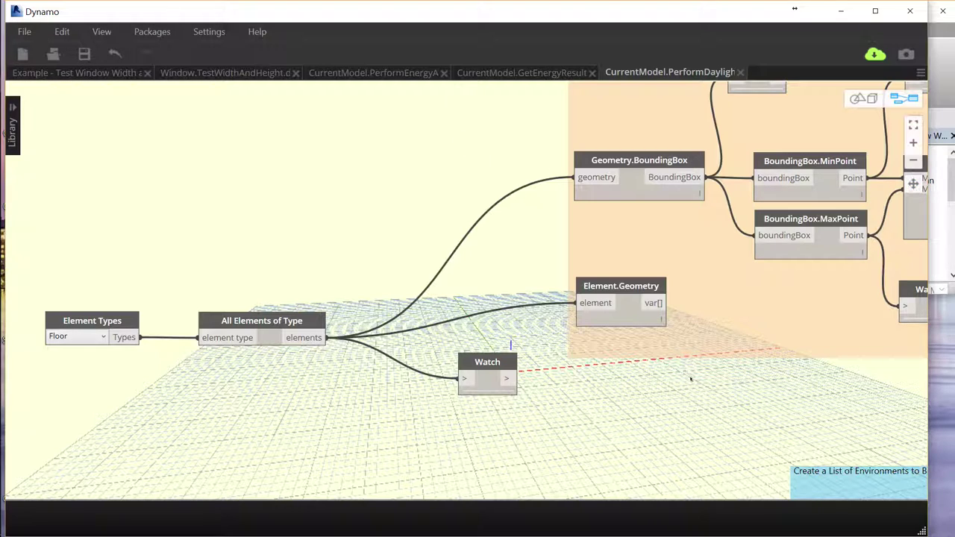
{"action": "left_click", "coordinate": [914, 184]}
{"action": "left_click_drag", "start_coordinate": [719, 424], "coordinate": [537, 480]}
{"action": "left_click_drag", "start_coordinate": [759, 224], "coordinate": [96, 296]}
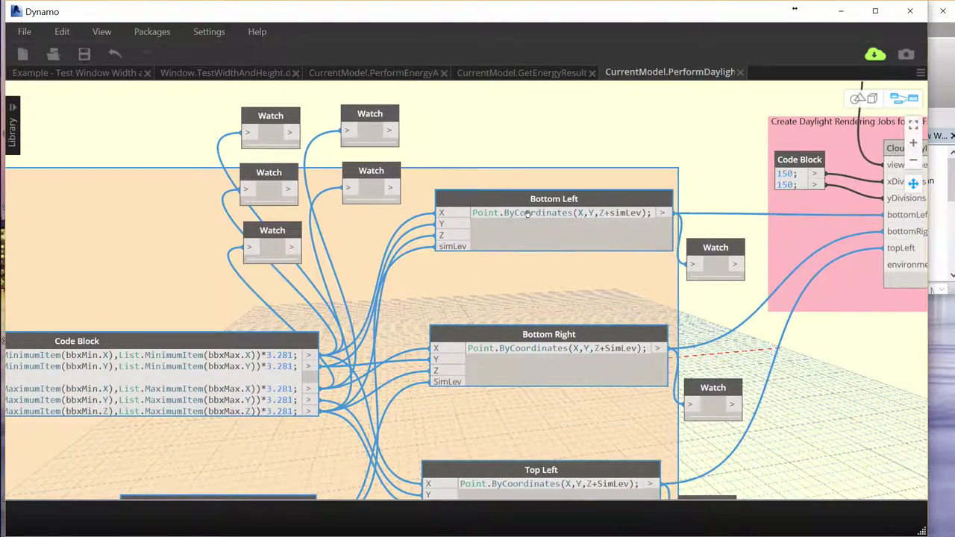
- Examine the groups that export and upload the cloud render data, create the daylight rendering jobs and run Do Cloud Render
{"action": "left_click_drag", "start_coordinate": [538, 197], "coordinate": [45, 362]}
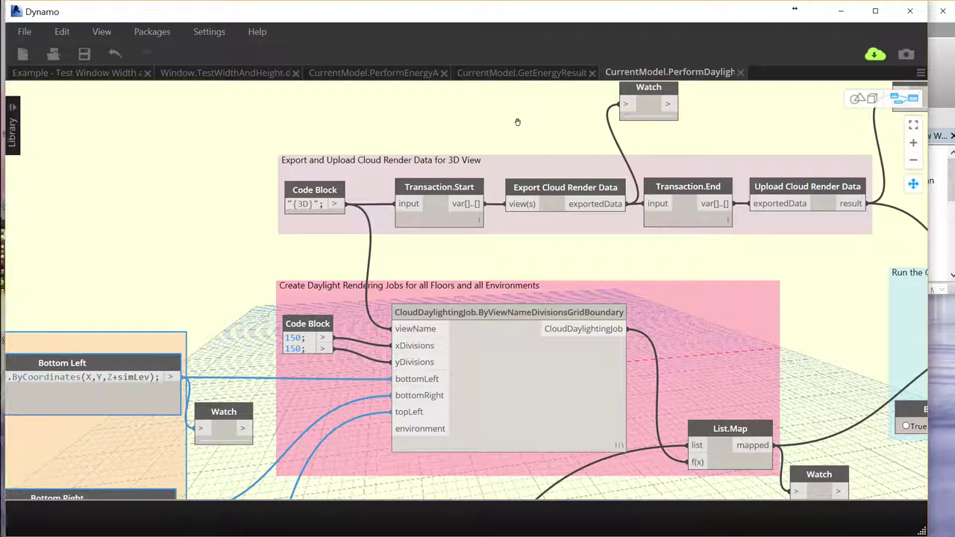
{"action": "left_click_drag", "start_coordinate": [507, 124], "coordinate": [126, 126]}
{"action": "left_click_drag", "start_coordinate": [603, 191], "coordinate": [421, 161]}
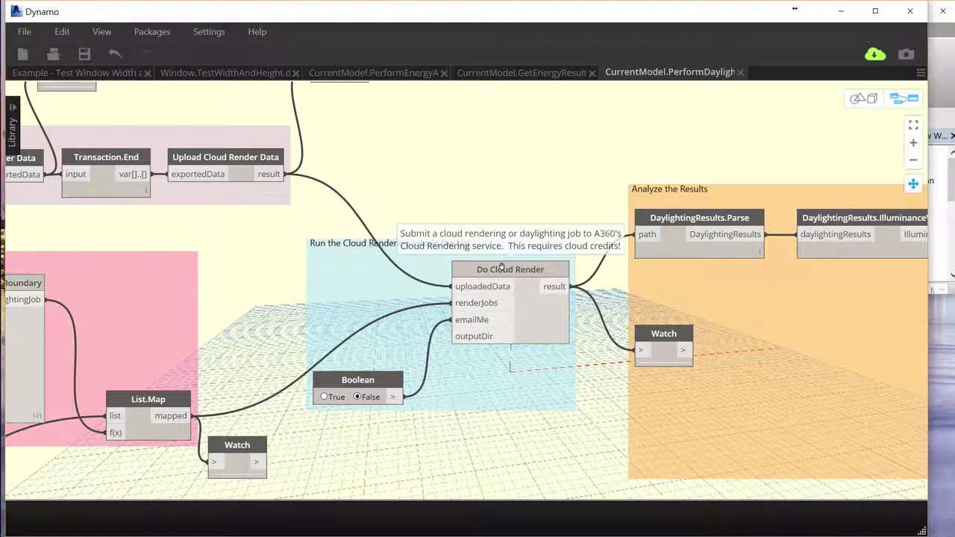
- Switch to a File Explorer window and show the drives and folders of This PC
{"action": "mouse_move", "coordinate": [17, 177]}
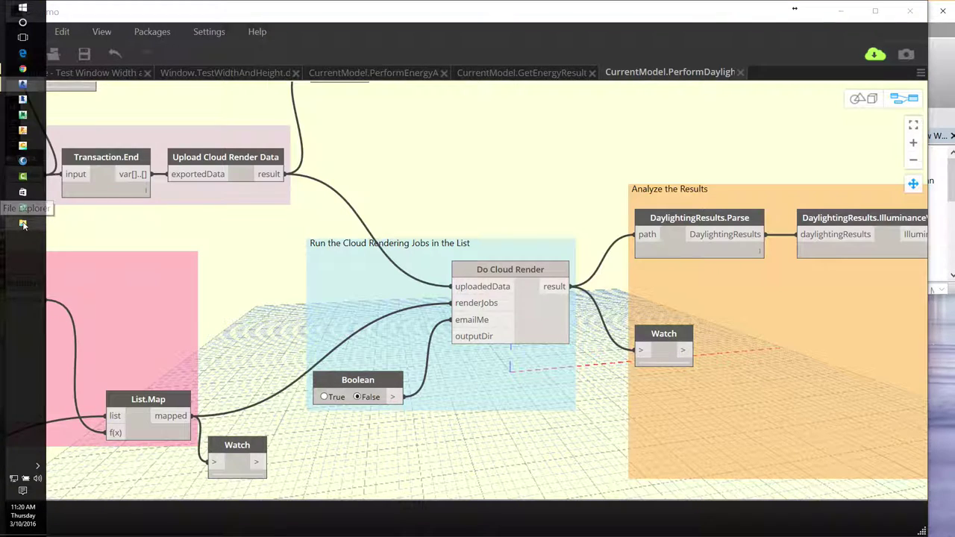
{"action": "left_click", "coordinate": [23, 225]}
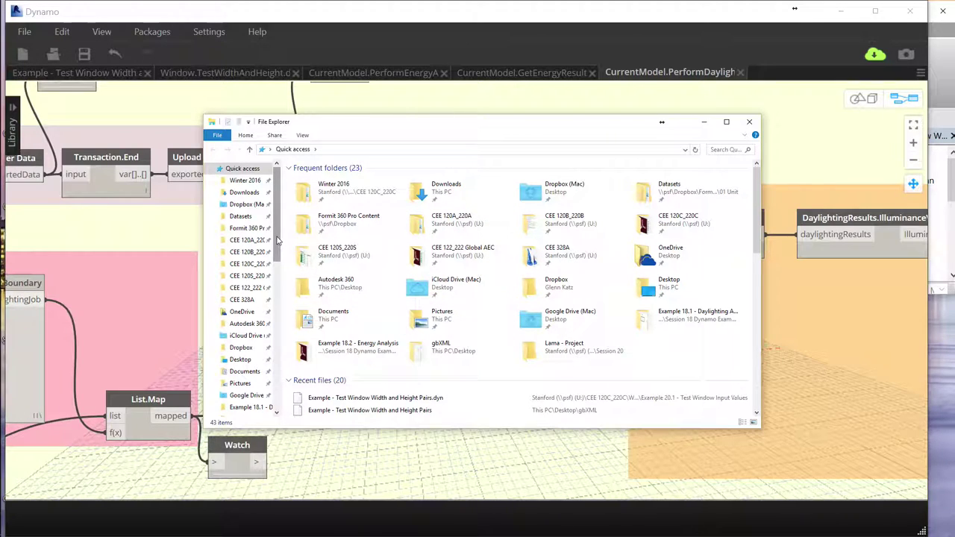
{"action": "scroll", "coordinate": [276, 239], "scroll_direction": "down", "scroll_amount": 2}
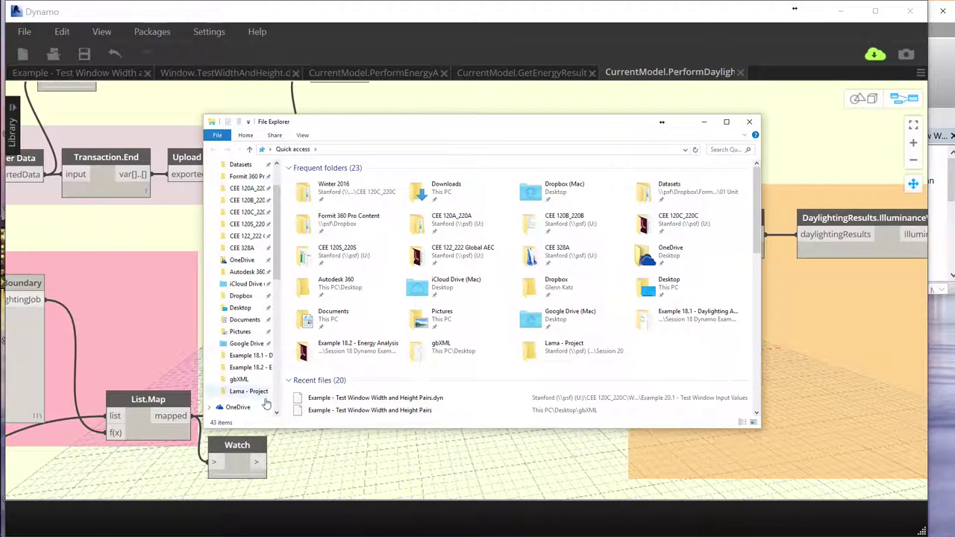
{"action": "scroll", "coordinate": [276, 278], "scroll_direction": "down", "scroll_amount": 1}
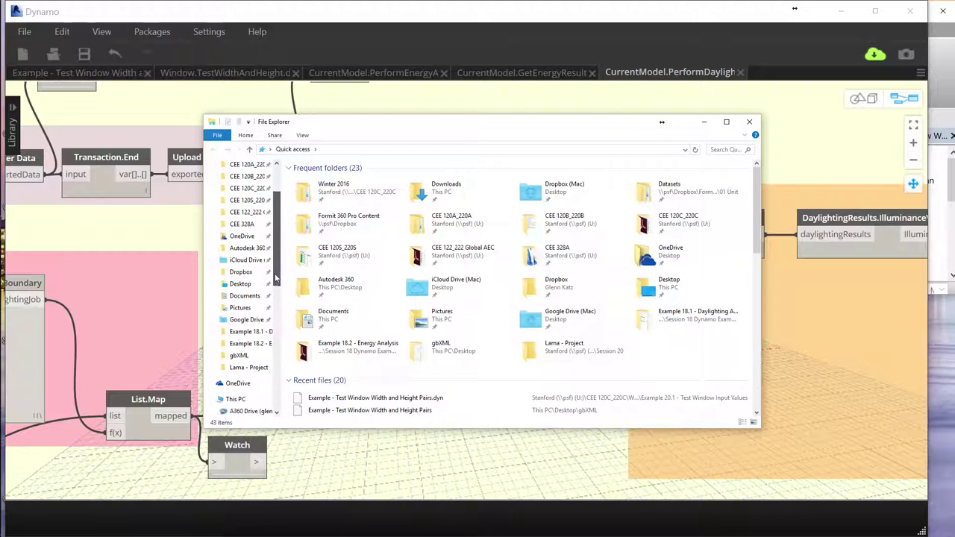
{"action": "mouse_move", "coordinate": [276, 279]}
{"action": "left_mouse_down"}
{"action": "mouse_move", "coordinate": [268, 242]}
{"action": "mouse_move", "coordinate": [283, 400]}
{"action": "mouse_move", "coordinate": [280, 279]}
{"action": "left_mouse_up"}
{"action": "scroll", "coordinate": [280, 279], "scroll_direction": "down", "scroll_amount": 1}
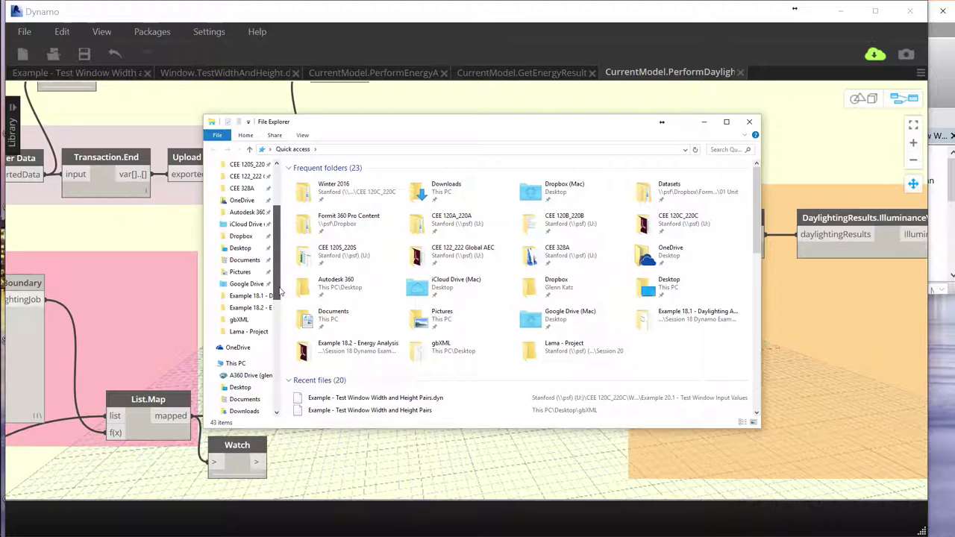
{"action": "left_click", "coordinate": [236, 363]}
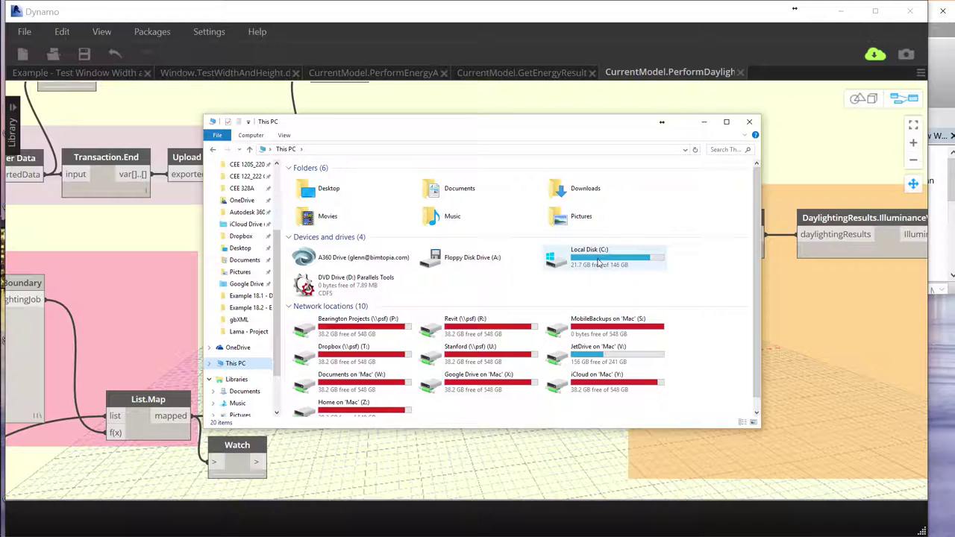
- Browse from Local Disk (C:) through Users and the personal profile folder to the gbXML folder on the Desktop
{"action": "double_click", "coordinate": [567, 258]}
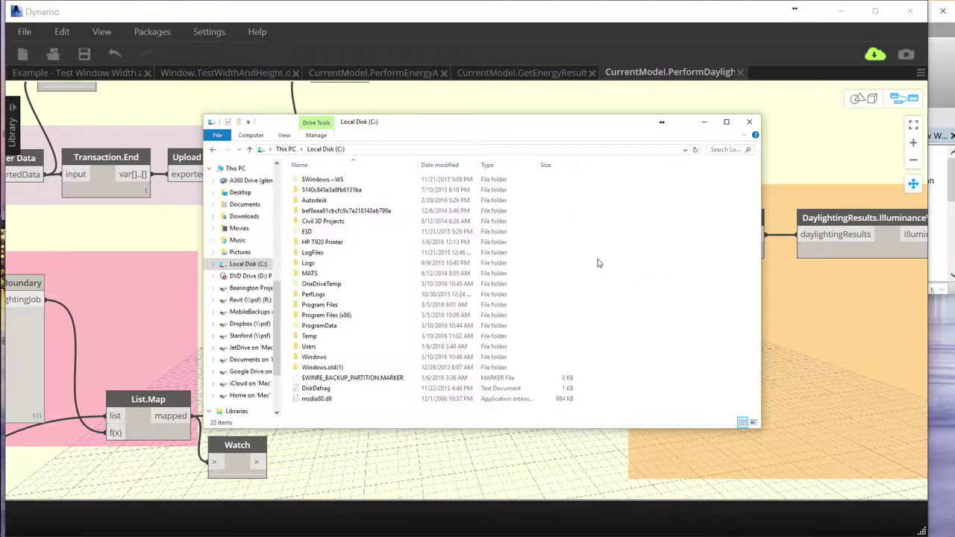
{"action": "double_click", "coordinate": [310, 347]}
{"action": "double_click", "coordinate": [317, 201]}
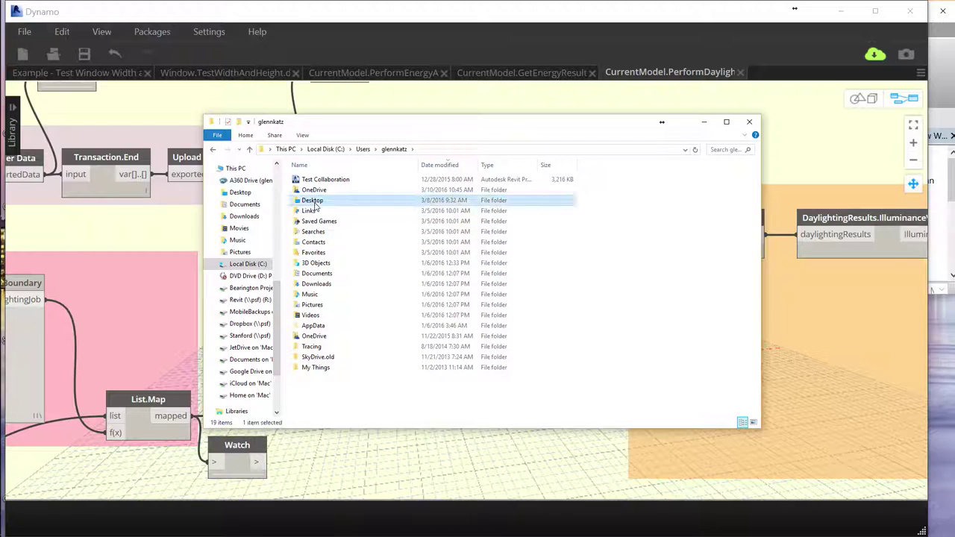
{"action": "double_click", "coordinate": [315, 201]}
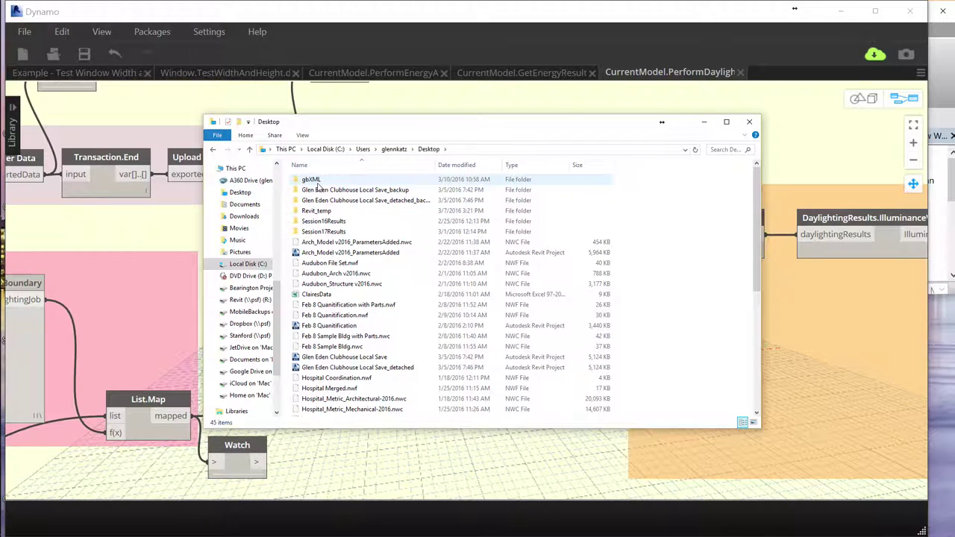
{"action": "double_click", "coordinate": [317, 184]}
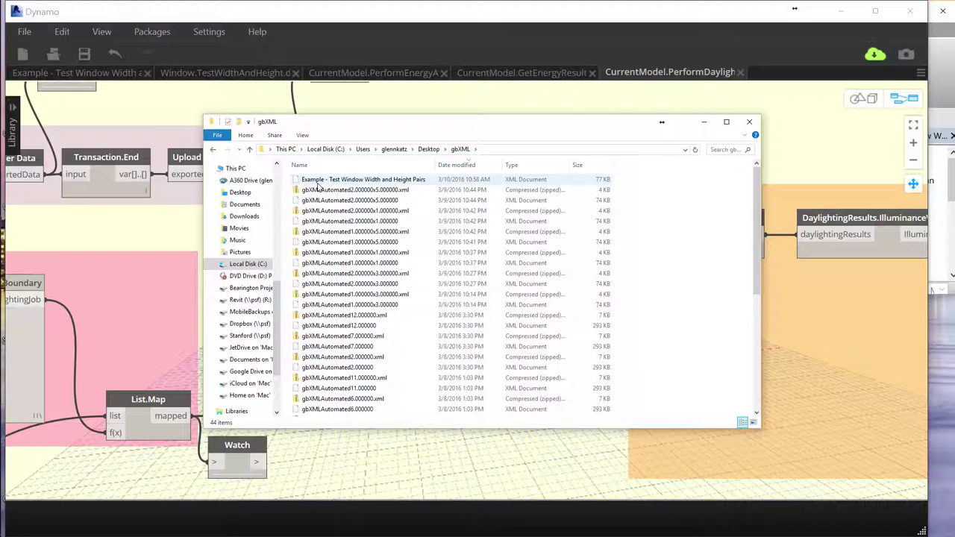
- Browse to the RaaS folder under Users, Public, Public Documents and DynamoRaaS to view the stored daylighting SDF files
{"action": "left_click", "coordinate": [365, 150]}
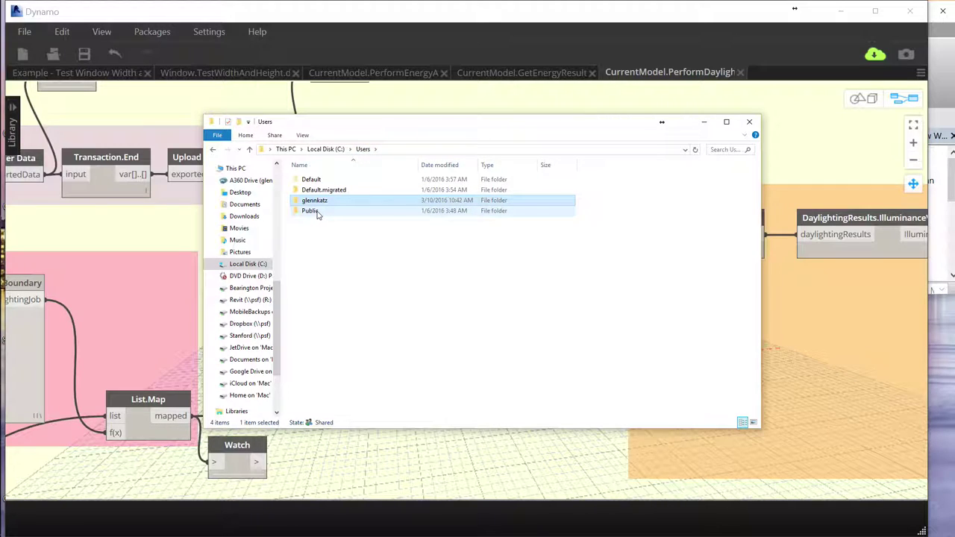
{"action": "double_click", "coordinate": [310, 211]}
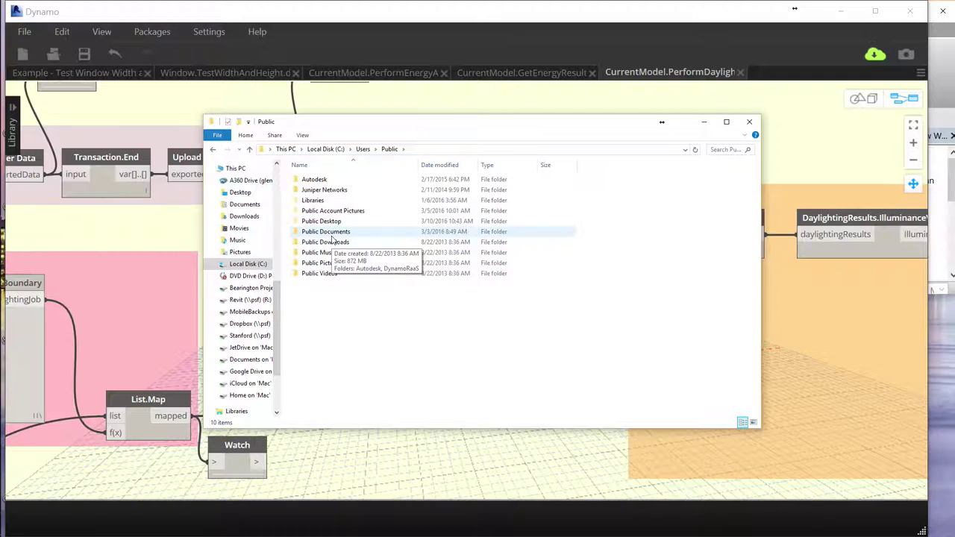
{"action": "double_click", "coordinate": [331, 235]}
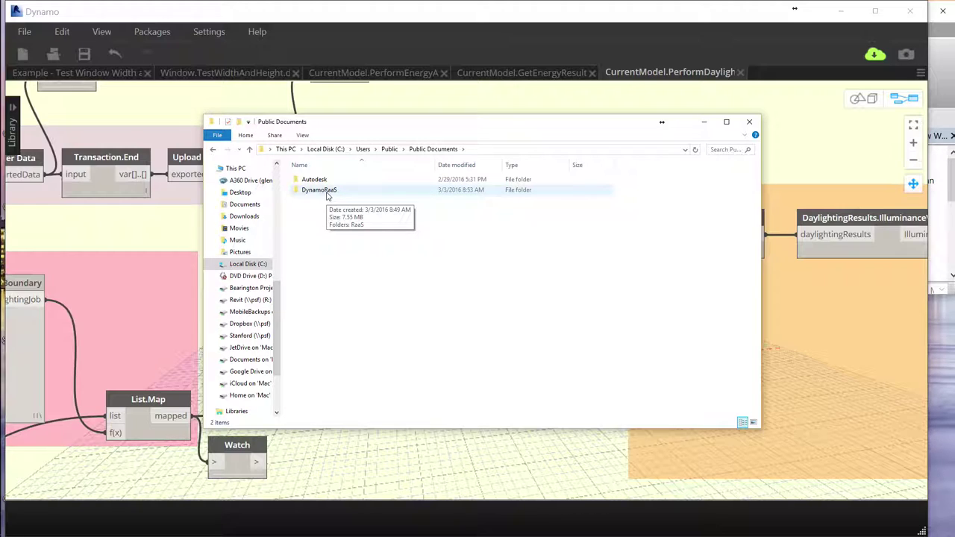
{"action": "left_click", "coordinate": [326, 192]}
{"action": "left_click", "coordinate": [326, 192]}
{"action": "left_click", "coordinate": [312, 222]}
{"action": "double_click", "coordinate": [309, 190]}
{"action": "double_click", "coordinate": [306, 180]}
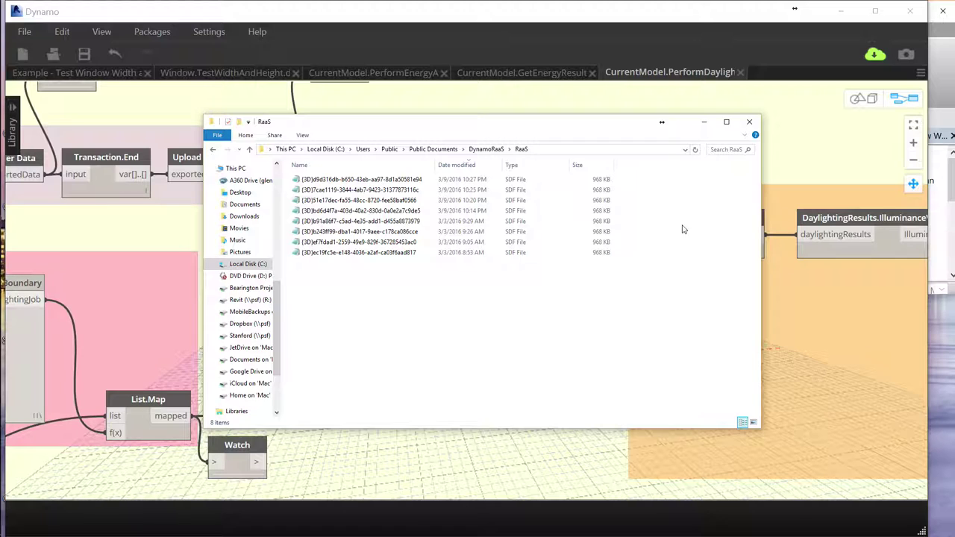
- Minimize File Explorer and examine how the Analyze the Results group converts illuminance values and computes average, maximum and minimum
{"action": "left_click", "coordinate": [704, 123]}
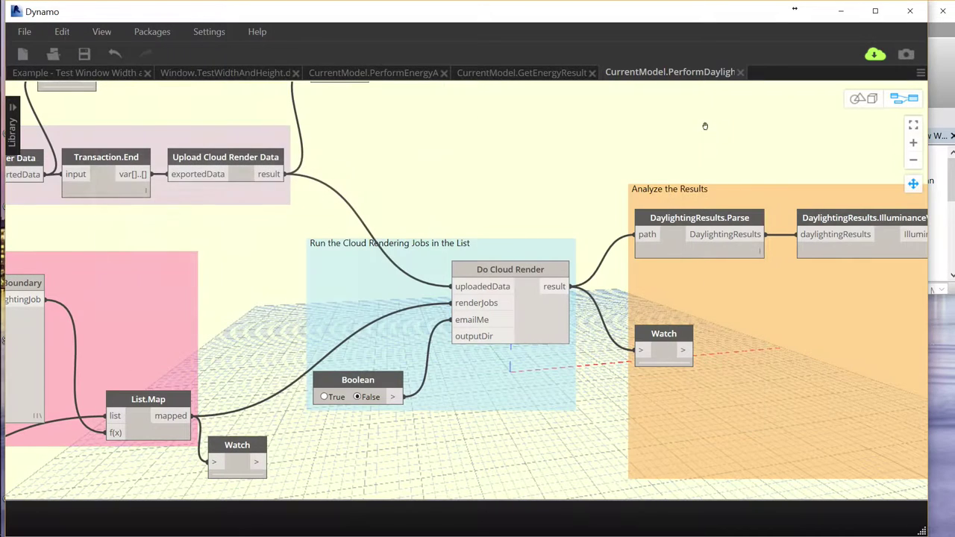
{"action": "left_click", "coordinate": [913, 183]}
{"action": "left_click", "coordinate": [914, 184]}
{"action": "left_click_drag", "start_coordinate": [847, 323], "coordinate": [112, 310]}
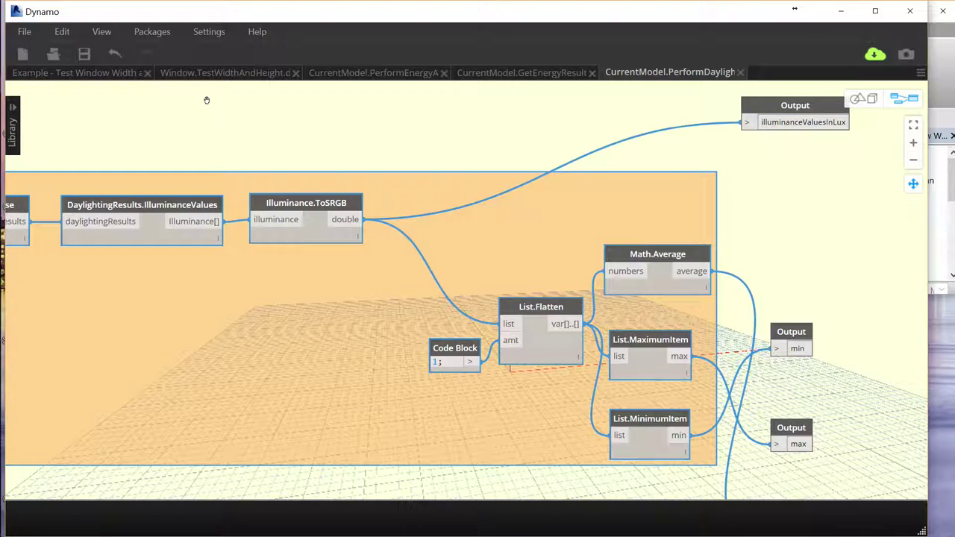
- Maximize the Revit window to view the 3D building model, and reposition the Dynamo window over it
{"action": "left_click_drag", "start_coordinate": [504, 24], "coordinate": [379, 214]}
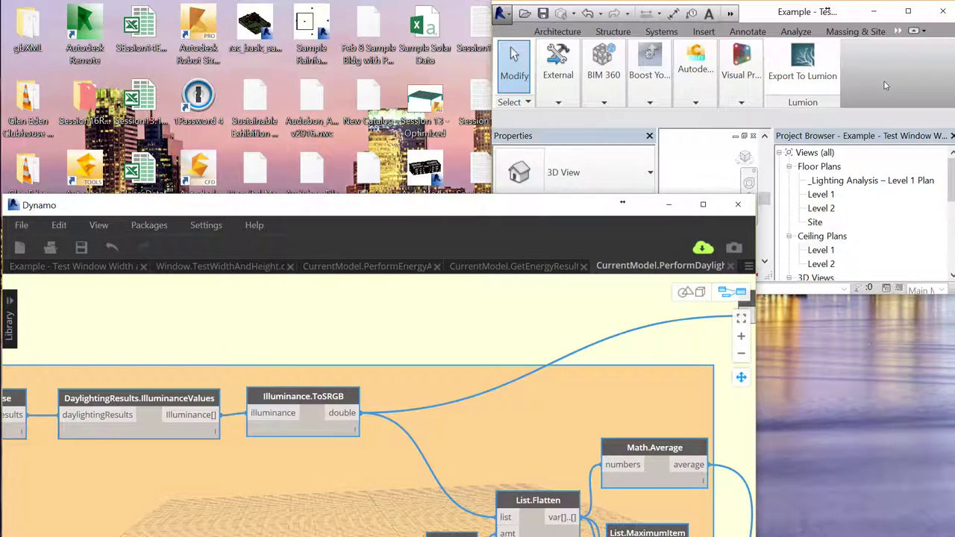
{"action": "left_click", "coordinate": [908, 12]}
{"action": "left_click_drag", "start_coordinate": [548, 208], "coordinate": [794, 431]}
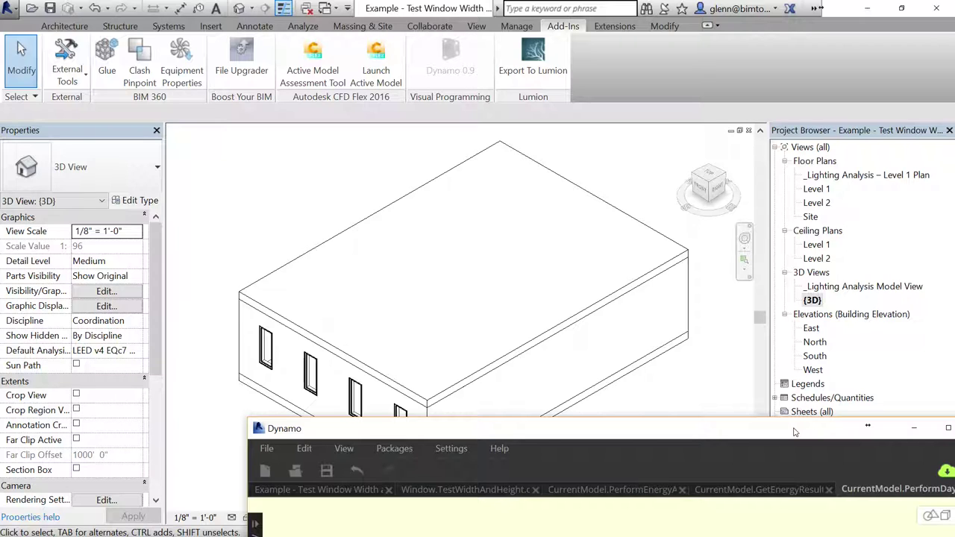
{"action": "left_click_drag", "start_coordinate": [582, 431], "coordinate": [692, 55]}
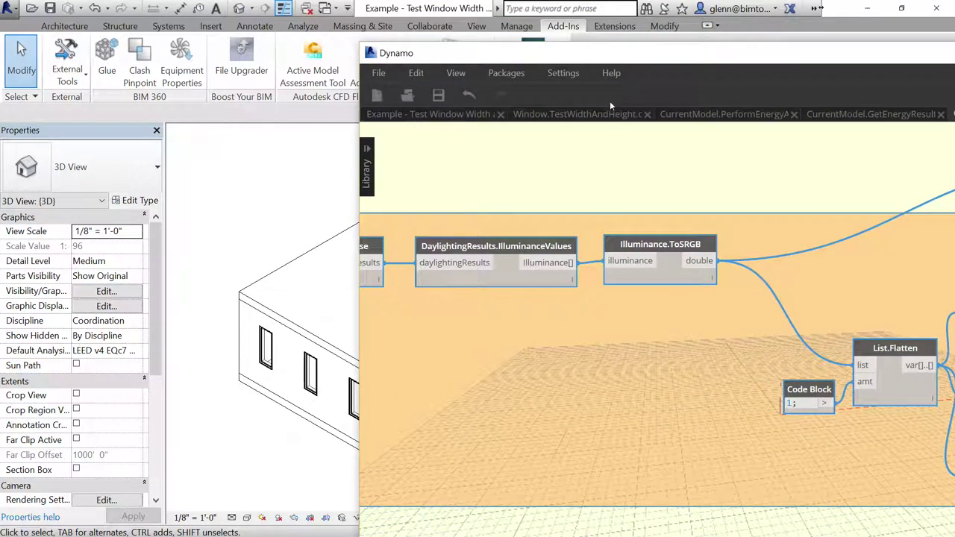
- Return to the main Example - Test Window Width graph and place the Dynamo window beside the 3D building model with its run controls reachable
{"action": "left_click", "coordinate": [481, 118]}
{"action": "left_click_drag", "start_coordinate": [472, 59], "coordinate": [616, 47]}
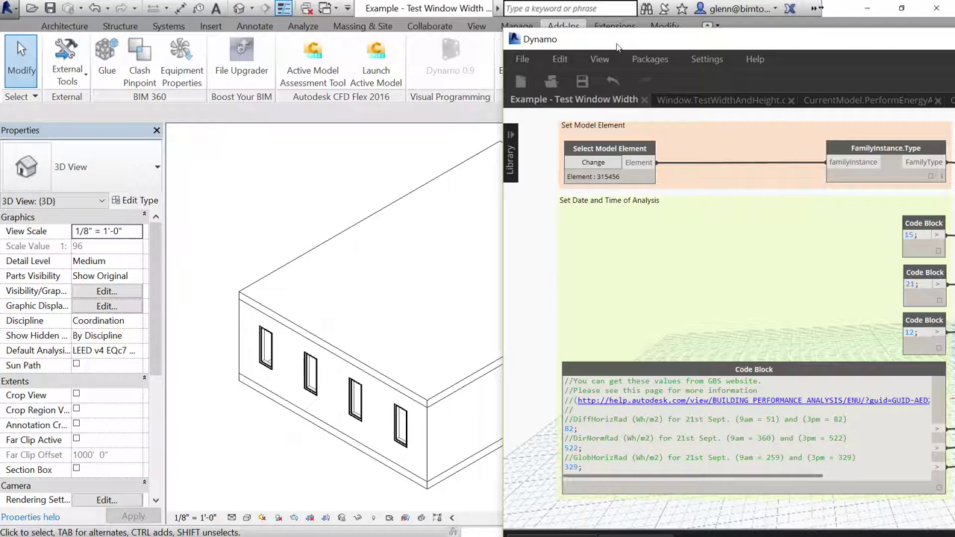
{"action": "left_click_drag", "start_coordinate": [617, 48], "coordinate": [608, 18]}
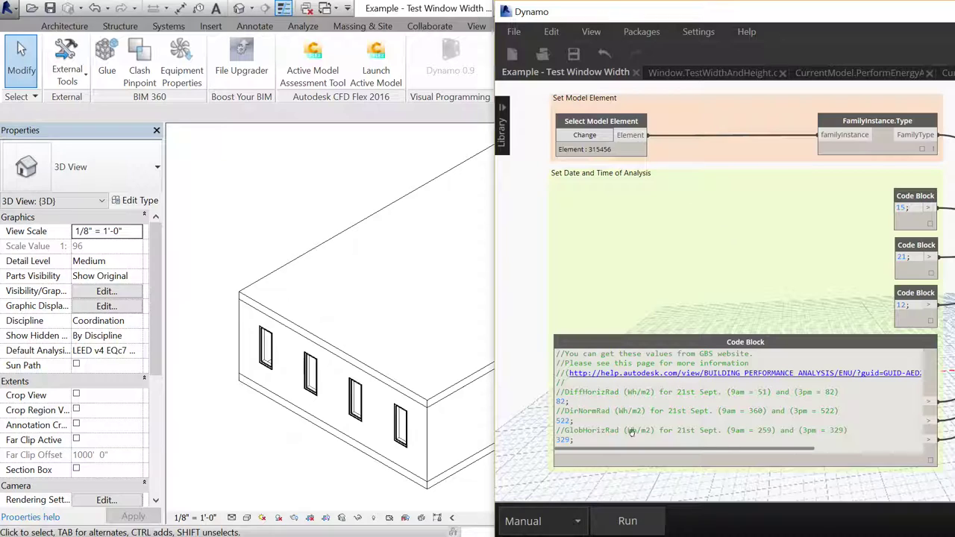
- Run the graph and continue past each Lighting Analysis in the Cloud warning
{"action": "left_click", "coordinate": [627, 520]}
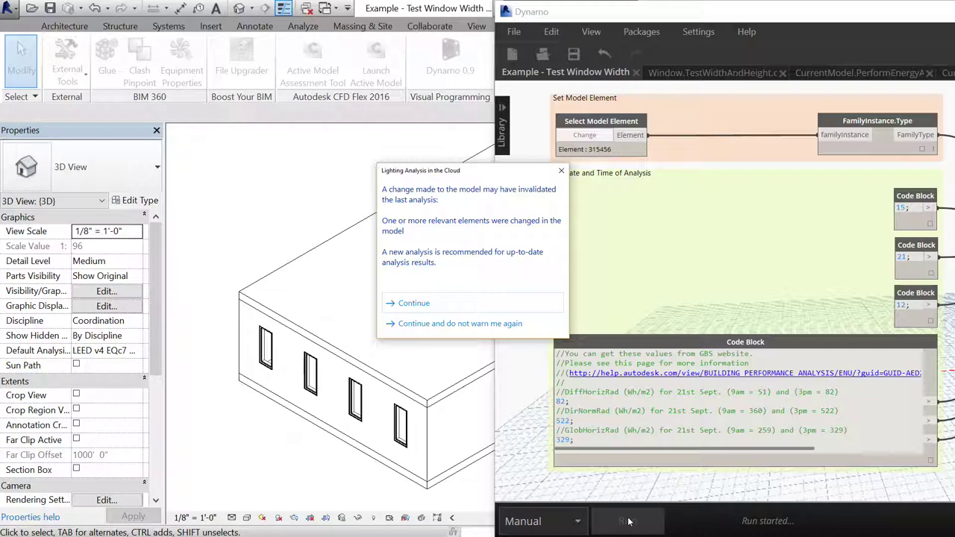
{"action": "left_click", "coordinate": [426, 312]}
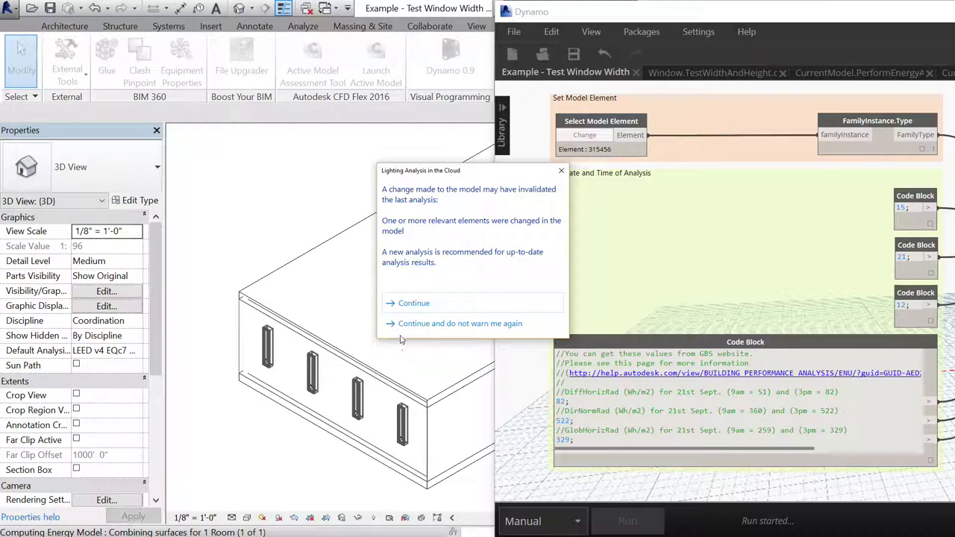
{"action": "left_click", "coordinate": [414, 310]}
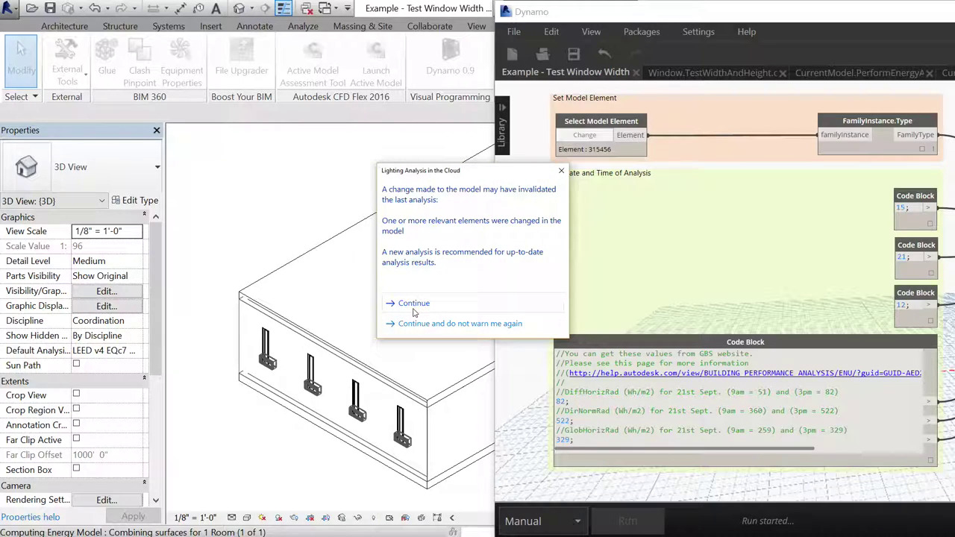
{"action": "left_click", "coordinate": [430, 326]}
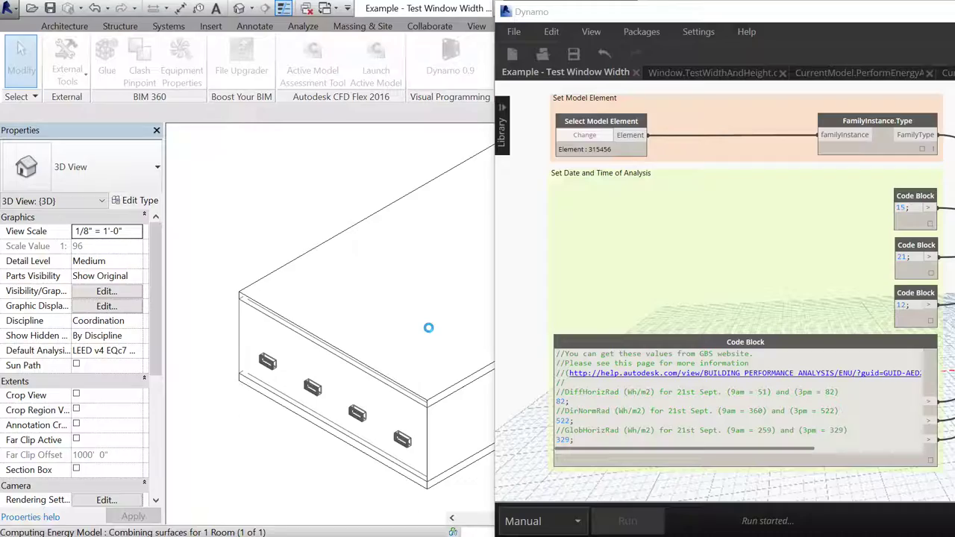
{"action": "key", "text": "ctrl+Left"}
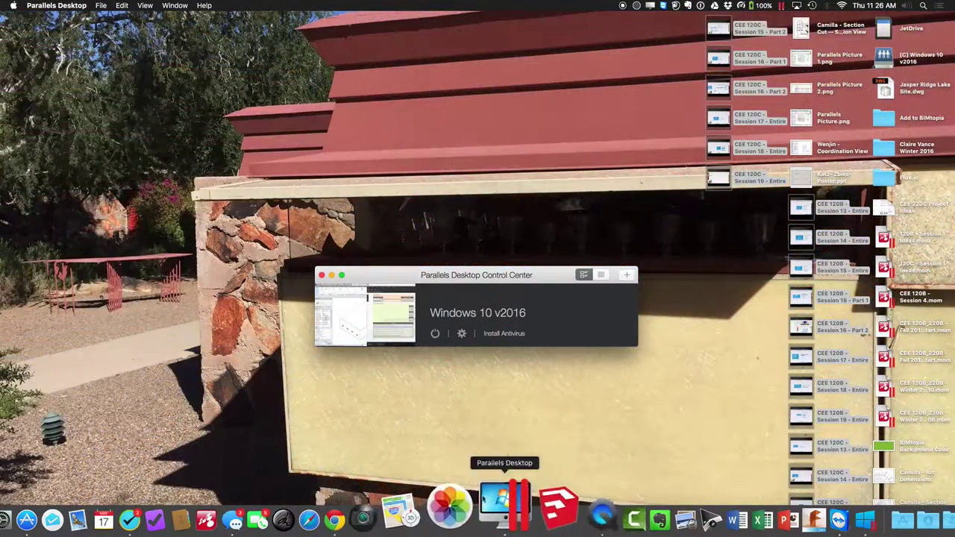
{"action": "left_click", "coordinate": [346, 497]}
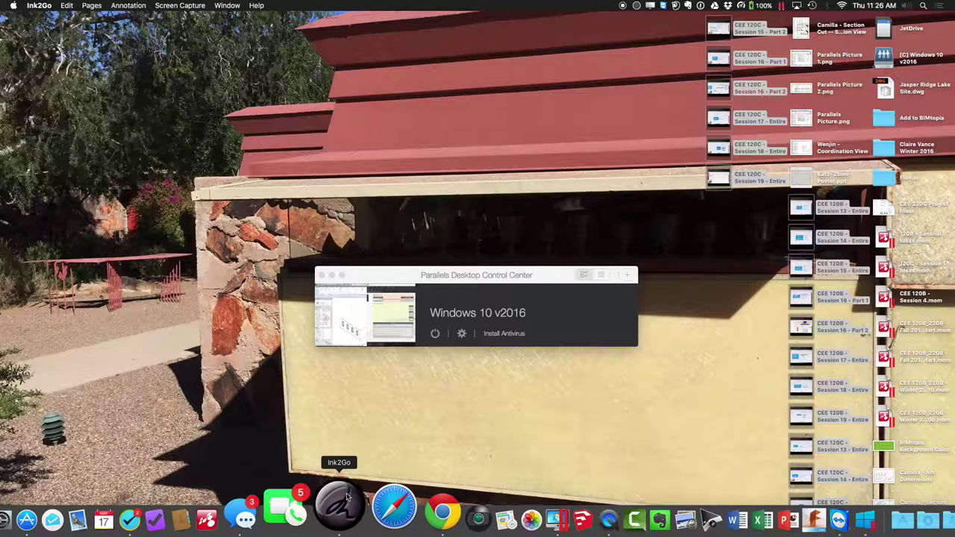
{"action": "key", "text": "ctrl+Right"}
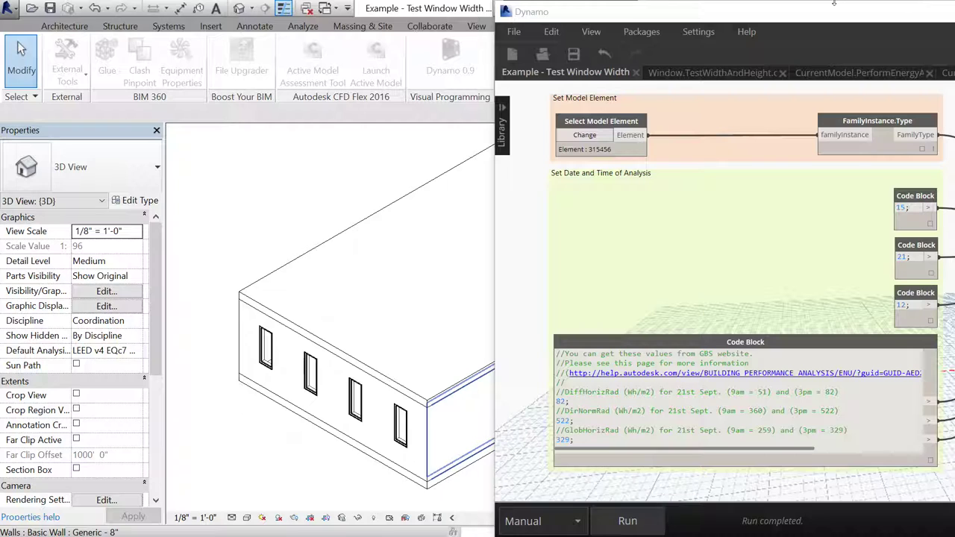
- Reposition the Dynamo window fully in view and examine the List.Map output list in the Returns Daylighting and EUI values group
{"action": "left_click_drag", "start_coordinate": [820, 20], "coordinate": [413, 20]}
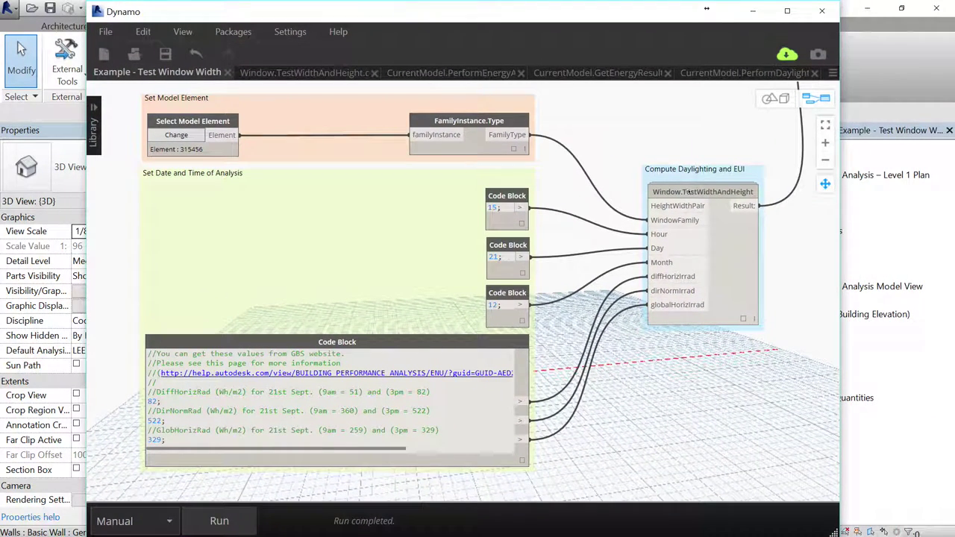
{"action": "left_click", "coordinate": [825, 184]}
{"action": "left_click_drag", "start_coordinate": [783, 227], "coordinate": [464, 416]}
{"action": "key", "text": "Escape"}
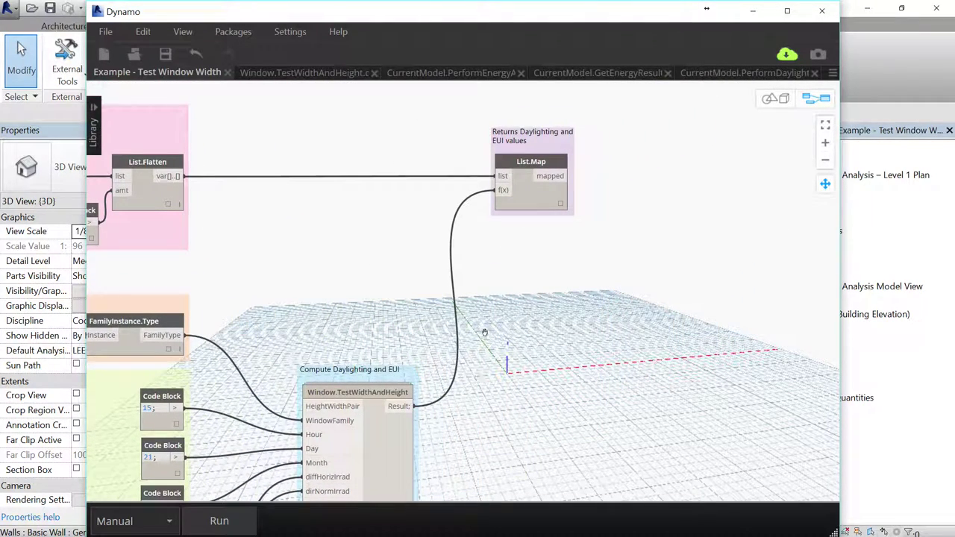
{"action": "left_click", "coordinate": [563, 209]}
{"action": "mouse_move", "coordinate": [562, 208]}
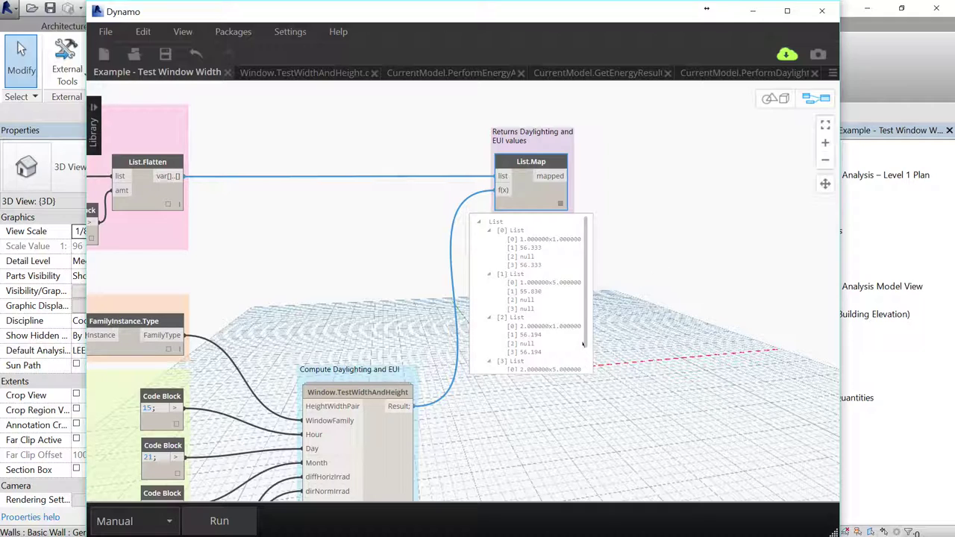
{"action": "scroll", "coordinate": [586, 344], "scroll_direction": "down", "scroll_amount": 2}
{"action": "scroll", "coordinate": [583, 321], "scroll_direction": "up", "scroll_amount": 2}
{"action": "left_click", "coordinate": [567, 283]}
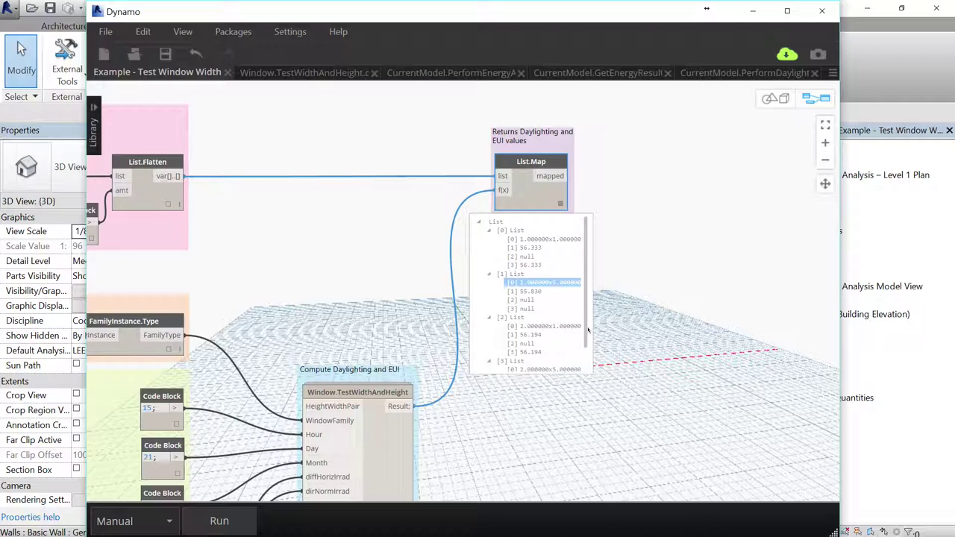
{"action": "left_click_drag", "start_coordinate": [588, 330], "coordinate": [588, 367]}
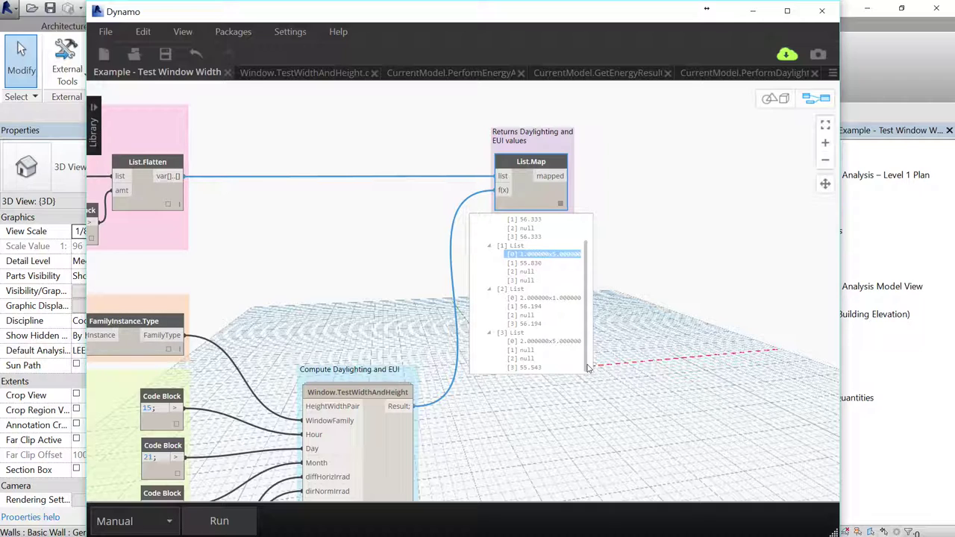
- Open the Window.TestWidthAndHeight custom node for editing from the main graph
{"action": "key", "text": "super+a"}
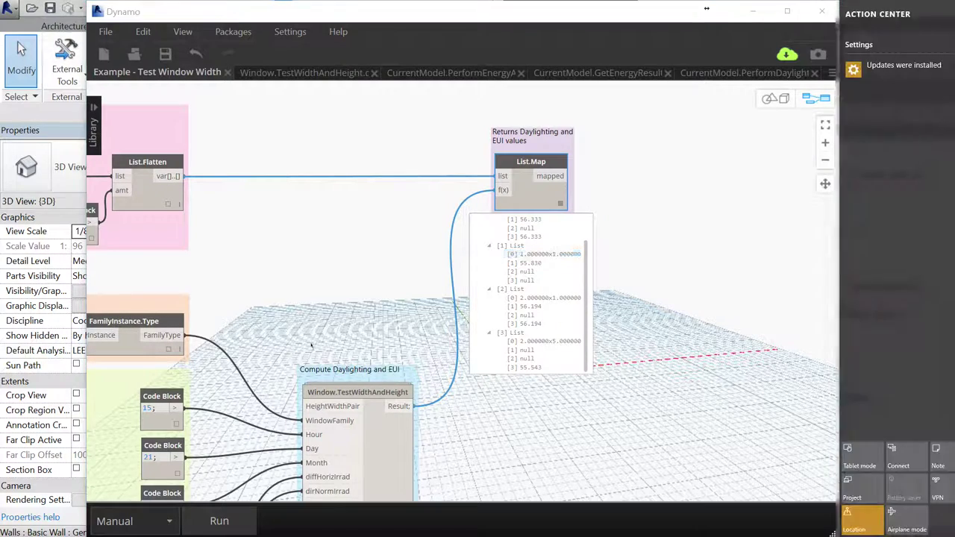
{"action": "left_click", "coordinate": [345, 394]}
{"action": "right_click", "coordinate": [345, 394]}
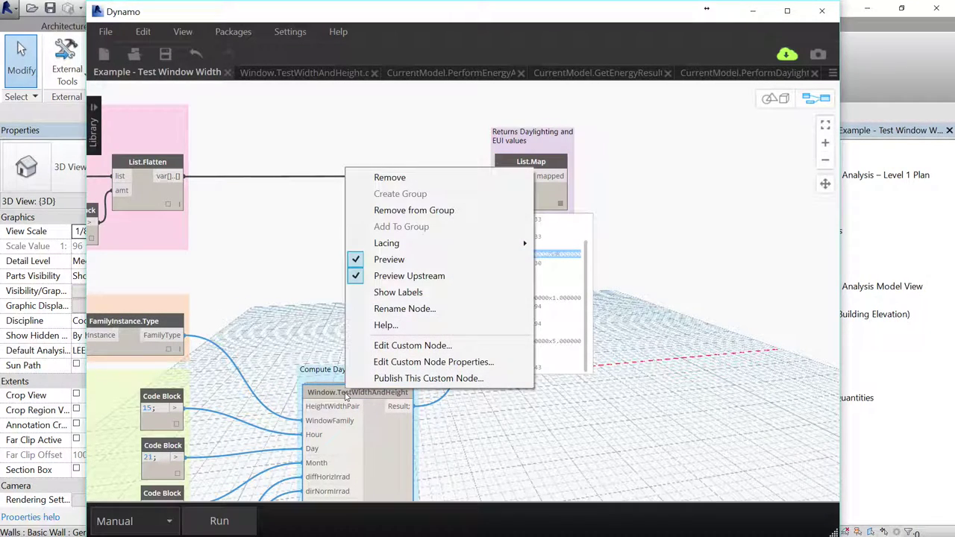
{"action": "left_click", "coordinate": [416, 348]}
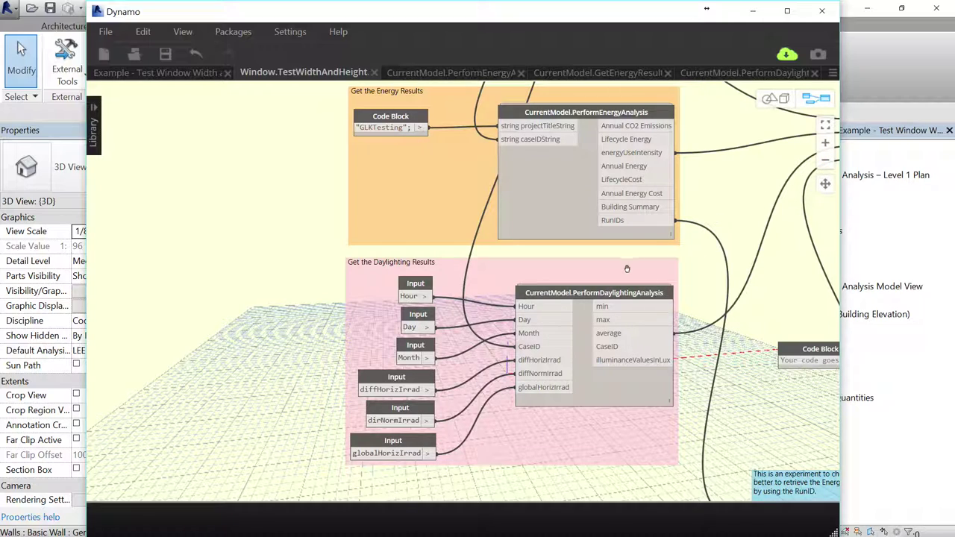
- Open the CurrentModel.PerformDaylightingAnalysis custom node for editing from the Get the Daylighting Results group
{"action": "left_click", "coordinate": [609, 294]}
{"action": "right_click", "coordinate": [609, 295]}
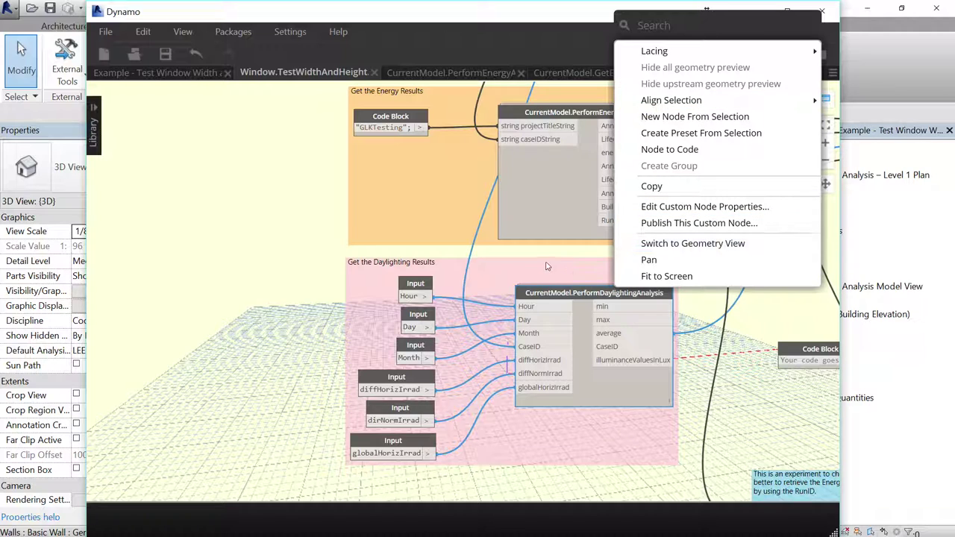
{"action": "key", "text": "Escape"}
{"action": "right_click", "coordinate": [554, 296]}
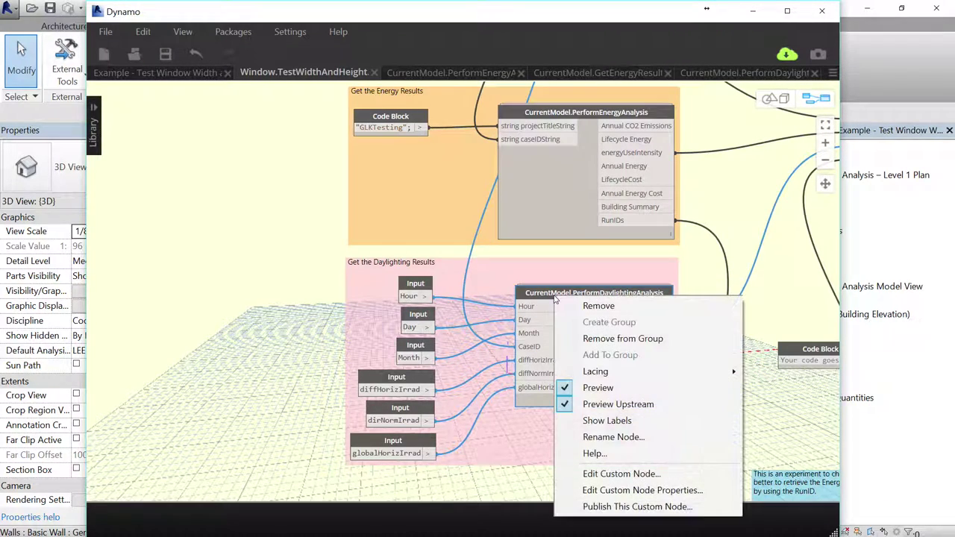
{"action": "left_click", "coordinate": [623, 474]}
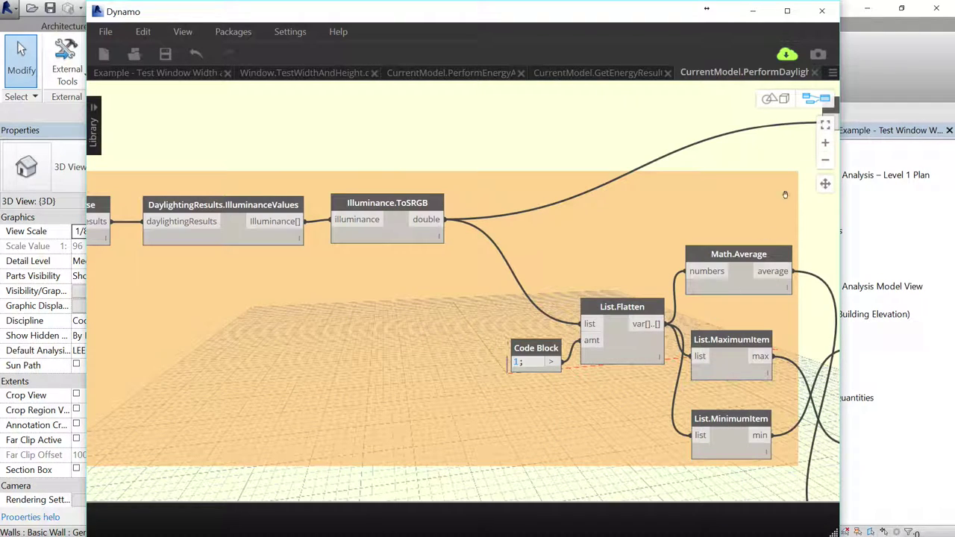
- Trace the daylighting graph back to the exported model data and read the end of its file path in the Watch node
{"action": "left_click", "coordinate": [825, 183]}
{"action": "left_click_drag", "start_coordinate": [343, 151], "coordinate": [651, 196]}
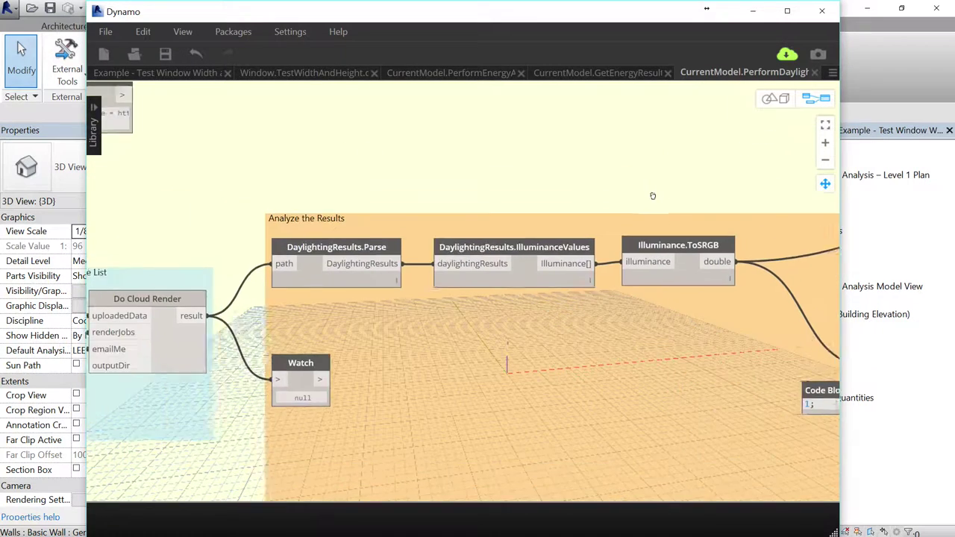
{"action": "left_click_drag", "start_coordinate": [284, 188], "coordinate": [525, 341]}
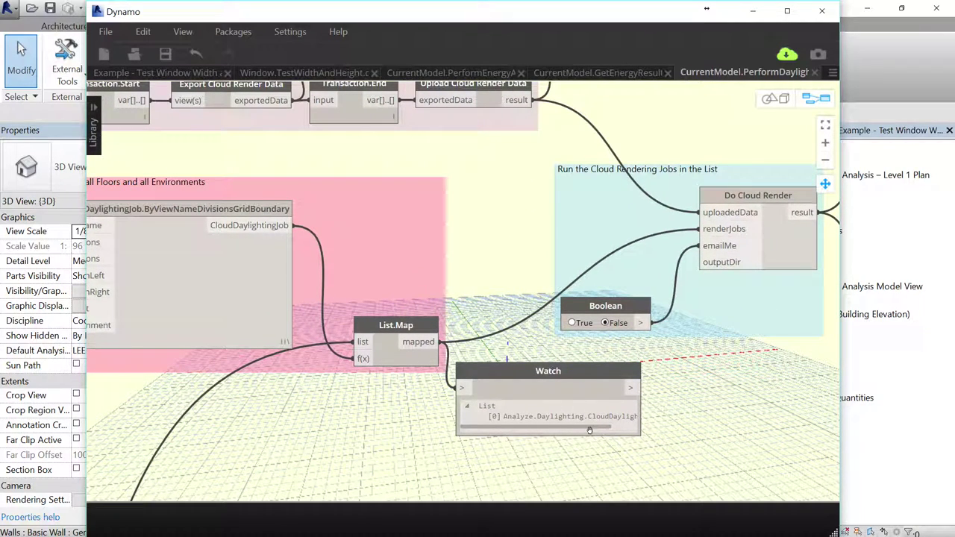
{"action": "left_click_drag", "start_coordinate": [498, 193], "coordinate": [684, 348]}
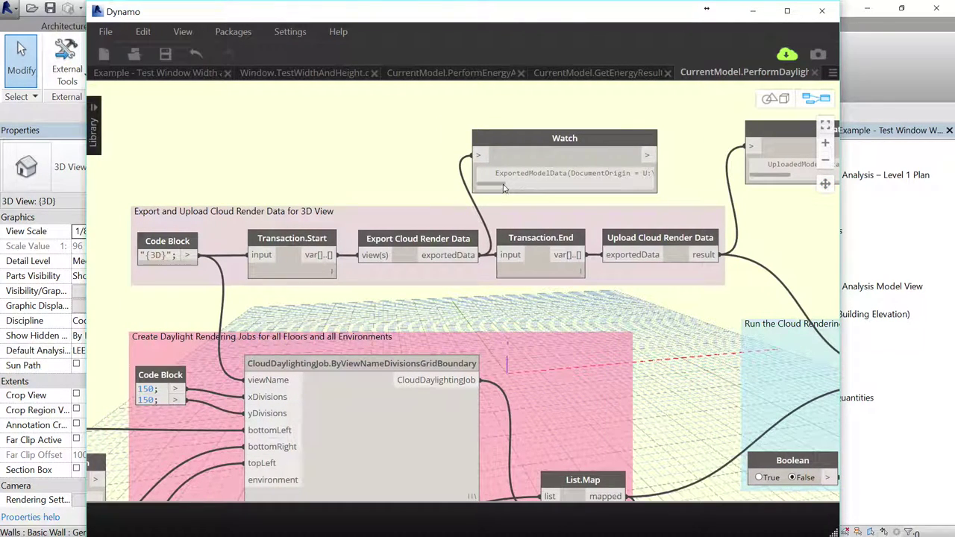
{"action": "left_click_drag", "start_coordinate": [505, 186], "coordinate": [637, 192]}
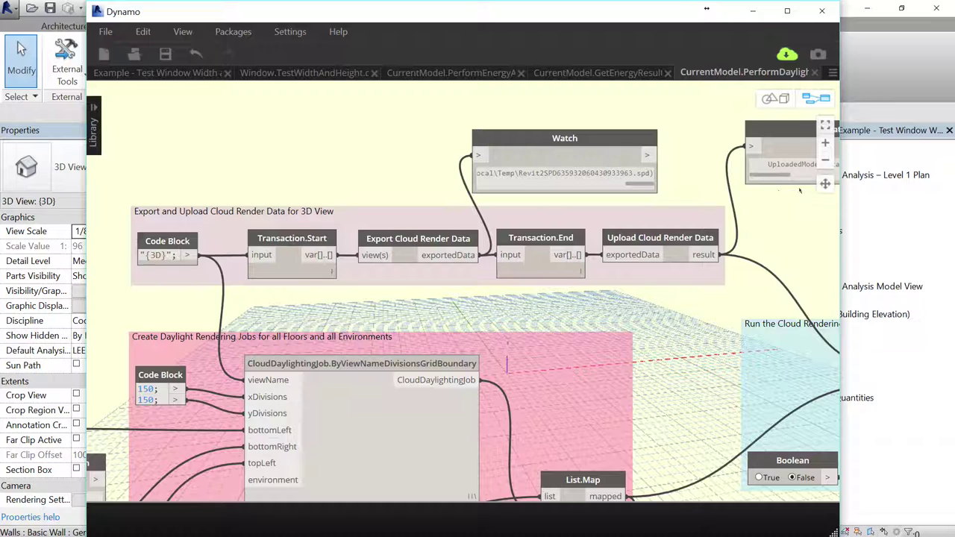
- Examine the Watch node for Upload Cloud Render Data through to the end of the remote file name
{"action": "left_click", "coordinate": [825, 183]}
{"action": "left_click_drag", "start_coordinate": [785, 219], "coordinate": [476, 230]}
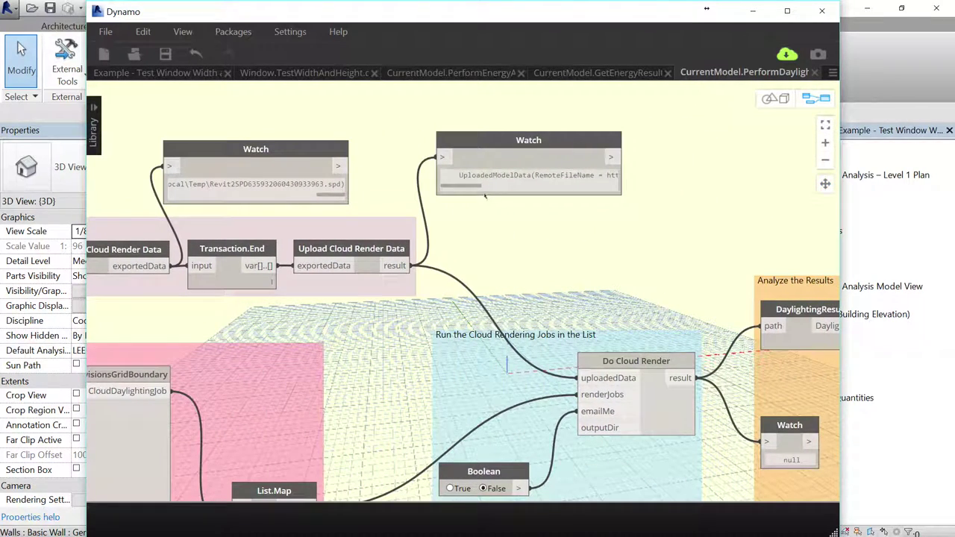
{"action": "left_click_drag", "start_coordinate": [478, 191], "coordinate": [625, 196]}
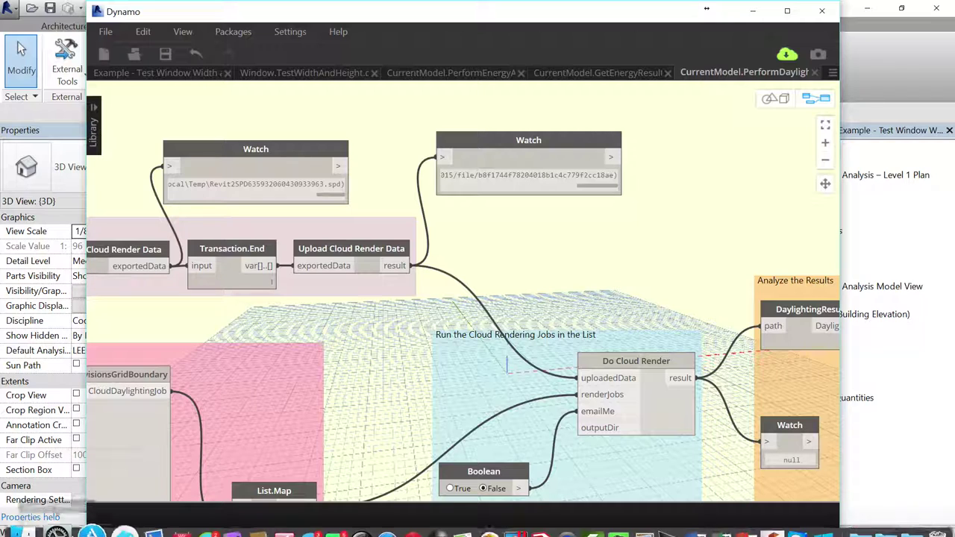
- Minimize Dynamo and Revit, and switch to File Explorer to check the daylighting SDF files in the RaaS folder
{"action": "mouse_move", "coordinate": [37, 522]}
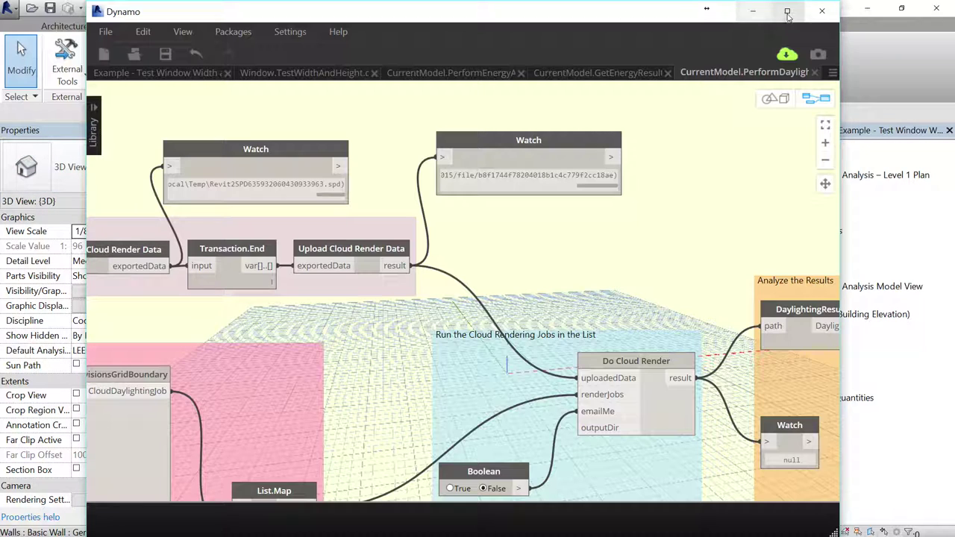
{"action": "left_click", "coordinate": [754, 11]}
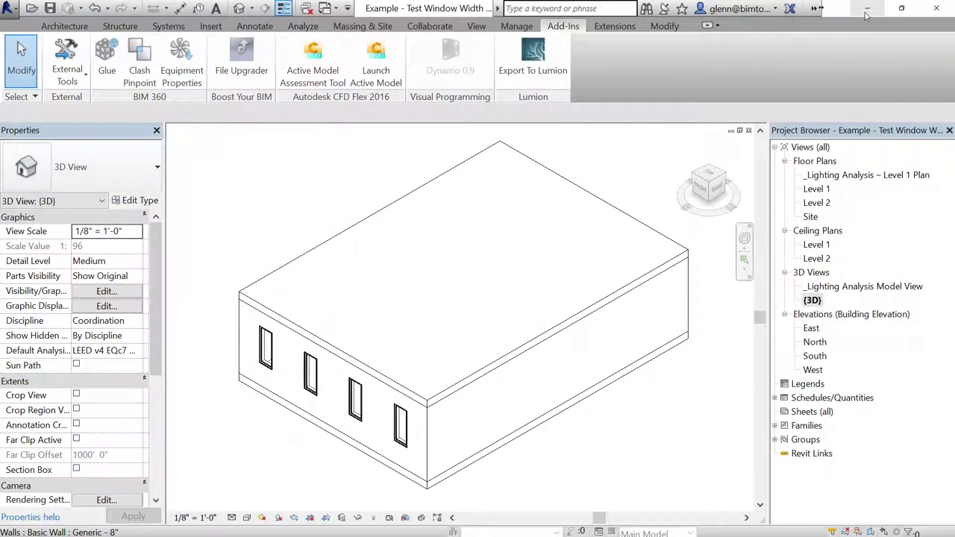
{"action": "left_click", "coordinate": [867, 9]}
{"action": "mouse_move", "coordinate": [5, 84]}
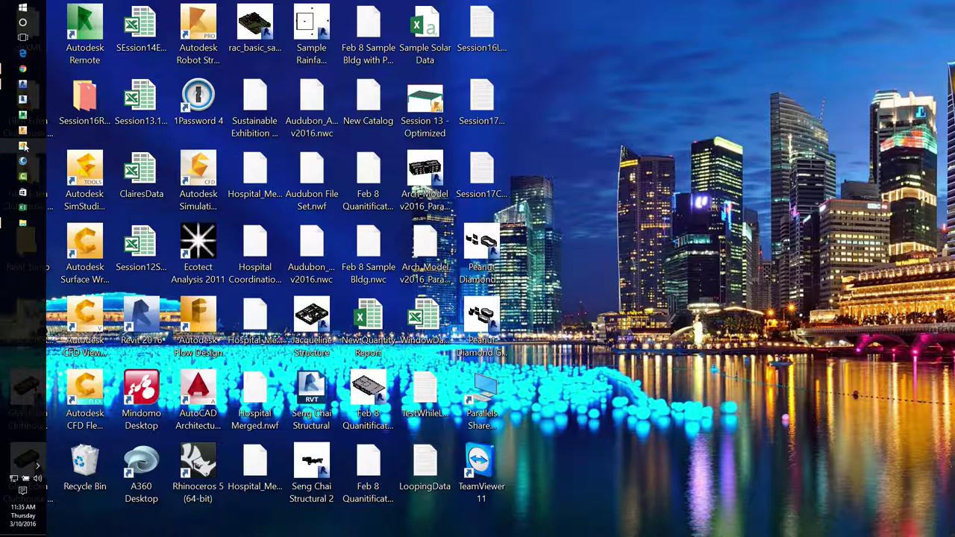
{"action": "left_click", "coordinate": [23, 223]}
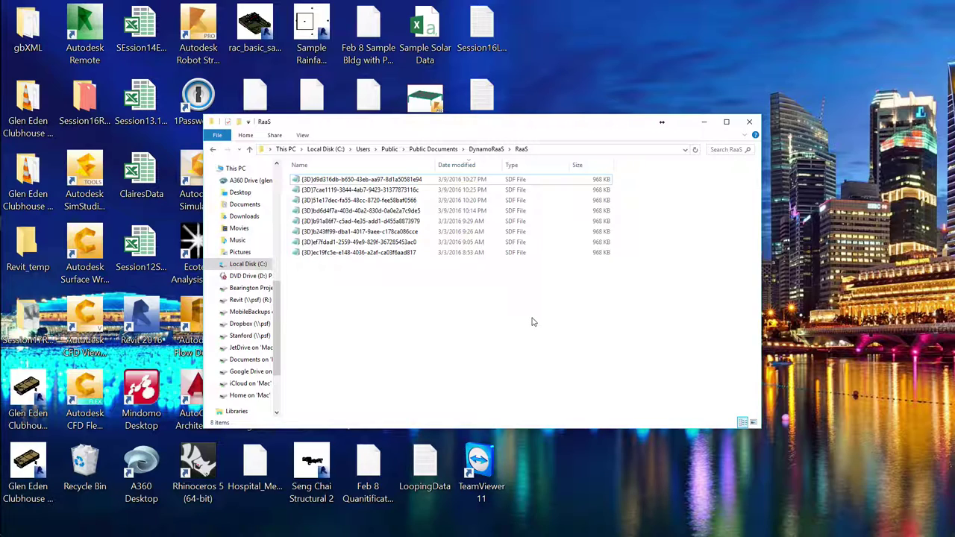
- Switch back to Revit, minimize Dynamo, and open the Lighting Analysis results summary for LEED v4 EQc7 option 2
{"action": "mouse_move", "coordinate": [2, 232]}
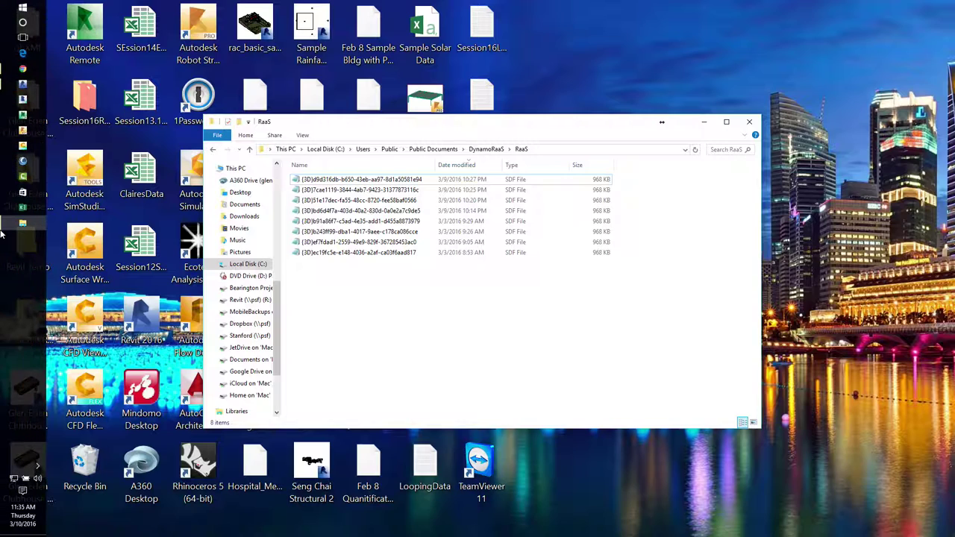
{"action": "left_click", "coordinate": [22, 83]}
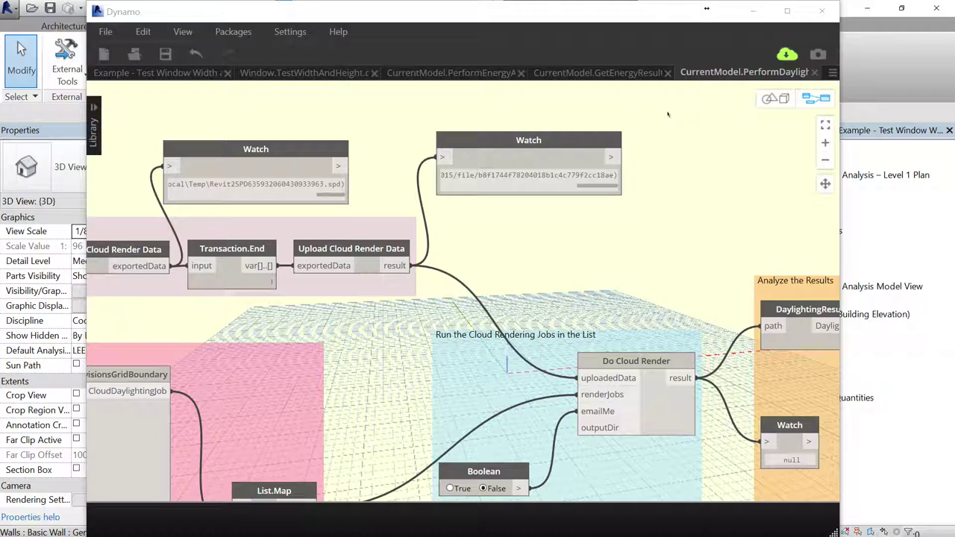
{"action": "left_click", "coordinate": [754, 11]}
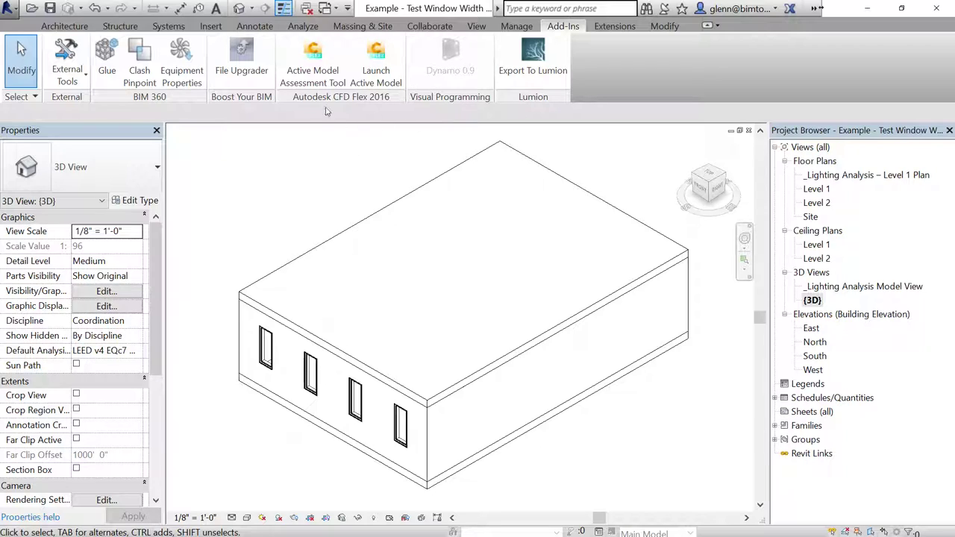
{"action": "left_click", "coordinate": [70, 28]}
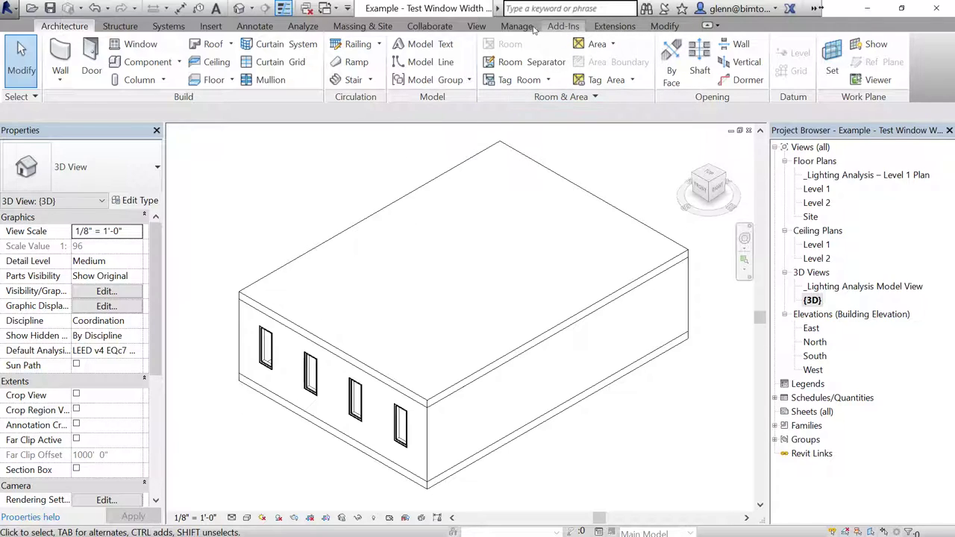
{"action": "left_click", "coordinate": [312, 27]}
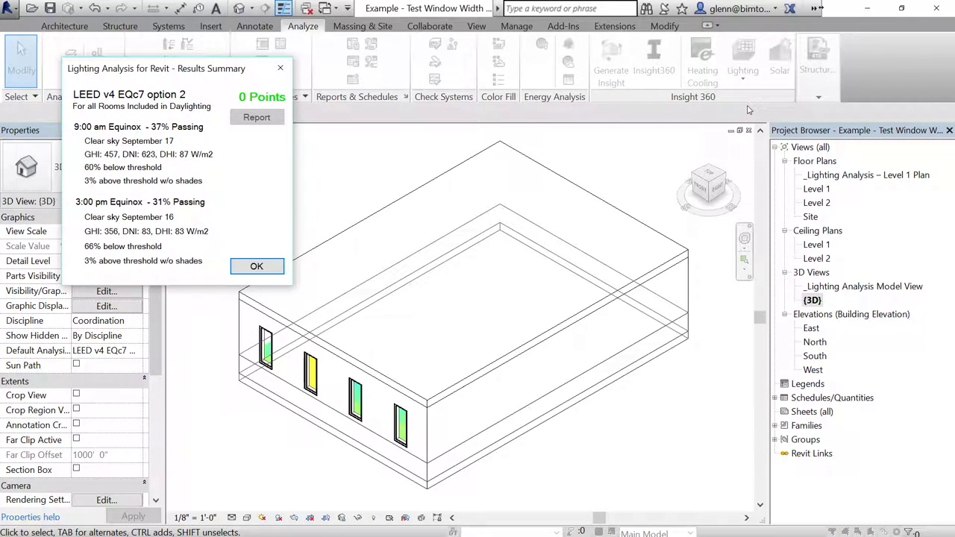
- Close the lighting results summary, open the _Lighting Analysis – Level 1 Plan floor plan, and inspect its analysis results element
{"action": "left_click", "coordinate": [256, 267]}
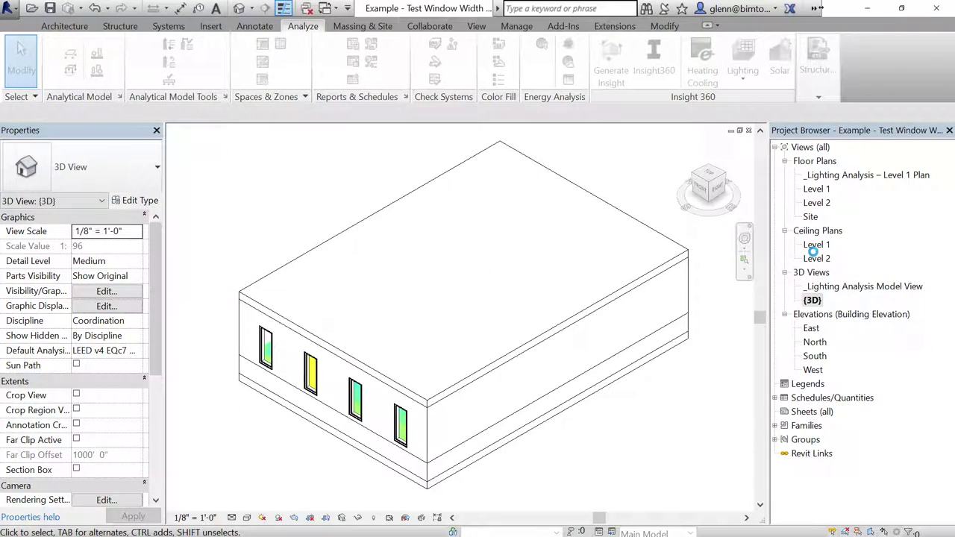
{"action": "double_click", "coordinate": [832, 176]}
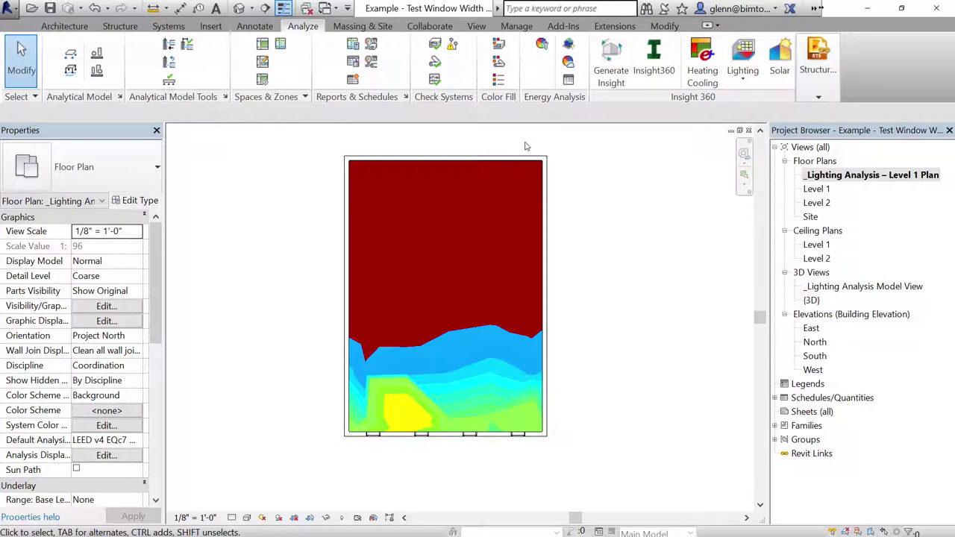
{"action": "left_click", "coordinate": [429, 219]}
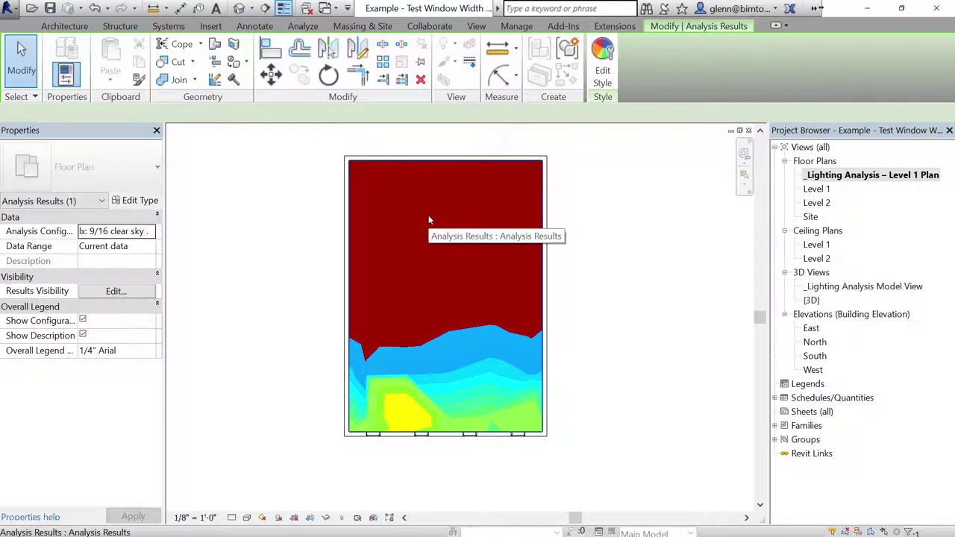
{"action": "left_click", "coordinate": [218, 277]}
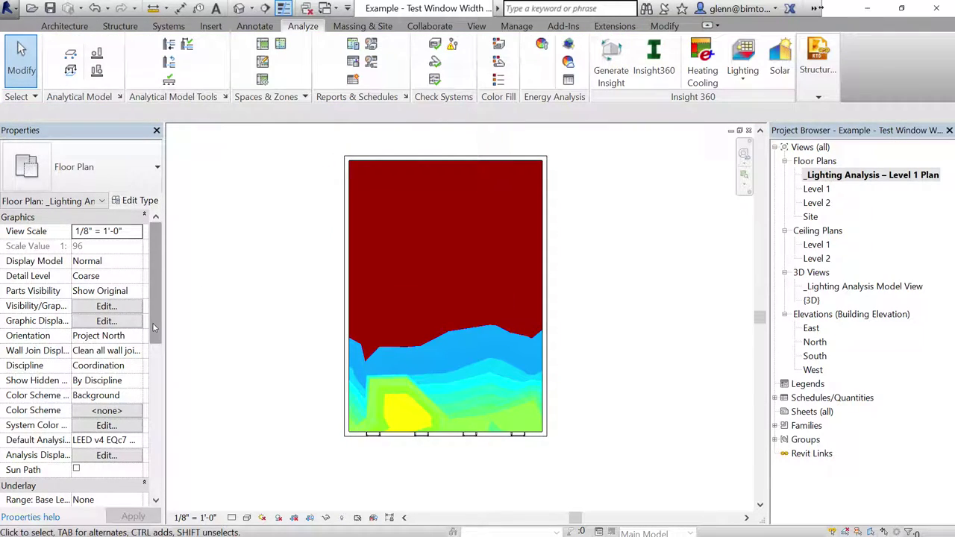
- Set the plan's default analysis display style to LEED v4 EQc7 opt2 Results Style Pts Anno with 3/32" Arial annotation text
{"action": "scroll", "coordinate": [155, 352], "scroll_direction": "down", "scroll_amount": 3}
{"action": "scroll", "coordinate": [156, 355], "scroll_direction": "down", "scroll_amount": 1}
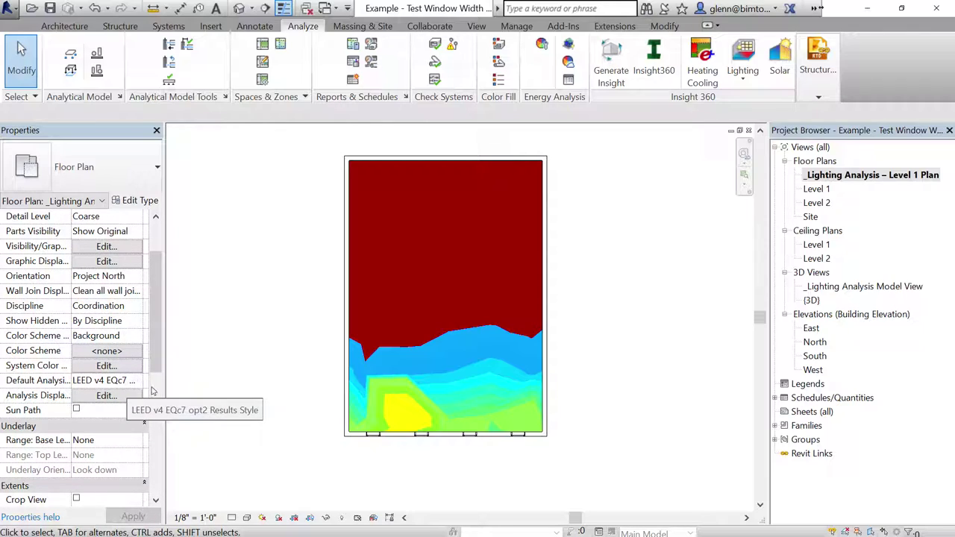
{"action": "left_click", "coordinate": [137, 384]}
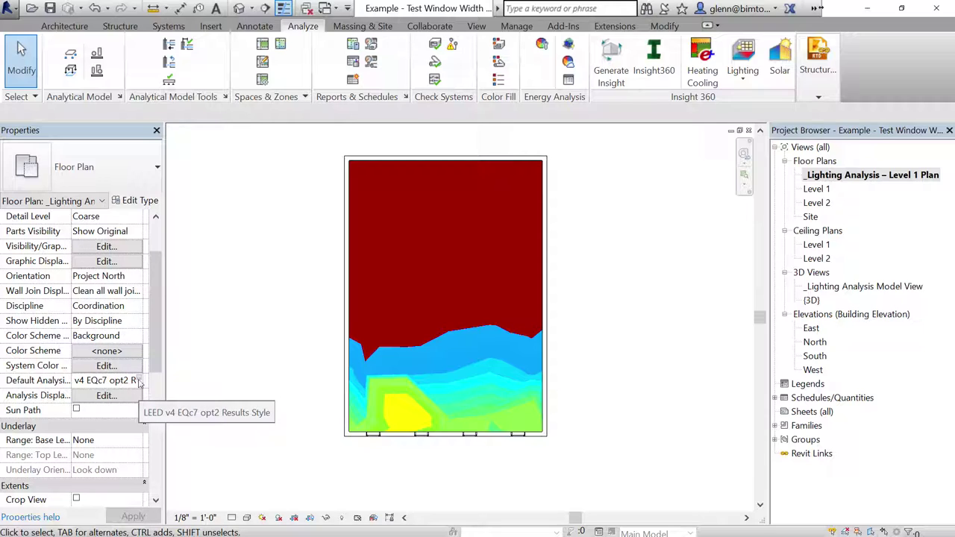
{"action": "left_click", "coordinate": [138, 382]}
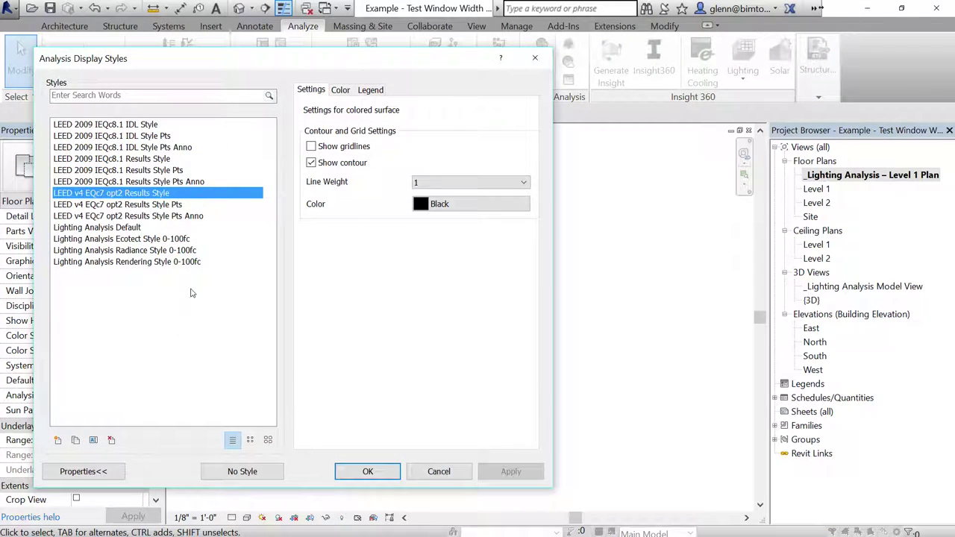
{"action": "left_click", "coordinate": [177, 218]}
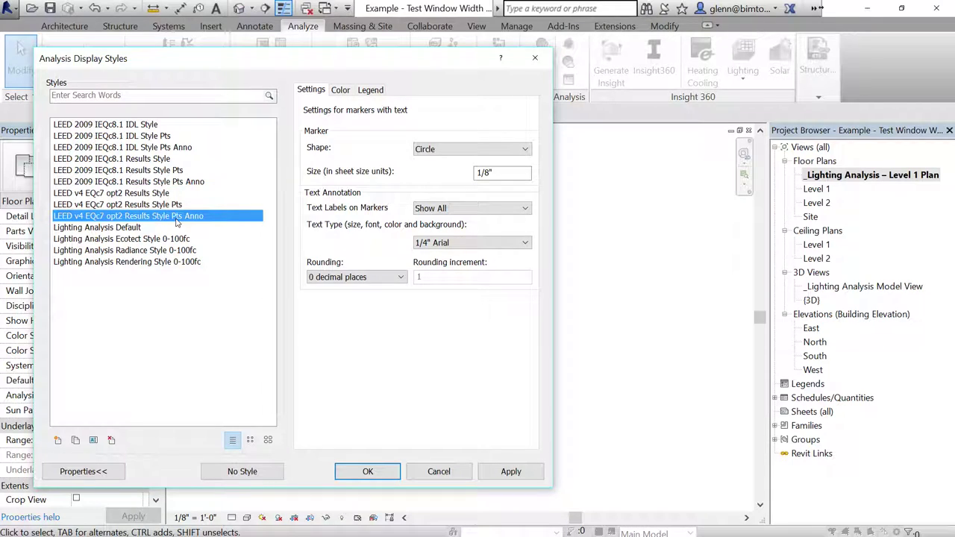
{"action": "left_click", "coordinate": [446, 243]}
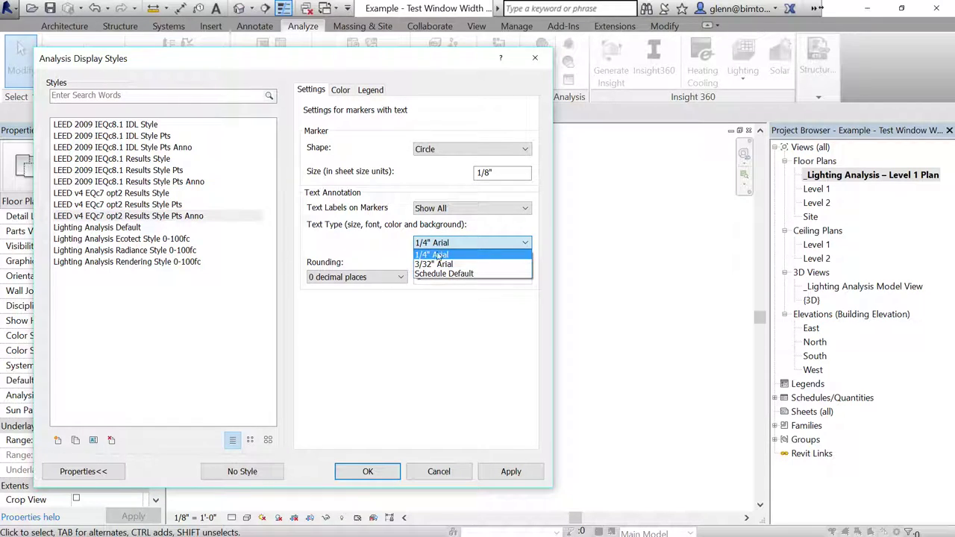
{"action": "left_click", "coordinate": [438, 265]}
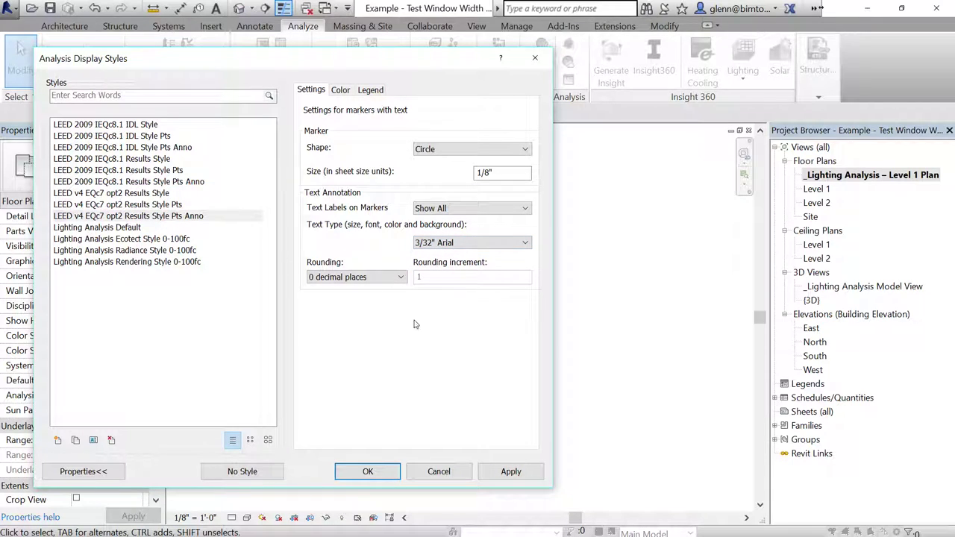
{"action": "left_click", "coordinate": [372, 473]}
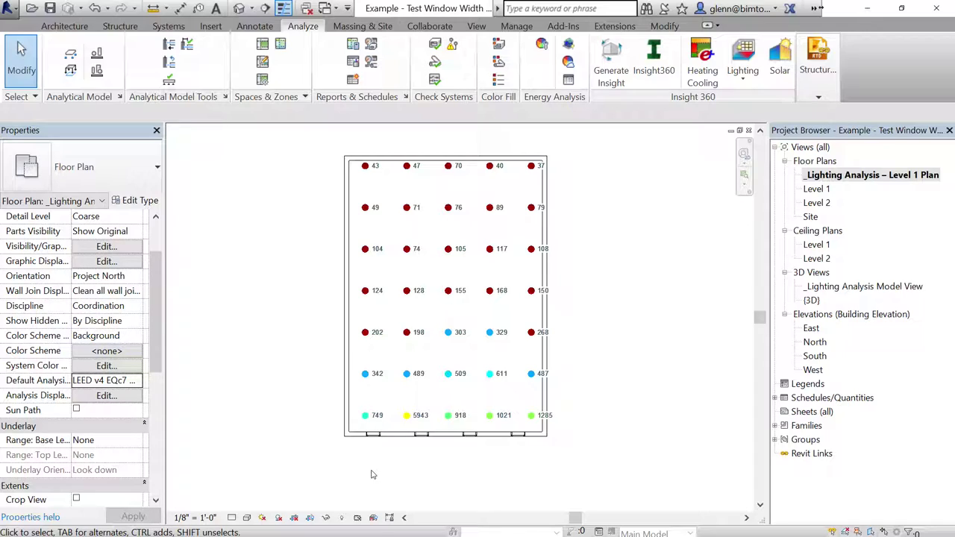
- Review the color ranges and legend settings of the annotated points display style without changing them, and close the lighting analysis plan
{"action": "left_click", "coordinate": [141, 382]}
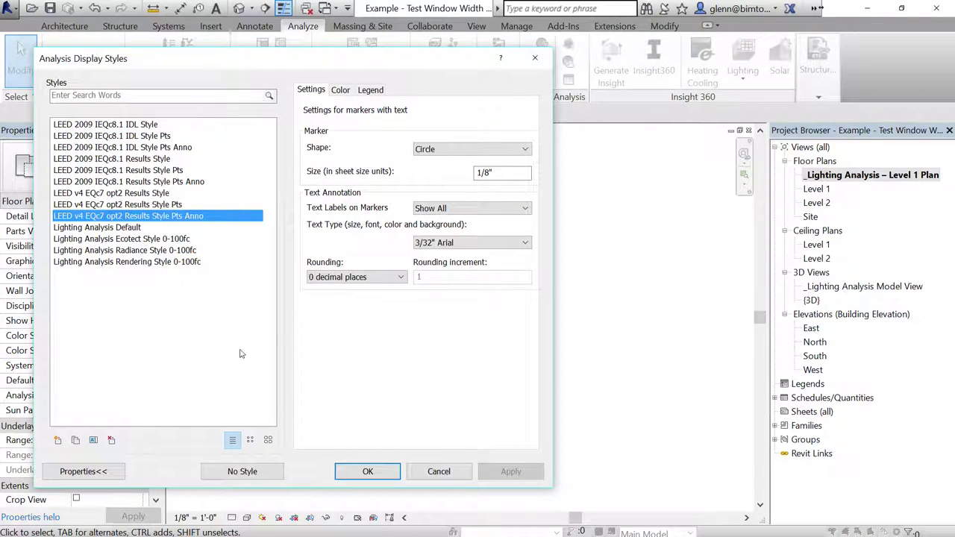
{"action": "left_click", "coordinate": [345, 90]}
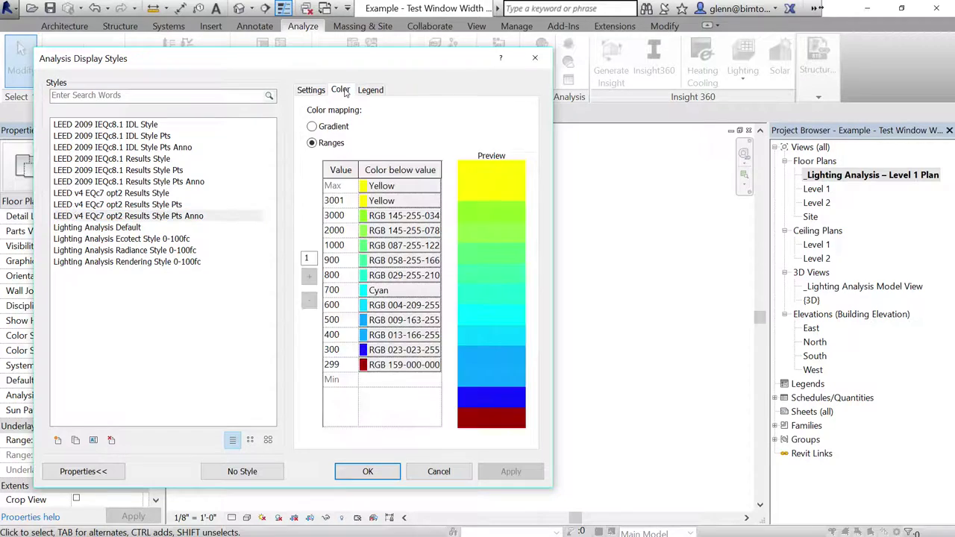
{"action": "left_click", "coordinate": [363, 91]}
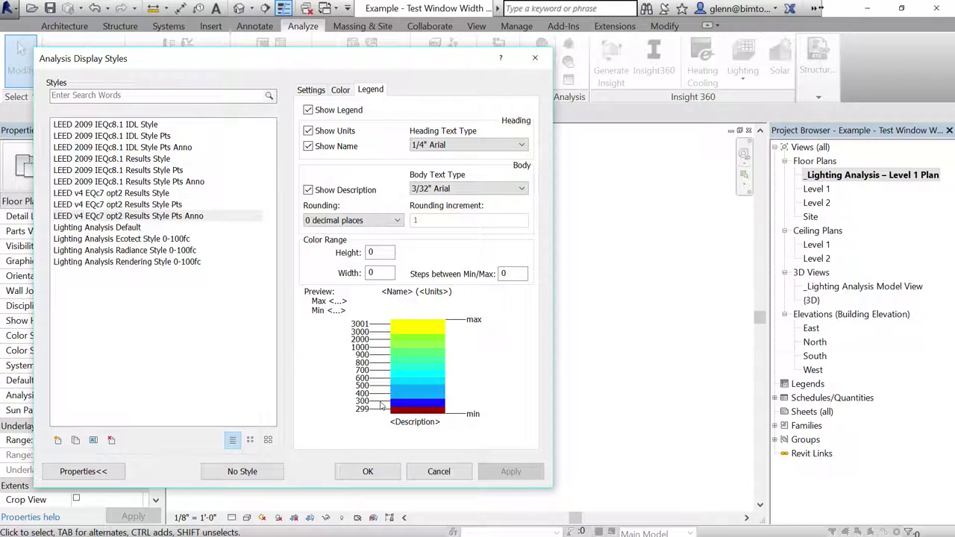
{"action": "left_click", "coordinate": [440, 475]}
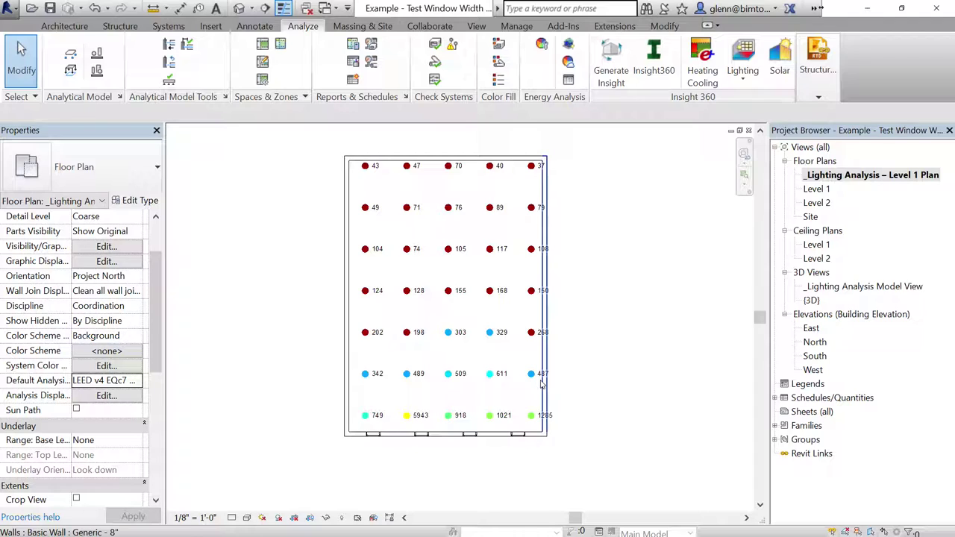
{"action": "left_click", "coordinate": [749, 131]}
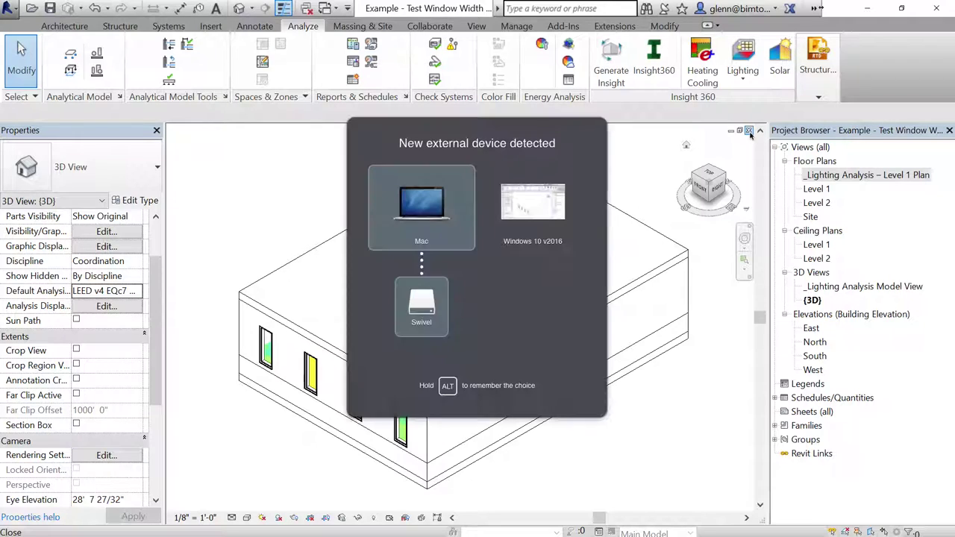
- Connect the detected Swivel external device to Windows 10 v2016, and bring up the file selection for opening another Revit project
{"action": "left_click", "coordinate": [526, 208]}
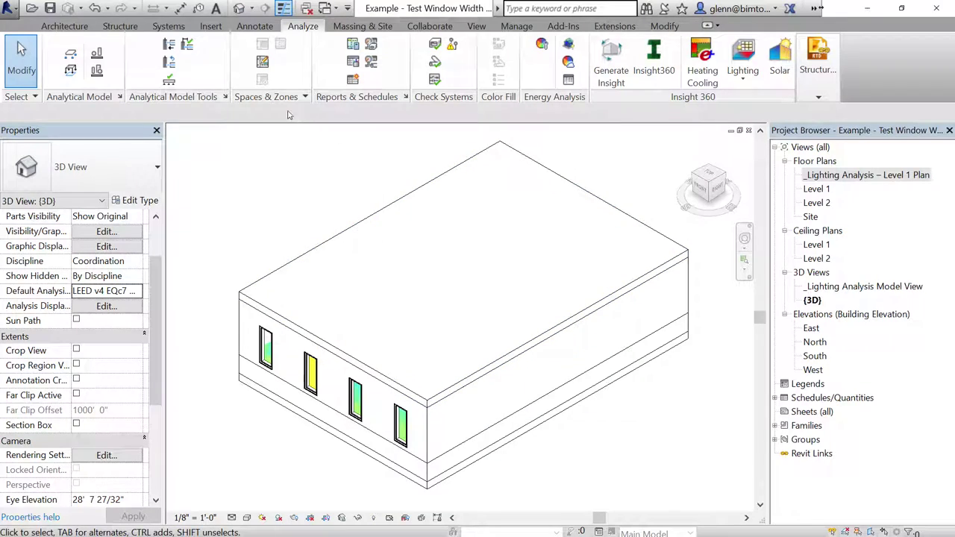
{"action": "left_click", "coordinate": [30, 9]}
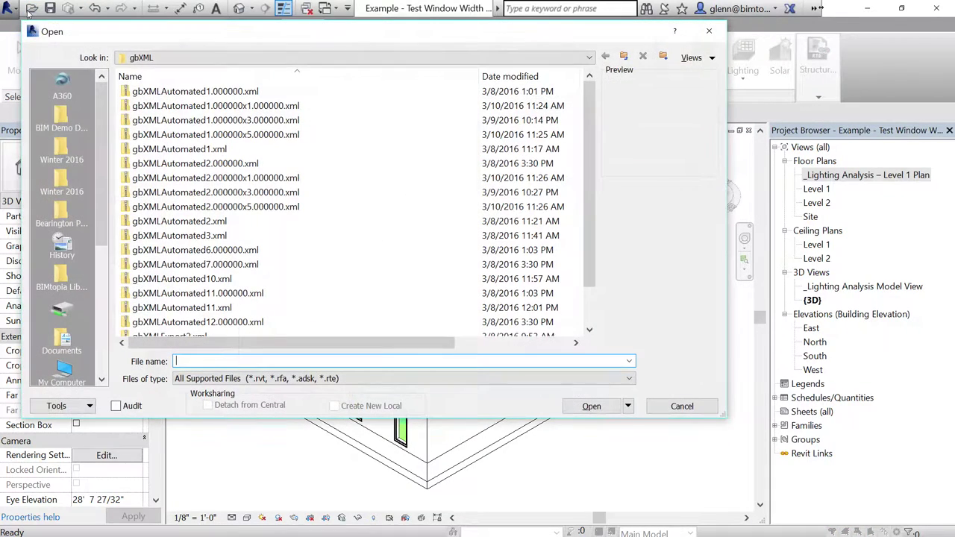
- Open the Final Project Revit model from the CEE 220C Final Project folder, inside CEE 220C on the USB drive (E:)
{"action": "left_click", "coordinate": [158, 59]}
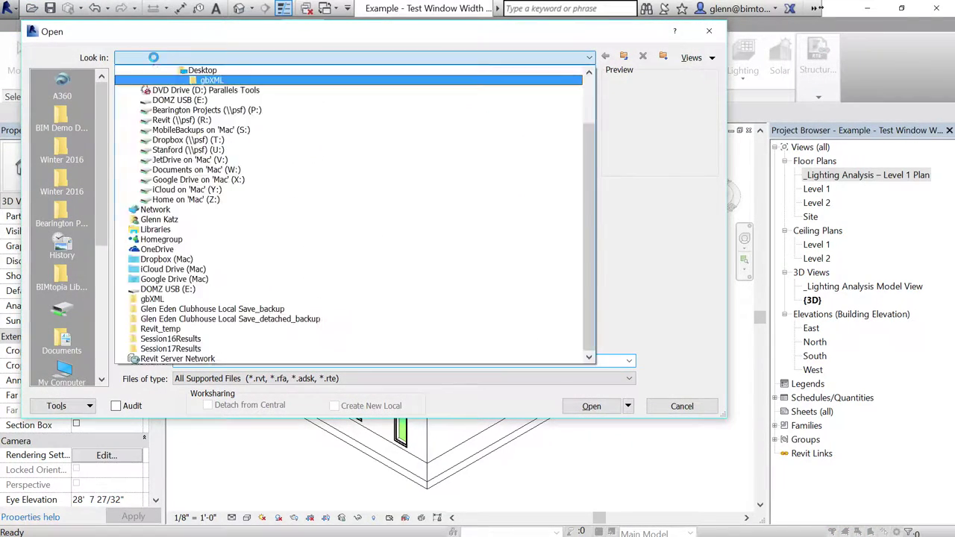
{"action": "left_click", "coordinate": [168, 290]}
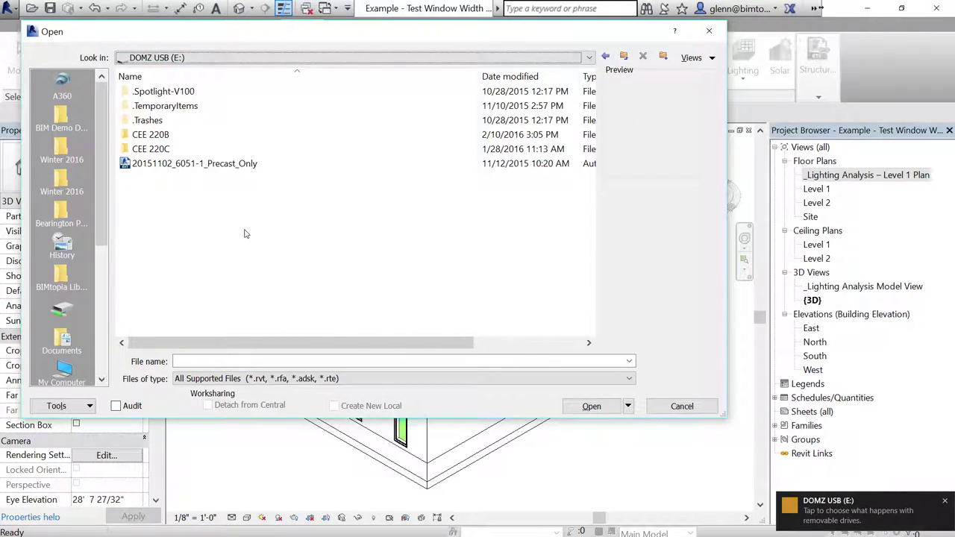
{"action": "double_click", "coordinate": [143, 148]}
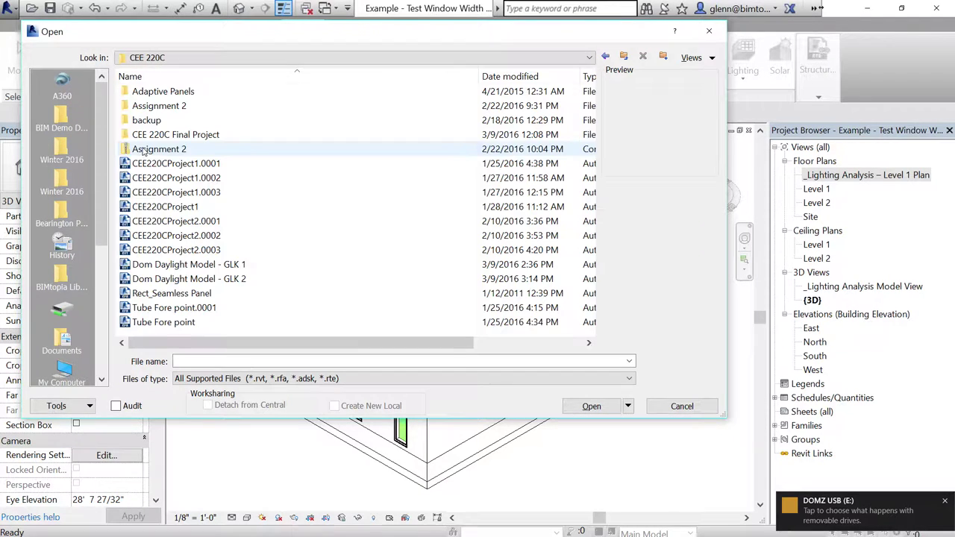
{"action": "double_click", "coordinate": [200, 137]}
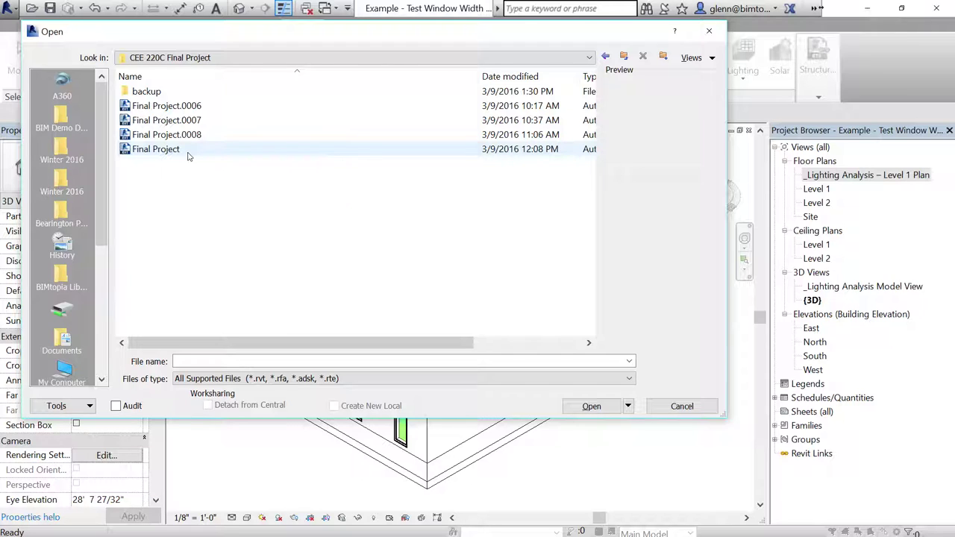
{"action": "left_click", "coordinate": [188, 155]}
{"action": "double_click", "coordinate": [188, 152]}
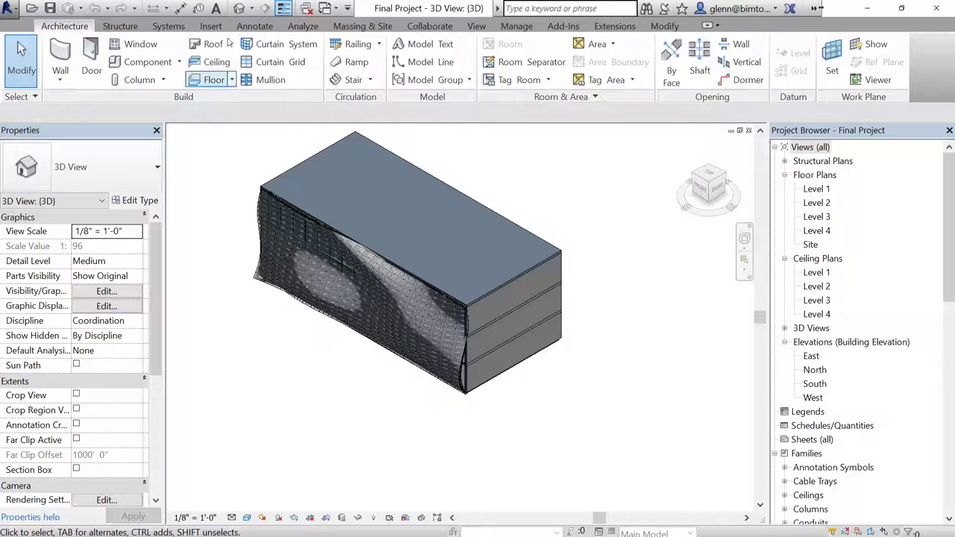
- Restore the Revit window to a smaller size and bring the already running Dynamo window to the front
{"action": "left_click", "coordinate": [554, 26]}
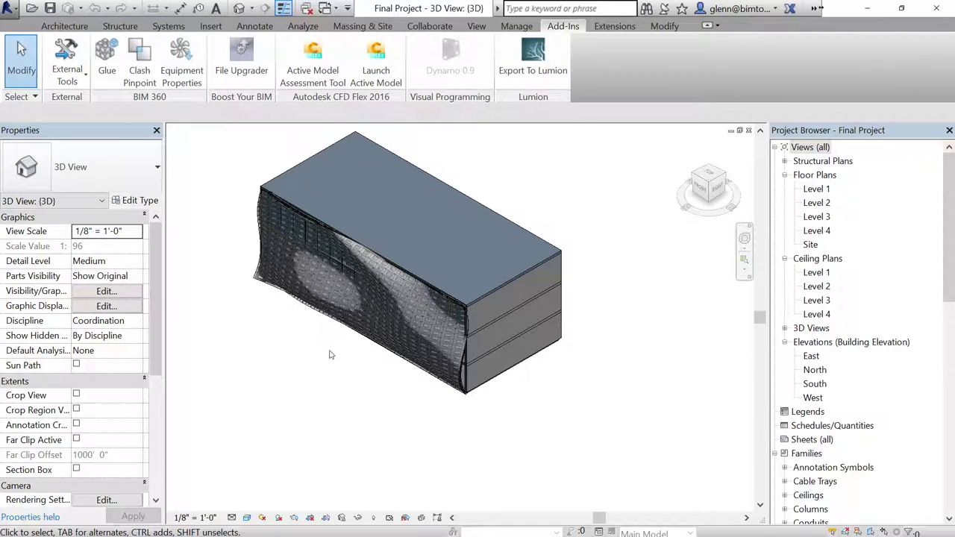
{"action": "mouse_move", "coordinate": [190, 531]}
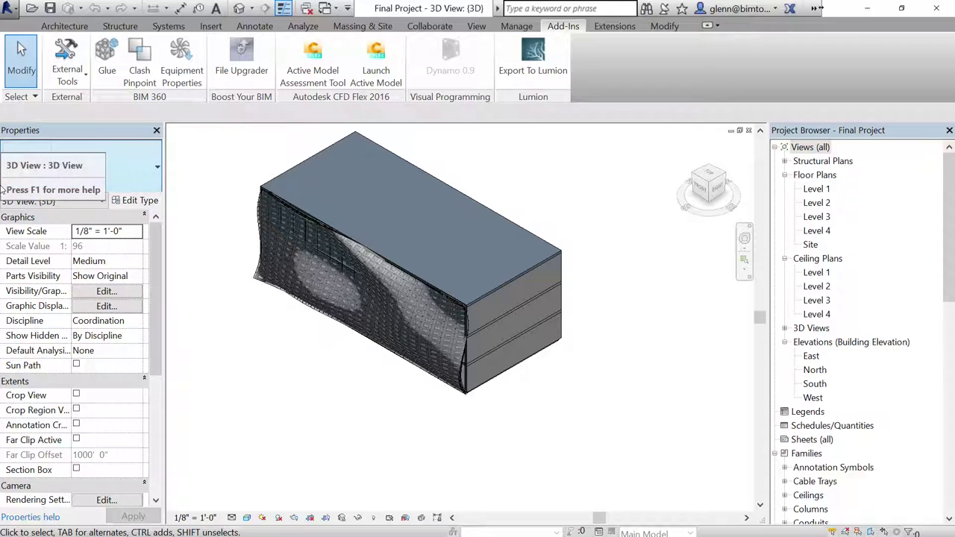
{"action": "mouse_move", "coordinate": [565, 523]}
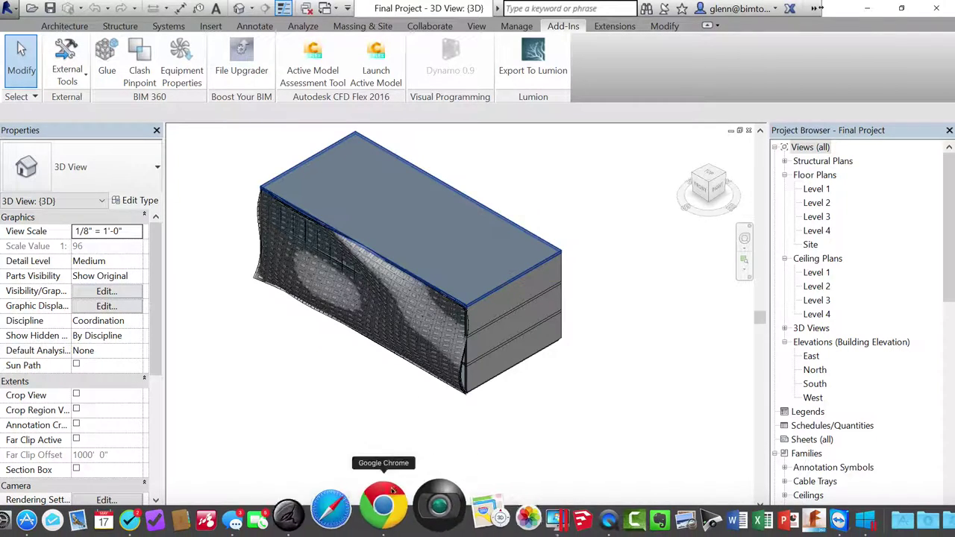
{"action": "double_click", "coordinate": [843, 13]}
{"action": "left_click_drag", "start_coordinate": [875, 24], "coordinate": [777, 19]}
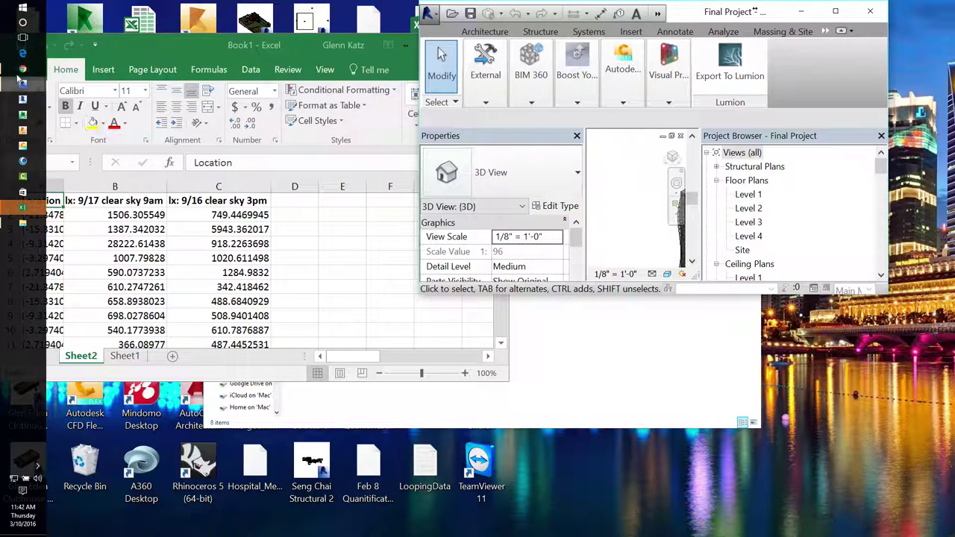
{"action": "mouse_move", "coordinate": [33, 88]}
{"action": "left_click", "coordinate": [99, 125]}
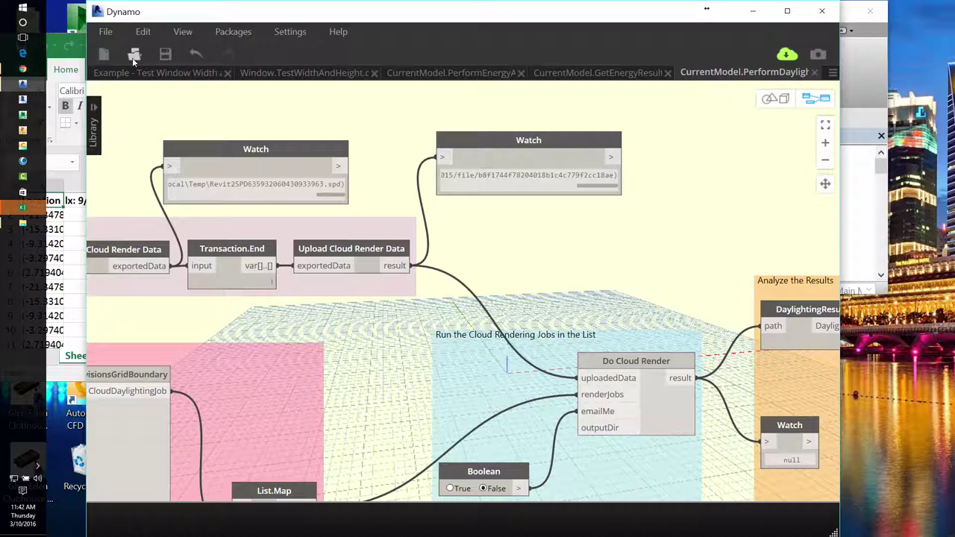
- Close Dynamo, discarding the changes to Example - Test Window Width and Height Pairs.dyn and the Window.TestWidthAndHeight custom node
{"action": "left_click_drag", "start_coordinate": [288, 17], "coordinate": [297, 0]}
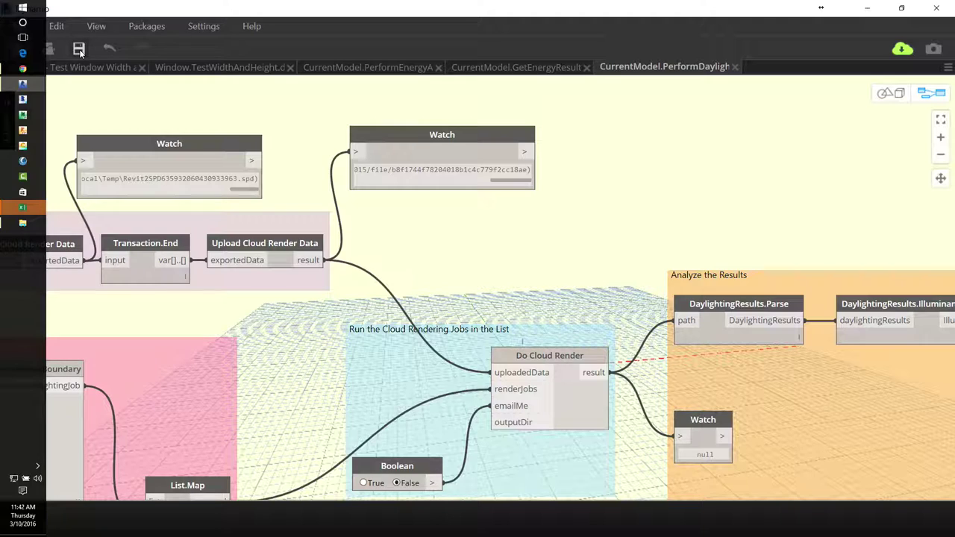
{"action": "double_click", "coordinate": [135, 12]}
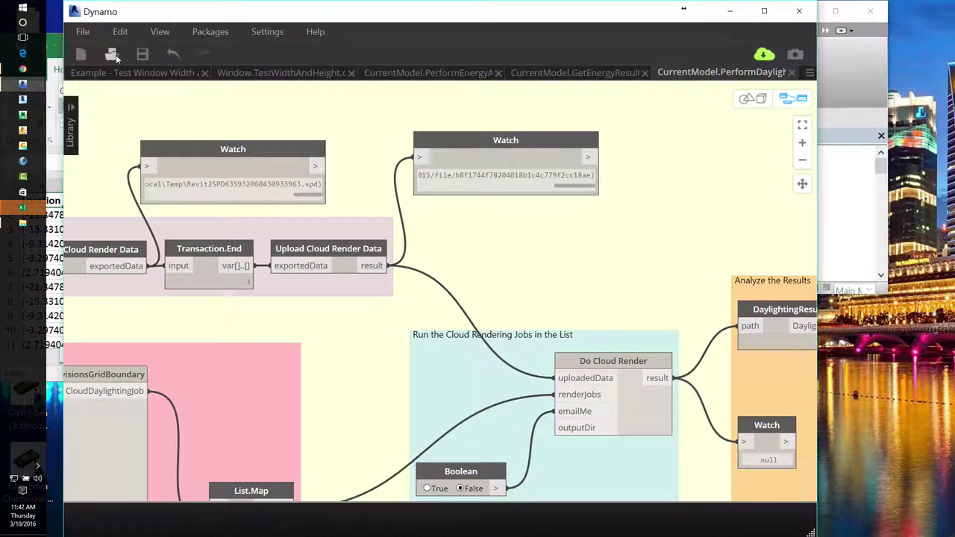
{"action": "left_click", "coordinate": [798, 12]}
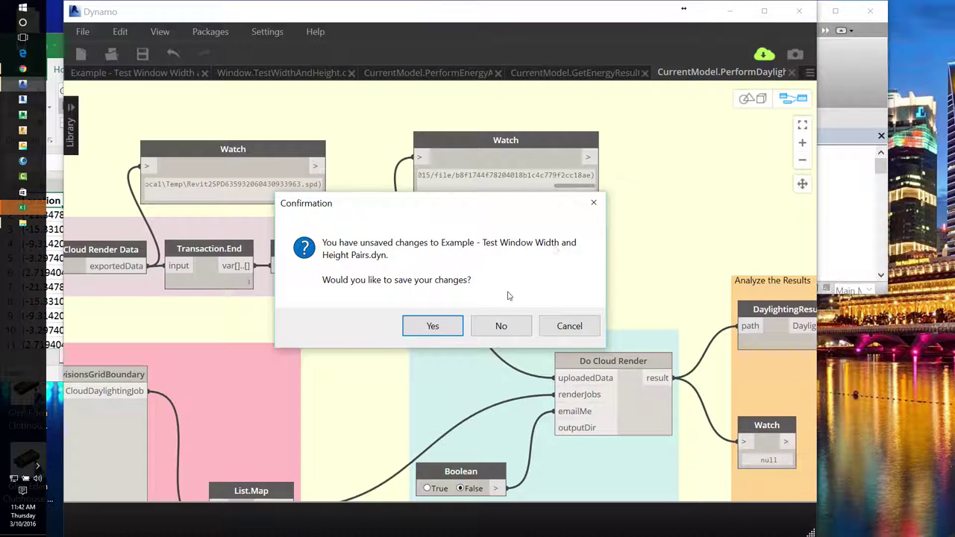
{"action": "left_click", "coordinate": [498, 326]}
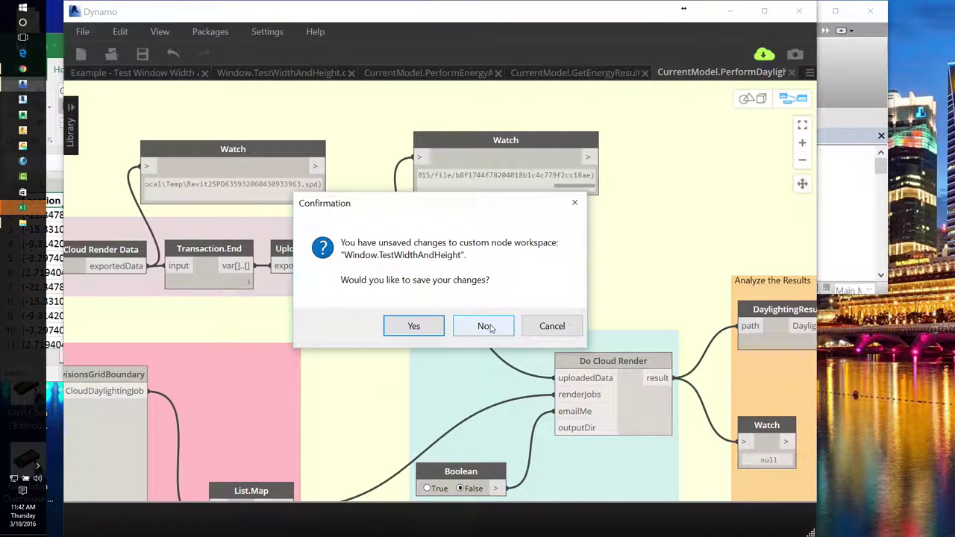
{"action": "left_click", "coordinate": [486, 327]}
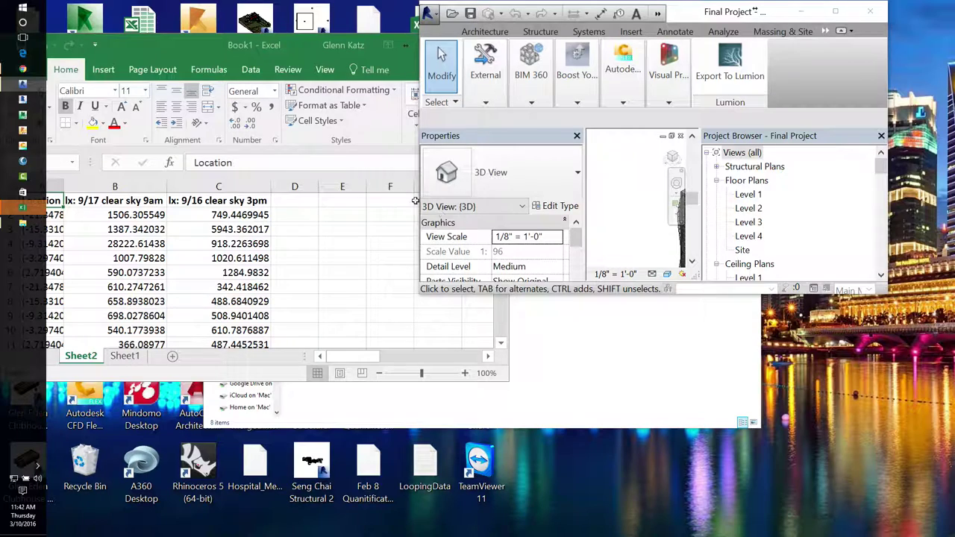
- Relaunch Dynamo from Revit and open Final Project.dyn from the CEE 220C Final Project folder on the USB drive (E:)
{"action": "left_click", "coordinate": [669, 102]}
{"action": "left_click", "coordinate": [671, 144]}
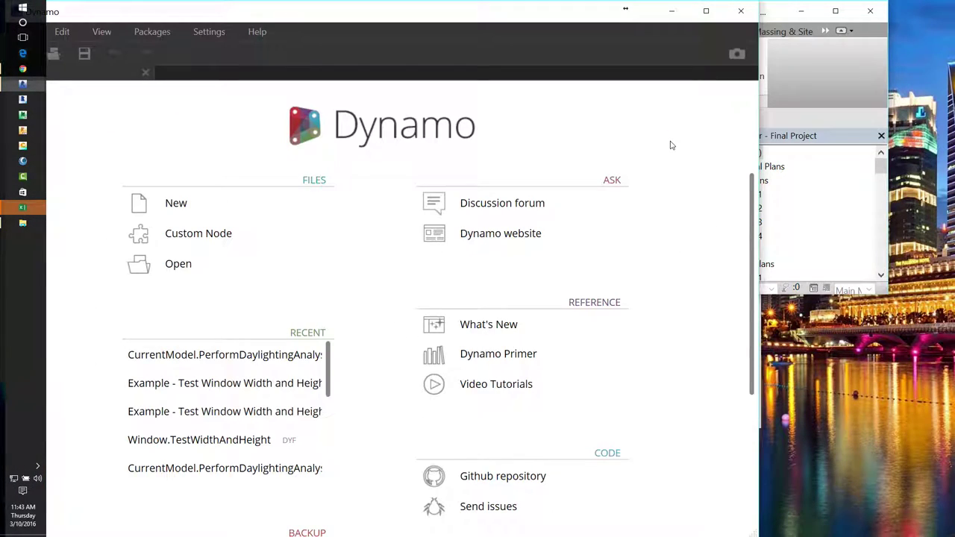
{"action": "left_click", "coordinate": [208, 265]}
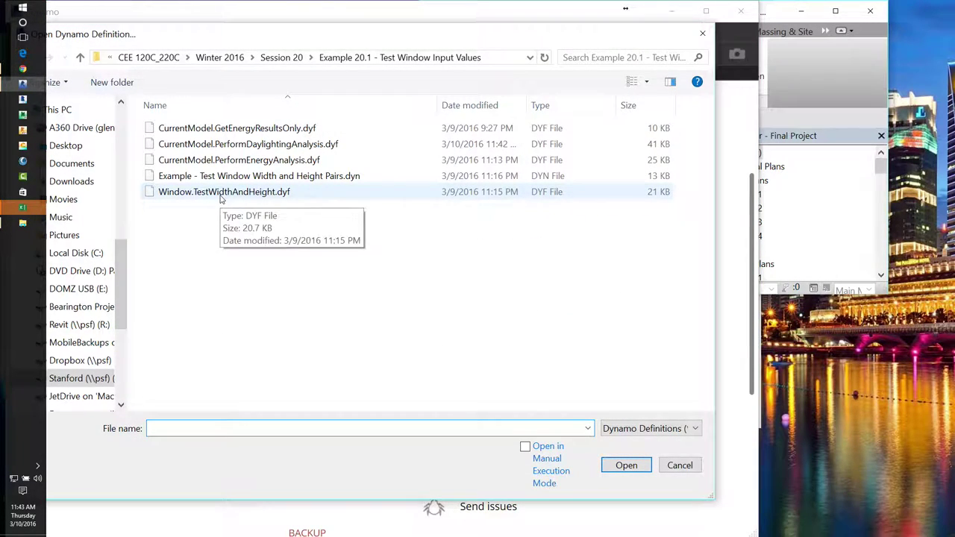
{"action": "left_click_drag", "start_coordinate": [260, 36], "coordinate": [343, 36]}
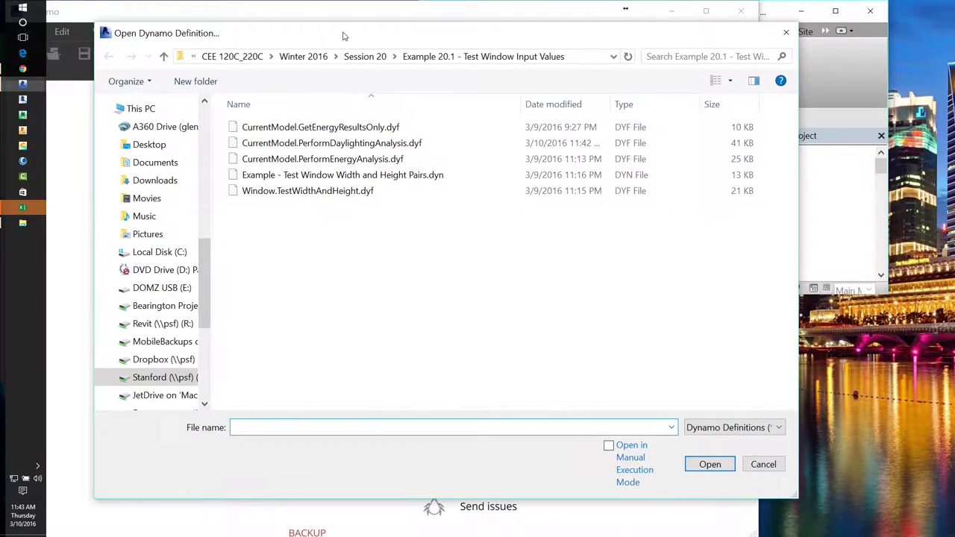
{"action": "left_click", "coordinate": [176, 292]}
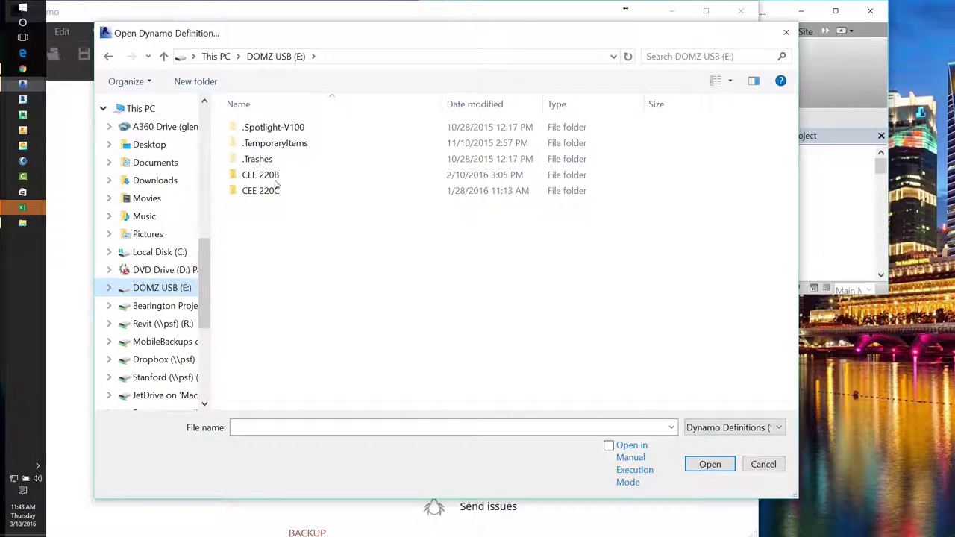
{"action": "double_click", "coordinate": [285, 191]}
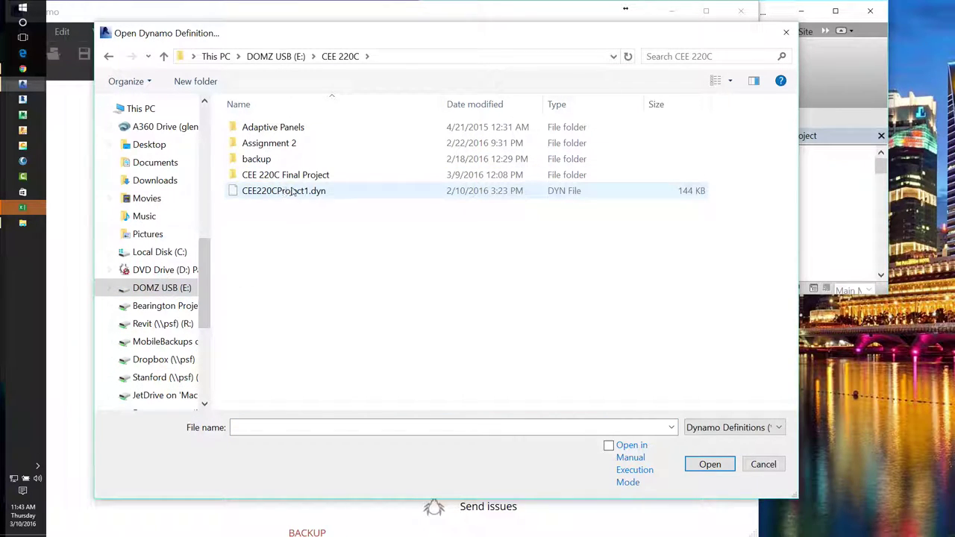
{"action": "left_click", "coordinate": [302, 191]}
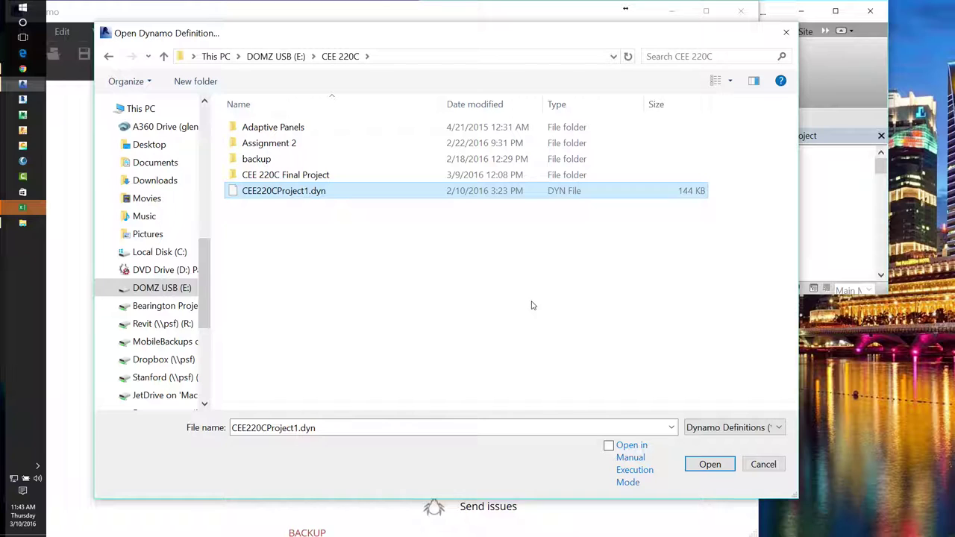
{"action": "double_click", "coordinate": [279, 175]}
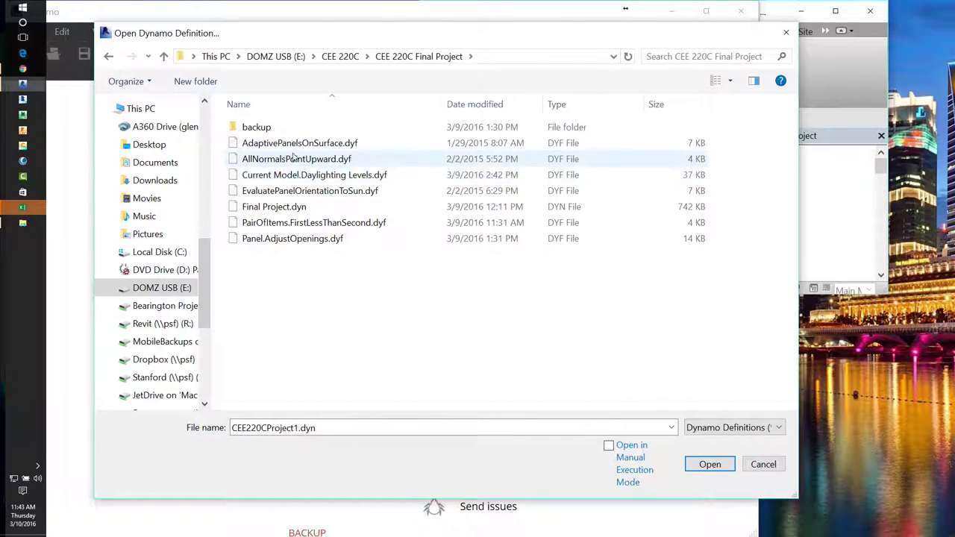
{"action": "left_click", "coordinate": [292, 210]}
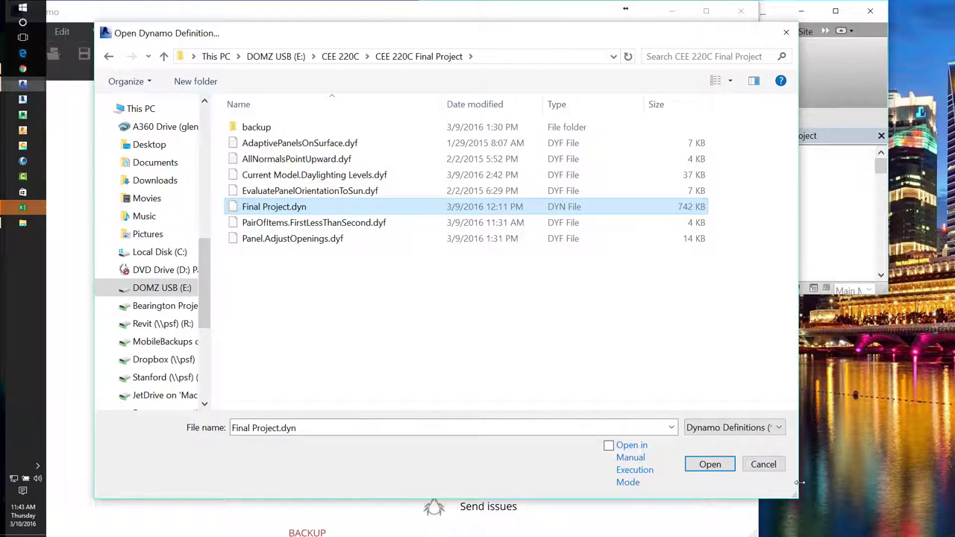
{"action": "left_click", "coordinate": [709, 464]}
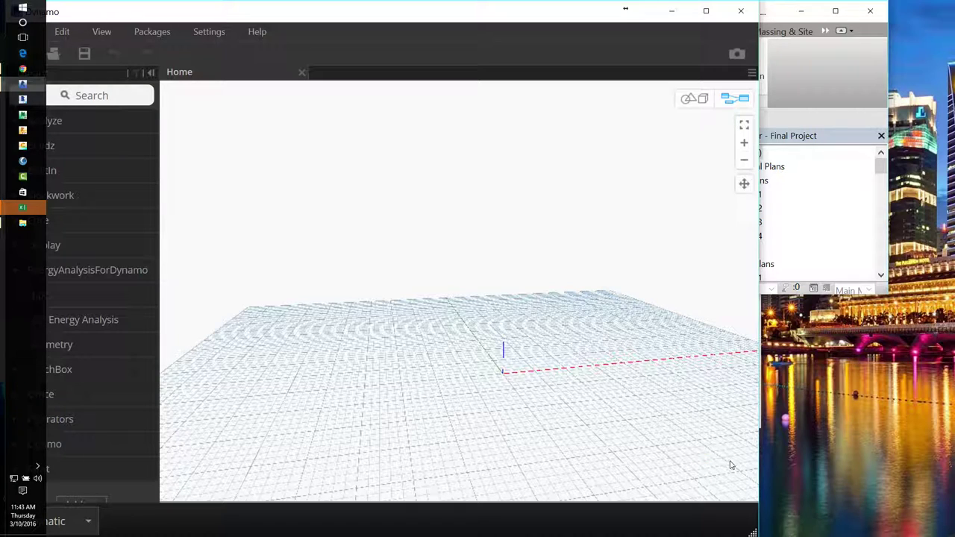
- Widen the Dynamo window and examine the Panelize Surface group, from the Select Face and slider inputs to AdaptiveComponent.ByPoints
{"action": "left_click_drag", "start_coordinate": [758, 496], "coordinate": [943, 496]}
{"action": "scroll", "coordinate": [697, 333], "scroll_direction": "down", "scroll_amount": 5}
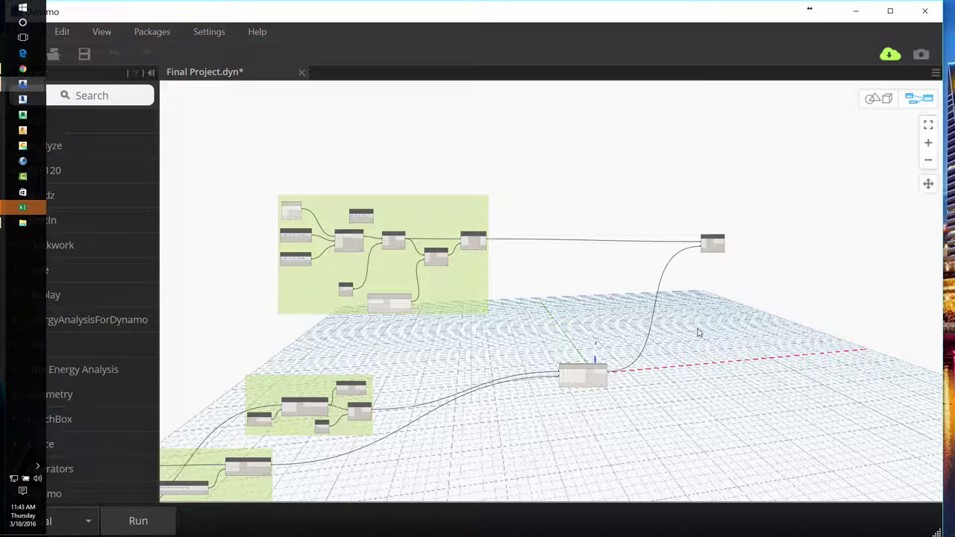
{"action": "scroll", "coordinate": [698, 333], "scroll_direction": "down", "scroll_amount": 3}
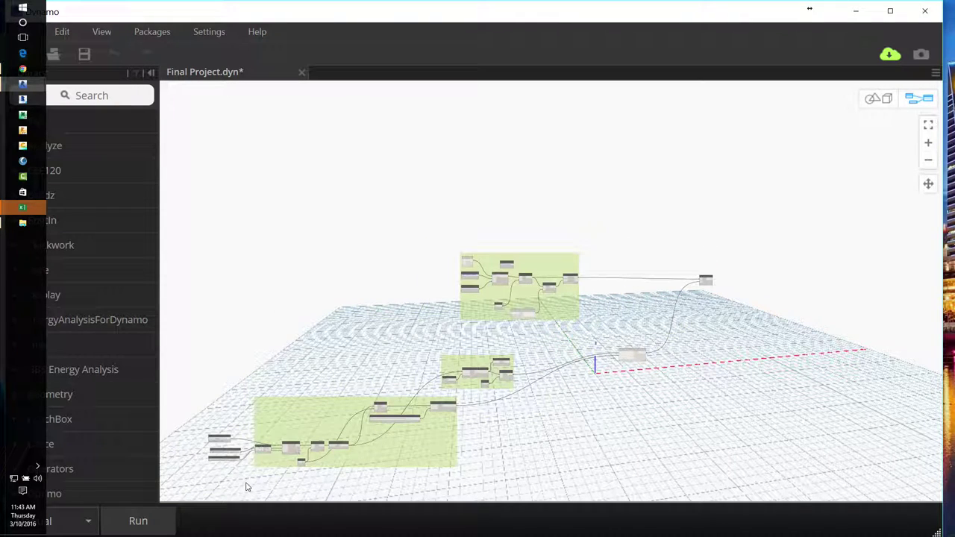
{"action": "scroll", "coordinate": [246, 488], "scroll_direction": "up", "scroll_amount": 5}
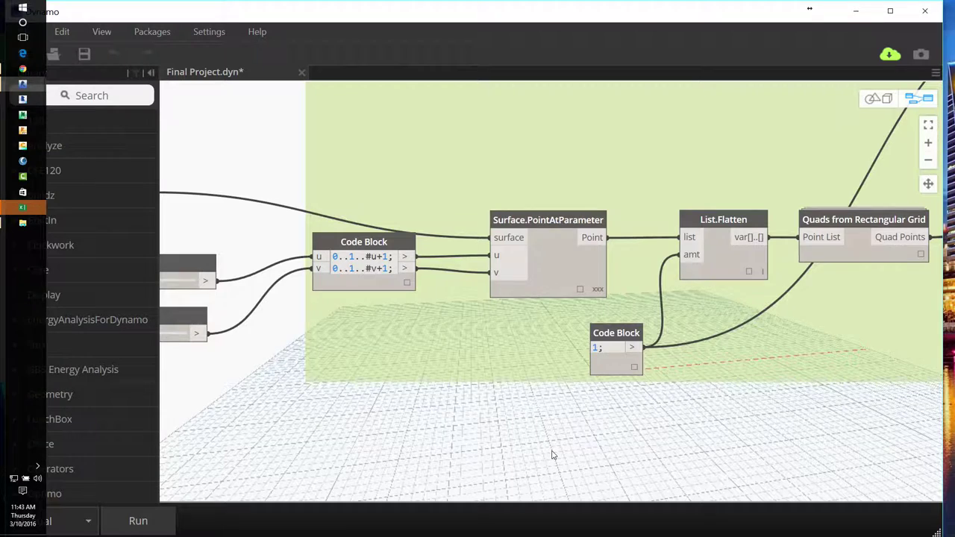
{"action": "scroll", "coordinate": [552, 455], "scroll_direction": "down", "scroll_amount": 4}
{"action": "scroll", "coordinate": [552, 455], "scroll_direction": "up", "scroll_amount": 2}
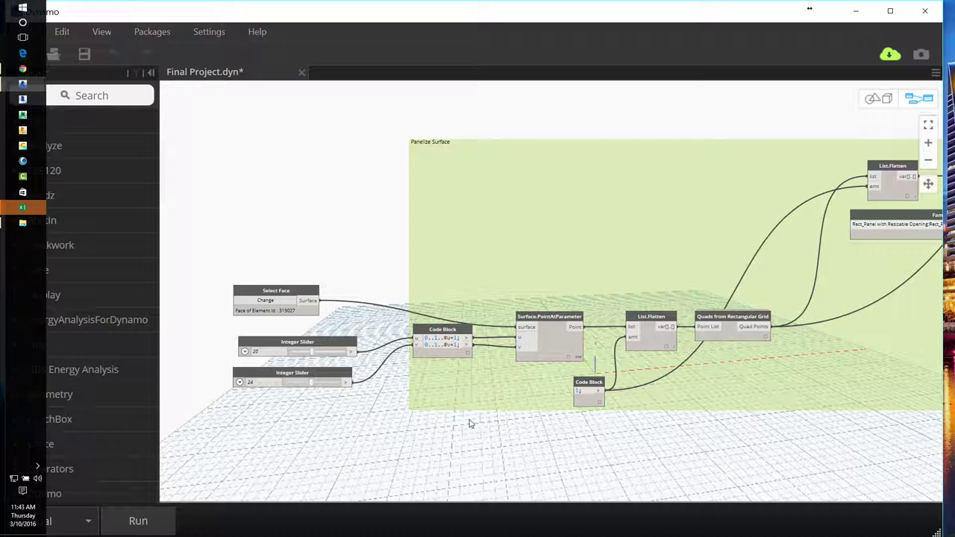
{"action": "scroll", "coordinate": [469, 423], "scroll_direction": "down", "scroll_amount": 5}
{"action": "scroll", "coordinate": [826, 304], "scroll_direction": "up", "scroll_amount": 5}
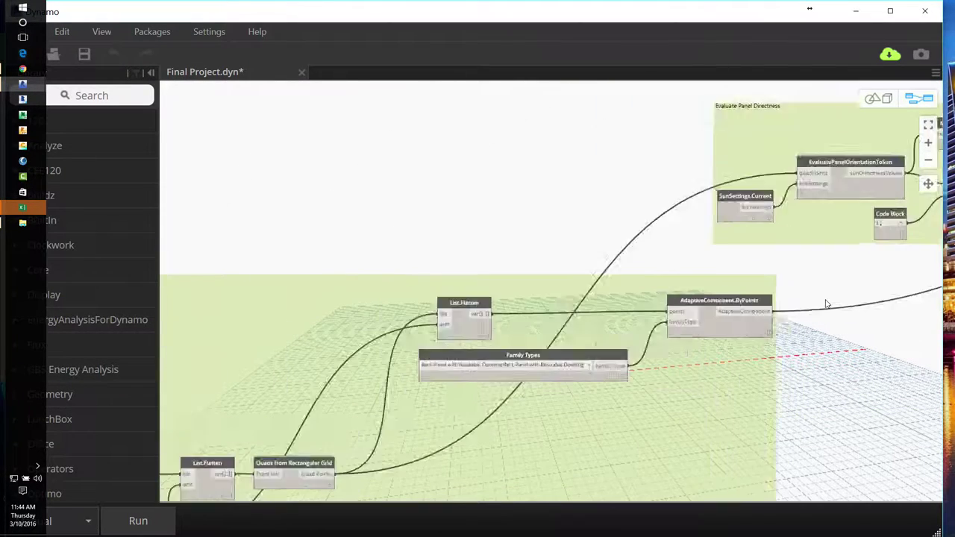
{"action": "scroll", "coordinate": [656, 362], "scroll_direction": "up", "scroll_amount": 2}
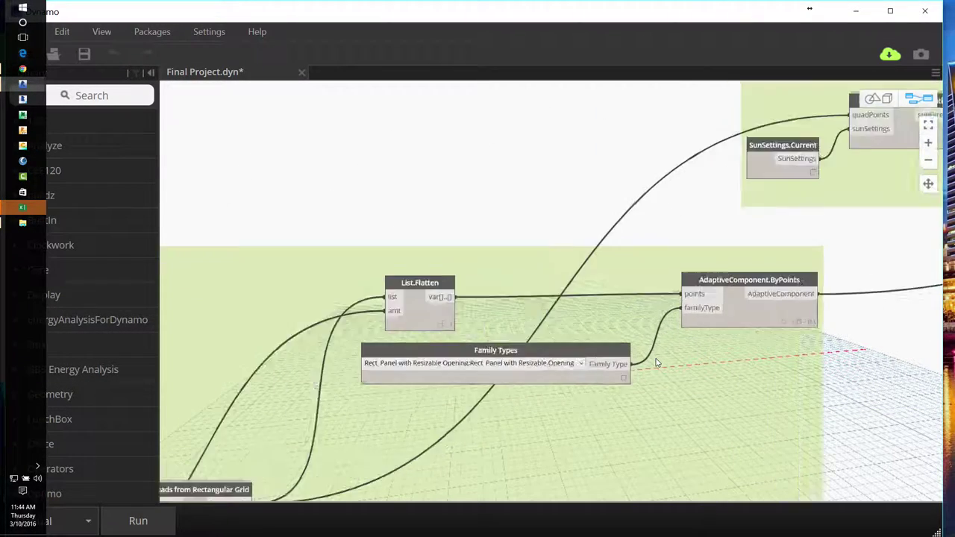
{"action": "scroll", "coordinate": [657, 363], "scroll_direction": "up", "scroll_amount": 4}
{"action": "scroll", "coordinate": [656, 363], "scroll_direction": "down", "scroll_amount": 2}
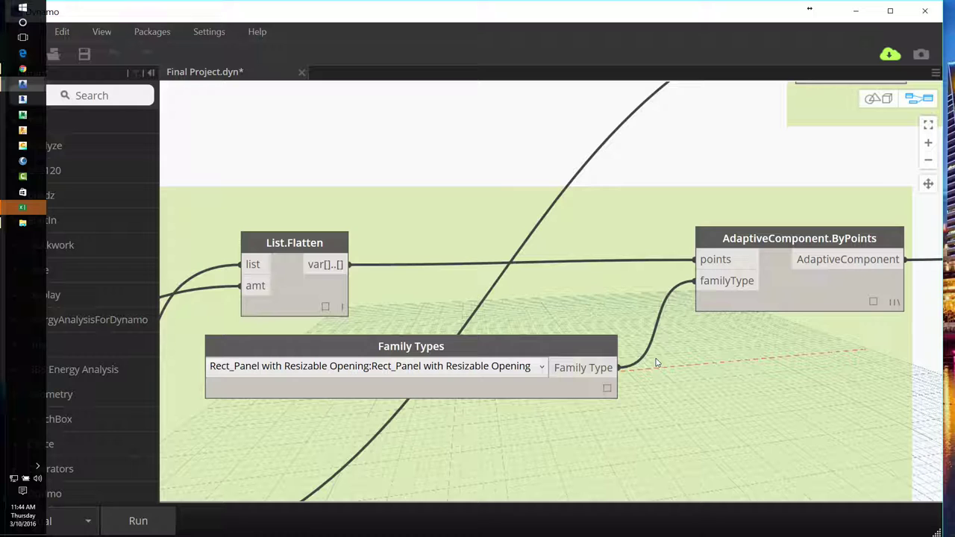
{"action": "scroll", "coordinate": [657, 363], "scroll_direction": "up", "scroll_amount": 3}
{"action": "scroll", "coordinate": [657, 364], "scroll_direction": "down", "scroll_amount": 8}
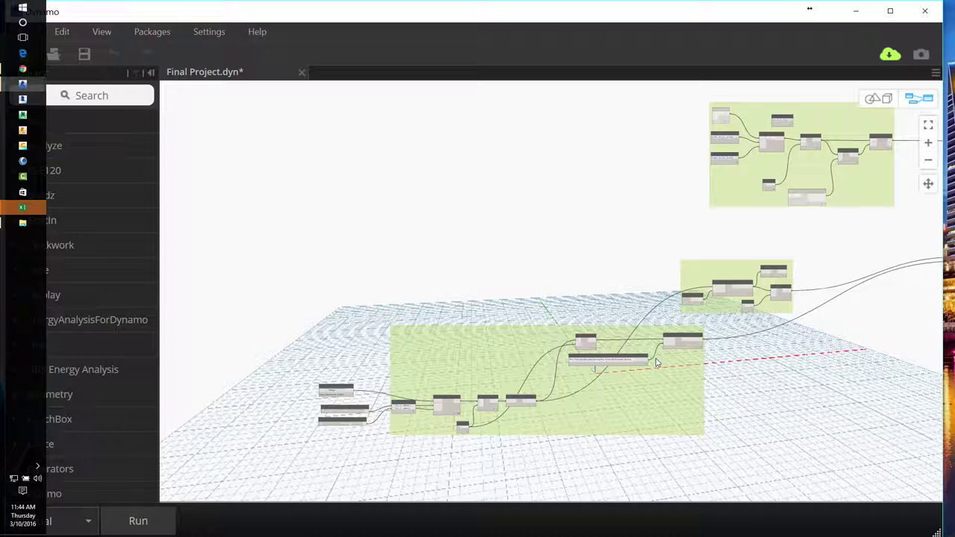
- Examine the Evaluate Panel Directness group around the EvaluatePanelOrientationToSun node and its outgoing connections
{"action": "scroll", "coordinate": [870, 310], "scroll_direction": "up", "scroll_amount": 5}
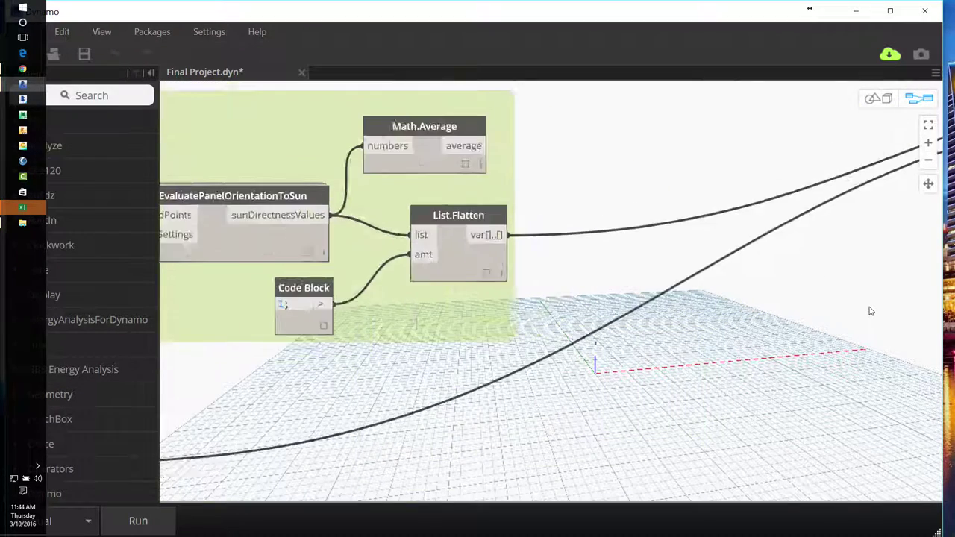
{"action": "scroll", "coordinate": [870, 310], "scroll_direction": "down", "scroll_amount": 4}
{"action": "scroll", "coordinate": [870, 310], "scroll_direction": "up", "scroll_amount": 1}
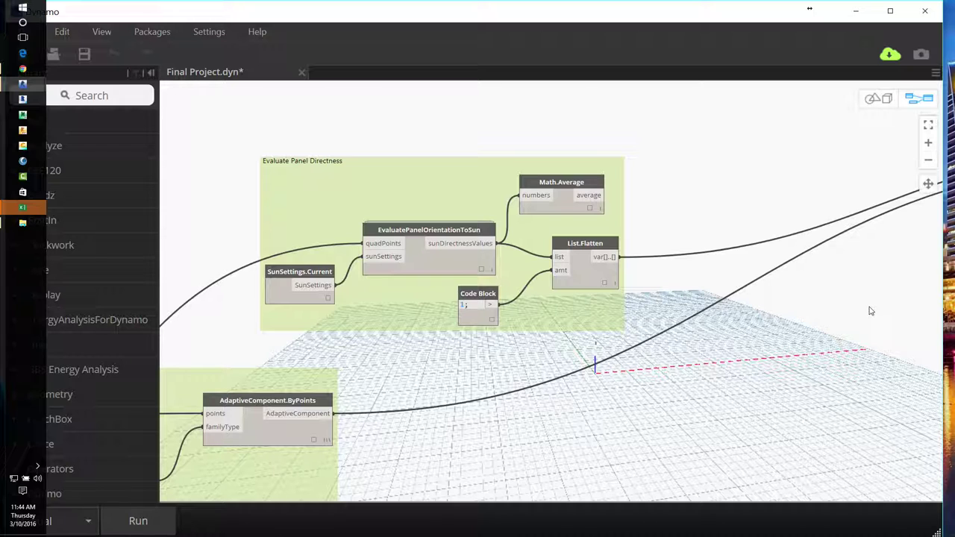
{"action": "scroll", "coordinate": [869, 310], "scroll_direction": "down", "scroll_amount": 3}
{"action": "scroll", "coordinate": [869, 310], "scroll_direction": "down", "scroll_amount": 5}
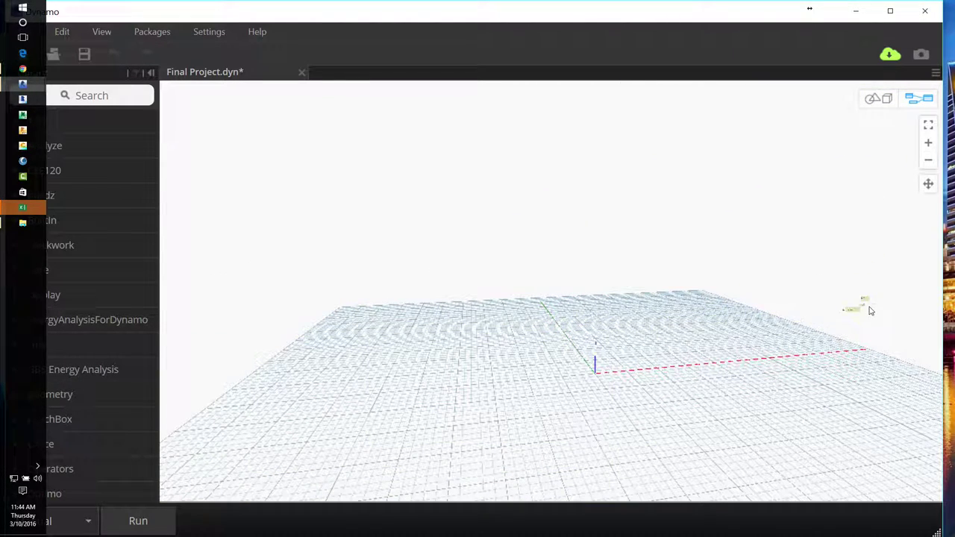
- Examine the Creating a Range of Input Values to Test group, from the Code Block ranges through List.CartesianProduct to List.FilterByBoolMask
{"action": "scroll", "coordinate": [869, 311], "scroll_direction": "up", "scroll_amount": 2}
{"action": "scroll", "coordinate": [923, 274], "scroll_direction": "up", "scroll_amount": 5}
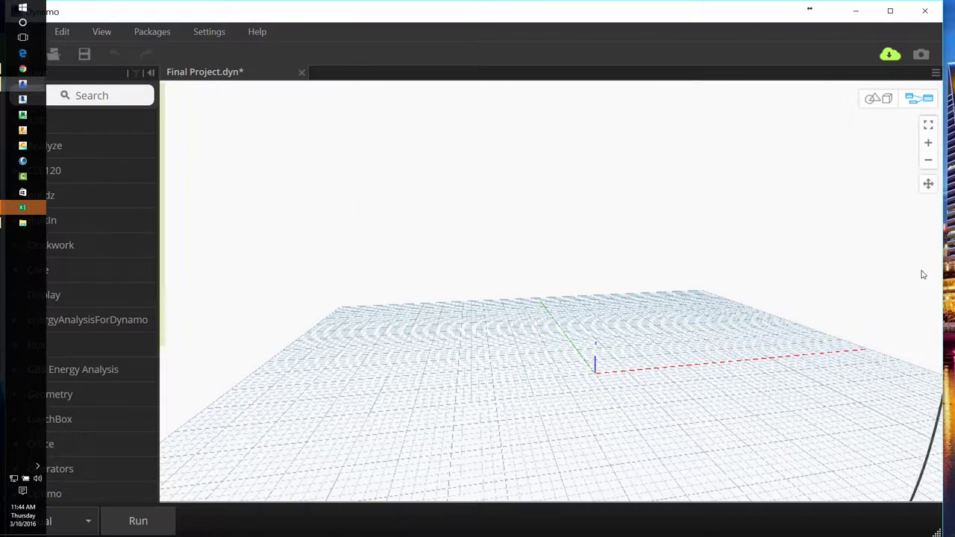
{"action": "scroll", "coordinate": [813, 329], "scroll_direction": "down", "scroll_amount": 5}
{"action": "scroll", "coordinate": [463, 216], "scroll_direction": "up", "scroll_amount": 6}
{"action": "scroll", "coordinate": [690, 308], "scroll_direction": "down", "scroll_amount": 2}
{"action": "scroll", "coordinate": [656, 294], "scroll_direction": "down", "scroll_amount": 5}
{"action": "scroll", "coordinate": [667, 296], "scroll_direction": "up", "scroll_amount": 5}
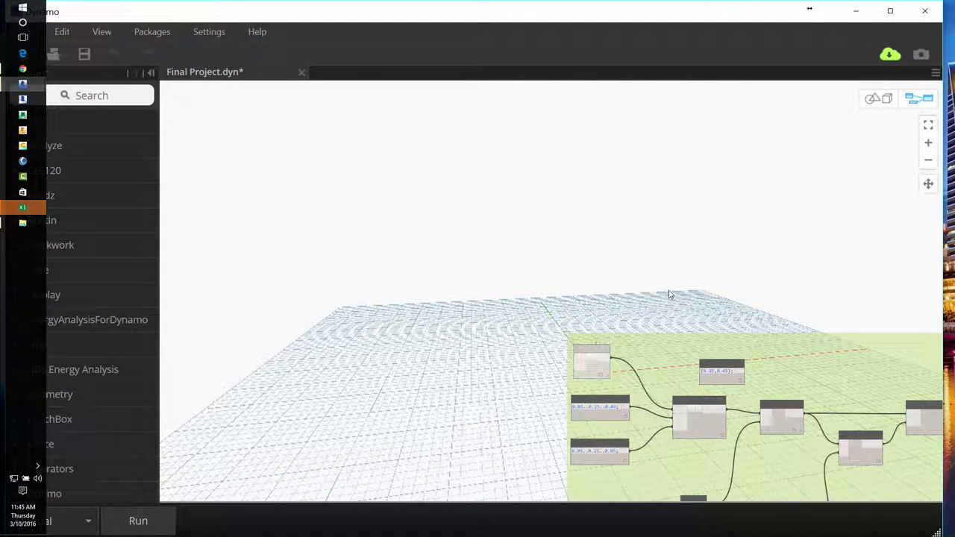
{"action": "left_click", "coordinate": [928, 184]}
{"action": "left_click_drag", "start_coordinate": [849, 379], "coordinate": [657, 211]}
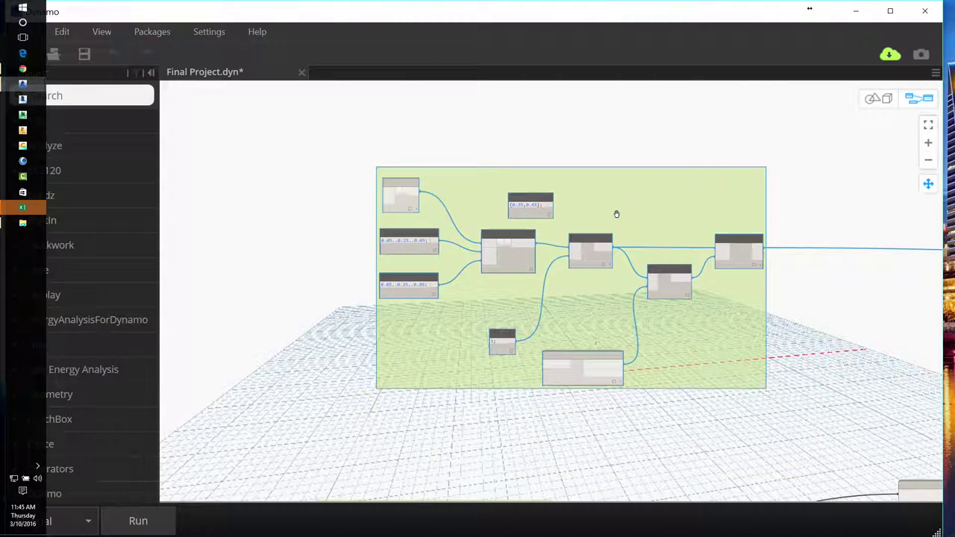
{"action": "scroll", "coordinate": [616, 215], "scroll_direction": "up", "scroll_amount": 5}
{"action": "scroll", "coordinate": [616, 214], "scroll_direction": "down", "scroll_amount": 4}
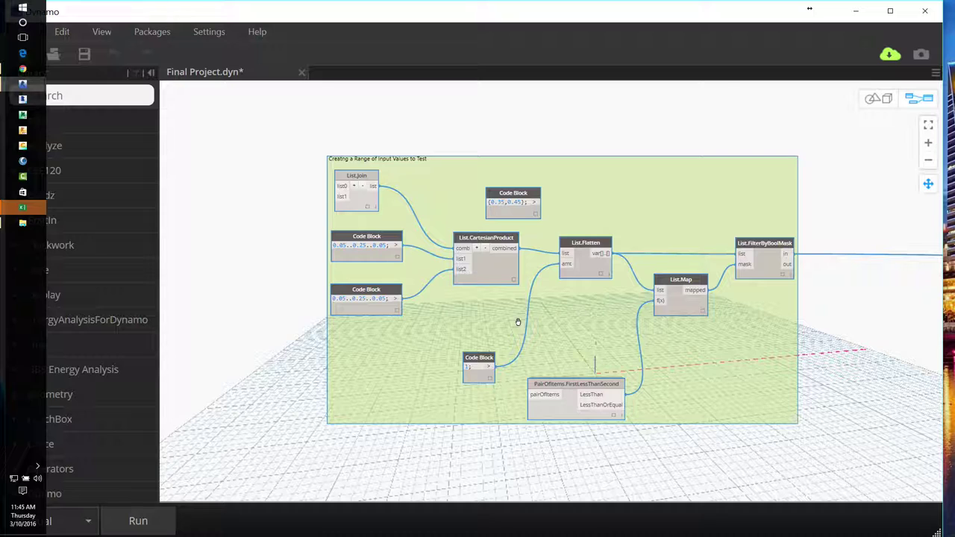
{"action": "mouse_move", "coordinate": [505, 244]}
- Examine how the filtered value pairs and the Panel.AdjustOpenings node feed the final List.Map node
{"action": "scroll", "coordinate": [582, 352], "scroll_direction": "down", "scroll_amount": 4}
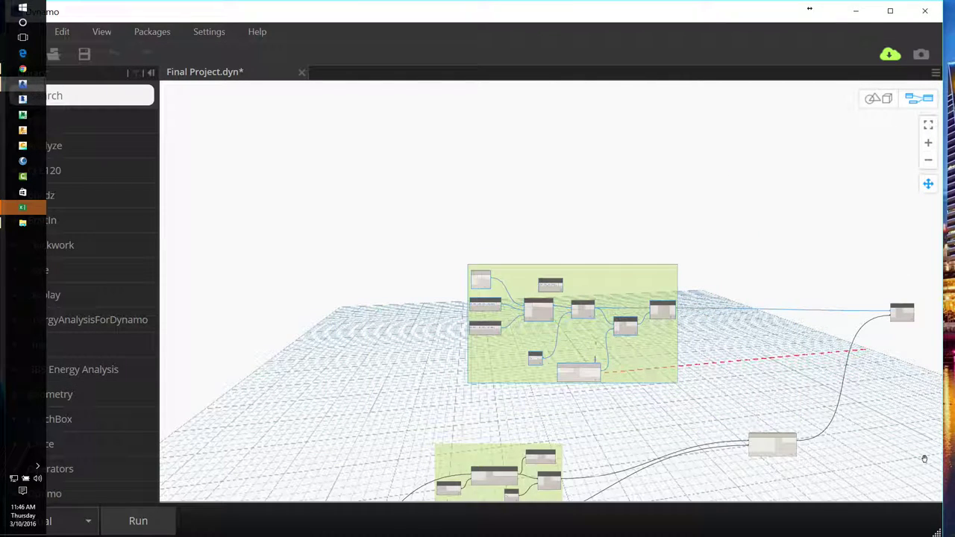
{"action": "scroll", "coordinate": [925, 455], "scroll_direction": "up", "scroll_amount": 2}
{"action": "scroll", "coordinate": [925, 455], "scroll_direction": "up", "scroll_amount": 2}
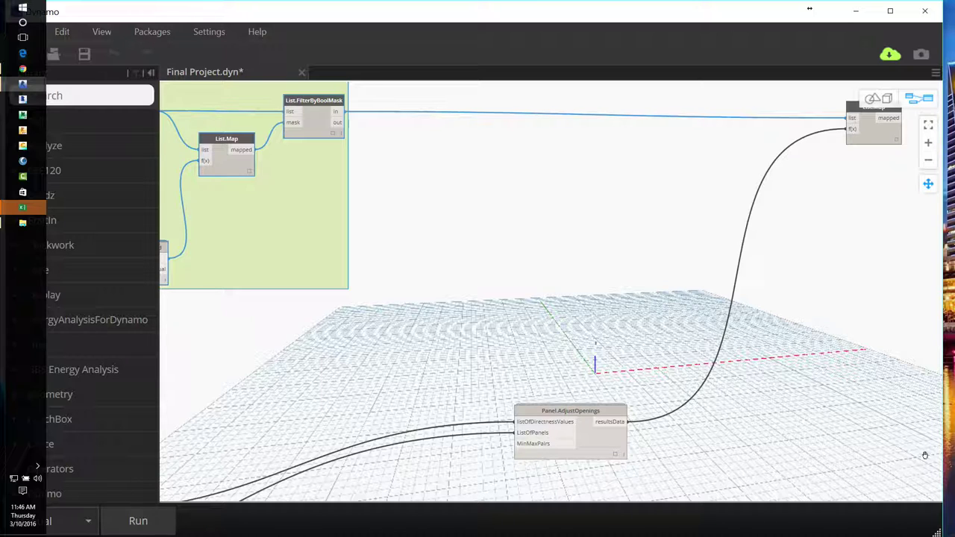
{"action": "scroll", "coordinate": [925, 455], "scroll_direction": "down", "scroll_amount": 4}
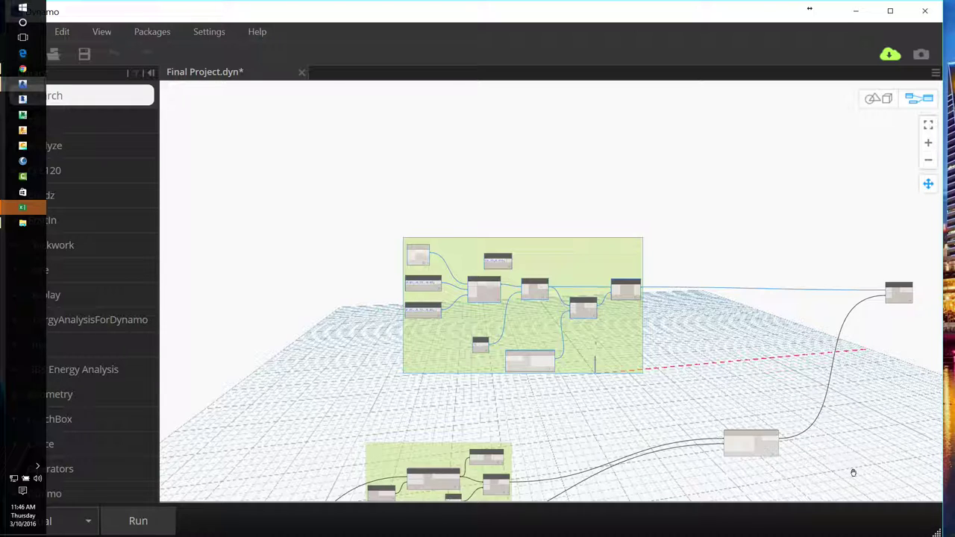
{"action": "scroll", "coordinate": [853, 473], "scroll_direction": "up", "scroll_amount": 5}
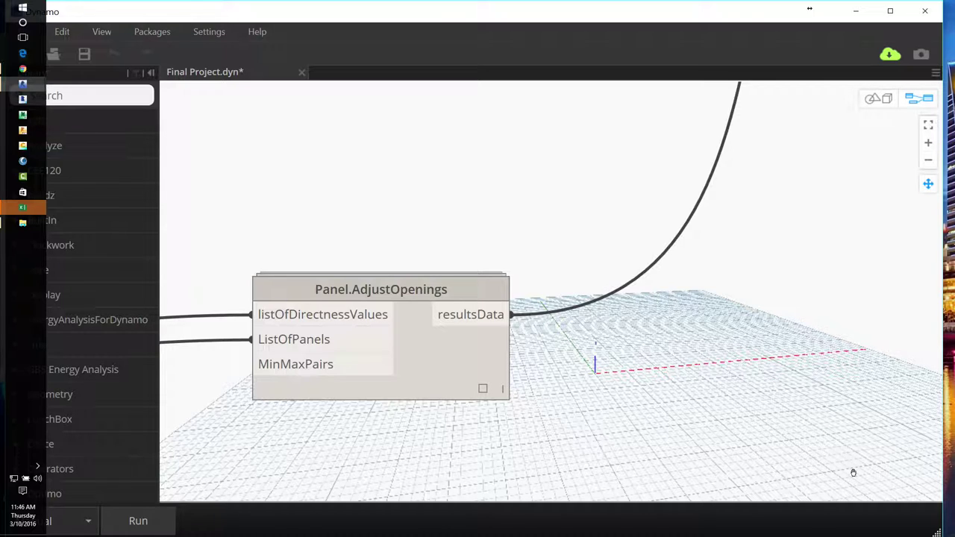
{"action": "scroll", "coordinate": [854, 472], "scroll_direction": "down", "scroll_amount": 5}
{"action": "scroll", "coordinate": [930, 366], "scroll_direction": "up", "scroll_amount": 5}
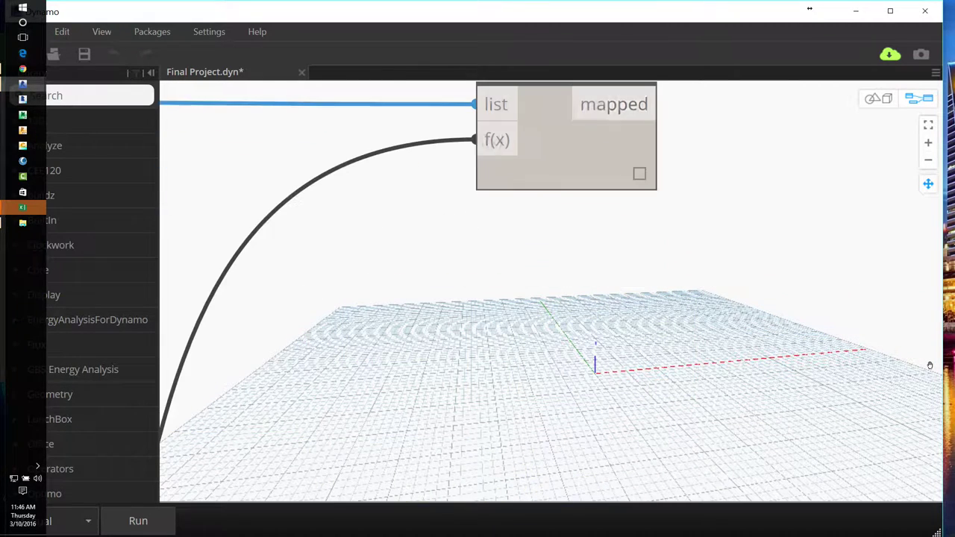
{"action": "scroll", "coordinate": [917, 365], "scroll_direction": "down", "scroll_amount": 8}
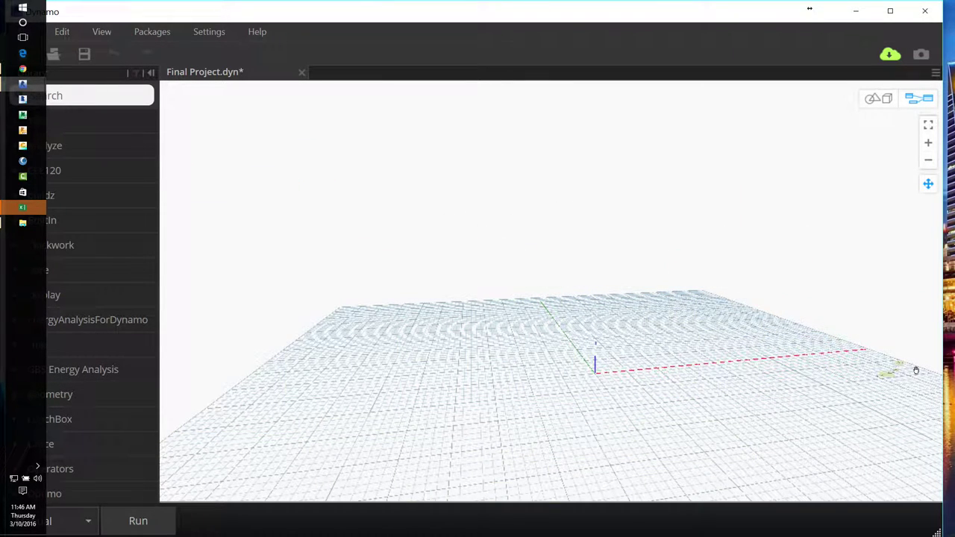
{"action": "scroll", "coordinate": [916, 371], "scroll_direction": "up", "scroll_amount": 8}
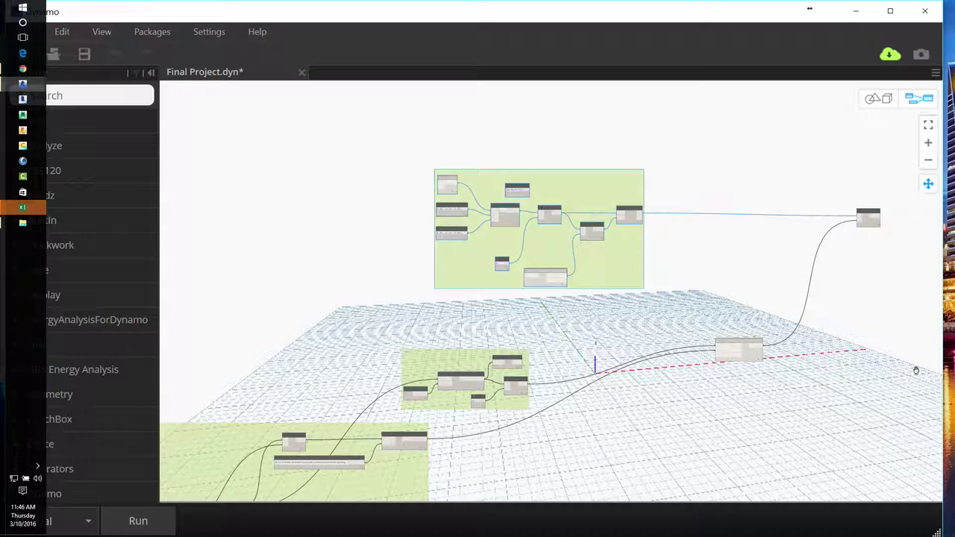
- Minimize Dynamo, maximize the Revit window, and view the Level 1 and Level 2 floor plans to inspect their rooms
{"action": "left_click", "coordinate": [855, 12]}
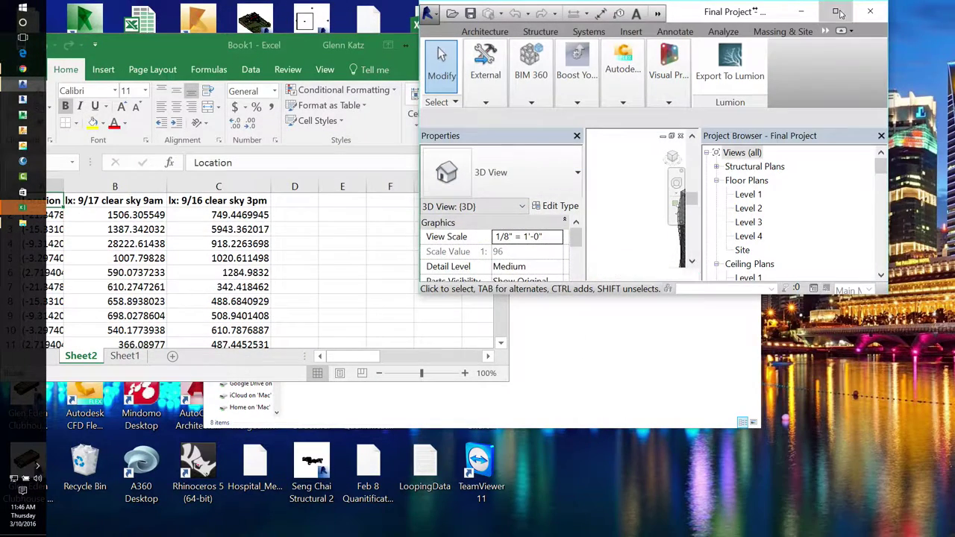
{"action": "left_click", "coordinate": [837, 12]}
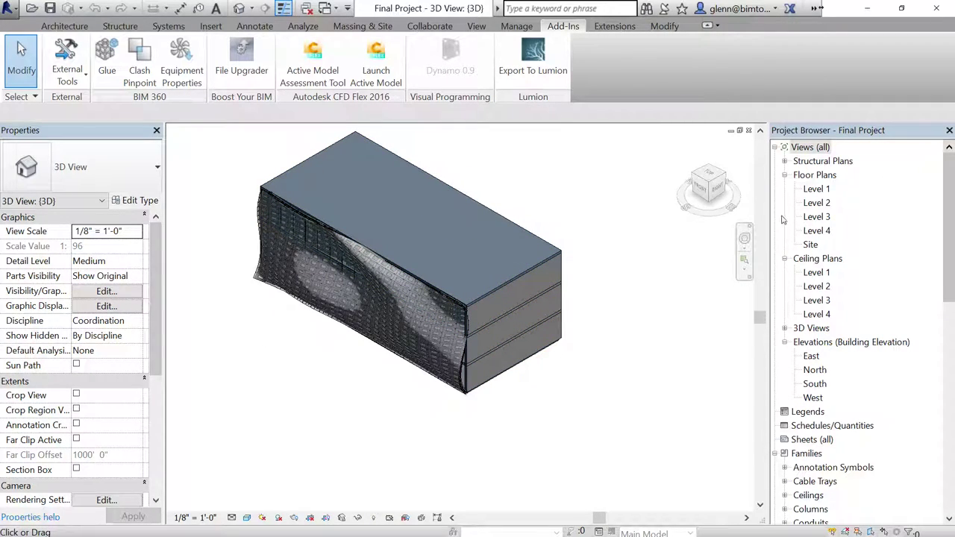
{"action": "double_click", "coordinate": [816, 191]}
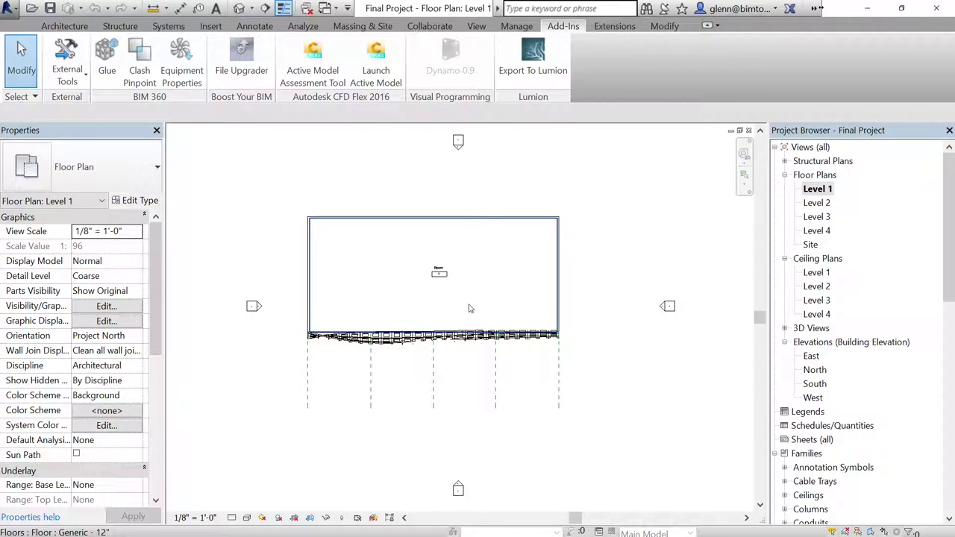
{"action": "left_click", "coordinate": [424, 291]}
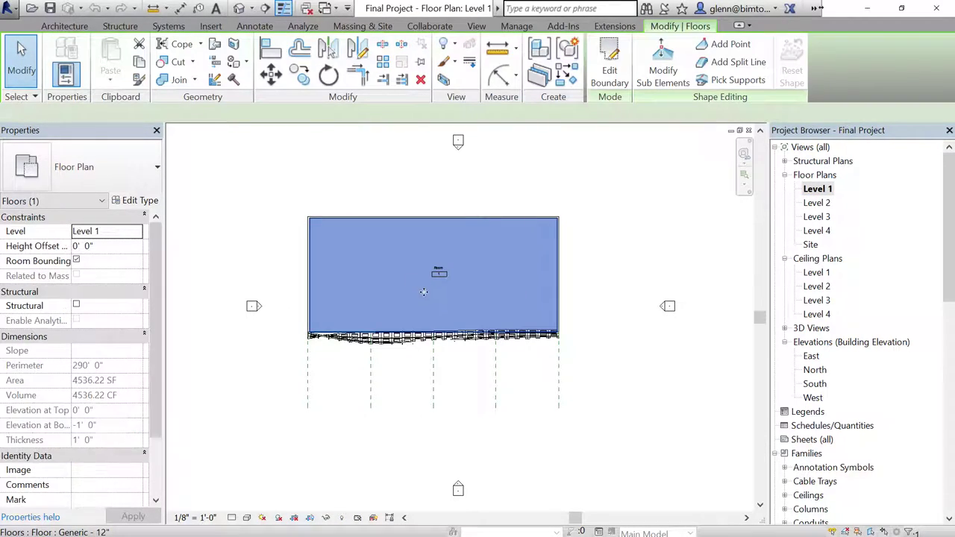
{"action": "key", "text": "Escape"}
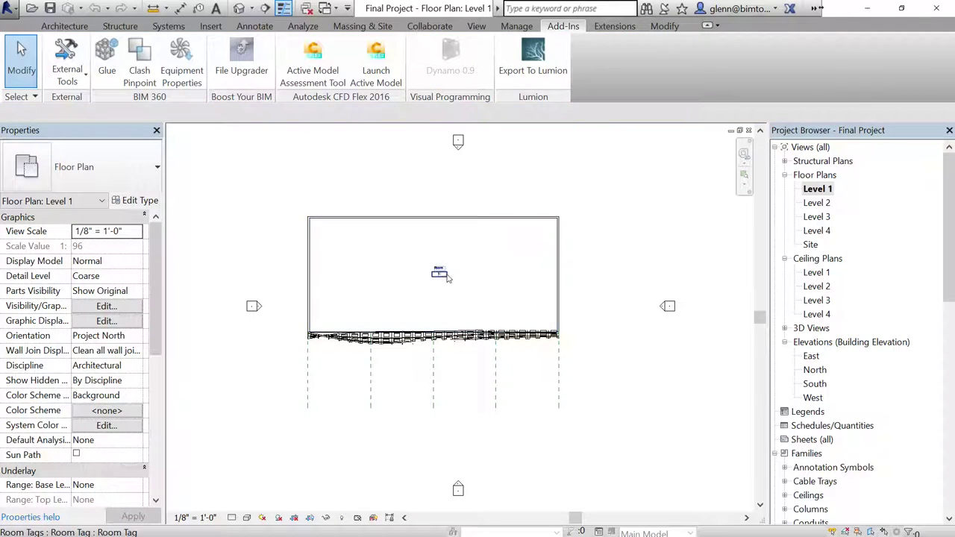
{"action": "left_click", "coordinate": [394, 317]}
{"action": "key", "text": "Escape"}
{"action": "left_click", "coordinate": [817, 204]}
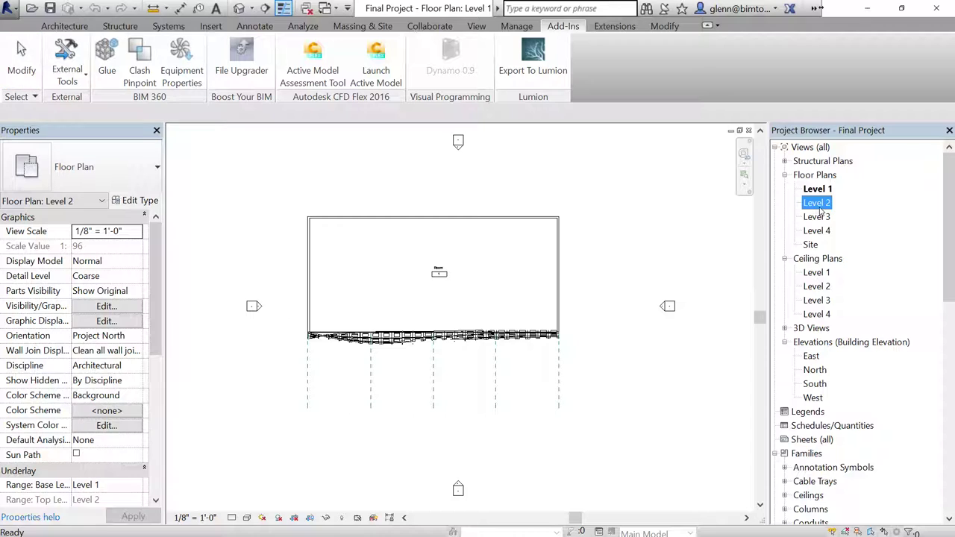
{"action": "double_click", "coordinate": [818, 206]}
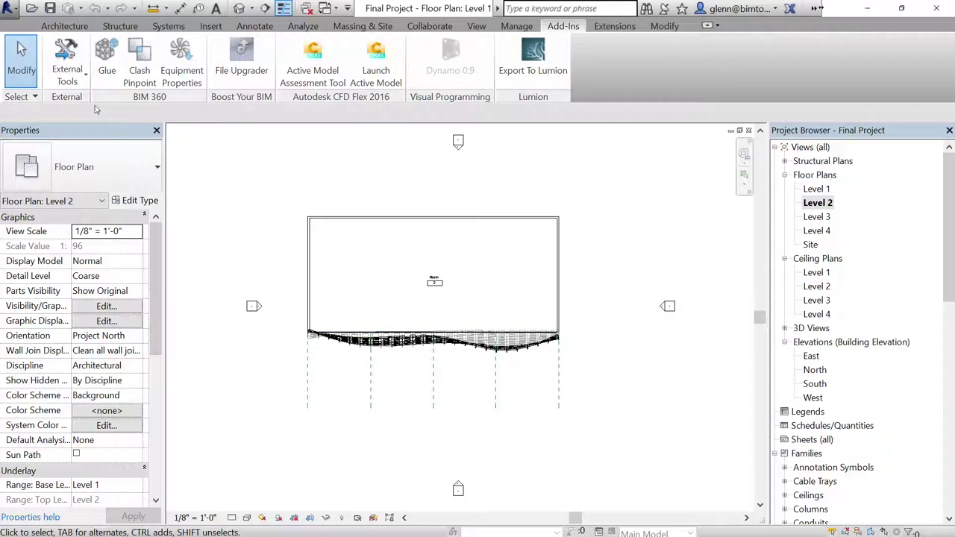
{"action": "left_click", "coordinate": [9, 8]}
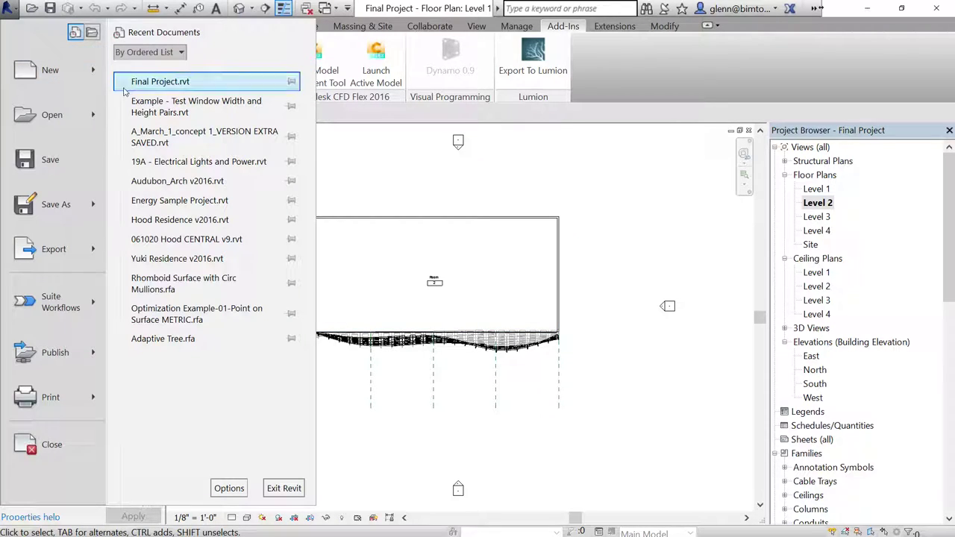
{"action": "mouse_move", "coordinate": [85, 126]}
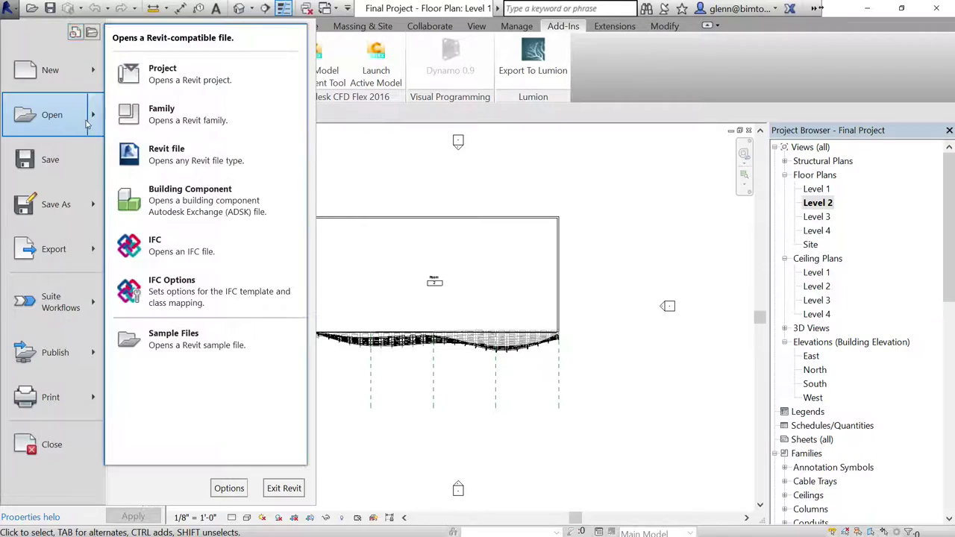
{"action": "left_click", "coordinate": [161, 73]}
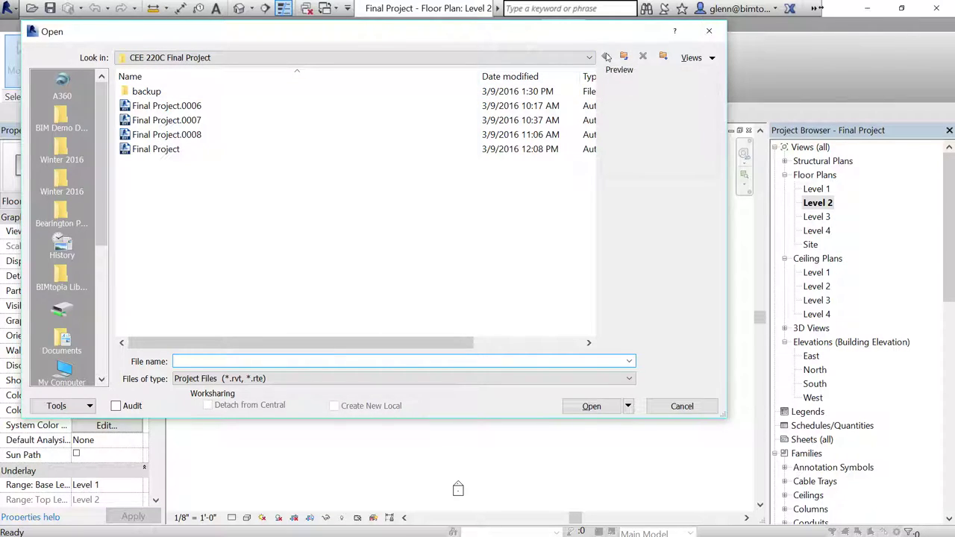
{"action": "left_click_drag", "start_coordinate": [98, 166], "coordinate": [98, 222]}
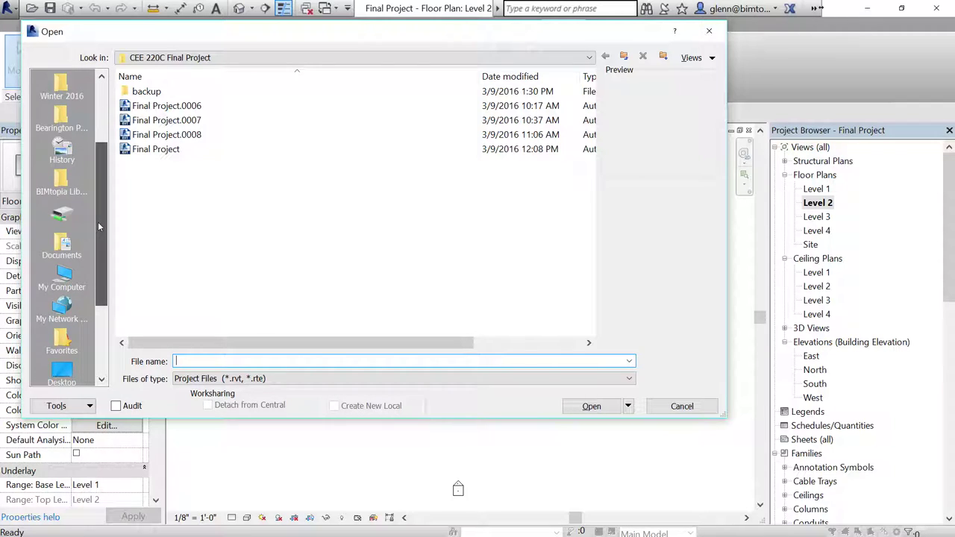
{"action": "left_click", "coordinate": [157, 136]}
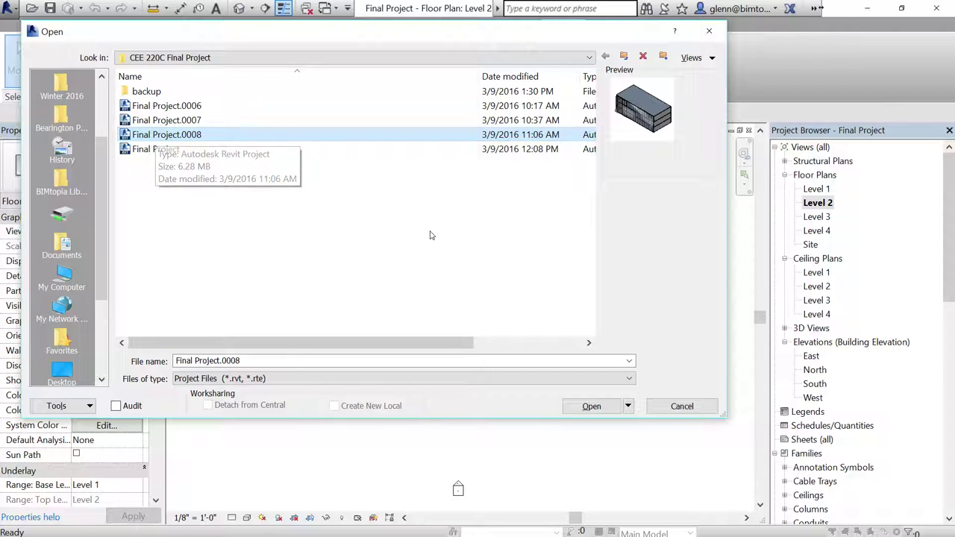
{"action": "left_click", "coordinate": [680, 407]}
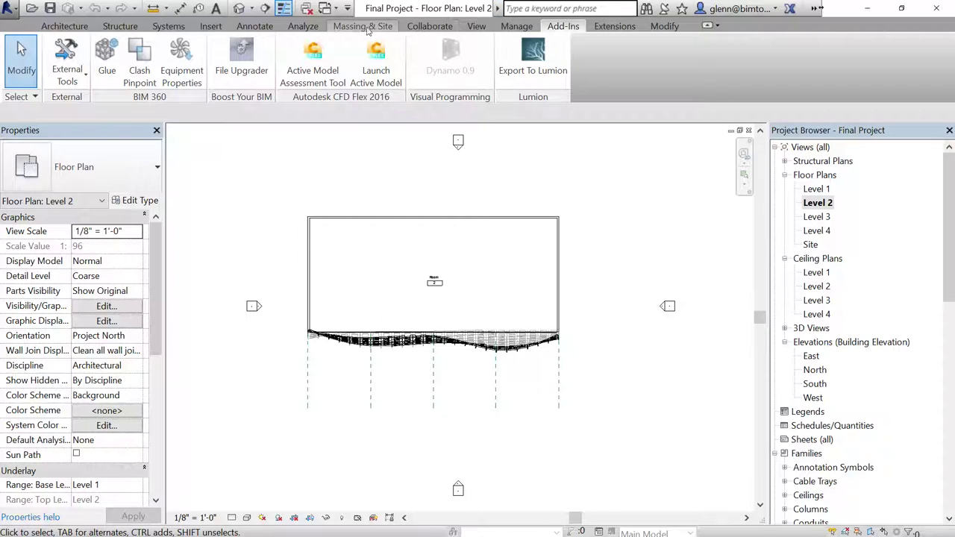
- Review the LEED v4 EQc7 opt2 study and Light Analysis Settings of a new cloud lighting analysis, then leave without running it
{"action": "left_click", "coordinate": [303, 27]}
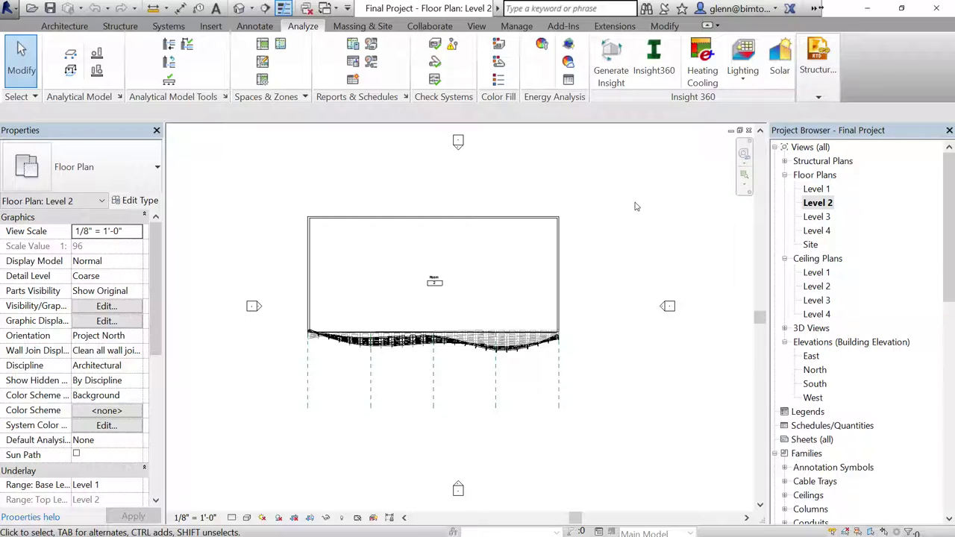
{"action": "left_click", "coordinate": [742, 77]}
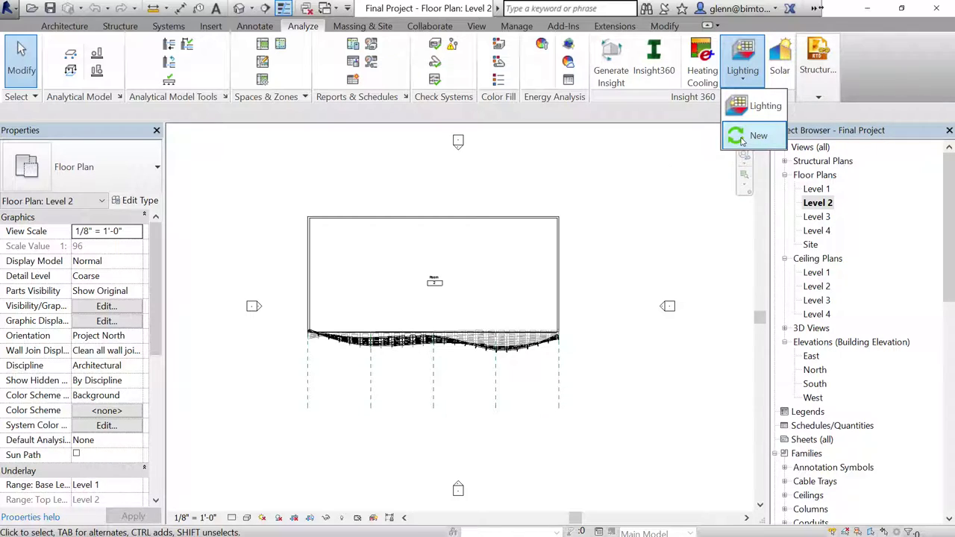
{"action": "left_click", "coordinate": [743, 140]}
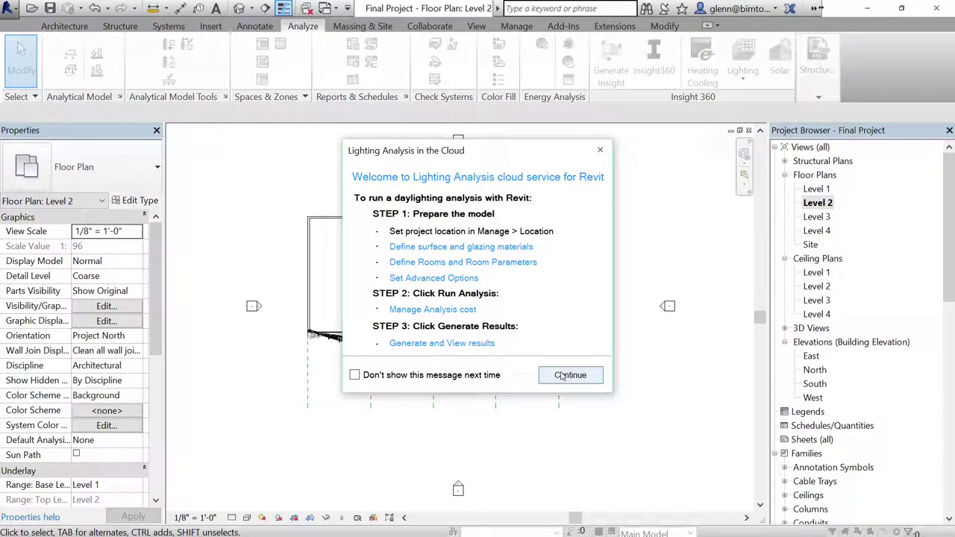
{"action": "left_click", "coordinate": [563, 375]}
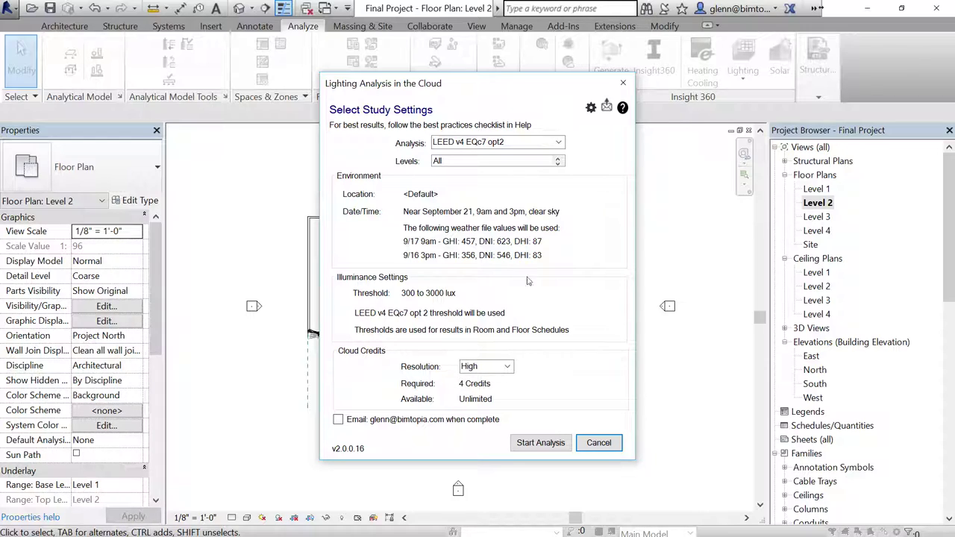
{"action": "left_click", "coordinate": [591, 109]}
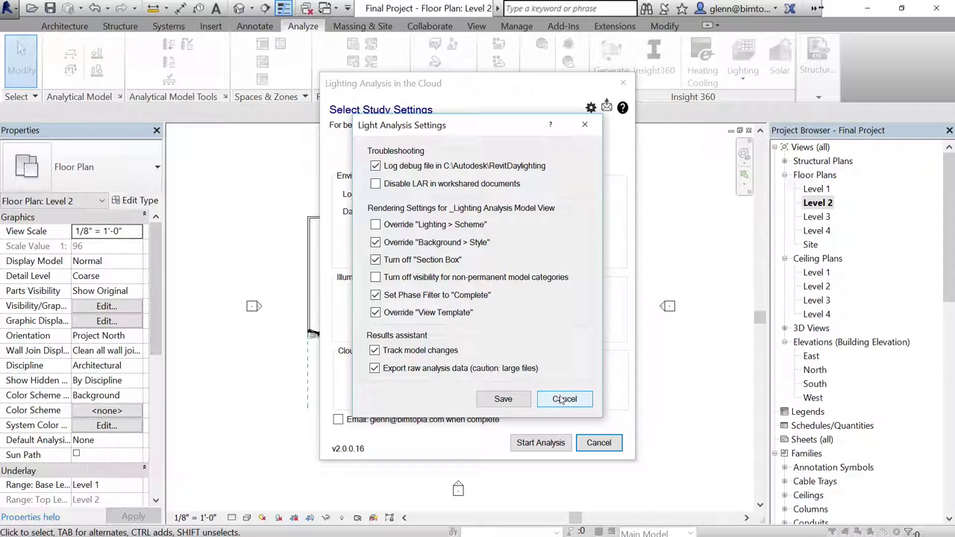
{"action": "left_click", "coordinate": [523, 400]}
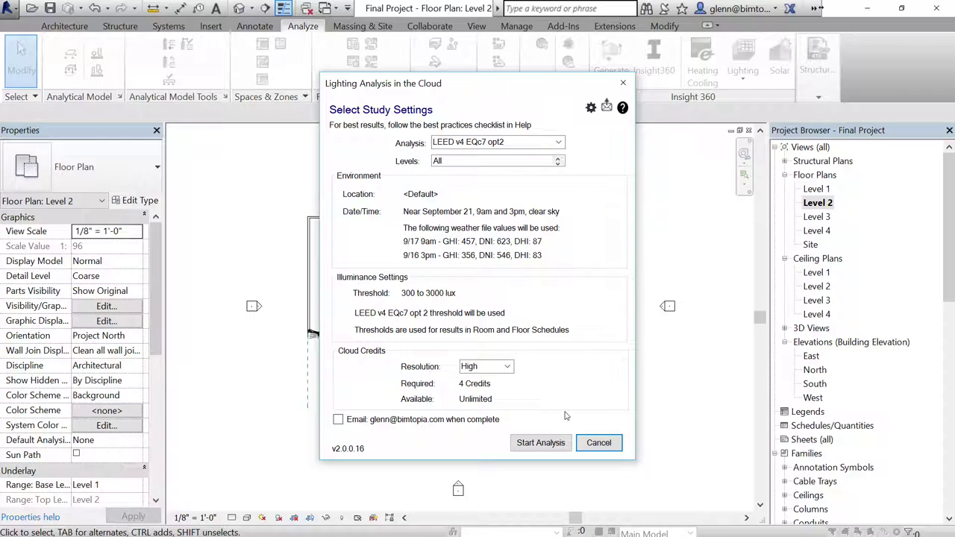
{"action": "left_click", "coordinate": [599, 444]}
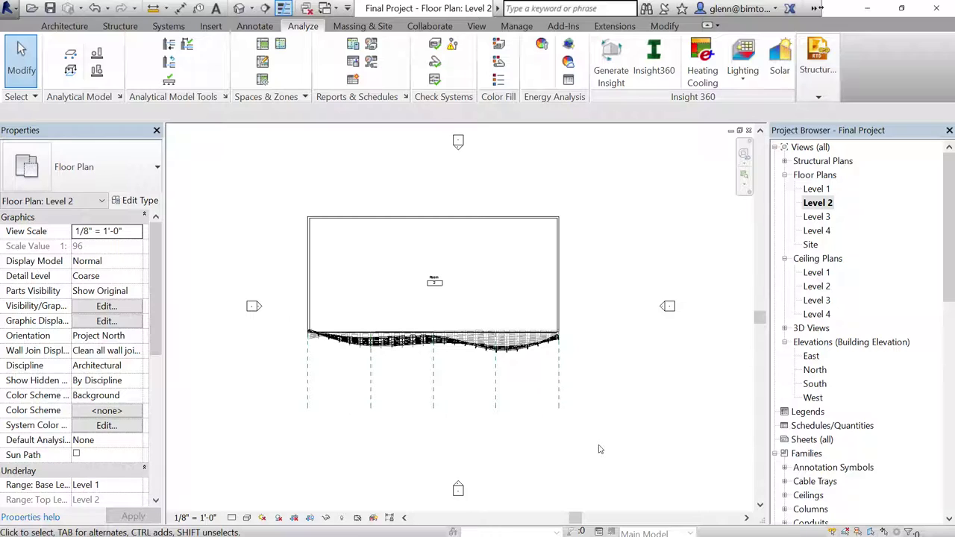
- Close all the open views of the Final Project model, discarding its changes
{"action": "left_click", "coordinate": [749, 131]}
{"action": "left_click", "coordinate": [749, 132]}
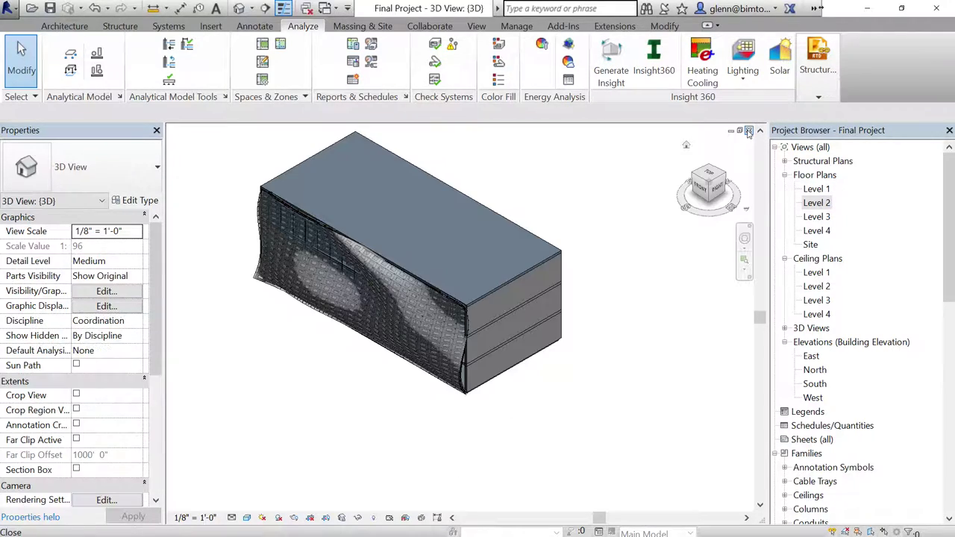
{"action": "left_click", "coordinate": [749, 131]}
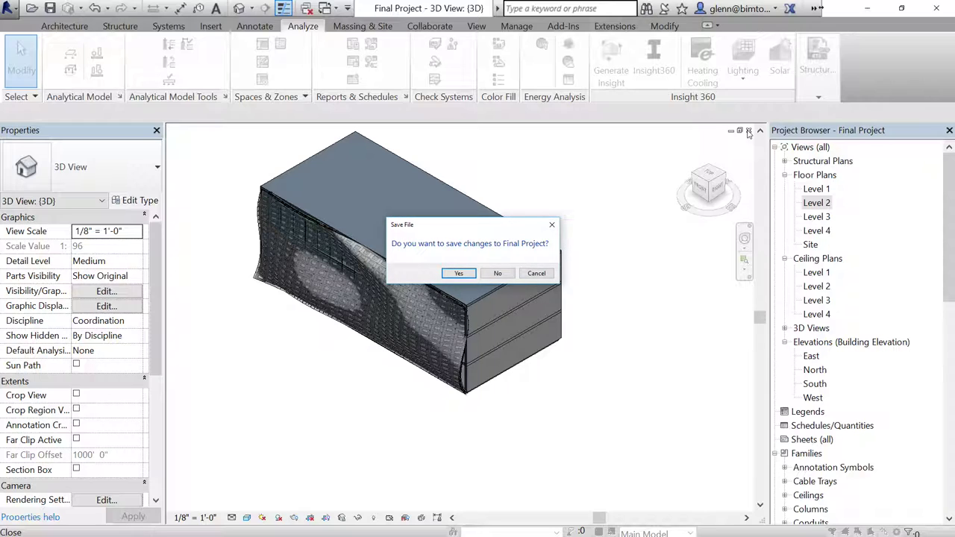
{"action": "left_click", "coordinate": [494, 274]}
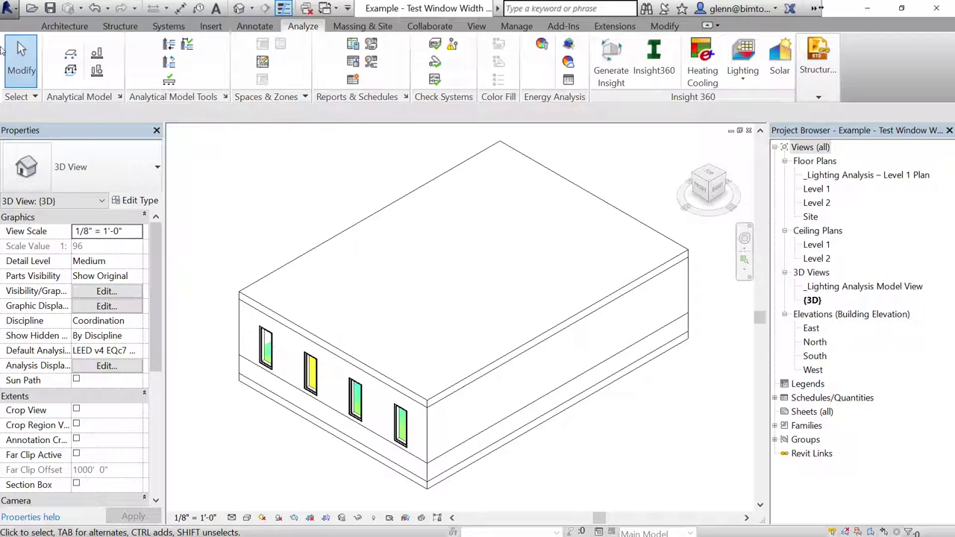
{"action": "mouse_move", "coordinate": [34, 532]}
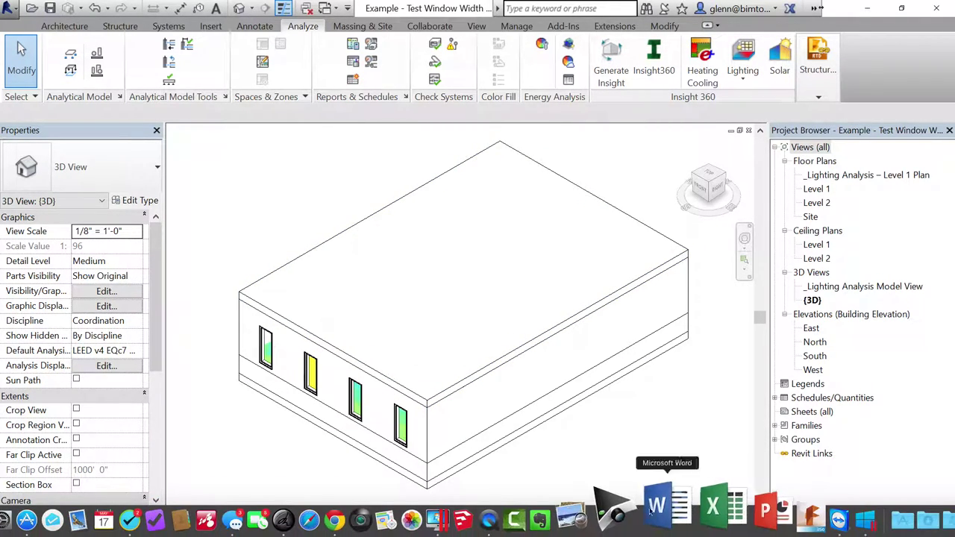
- Restore the Revit window to a smaller size and close Dynamo, discarding the changes to Final Project.dyn
{"action": "left_click", "coordinate": [902, 10]}
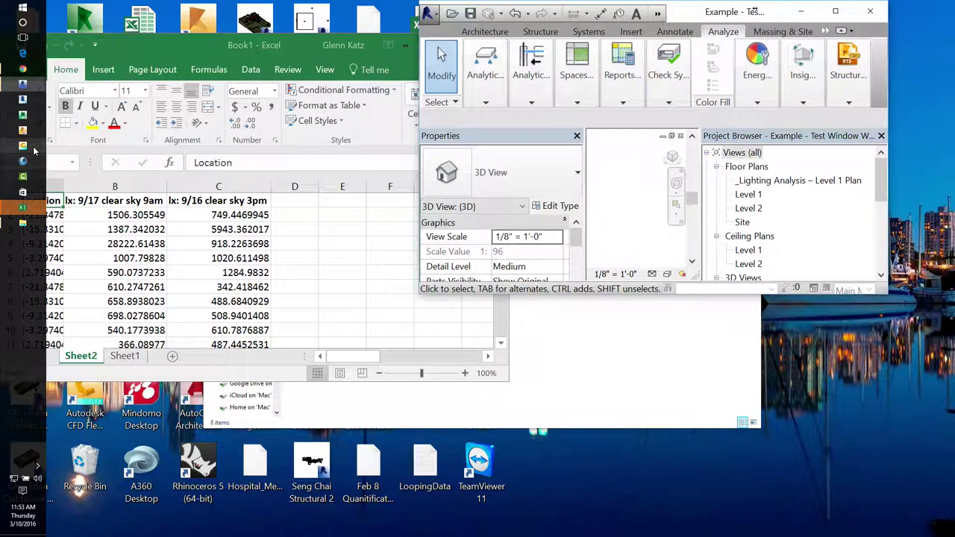
{"action": "mouse_move", "coordinate": [35, 91]}
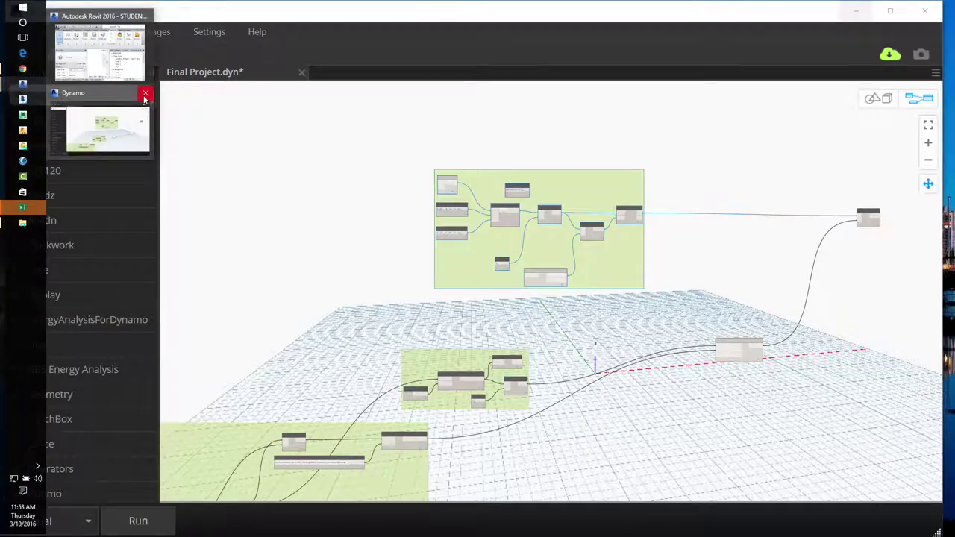
{"action": "left_click", "coordinate": [144, 92]}
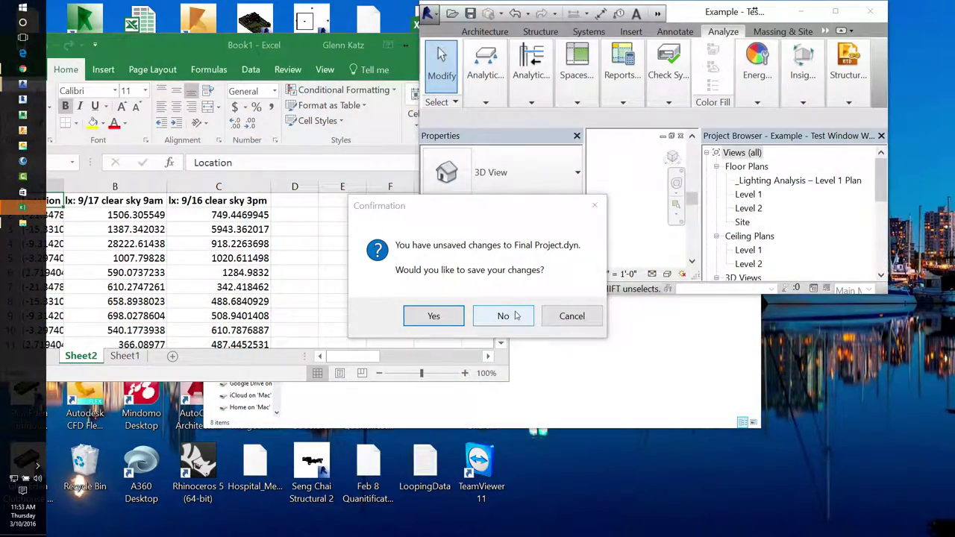
{"action": "left_click", "coordinate": [515, 315]}
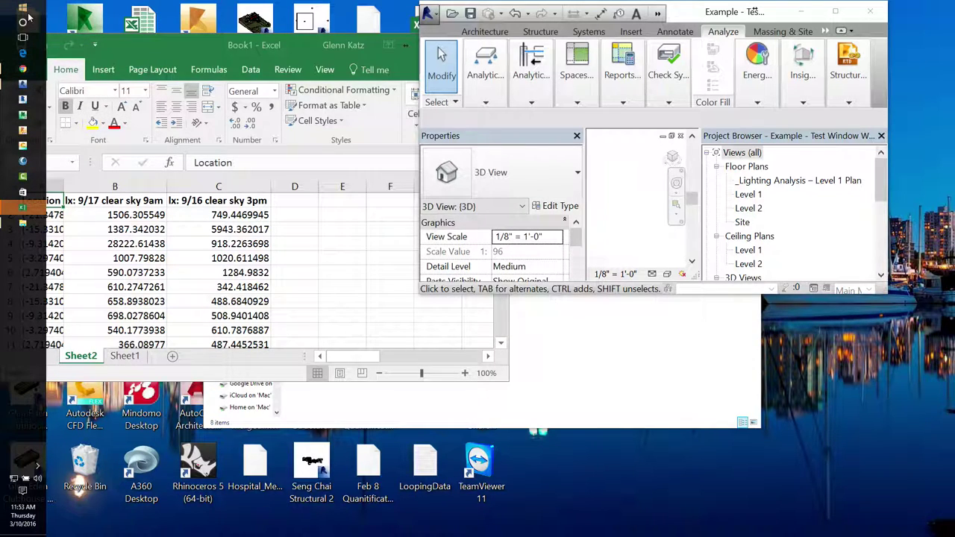
- Try to eject the DOMZ USB (E:) drive from File Explorer, then cancel the ejection and close File Explorer
{"action": "mouse_move", "coordinate": [30, 69]}
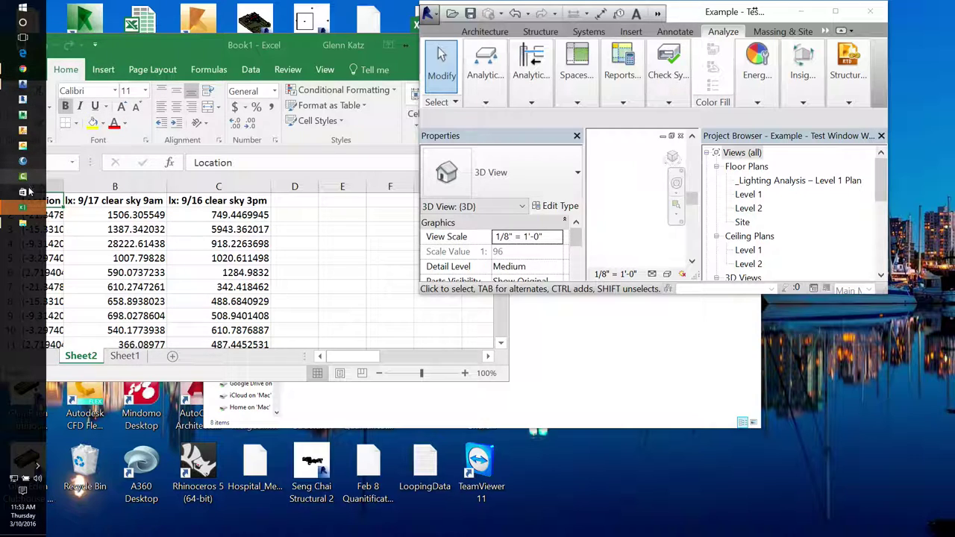
{"action": "left_click", "coordinate": [24, 223]}
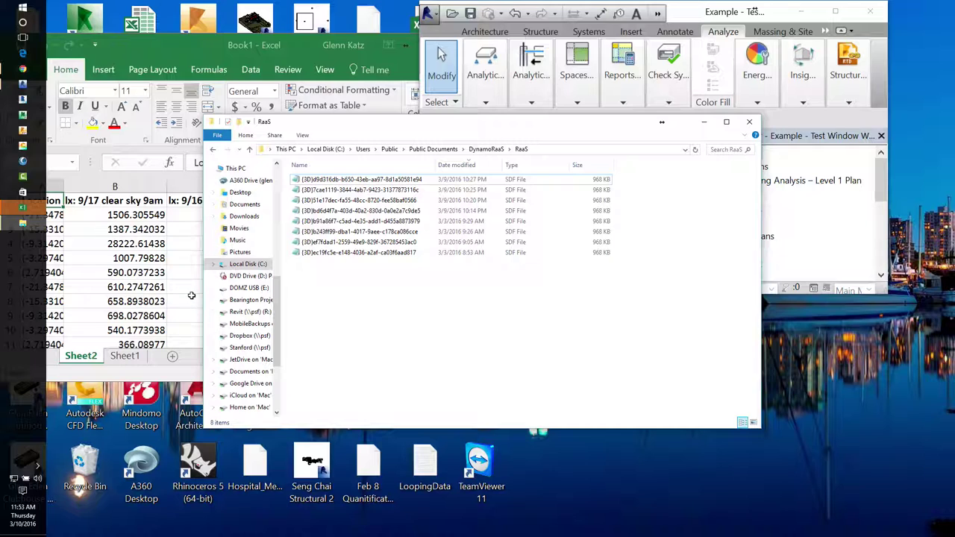
{"action": "left_click", "coordinate": [249, 288]}
{"action": "right_click", "coordinate": [257, 292]}
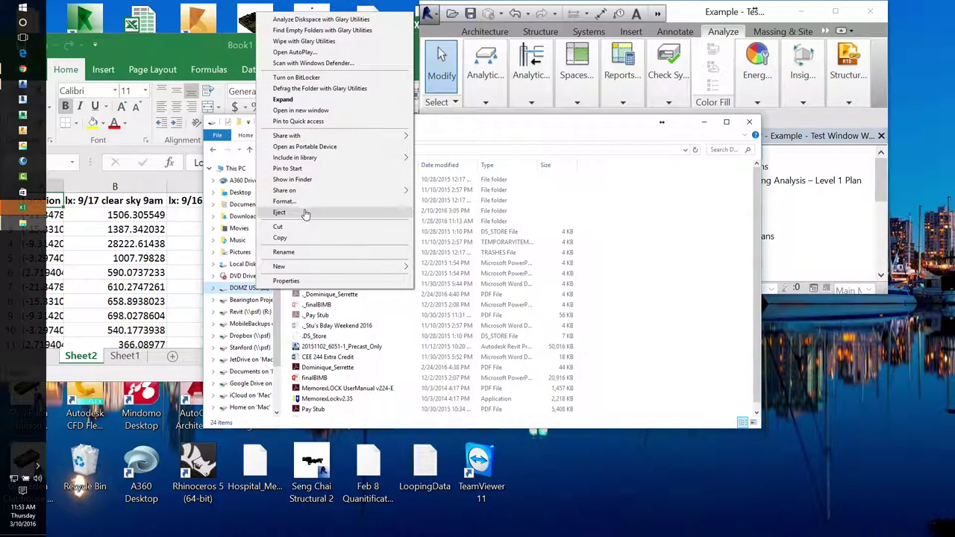
{"action": "left_click", "coordinate": [280, 212]}
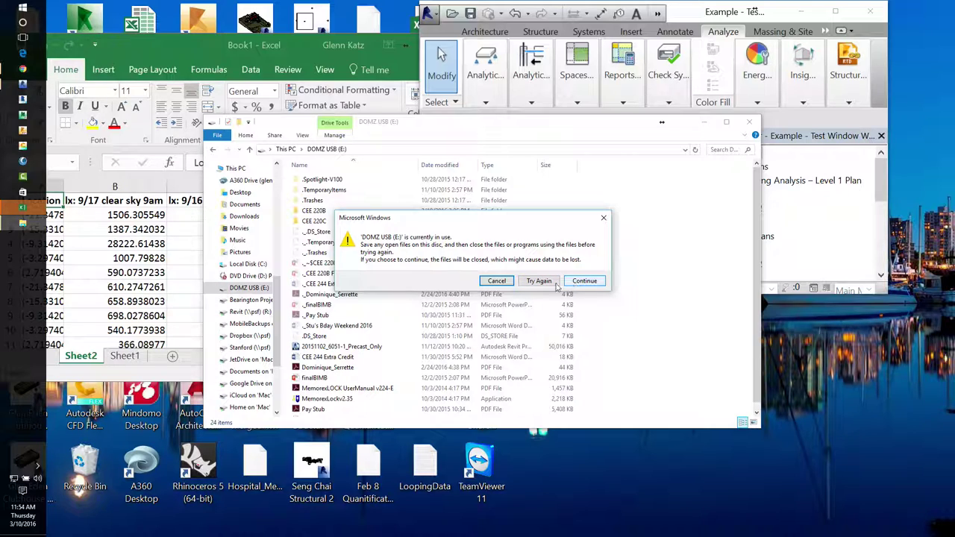
{"action": "left_click", "coordinate": [498, 282]}
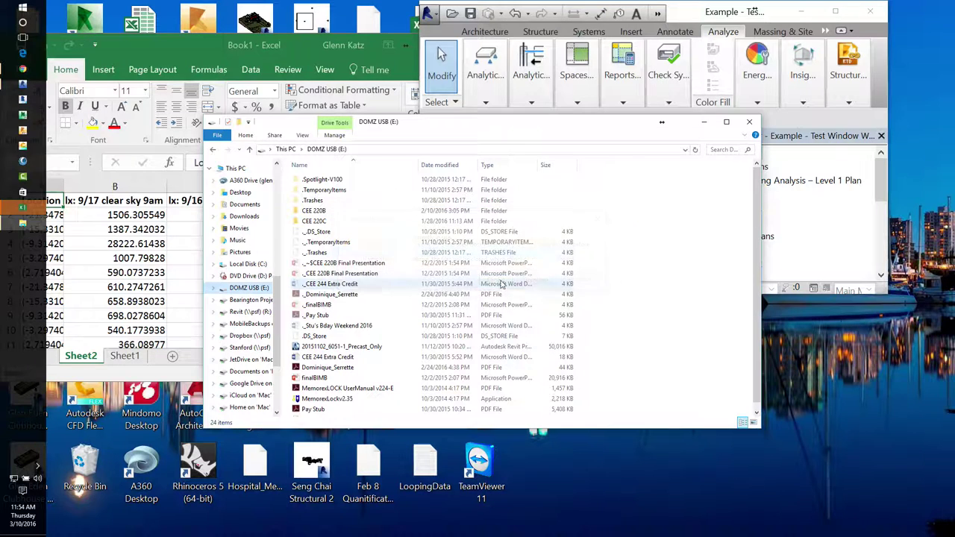
{"action": "left_click", "coordinate": [749, 122]}
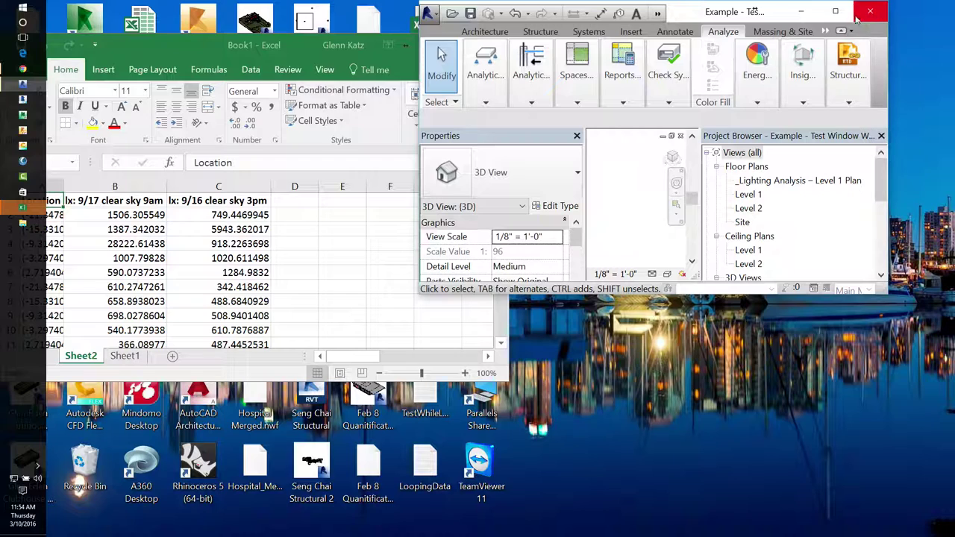
- Close the open views of the Example - Test Window Width and Height Pairs model without saving its changes
{"action": "left_click", "coordinate": [680, 137]}
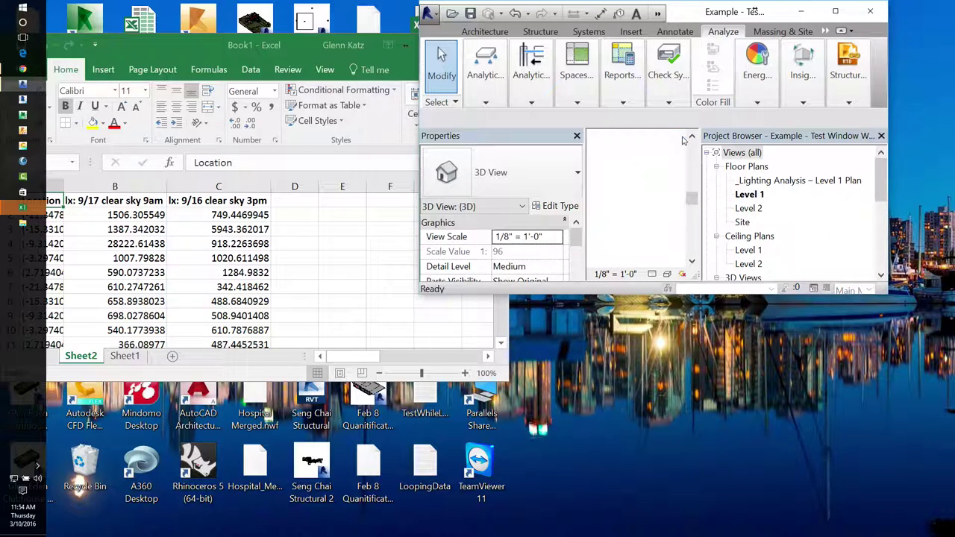
{"action": "left_click", "coordinate": [680, 136]}
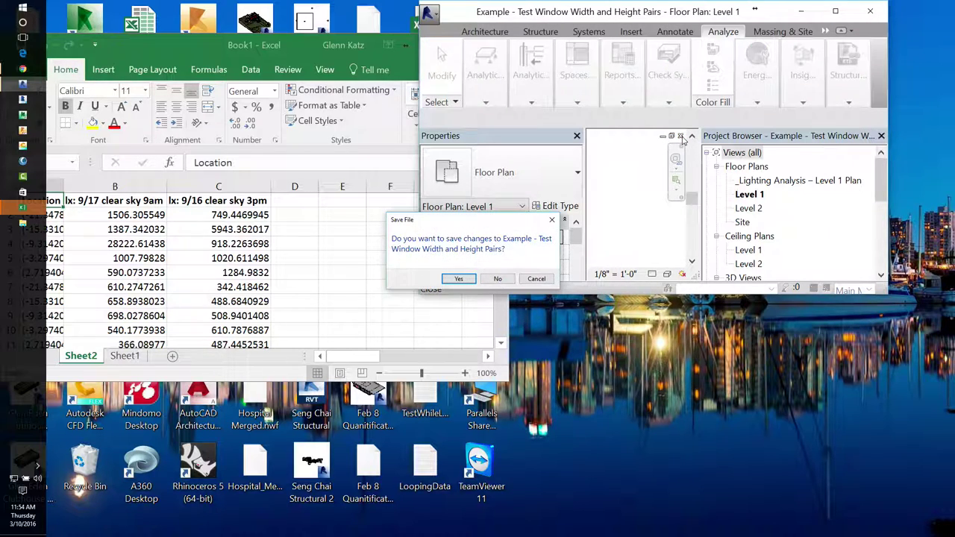
{"action": "left_click", "coordinate": [498, 279]}
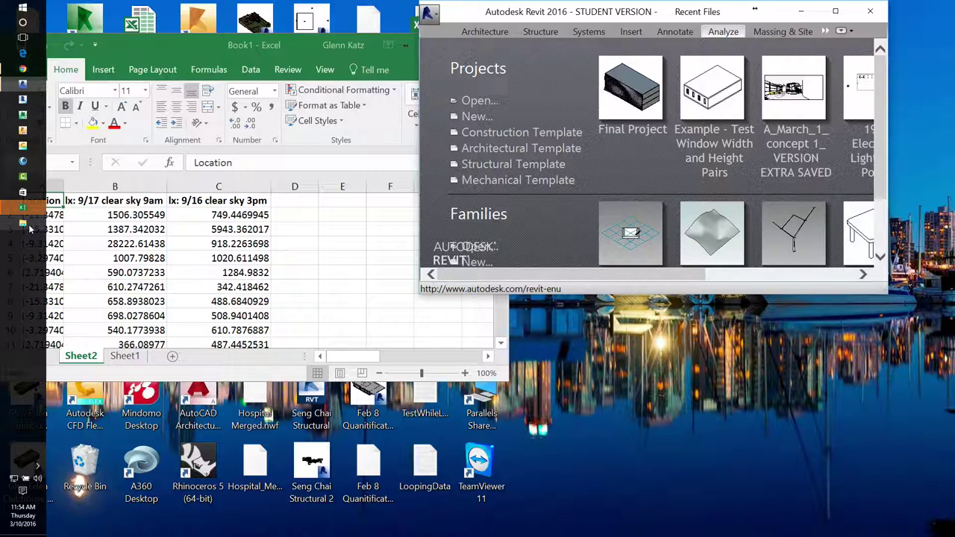
- Eject the DOMZ USB (E:) drive from File Explorer, continuing although it is in use, and minimize File Explorer
{"action": "left_click", "coordinate": [27, 225]}
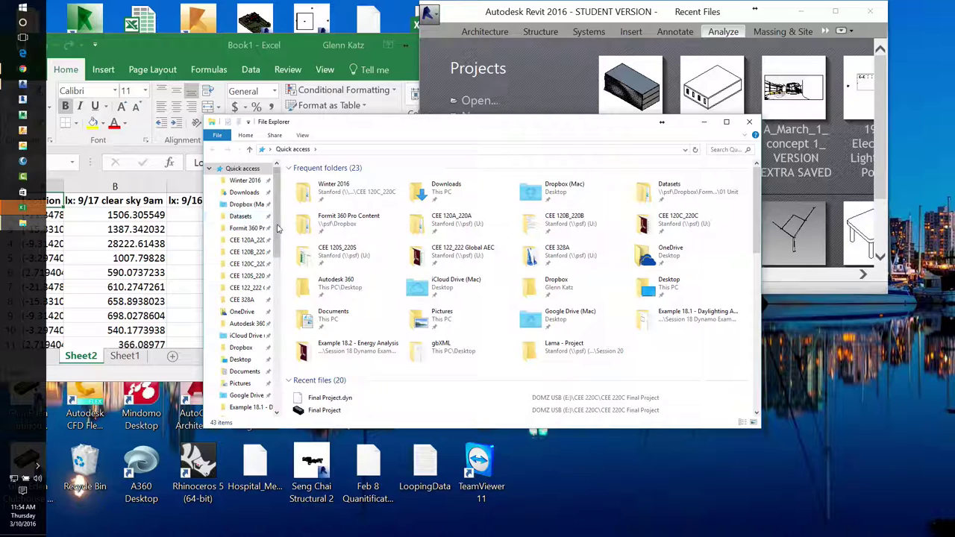
{"action": "left_click_drag", "start_coordinate": [281, 235], "coordinate": [274, 374]}
{"action": "scroll", "coordinate": [250, 269], "scroll_direction": "up", "scroll_amount": 2}
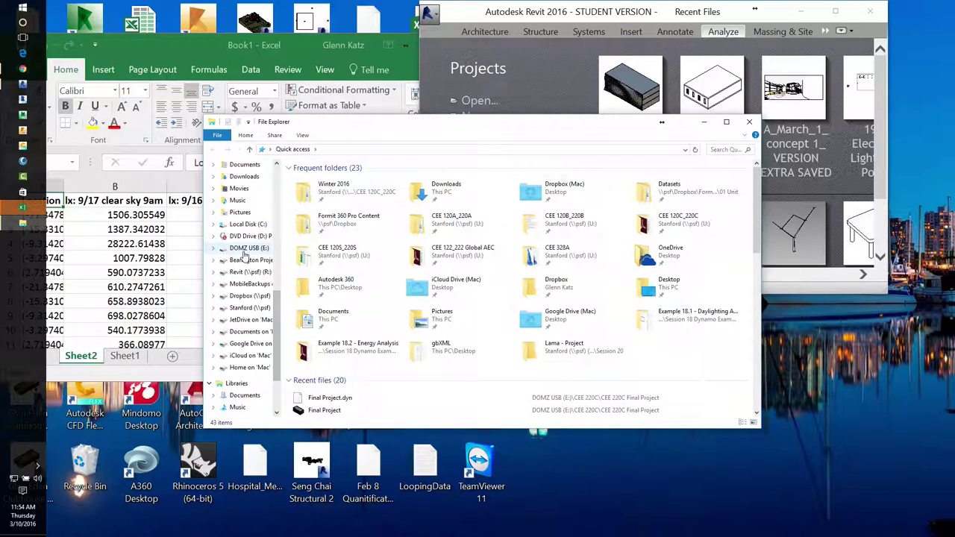
{"action": "right_click", "coordinate": [245, 251]}
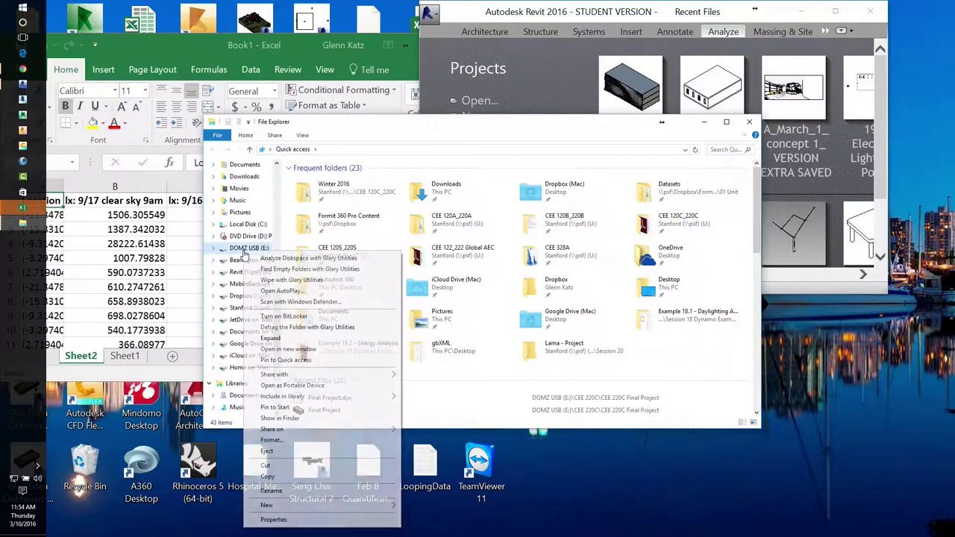
{"action": "left_click", "coordinate": [302, 452]}
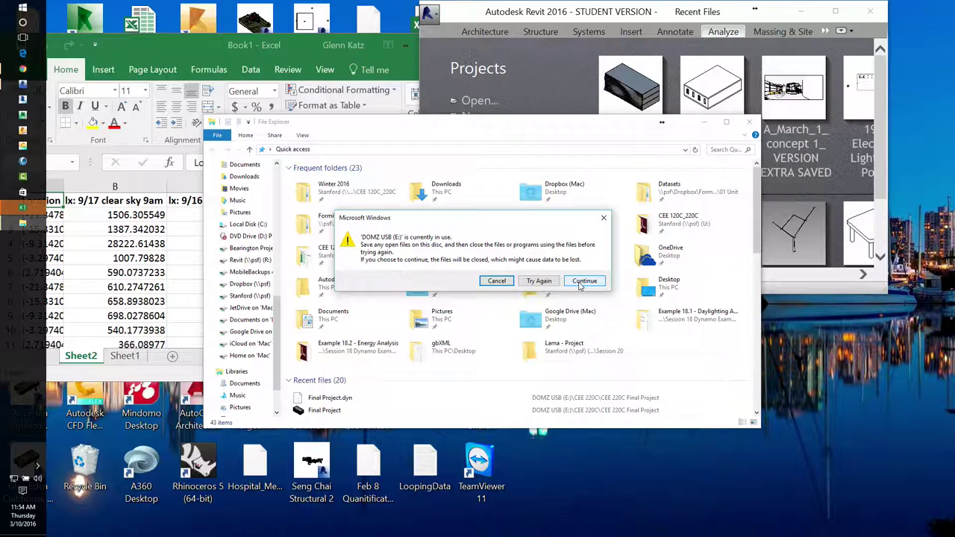
{"action": "left_click", "coordinate": [582, 282]}
{"action": "left_click", "coordinate": [544, 271]}
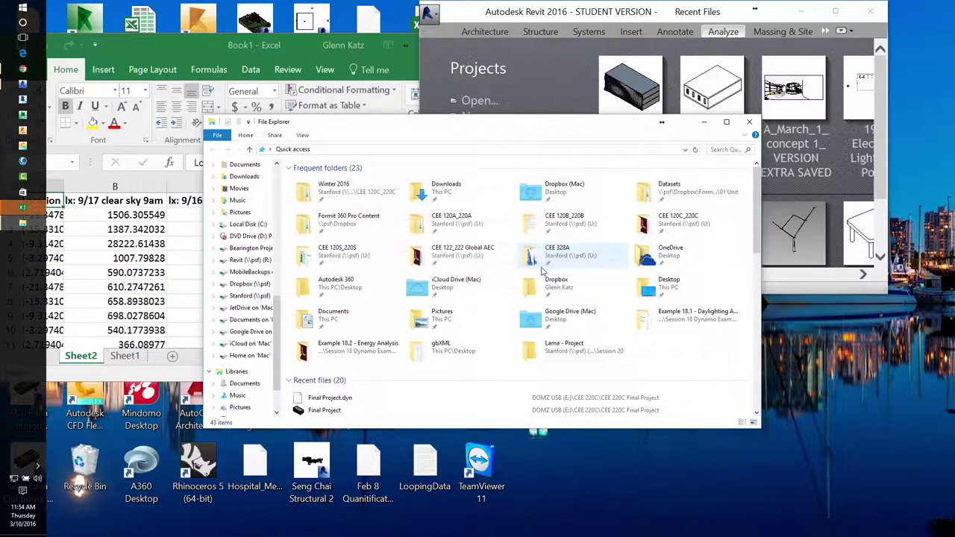
{"action": "left_click", "coordinate": [703, 121]}
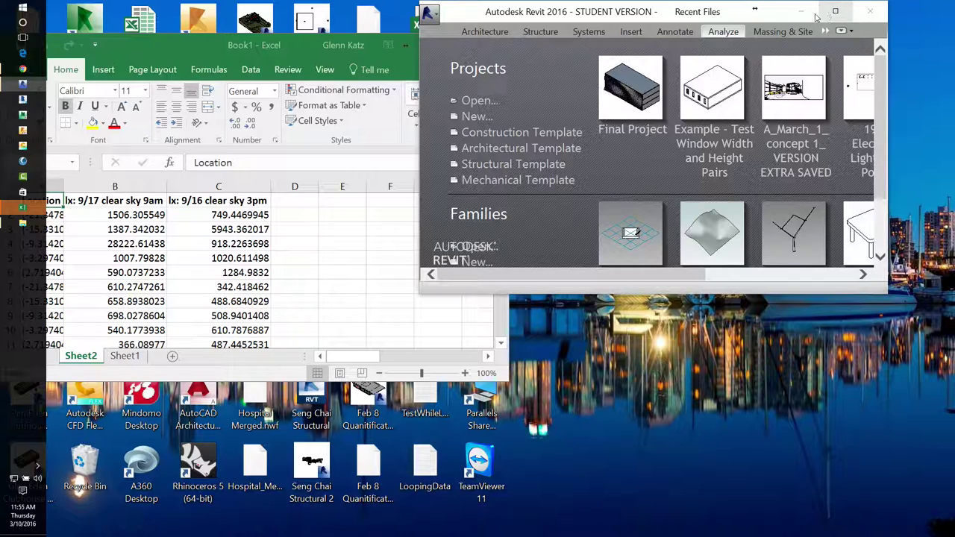
- Connect the SanDisk Ultra drive to the Windows 10 v2016 virtual machine and start opening a Revit project
{"action": "left_click_drag", "start_coordinate": [45, 309], "coordinate": [21, 312]}
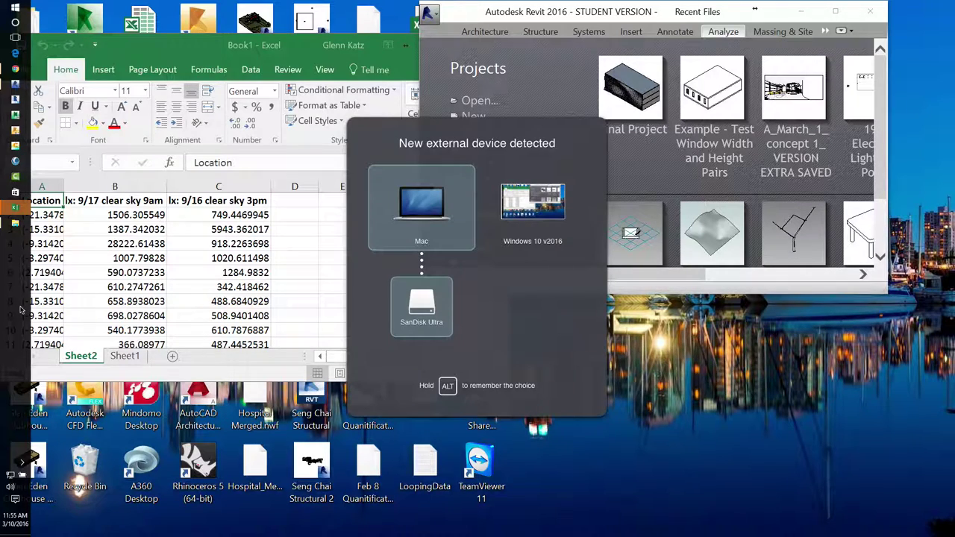
{"action": "left_click", "coordinate": [498, 205]}
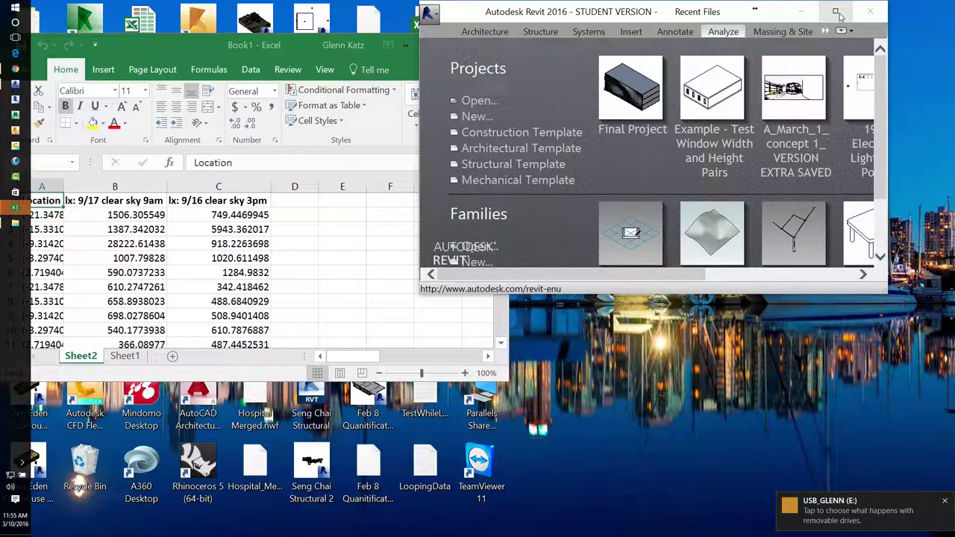
{"action": "left_click", "coordinate": [466, 102]}
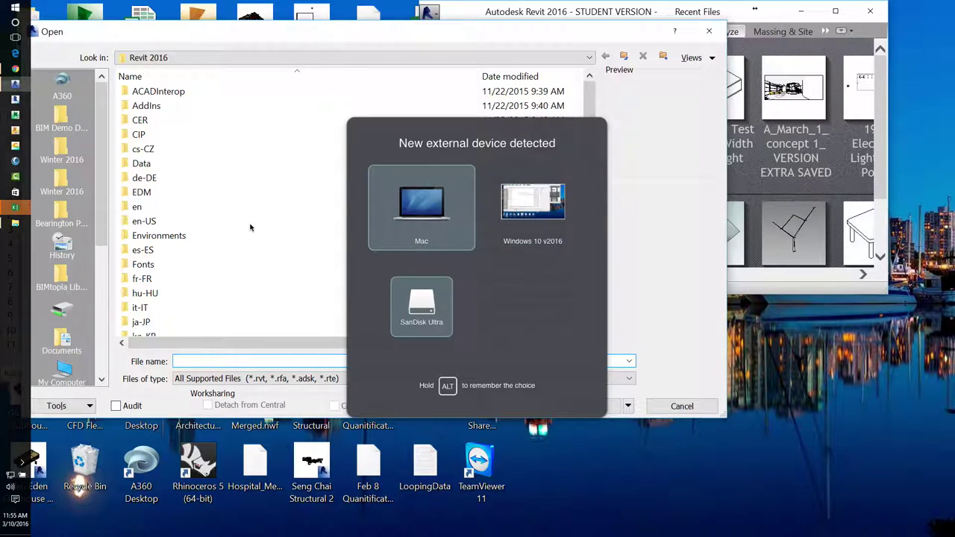
{"action": "left_click", "coordinate": [541, 207]}
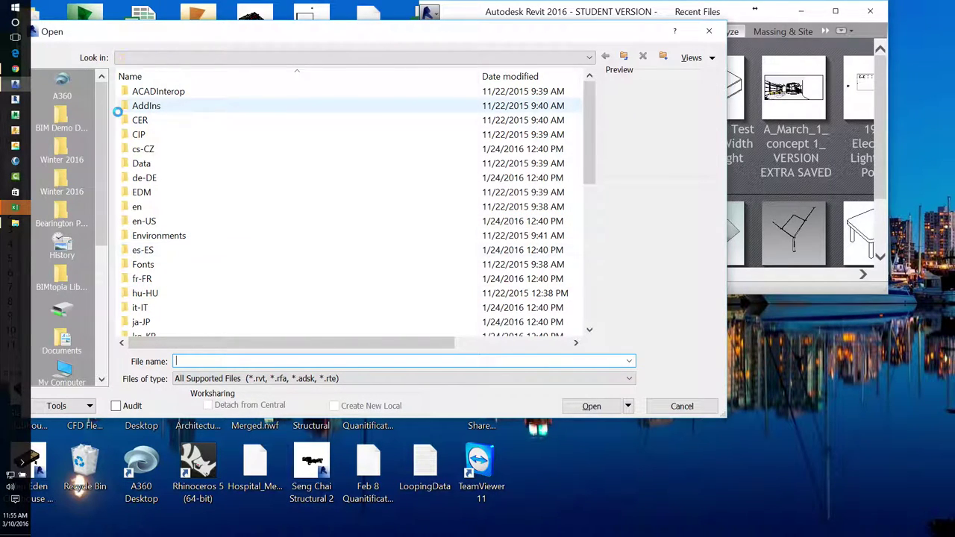
- Open the Assignment3 project from the AG folder on the newly connected USB drive (E:)
{"action": "scroll", "coordinate": [74, 150], "scroll_direction": "down", "scroll_amount": 5}
{"action": "left_click", "coordinate": [62, 153]}
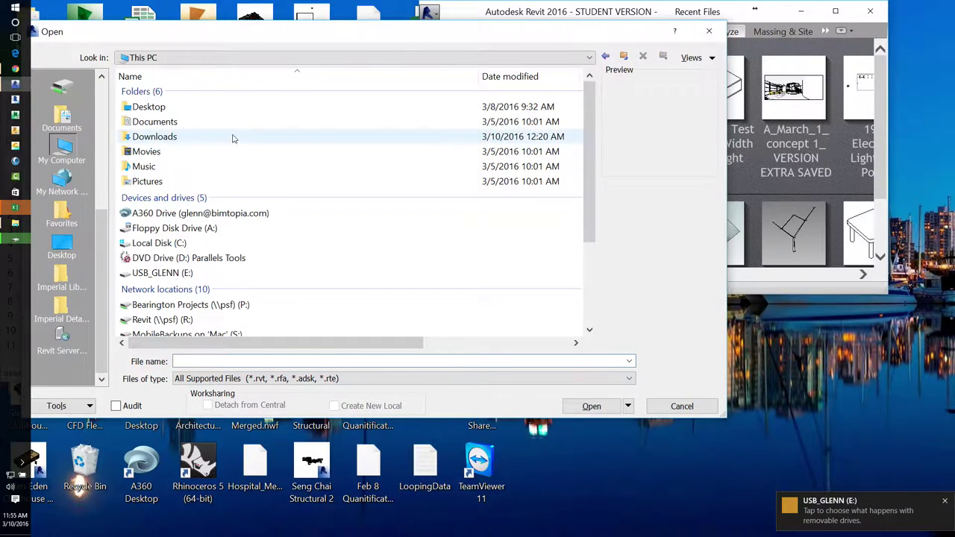
{"action": "left_click", "coordinate": [162, 278]}
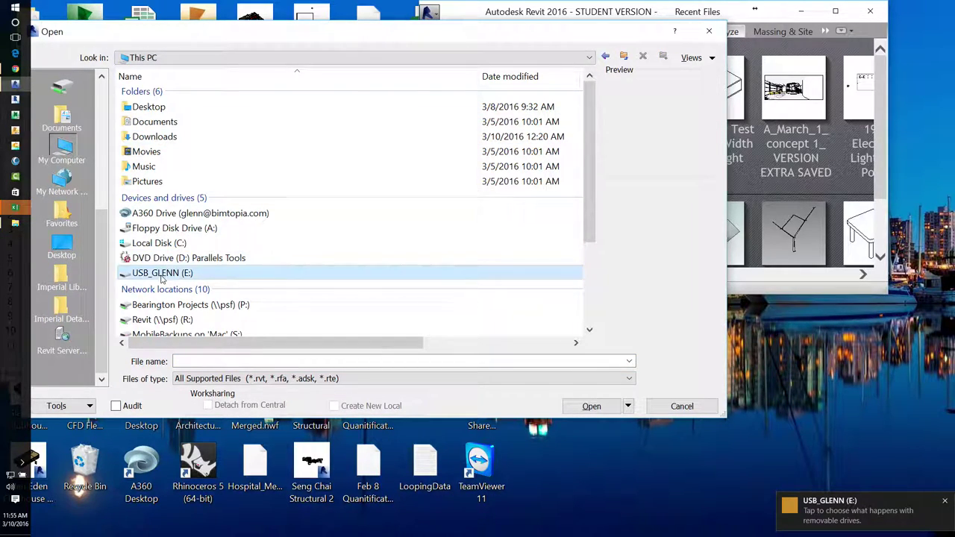
{"action": "double_click", "coordinate": [161, 276]}
{"action": "double_click", "coordinate": [128, 182]}
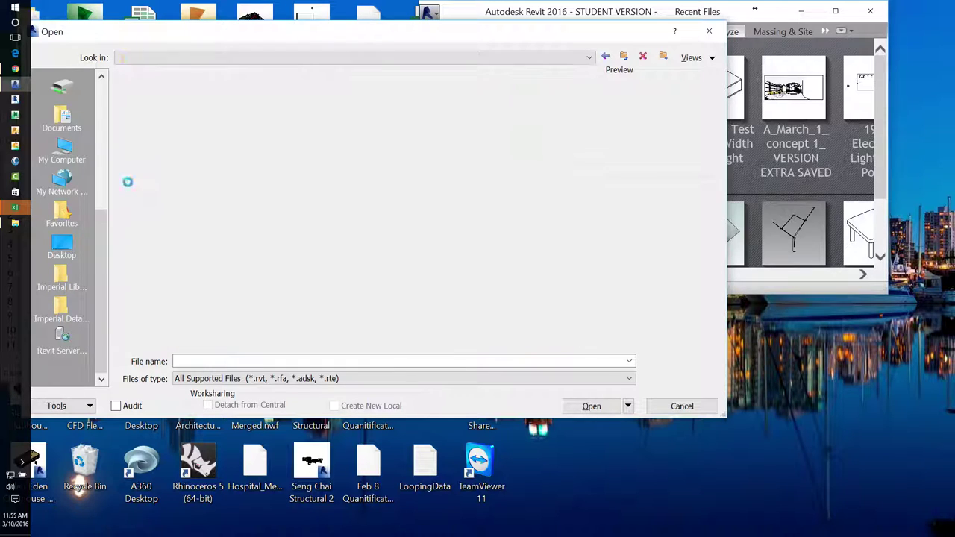
{"action": "left_click_drag", "start_coordinate": [194, 37], "coordinate": [335, 118]}
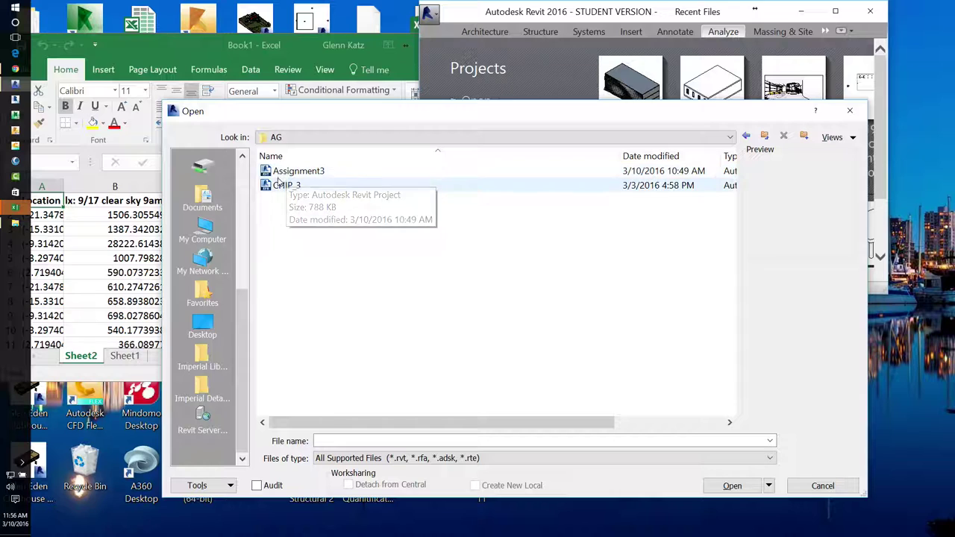
{"action": "double_click", "coordinate": [277, 171]}
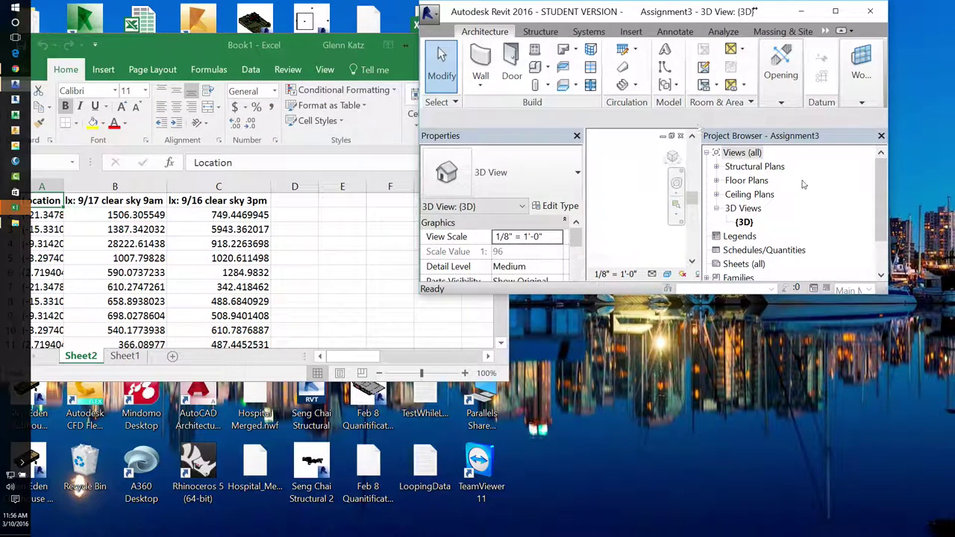
- Maximize the Revit window and turn on Show Mass Form and Floors to inspect the Assignment3 masses in the 3D view
{"action": "left_click", "coordinate": [835, 11]}
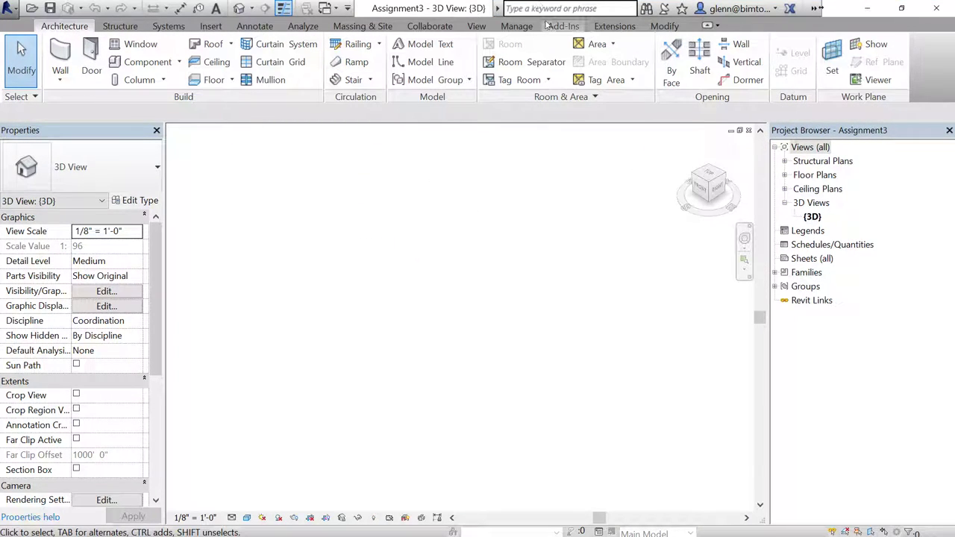
{"action": "left_click", "coordinate": [362, 26]}
{"action": "left_click", "coordinate": [88, 55]}
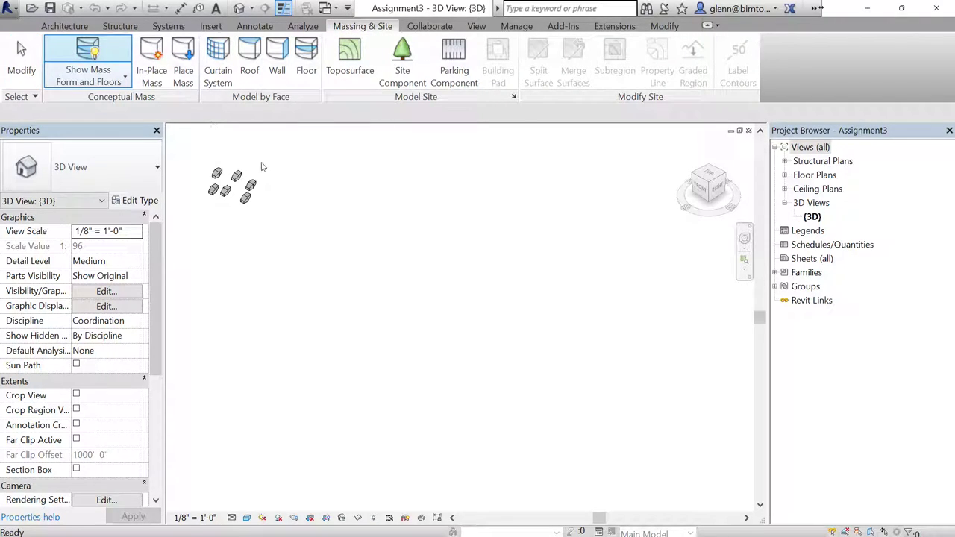
{"action": "middle_click_drag", "start_coordinate": [239, 221], "coordinate": [450, 284]}
{"action": "scroll", "coordinate": [444, 282], "scroll_direction": "down", "scroll_amount": 2}
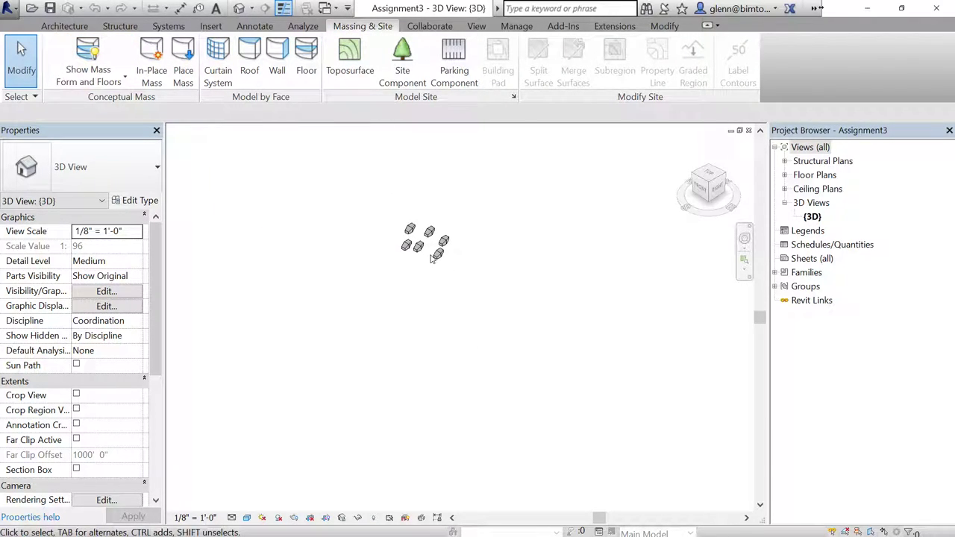
{"action": "scroll", "coordinate": [427, 250], "scroll_direction": "up", "scroll_amount": 6}
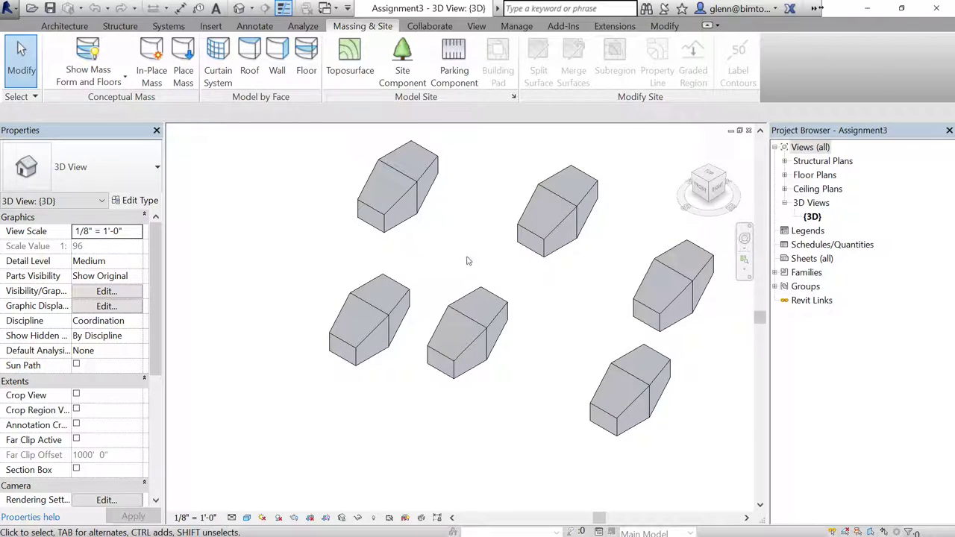
{"action": "middle_click_drag", "start_coordinate": [465, 262], "coordinate": [445, 270]}
{"action": "middle_click_drag", "start_coordinate": [473, 328], "coordinate": [475, 333]}
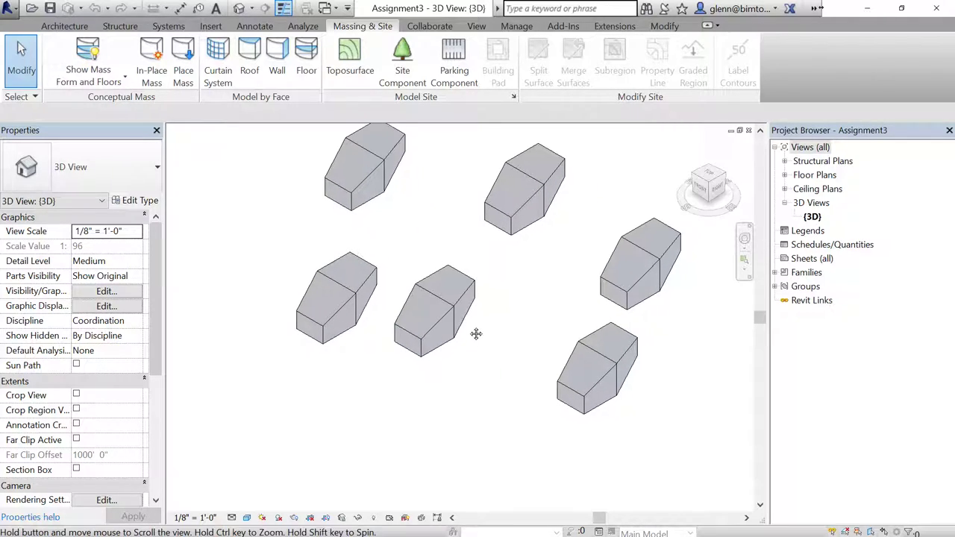
{"action": "key", "text": "super"}
{"action": "key", "text": "super"}
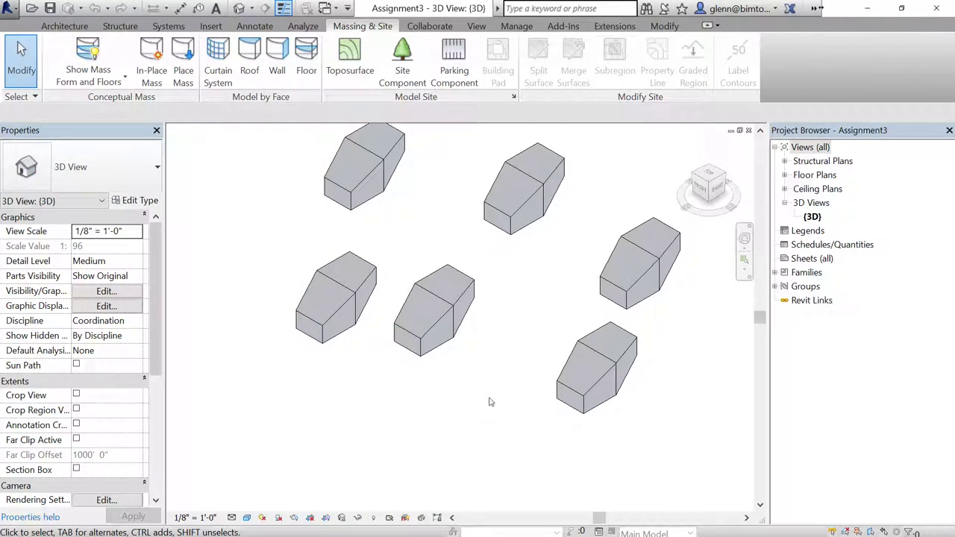
{"action": "scroll", "coordinate": [492, 388], "scroll_direction": "down", "scroll_amount": 1}
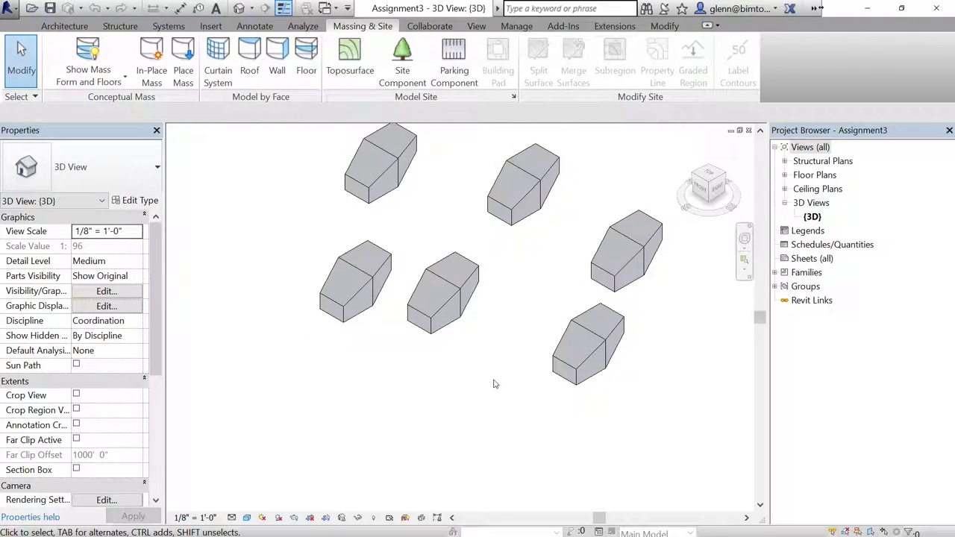
{"action": "middle_click_drag", "start_coordinate": [493, 383], "coordinate": [498, 380]}
{"action": "key", "text": "super"}
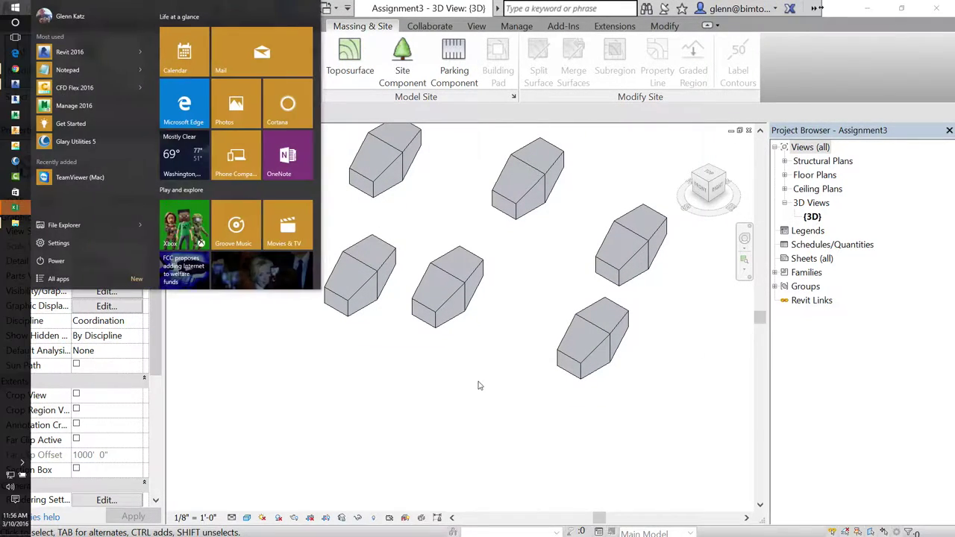
{"action": "key", "text": "super"}
{"action": "mouse_move", "coordinate": [454, 335]}
{"action": "middle_mouse_down"}
{"action": "mouse_move", "coordinate": [463, 391]}
{"action": "mouse_move", "coordinate": [440, 386]}
{"action": "mouse_move", "coordinate": [428, 358]}
{"action": "mouse_move", "coordinate": [425, 381]}
{"action": "mouse_move", "coordinate": [441, 388]}
{"action": "mouse_move", "coordinate": [459, 362]}
{"action": "mouse_move", "coordinate": [440, 343]}
{"action": "middle_mouse_up"}
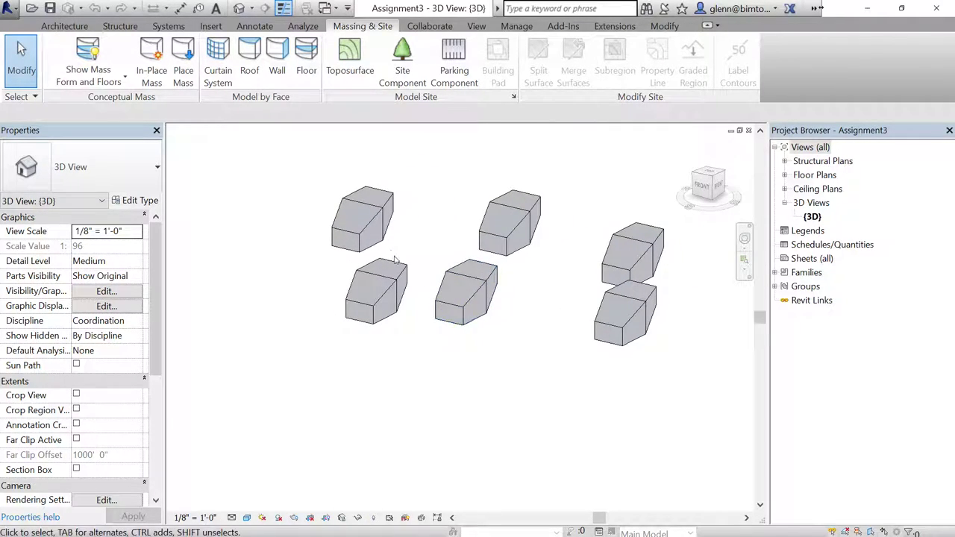
- View one of the CHIP_3 masses from the top and set its Angle to 15 degrees
{"action": "left_click", "coordinate": [371, 223]}
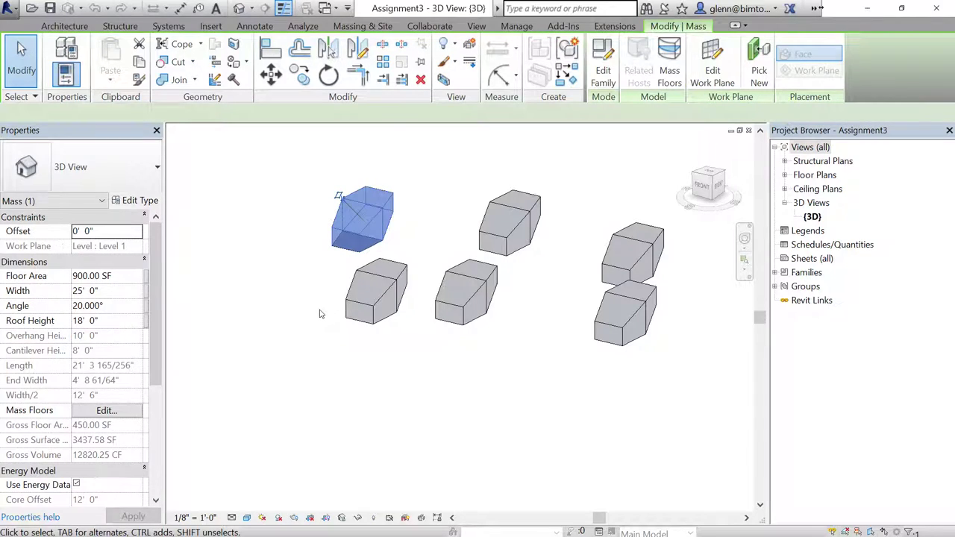
{"action": "middle_click_drag", "start_coordinate": [330, 331], "coordinate": [473, 341], "text": "shift"}
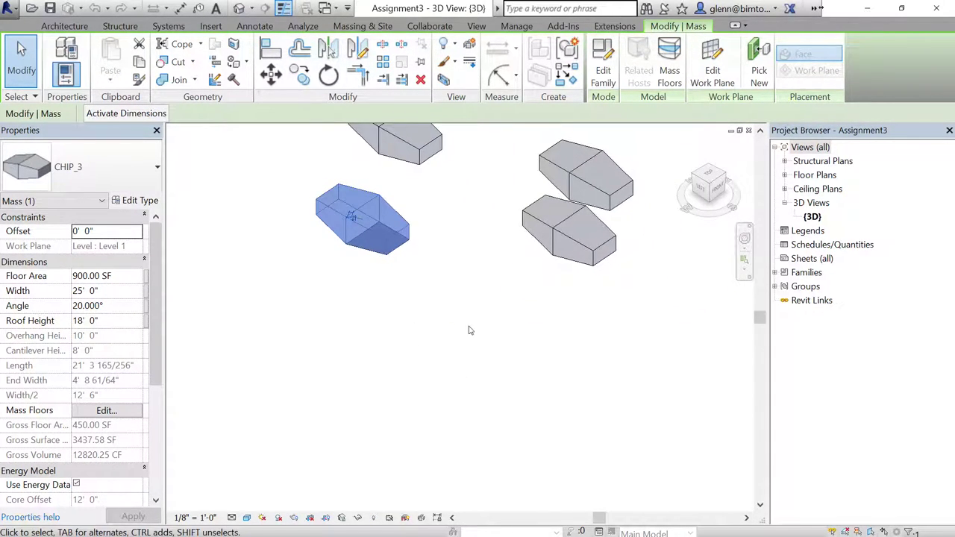
{"action": "middle_click_drag", "start_coordinate": [425, 432], "coordinate": [447, 445]}
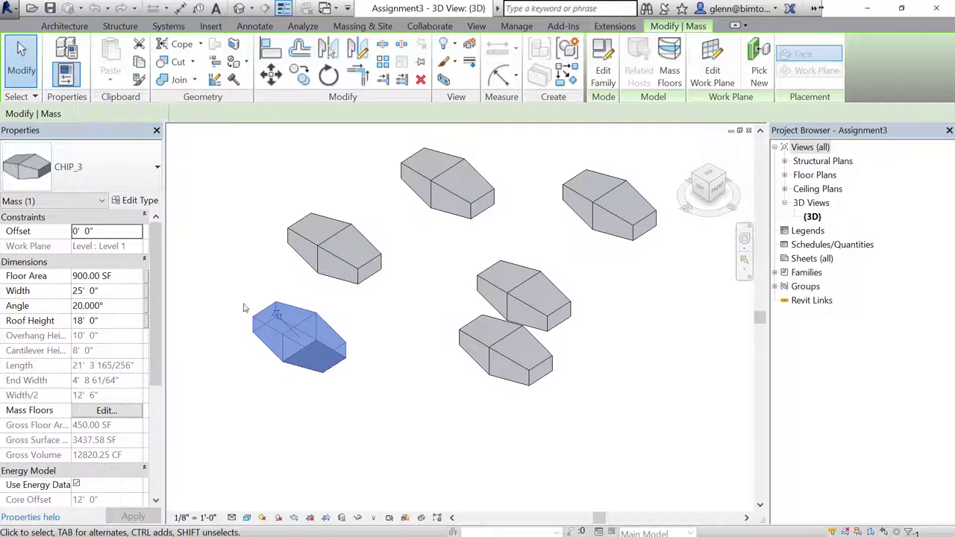
{"action": "left_click", "coordinate": [711, 177]}
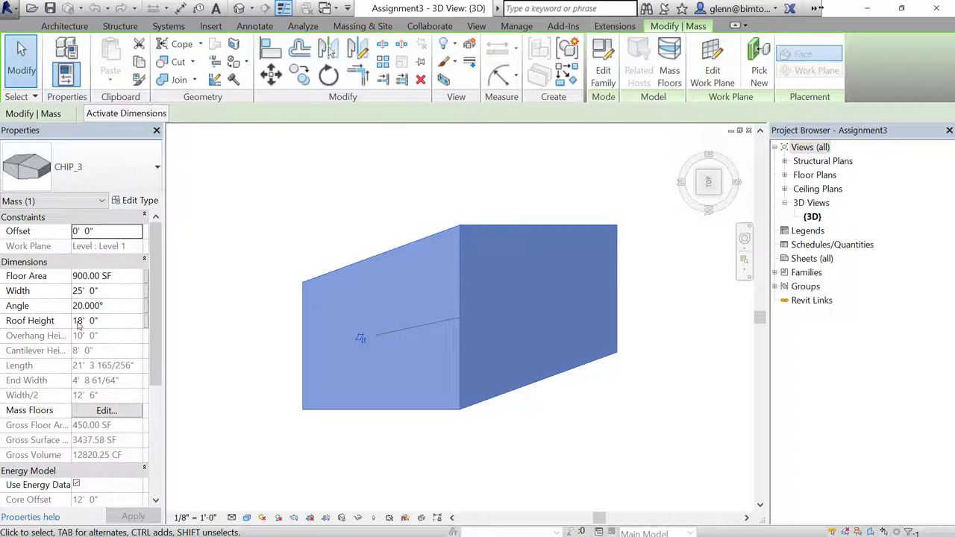
{"action": "left_click", "coordinate": [109, 305]}
{"action": "left_click_drag", "start_coordinate": [85, 306], "coordinate": [58, 313]}
{"action": "type", "text": "15"}
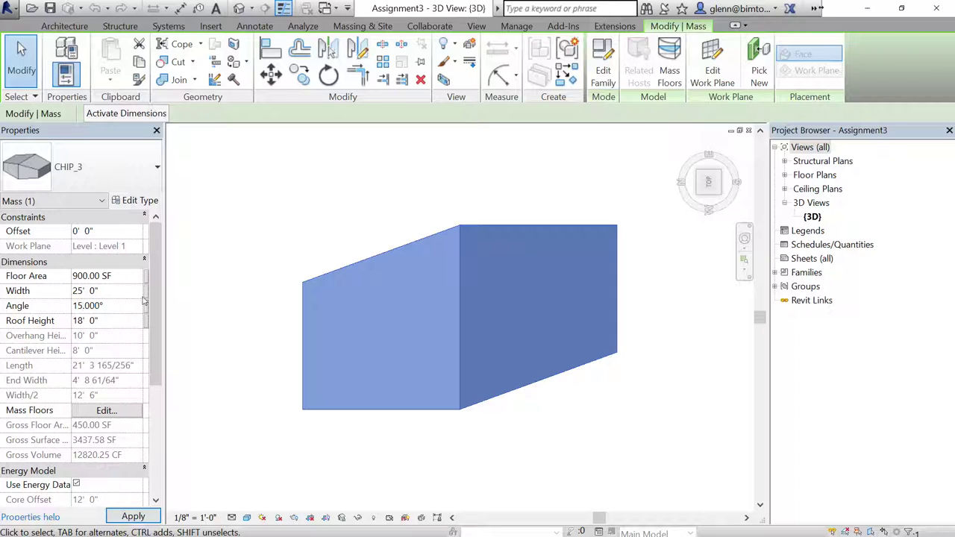
{"action": "left_click", "coordinate": [183, 345]}
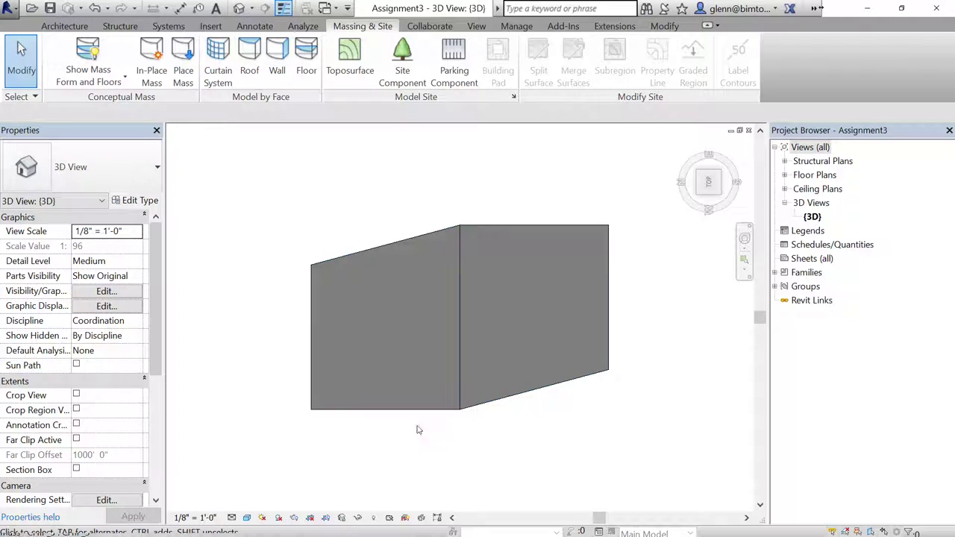
- Open the family of the 15-degree CHIP_3 mass for editing
{"action": "middle_click_drag", "start_coordinate": [488, 433], "coordinate": [356, 444], "text": "shift"}
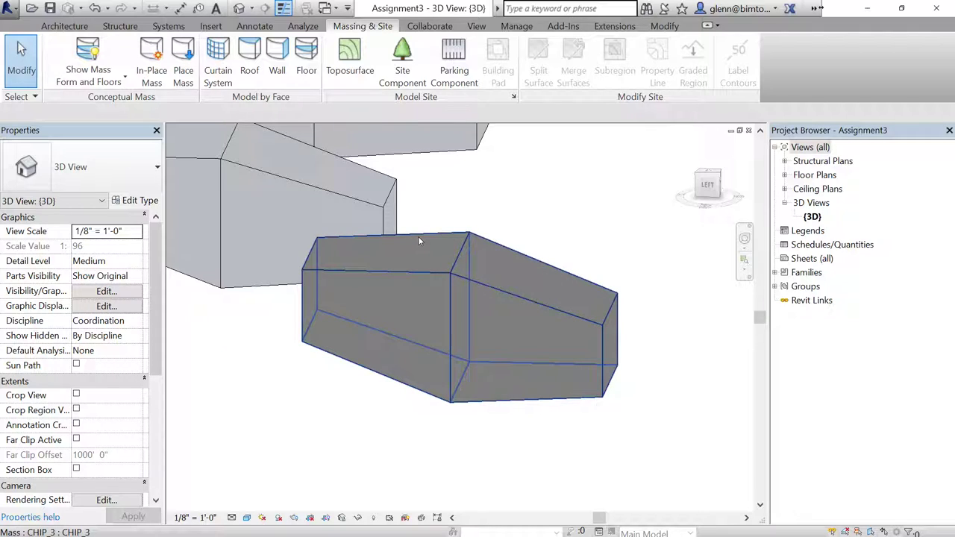
{"action": "left_click", "coordinate": [516, 26]}
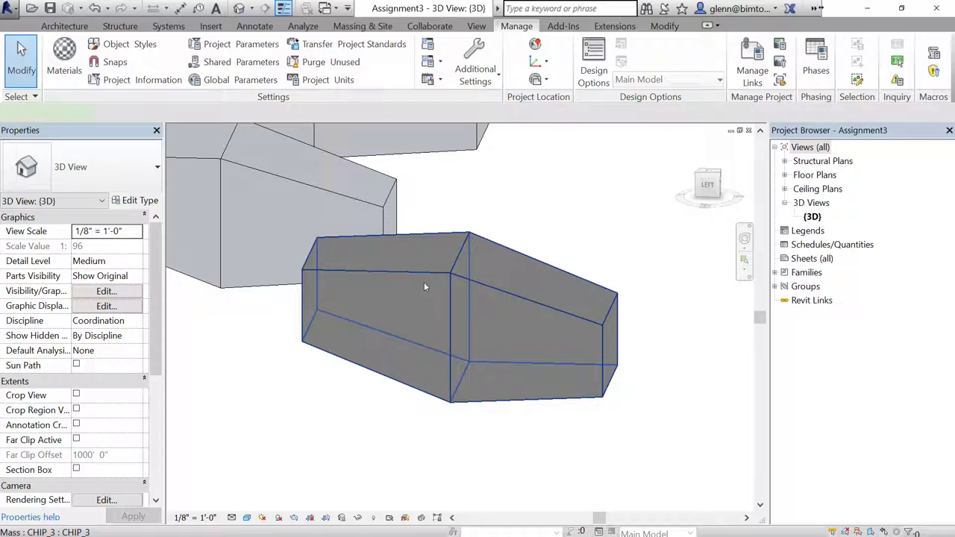
{"action": "right_click", "coordinate": [423, 282]}
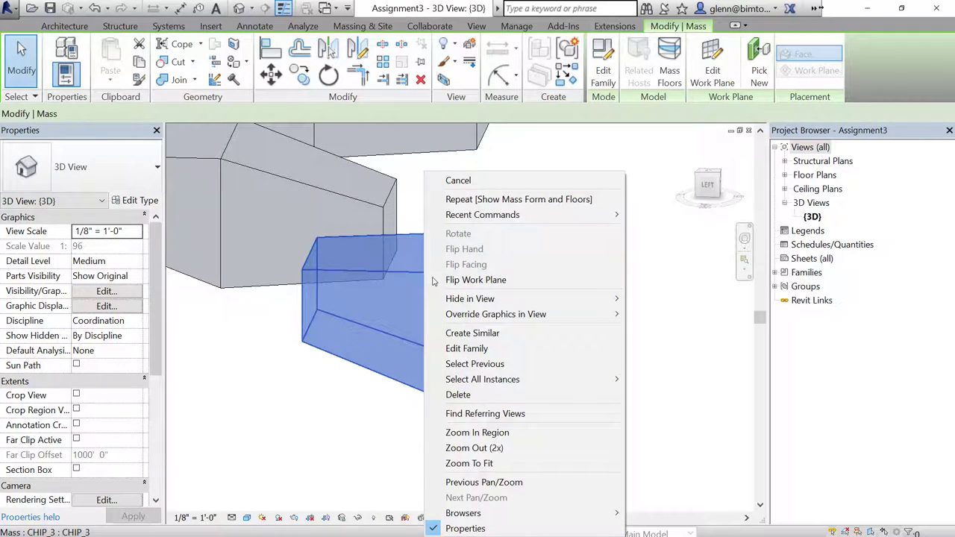
{"action": "left_click", "coordinate": [467, 348]}
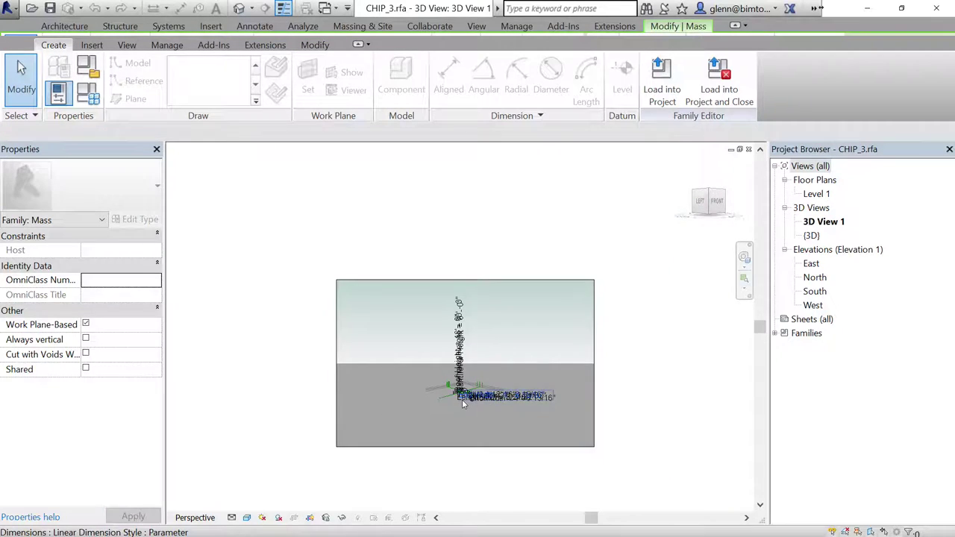
- Examine the solid form in the CHIP_3 family, its locked constraints, and the reference planes and labelled dimensions around it
{"action": "scroll", "coordinate": [461, 400], "scroll_direction": "up", "scroll_amount": 5}
{"action": "middle_click_drag", "start_coordinate": [507, 303], "coordinate": [476, 364]}
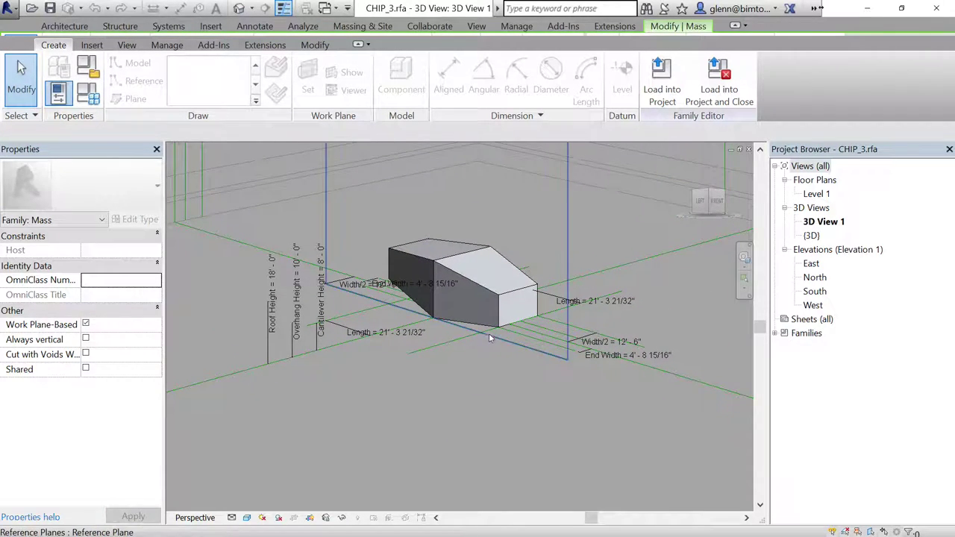
{"action": "middle_click_drag", "start_coordinate": [452, 294], "coordinate": [388, 323], "text": "shift"}
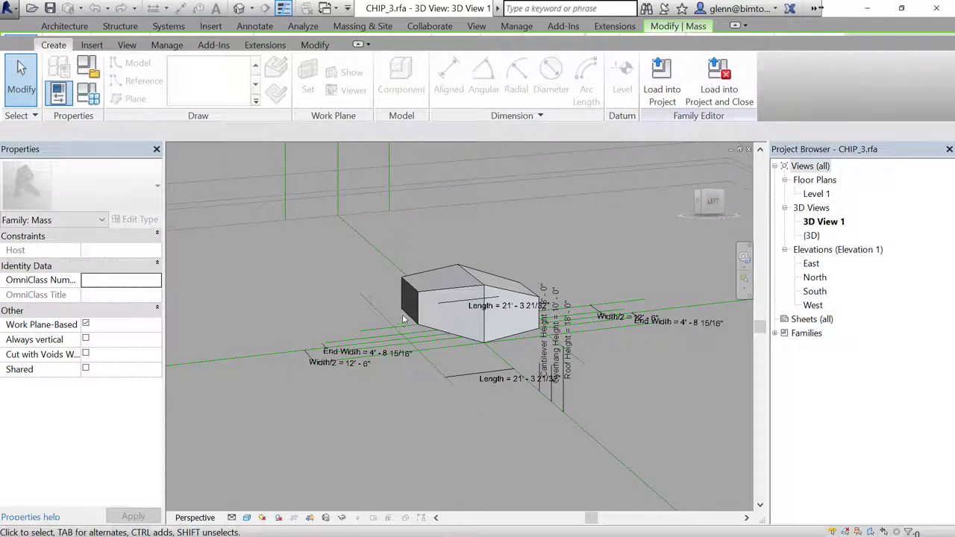
{"action": "left_click", "coordinate": [407, 313]}
{"action": "middle_click_drag", "start_coordinate": [395, 388], "coordinate": [527, 430], "text": "shift"}
{"action": "middle_click_drag", "start_coordinate": [555, 414], "coordinate": [462, 396], "text": "shift"}
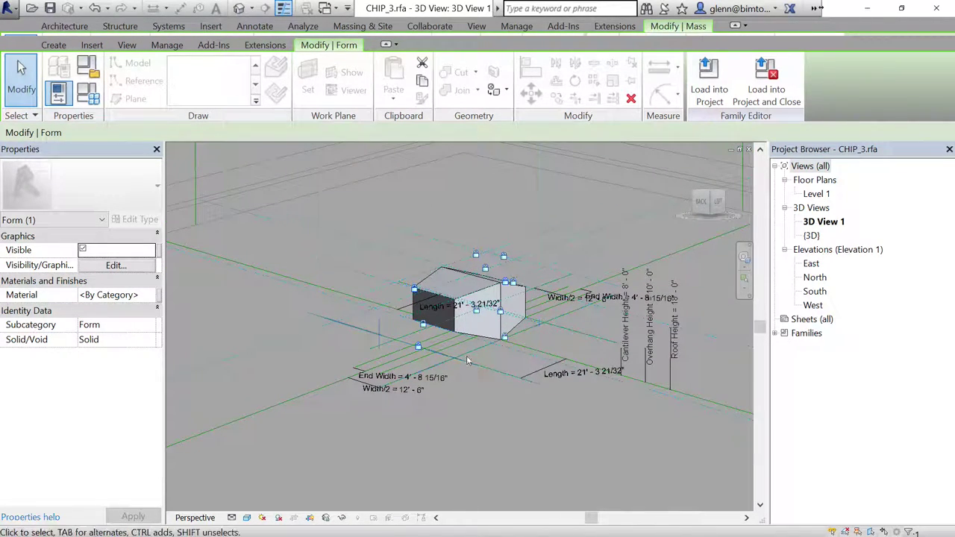
{"action": "scroll", "coordinate": [443, 334], "scroll_direction": "up", "scroll_amount": 3}
{"action": "scroll", "coordinate": [443, 334], "scroll_direction": "up", "scroll_amount": 1}
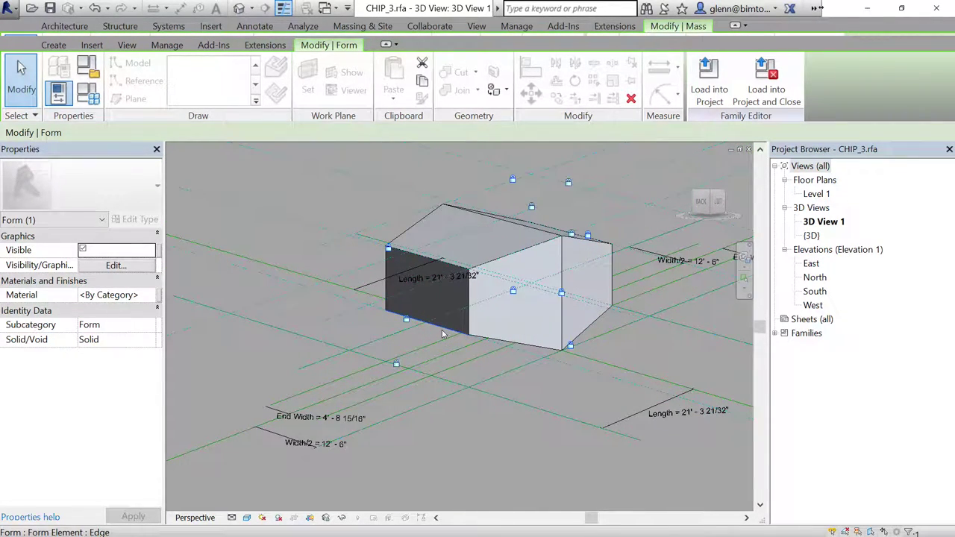
{"action": "key", "text": "Escape"}
{"action": "left_click", "coordinate": [444, 330]}
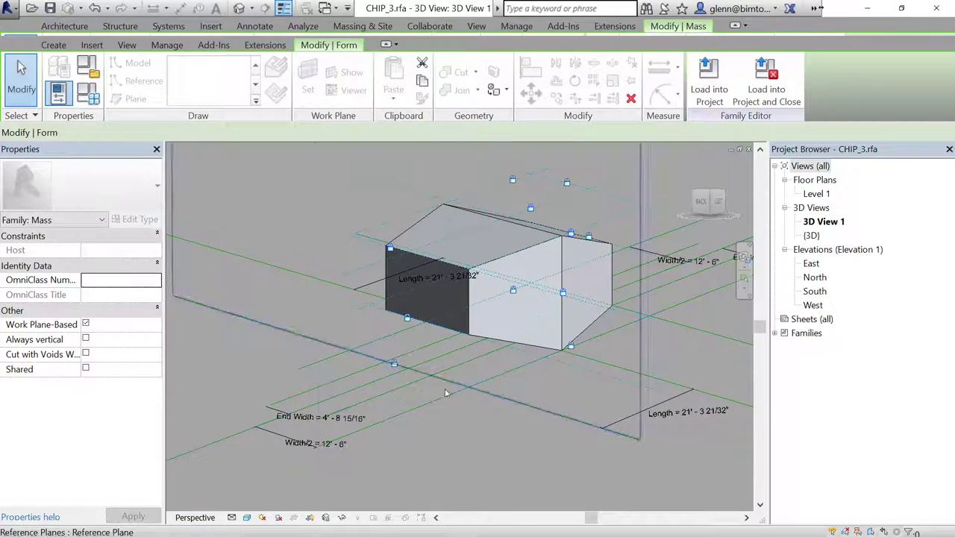
{"action": "middle_click_drag", "start_coordinate": [462, 432], "coordinate": [391, 399], "text": "shift"}
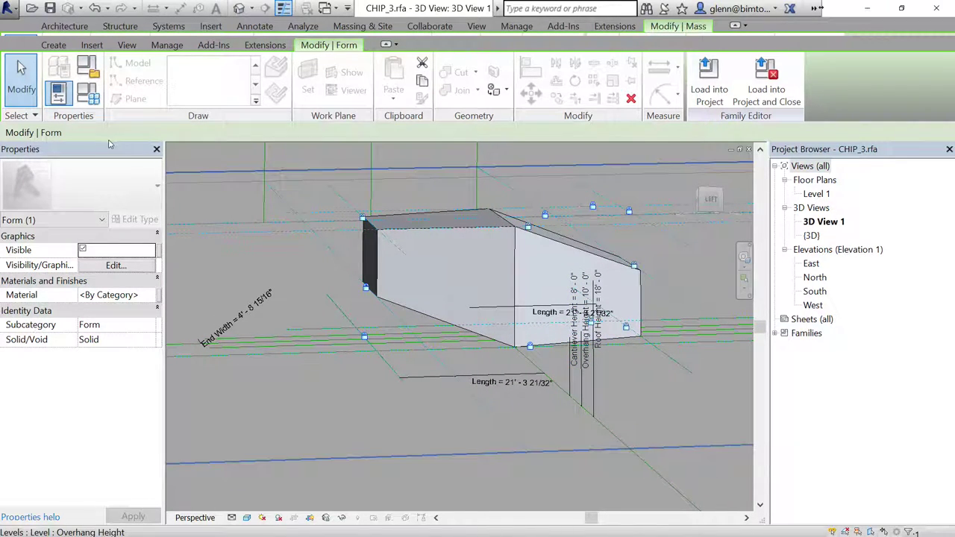
- Review the CHIP_3 parameters and formulas in Family Types without changing them, and close the family without saving
{"action": "left_click", "coordinate": [88, 92]}
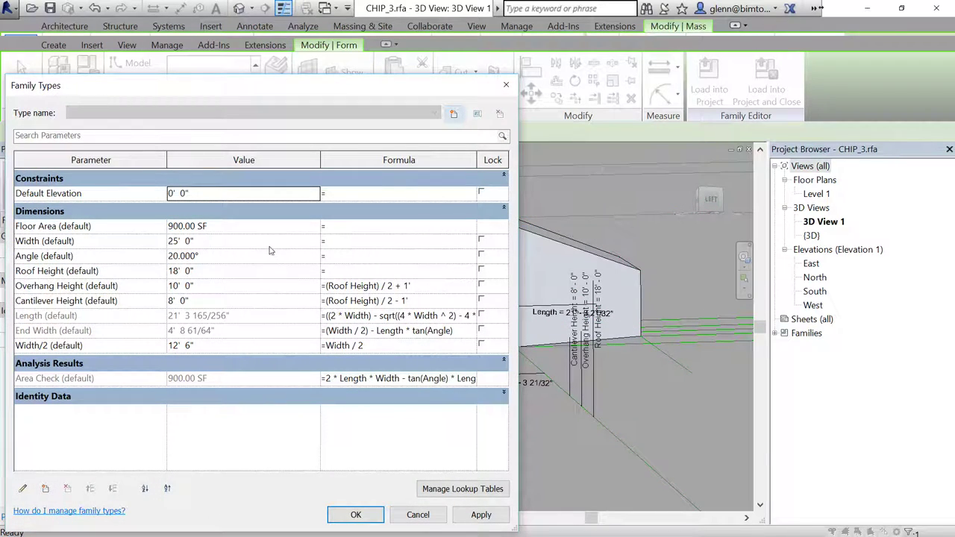
{"action": "left_click", "coordinate": [408, 516]}
{"action": "key", "text": "Escape"}
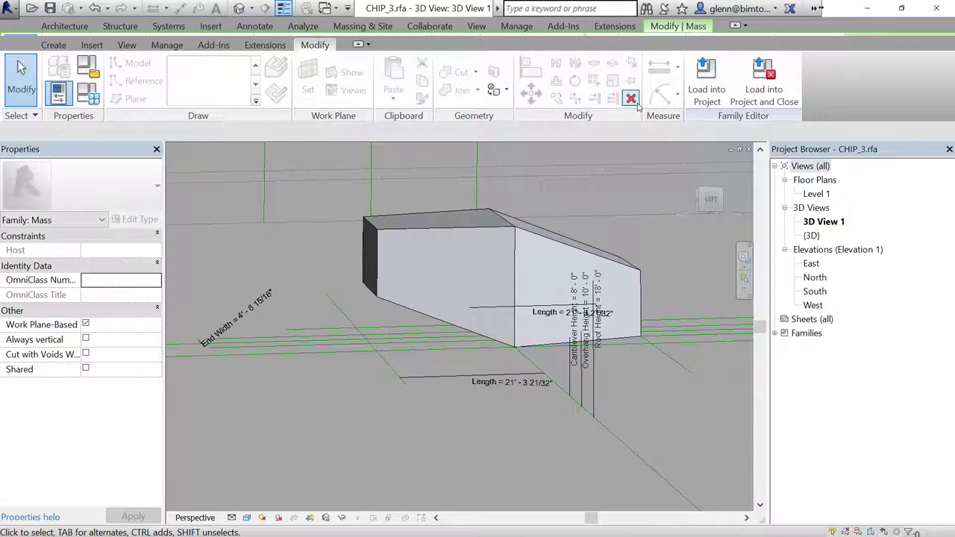
{"action": "left_click", "coordinate": [749, 149]}
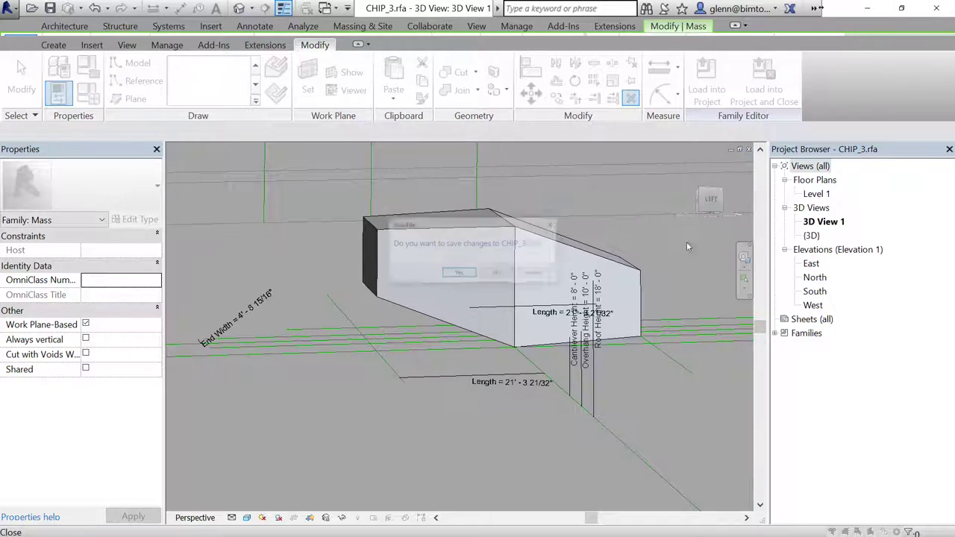
{"action": "left_click", "coordinate": [498, 273]}
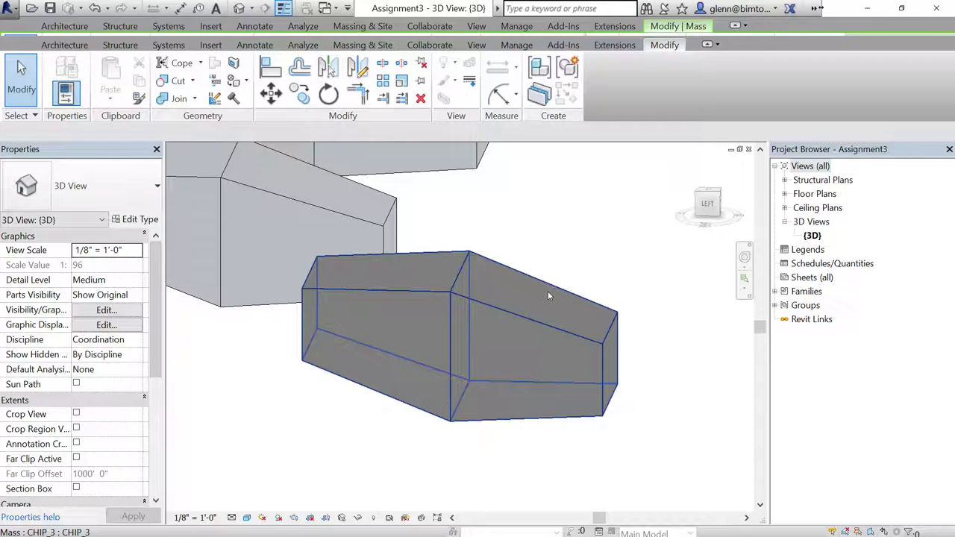
- Inspect the Assignment3 masses from several distances, and look over the add-in tools and the Insight 360 Heating Cooling tool description
{"action": "middle_click_drag", "start_coordinate": [507, 296], "coordinate": [458, 365], "text": "shift"}
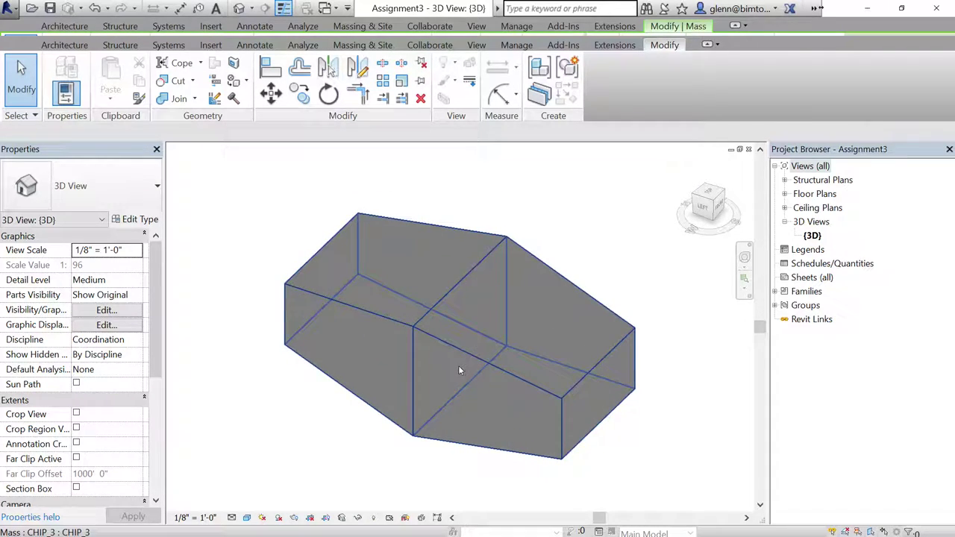
{"action": "scroll", "coordinate": [613, 349], "scroll_direction": "up", "scroll_amount": 3}
{"action": "scroll", "coordinate": [606, 379], "scroll_direction": "down", "scroll_amount": 10}
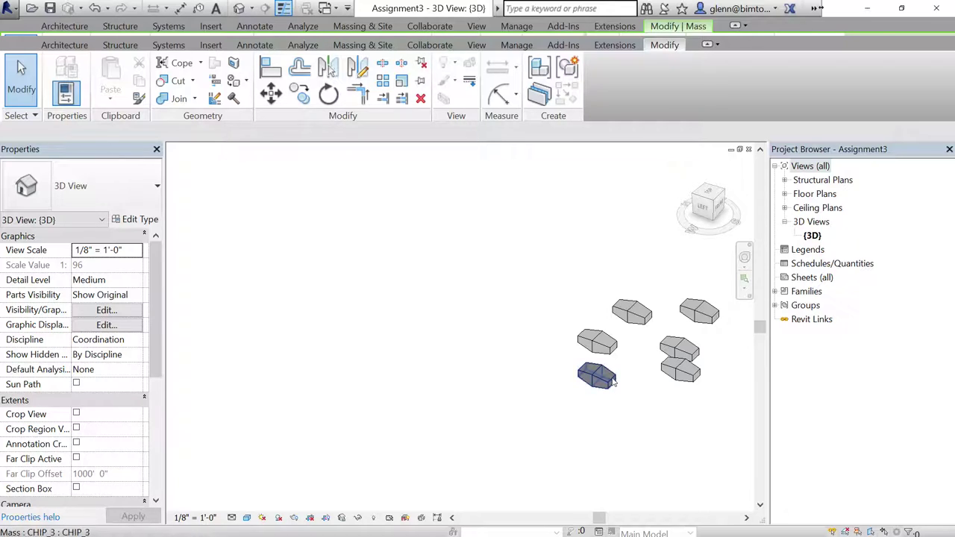
{"action": "scroll", "coordinate": [608, 381], "scroll_direction": "up", "scroll_amount": 5}
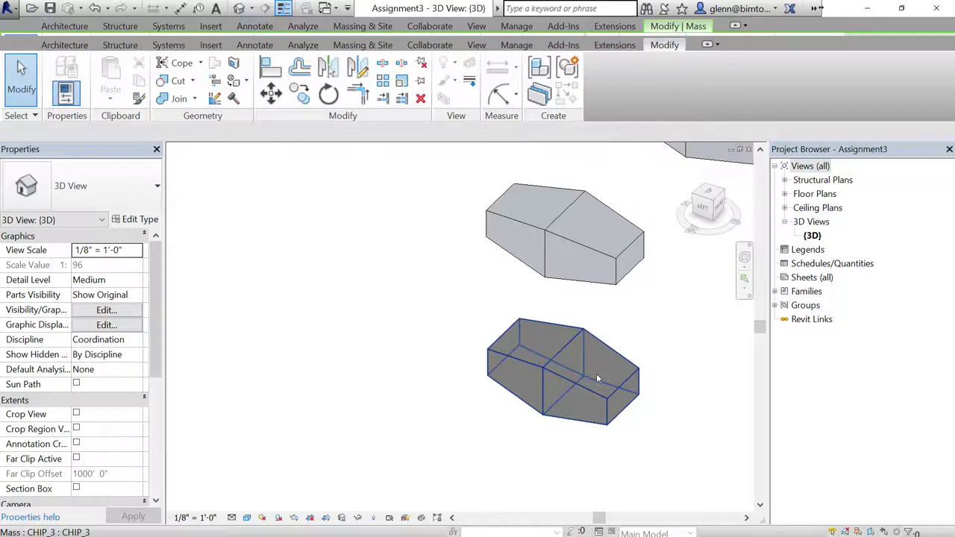
{"action": "scroll", "coordinate": [597, 373], "scroll_direction": "down", "scroll_amount": 5}
{"action": "scroll", "coordinate": [630, 363], "scroll_direction": "up", "scroll_amount": 2}
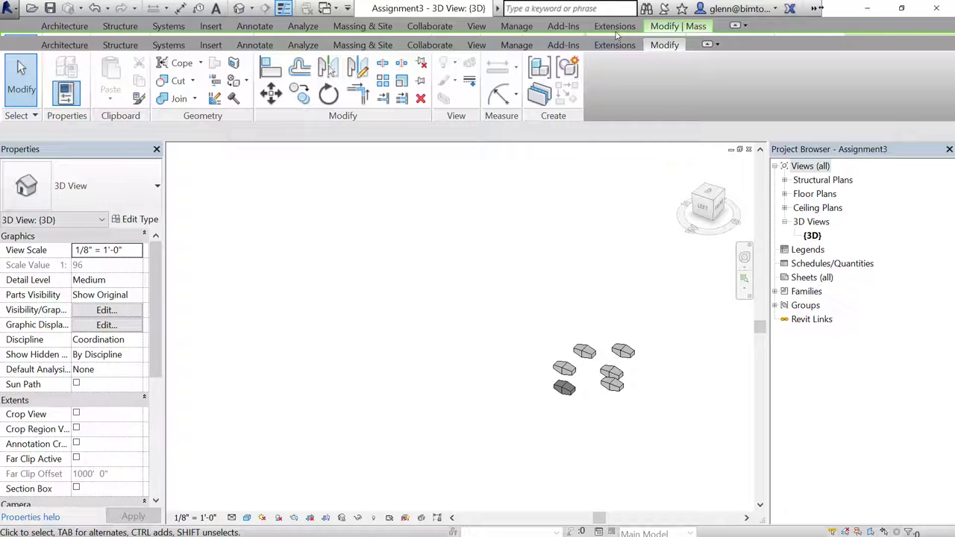
{"action": "left_click", "coordinate": [564, 44]}
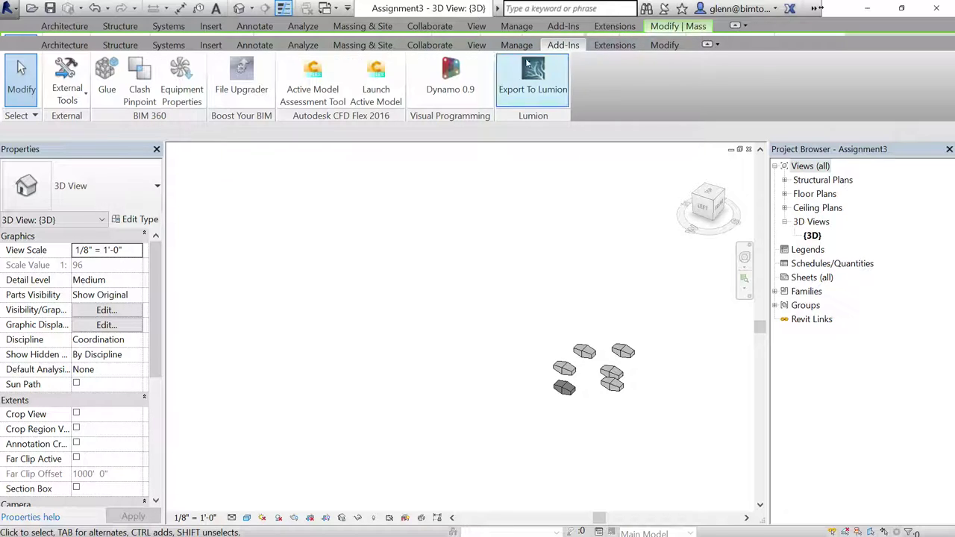
{"action": "left_click", "coordinate": [303, 45]}
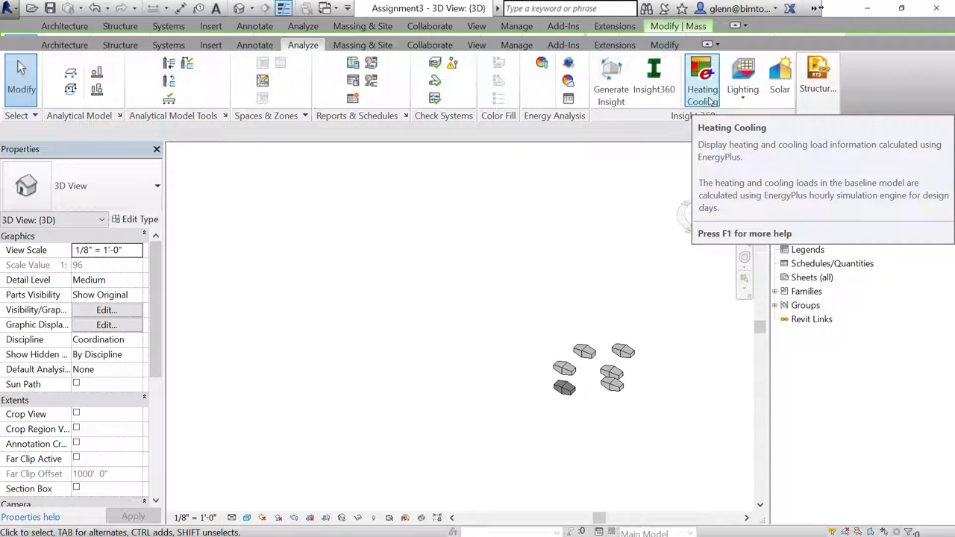
- Set the Roof Height of the mass directly behind the 15-degree one to 25' 0"
{"action": "scroll", "coordinate": [597, 404], "scroll_direction": "up", "scroll_amount": 6}
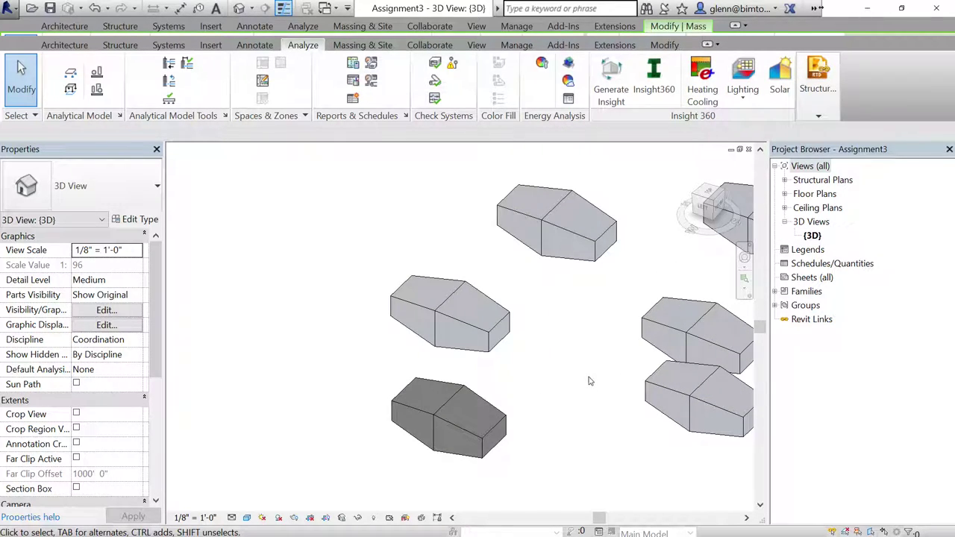
{"action": "middle_click_drag", "start_coordinate": [589, 383], "coordinate": [436, 396]}
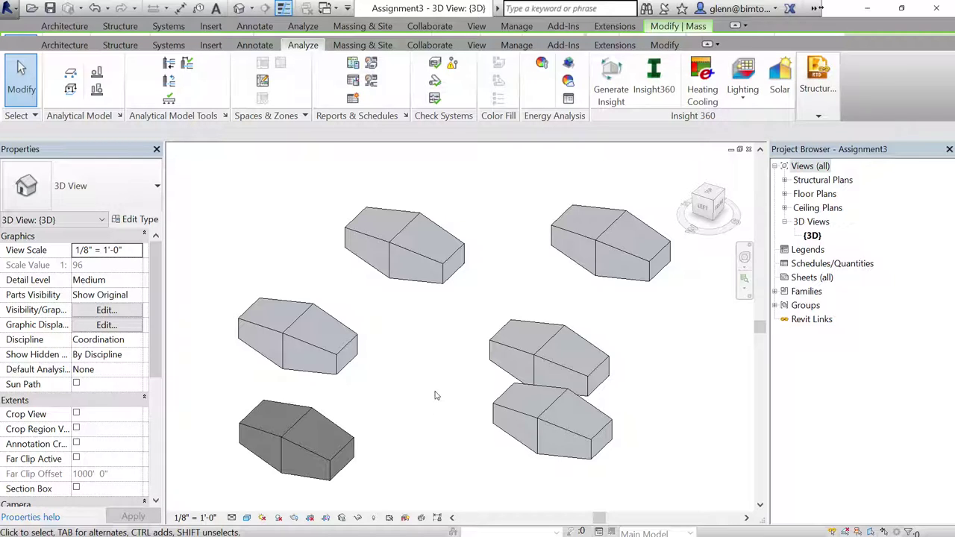
{"action": "left_click", "coordinate": [254, 349]}
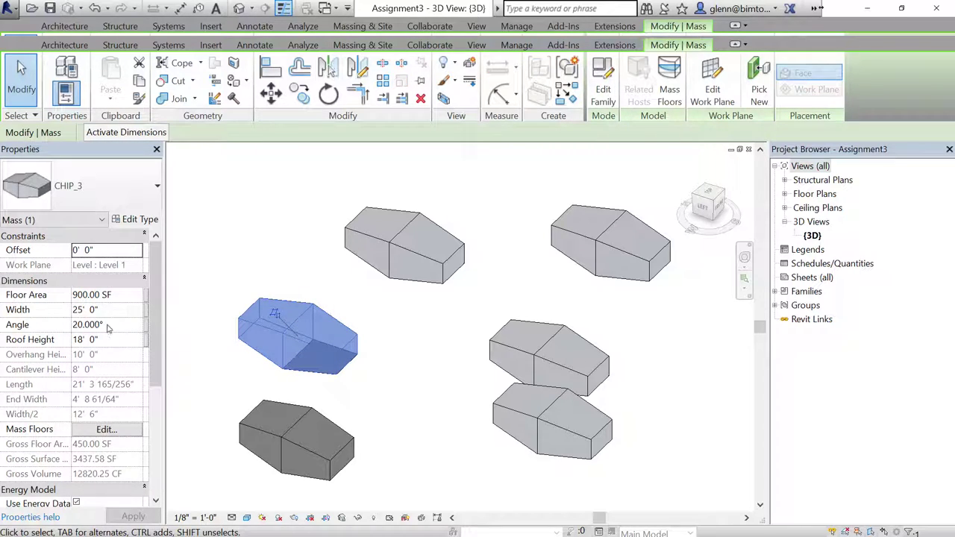
{"action": "left_click", "coordinate": [111, 335]}
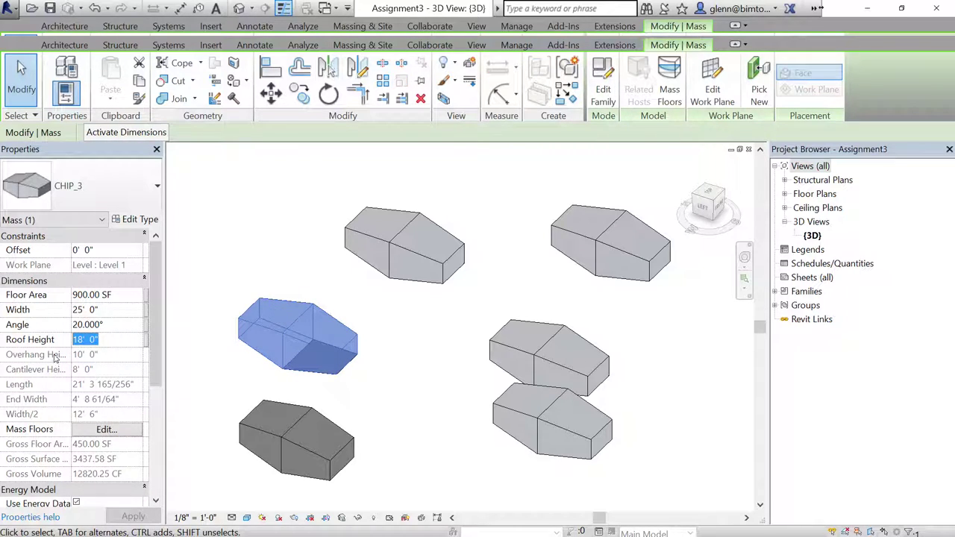
{"action": "type", "text": "25"}
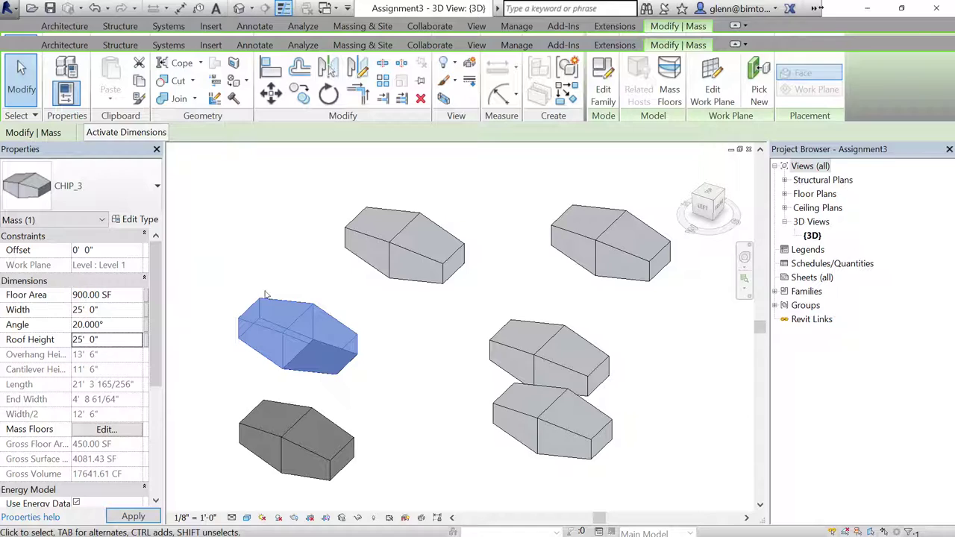
{"action": "key", "text": "Escape"}
- Set the Width of the rear-centre mass to 40' 0" and its Roof Height to 12
{"action": "left_click", "coordinate": [391, 254]}
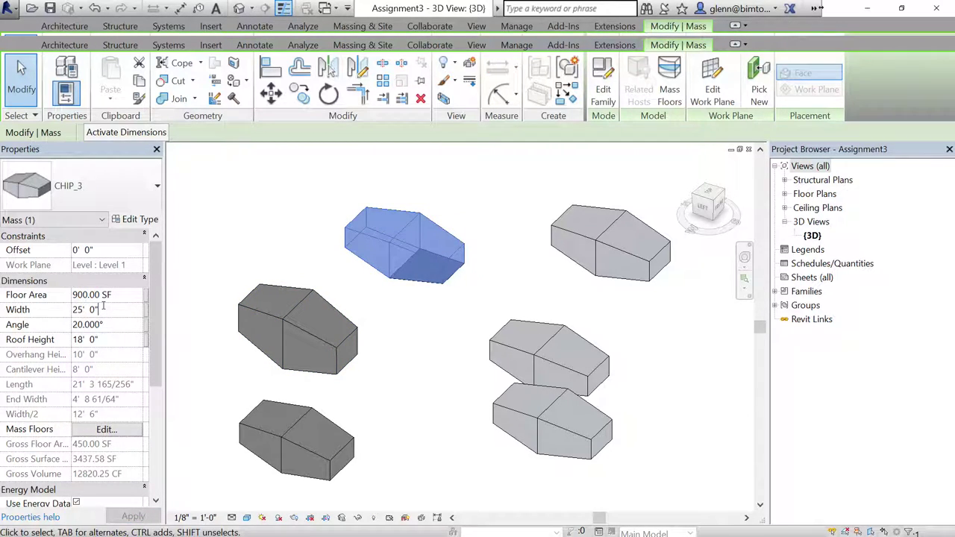
{"action": "left_click", "coordinate": [102, 309]}
{"action": "type", "text": "40"}
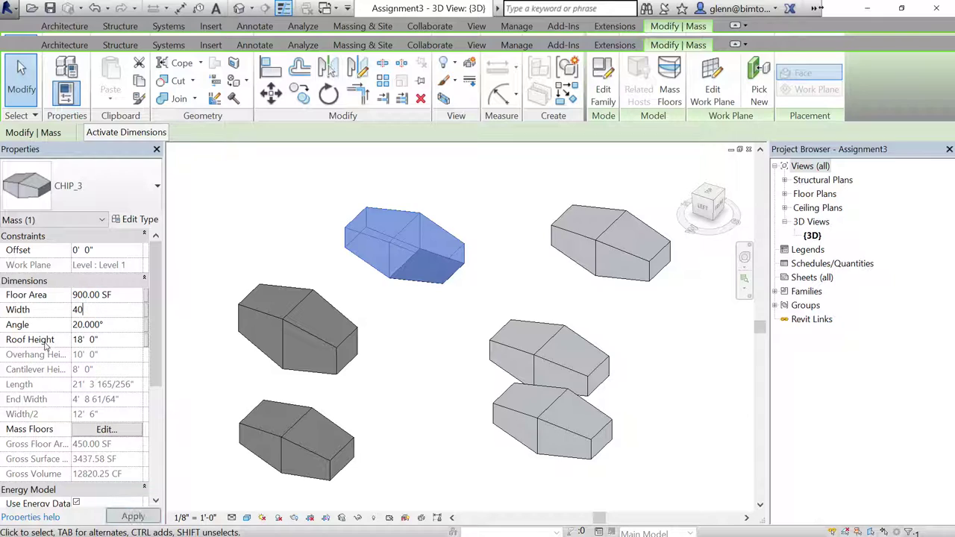
{"action": "key", "text": "Return"}
{"action": "left_click", "coordinate": [101, 345]}
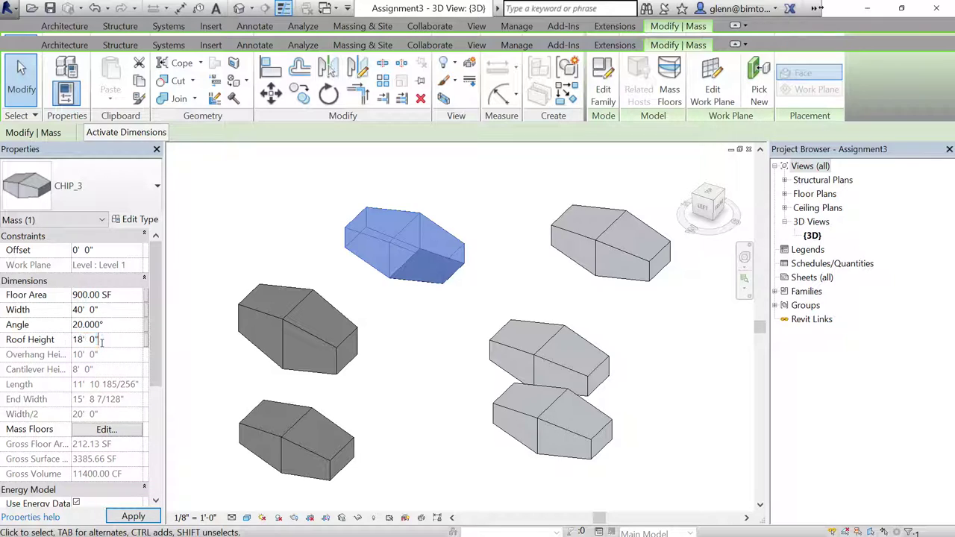
{"action": "type", "text": "12"}
{"action": "left_click", "coordinate": [127, 520]}
{"action": "left_click", "coordinate": [409, 346]}
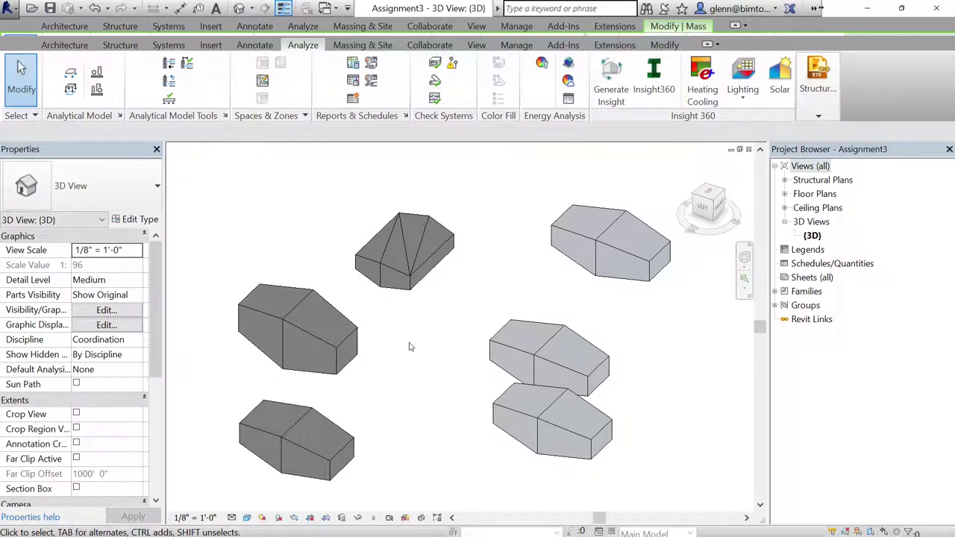
- Set the Width of the rear-right mass to 15' 0" and its Angle to 15 degrees
{"action": "left_click", "coordinate": [631, 268]}
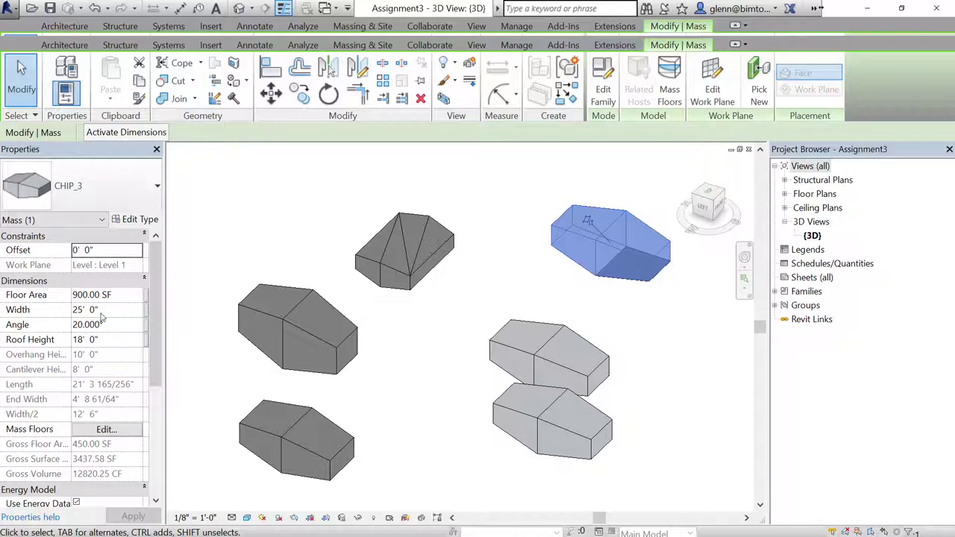
{"action": "left_click", "coordinate": [59, 315]}
{"action": "type", "text": "15"}
{"action": "key", "text": "Return"}
{"action": "left_click", "coordinate": [86, 326]}
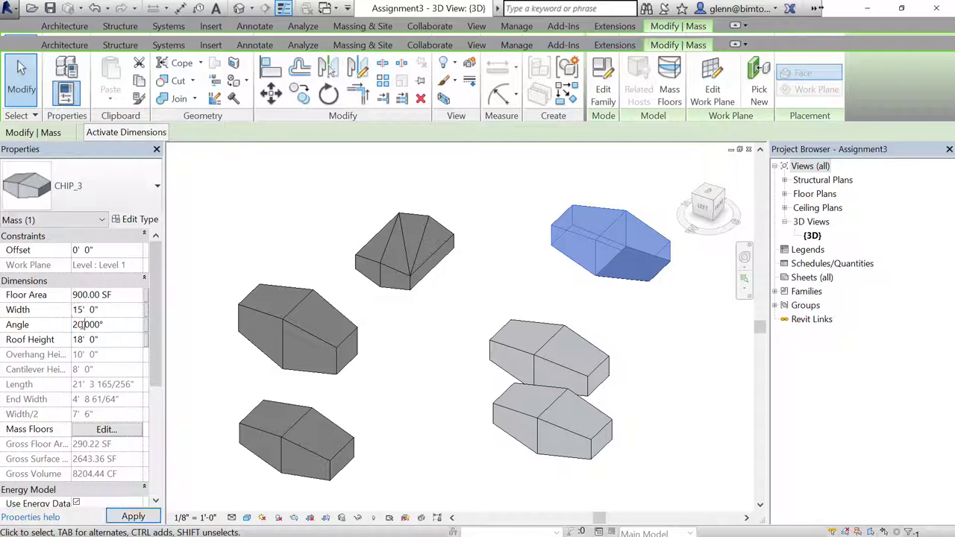
{"action": "type", "text": "15"}
{"action": "key", "text": "Return"}
{"action": "left_click", "coordinate": [429, 330]}
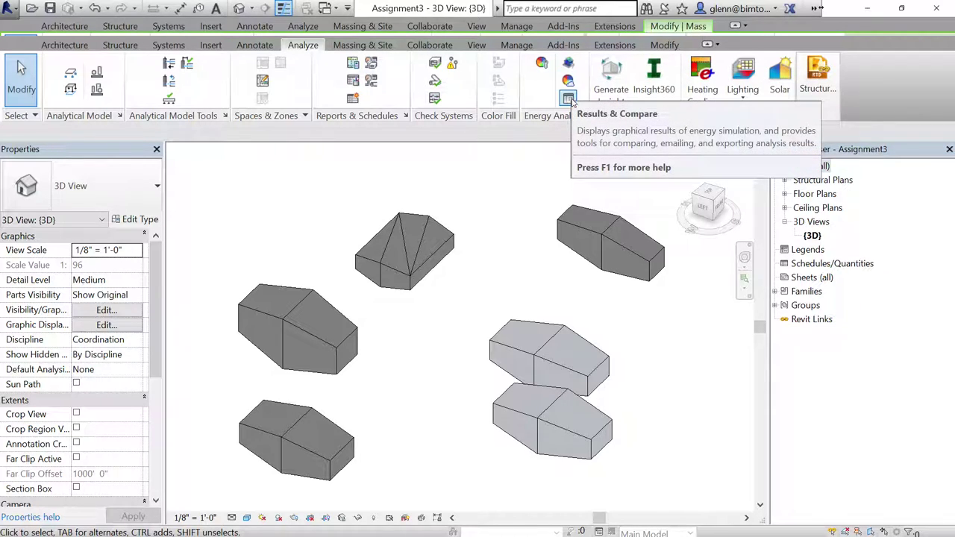
- Check the Energy Settings without changing them, and create the energy analytical model from the masses
{"action": "left_click", "coordinate": [543, 63]}
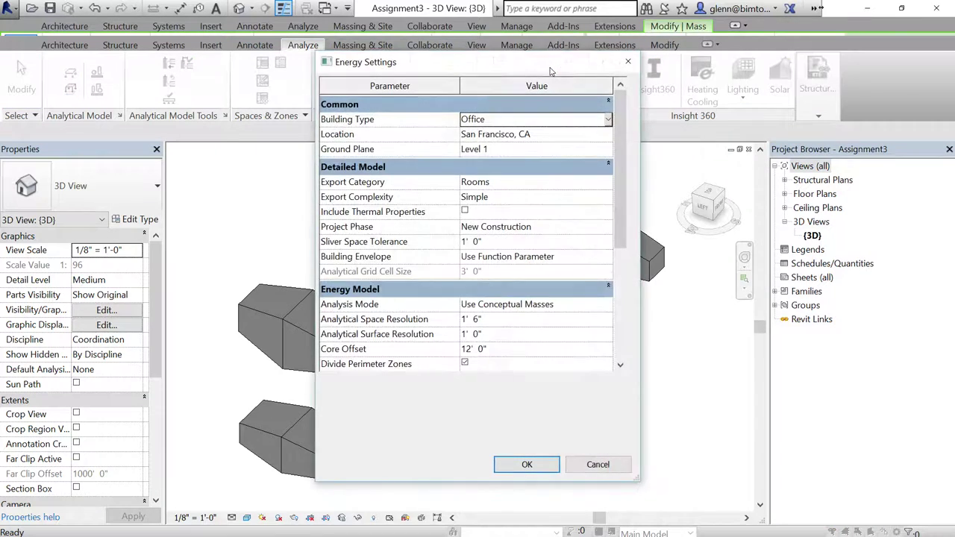
{"action": "key", "text": "Escape"}
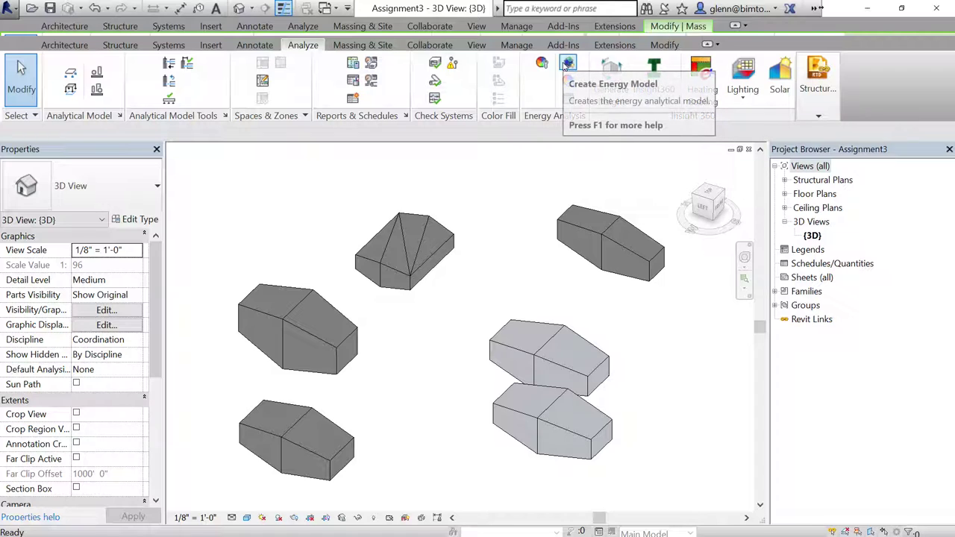
{"action": "left_click", "coordinate": [566, 64]}
{"action": "left_click", "coordinate": [567, 64]}
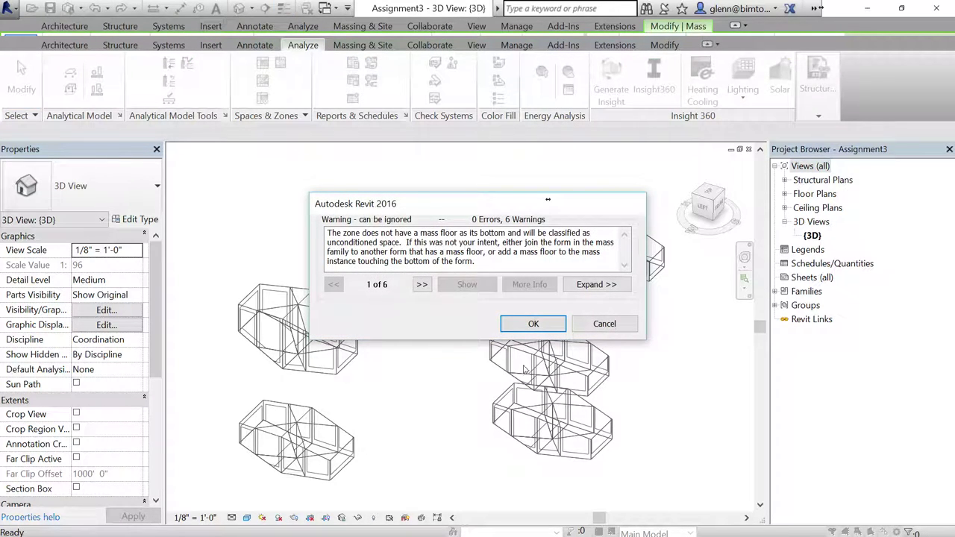
{"action": "left_click", "coordinate": [532, 323]}
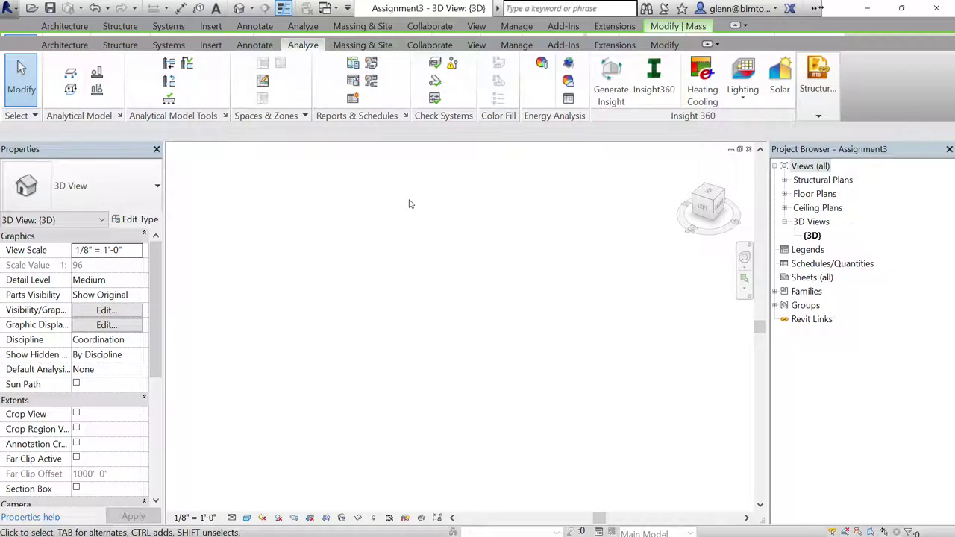
{"action": "key", "text": "v"}
{"action": "key", "text": "g"}
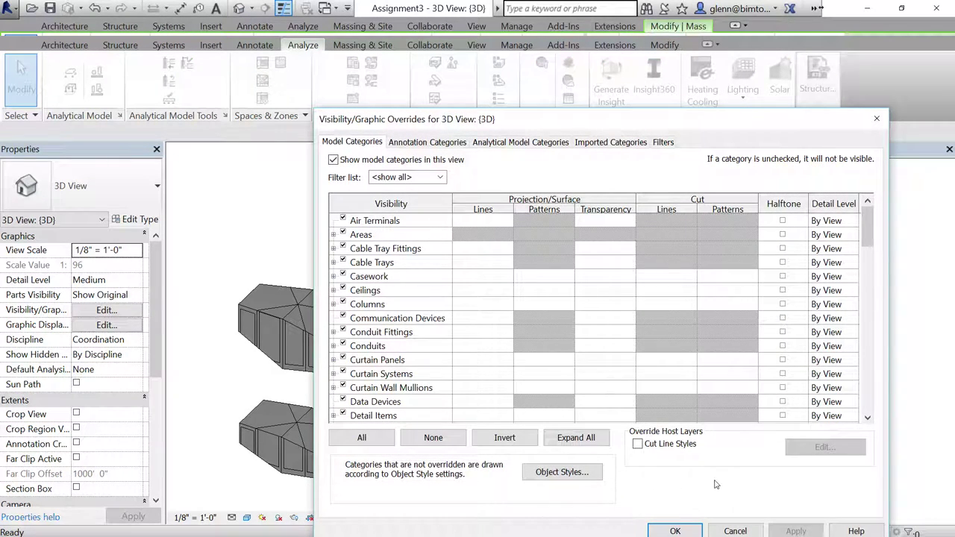
{"action": "left_click", "coordinate": [735, 531]}
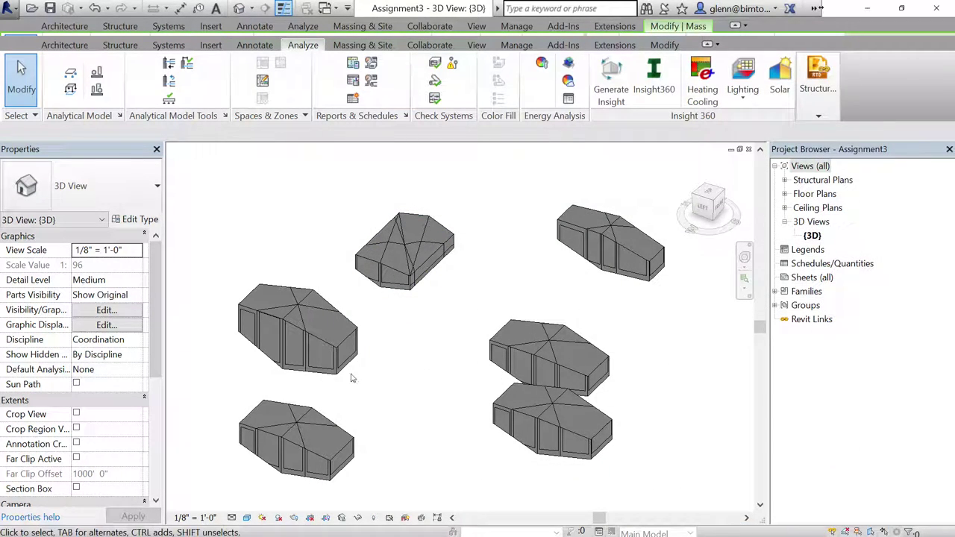
- For the front exterior wall surface beside the end face of the 25' high mass, set Values to <By Surface> and the target glazing percentage to 0
{"action": "key", "text": "Tab"}
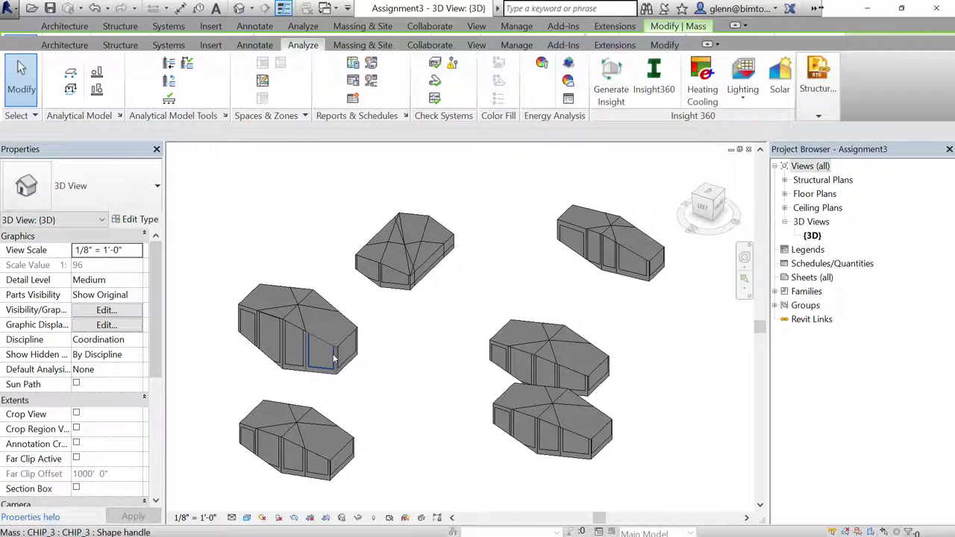
{"action": "left_click", "coordinate": [340, 361]}
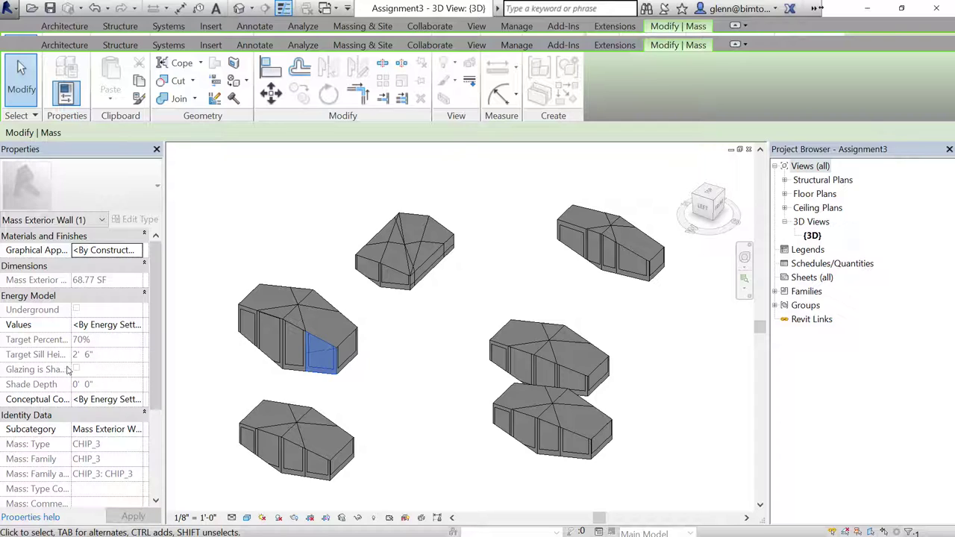
{"action": "left_click", "coordinate": [138, 325]}
{"action": "left_click", "coordinate": [110, 355]}
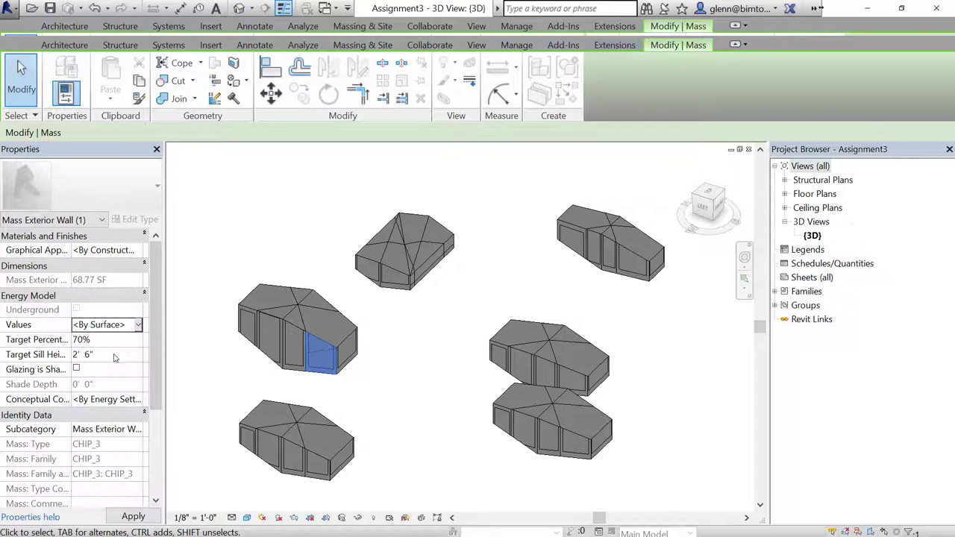
{"action": "left_click", "coordinate": [120, 339]}
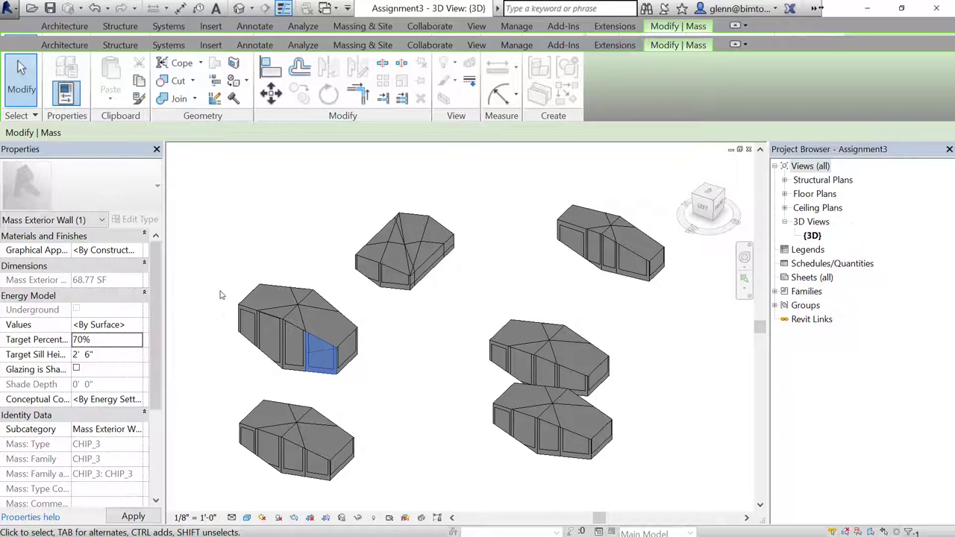
{"action": "left_click", "coordinate": [96, 339]}
{"action": "double_click", "coordinate": [95, 339]}
{"action": "type", "text": "0"}
{"action": "left_click", "coordinate": [132, 517]}
{"action": "left_click", "coordinate": [362, 371]}
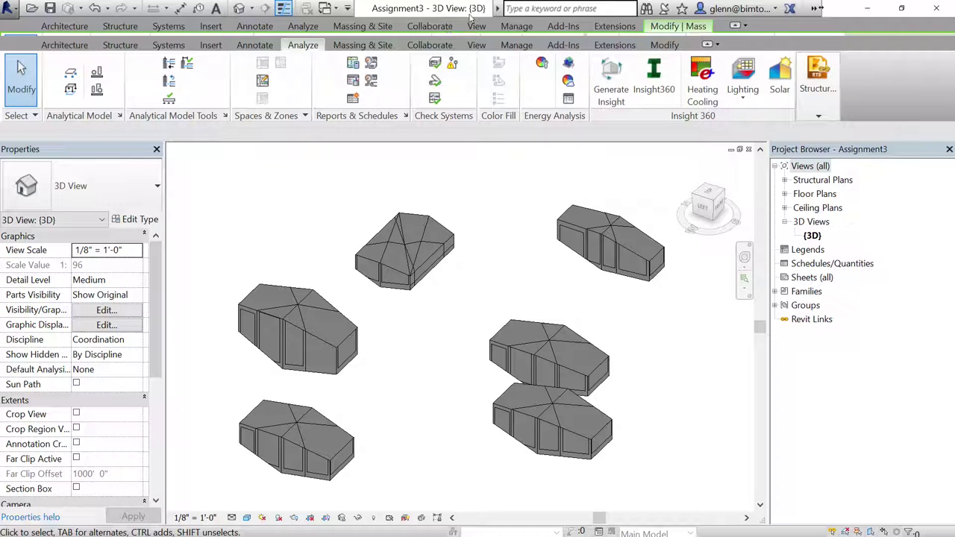
- Launch Dynamo from Revit and open the existing Home.dyn graph
{"action": "left_click", "coordinate": [561, 45]}
{"action": "left_click", "coordinate": [468, 90]}
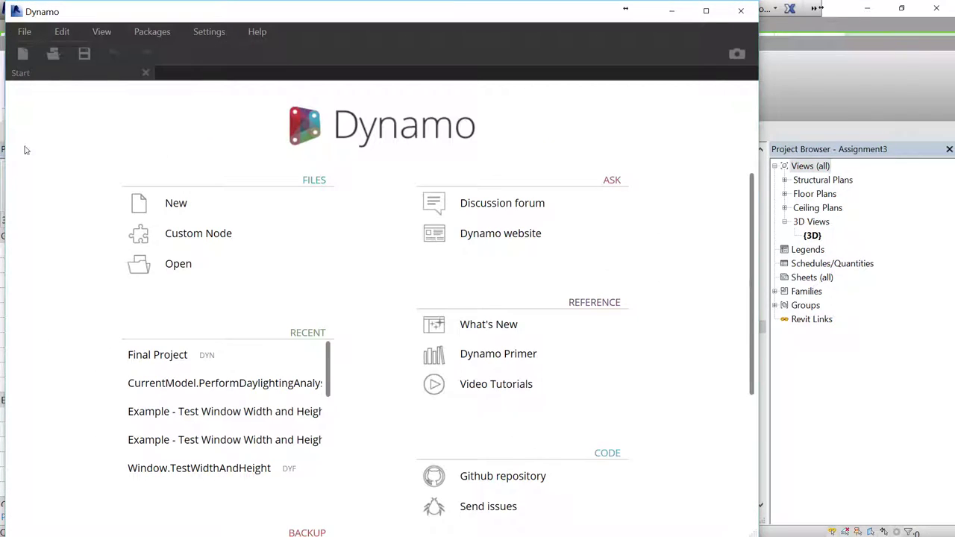
{"action": "left_click", "coordinate": [220, 266]}
{"action": "double_click", "coordinate": [264, 126]}
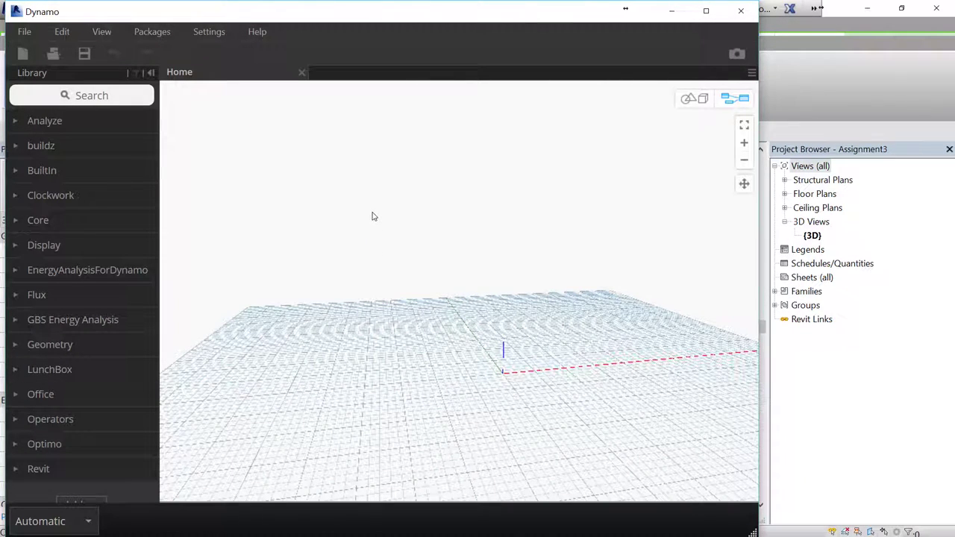
- Examine the graph's energy settings nodes and the PrepareEnergyModel.SetWallSurfaceParameters node with its nearby code blocks
{"action": "scroll", "coordinate": [492, 290], "scroll_direction": "up", "scroll_amount": 2}
{"action": "scroll", "coordinate": [492, 290], "scroll_direction": "down", "scroll_amount": 3}
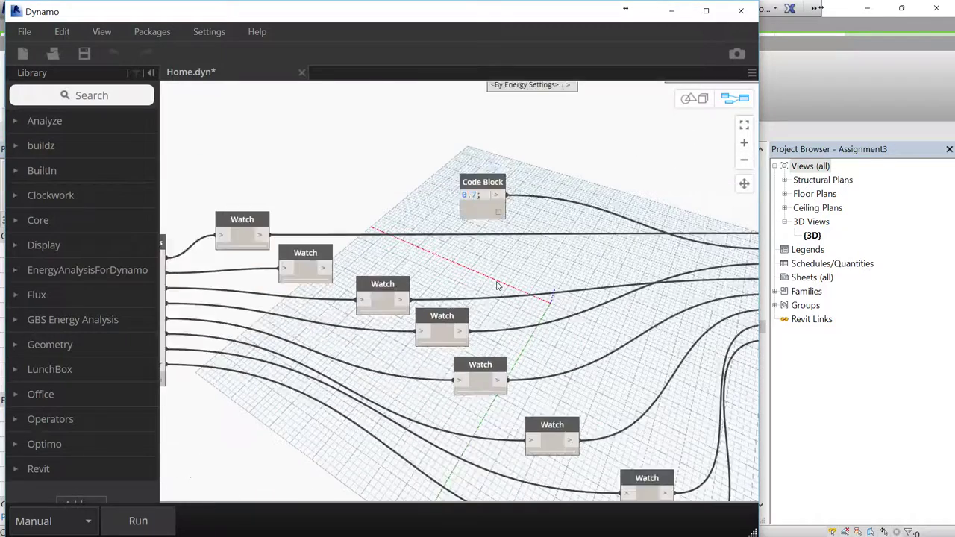
{"action": "scroll", "coordinate": [492, 290], "scroll_direction": "down", "scroll_amount": 3}
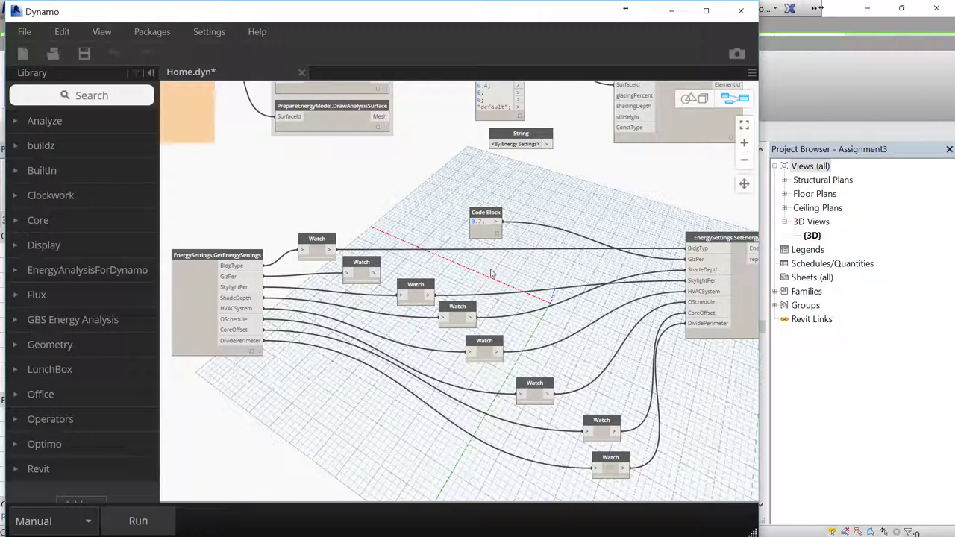
{"action": "scroll", "coordinate": [520, 282], "scroll_direction": "up", "scroll_amount": 1}
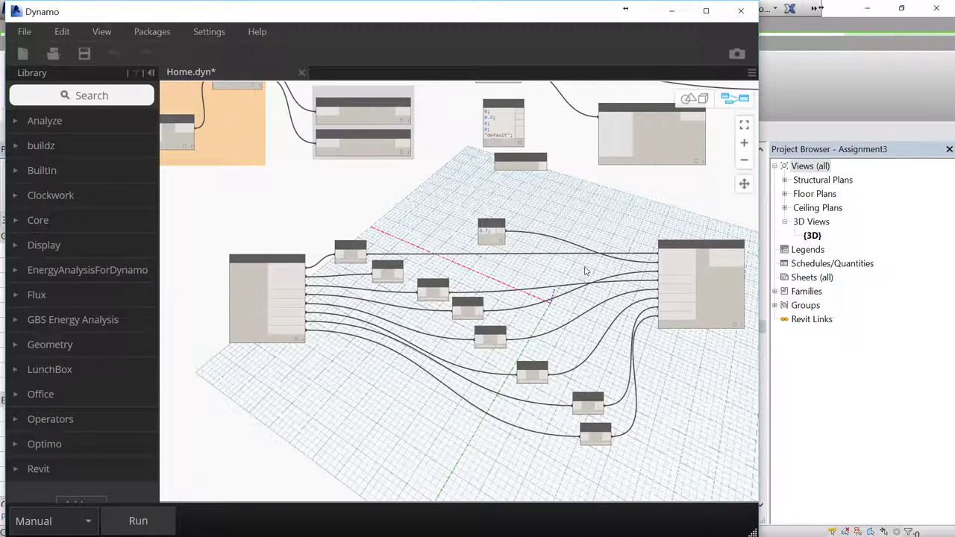
{"action": "scroll", "coordinate": [583, 273], "scroll_direction": "up", "scroll_amount": 2}
{"action": "middle_click_drag", "start_coordinate": [708, 297], "coordinate": [597, 435]}
{"action": "scroll", "coordinate": [567, 312], "scroll_direction": "up", "scroll_amount": 1}
{"action": "middle_click_drag", "start_coordinate": [516, 282], "coordinate": [500, 341]}
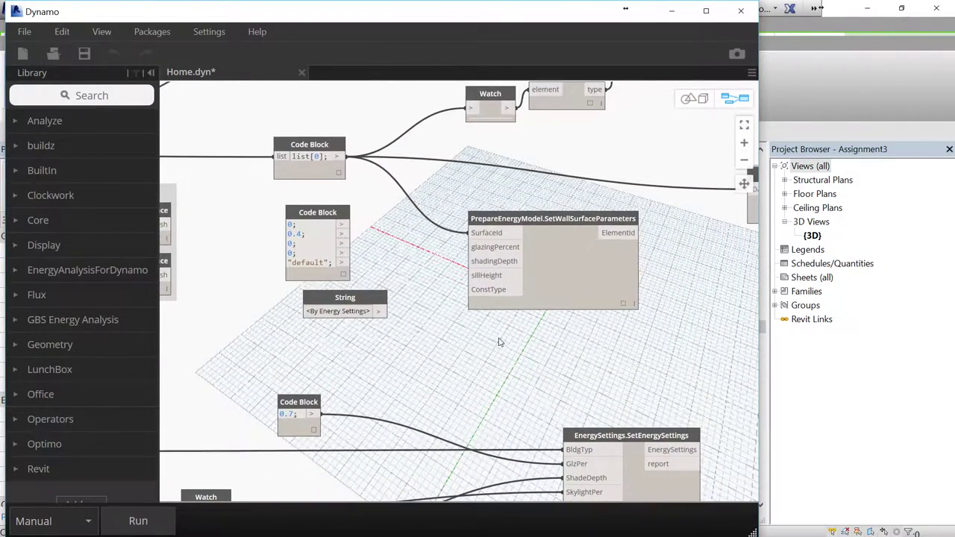
- Connect the code block's 0.4 output to the glazingPercent input of PrepareEnergyModel.SetWallSurfaceParameters, and check the node's other inputs and options
{"action": "left_click", "coordinate": [553, 251]}
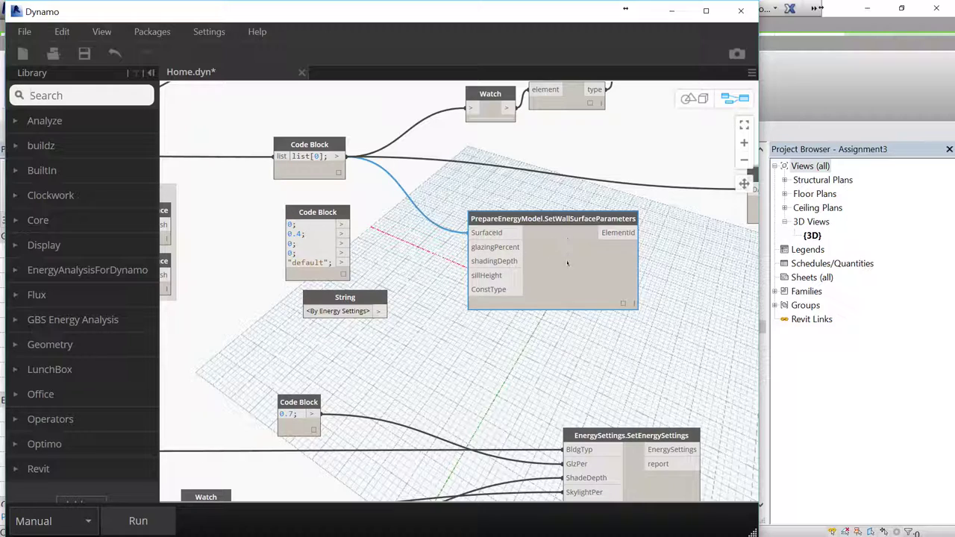
{"action": "scroll", "coordinate": [564, 271], "scroll_direction": "down", "scroll_amount": 1}
{"action": "scroll", "coordinate": [546, 265], "scroll_direction": "up", "scroll_amount": 2}
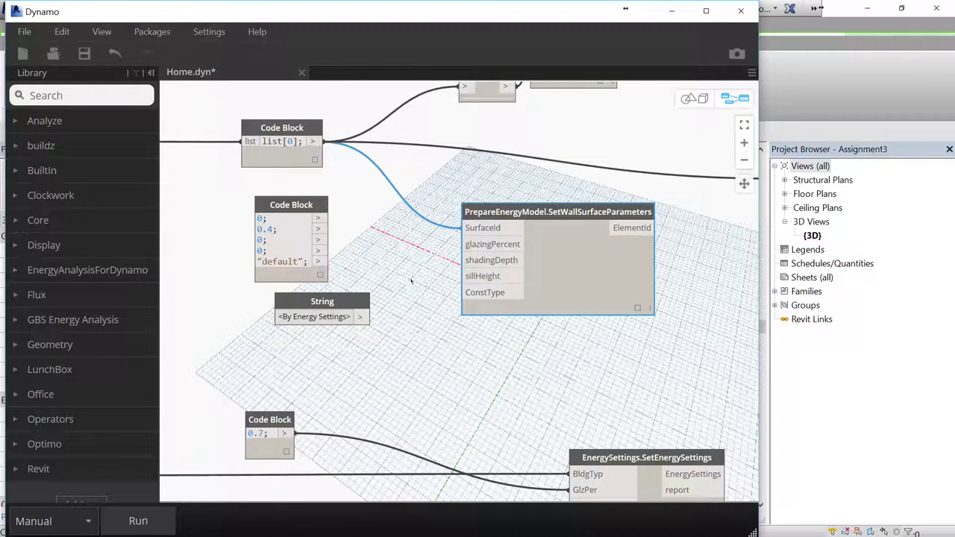
{"action": "left_click_drag", "start_coordinate": [317, 229], "coordinate": [465, 244]}
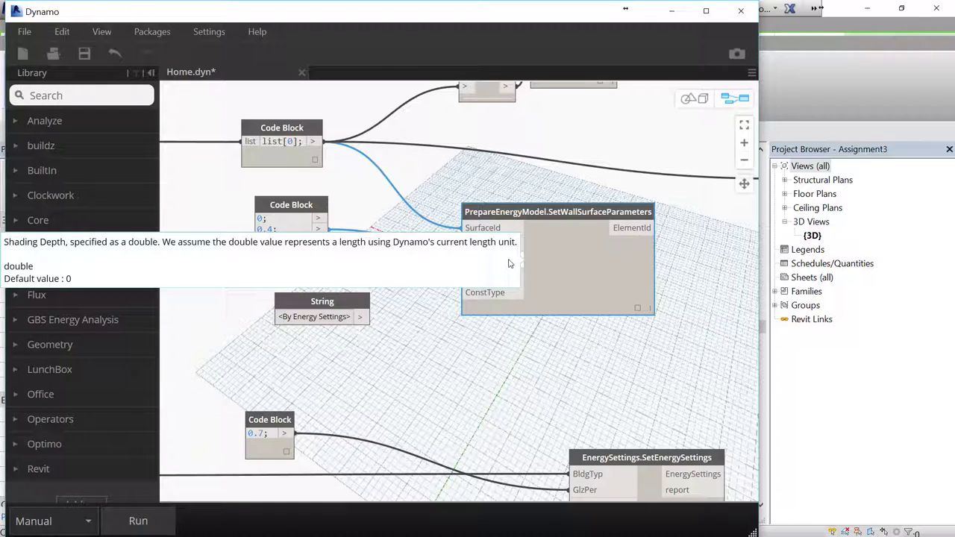
{"action": "mouse_move", "coordinate": [512, 279]}
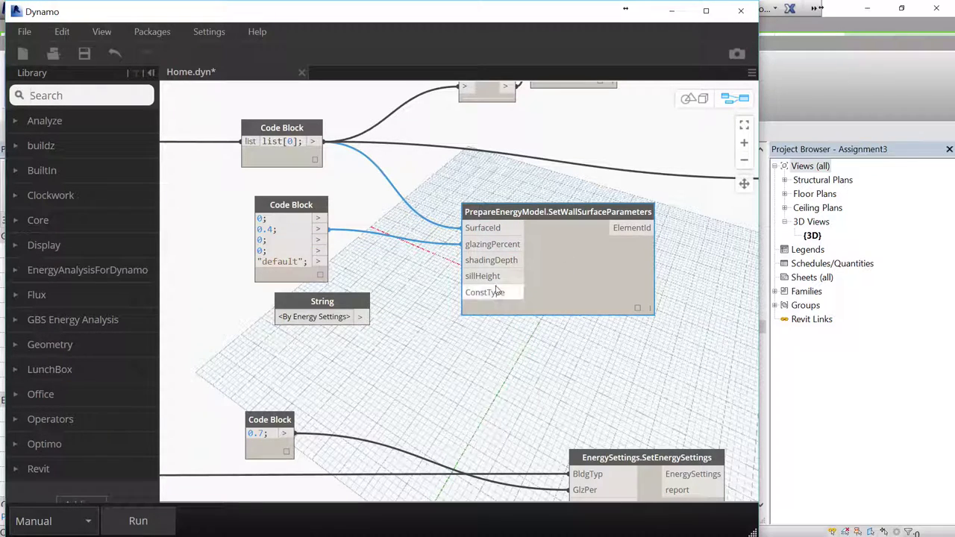
{"action": "mouse_move", "coordinate": [496, 295]}
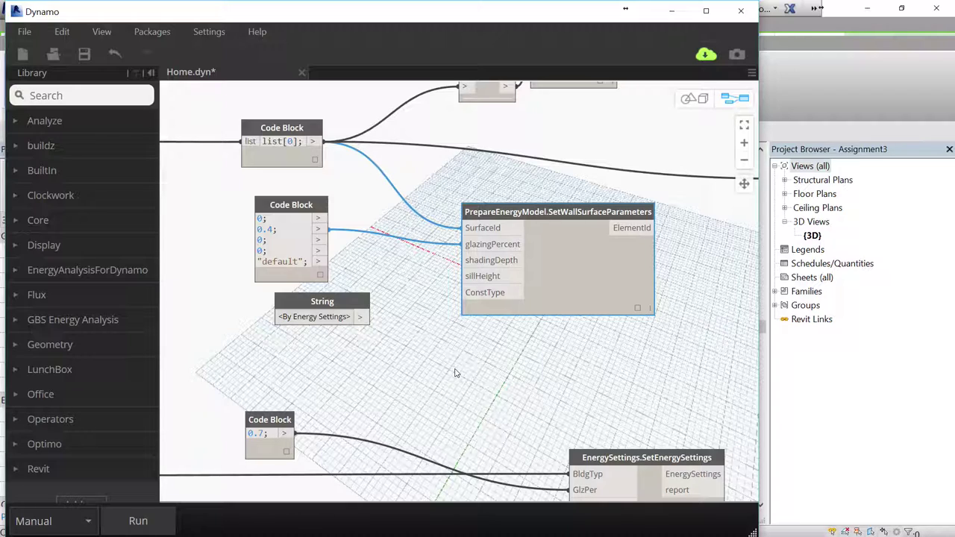
{"action": "right_click", "coordinate": [586, 279]}
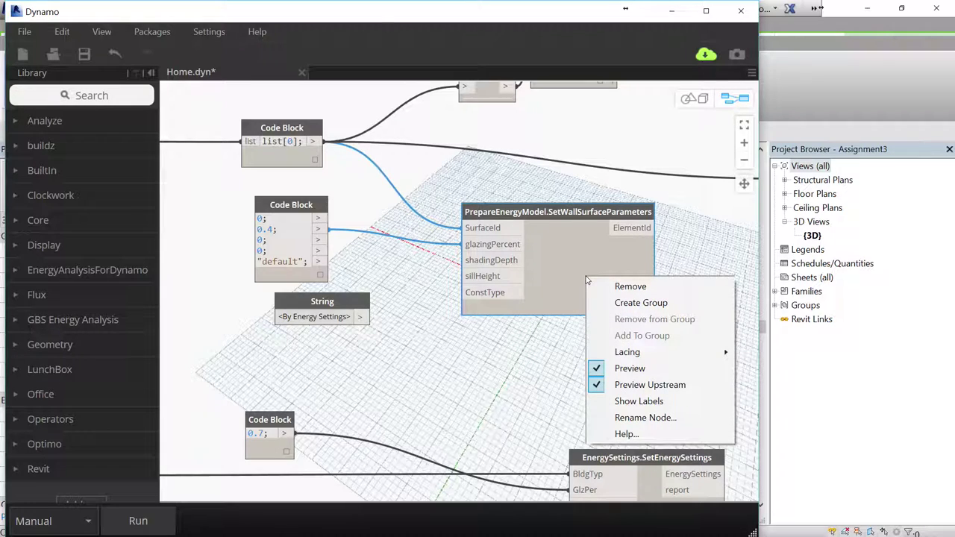
{"action": "left_click", "coordinate": [537, 439]}
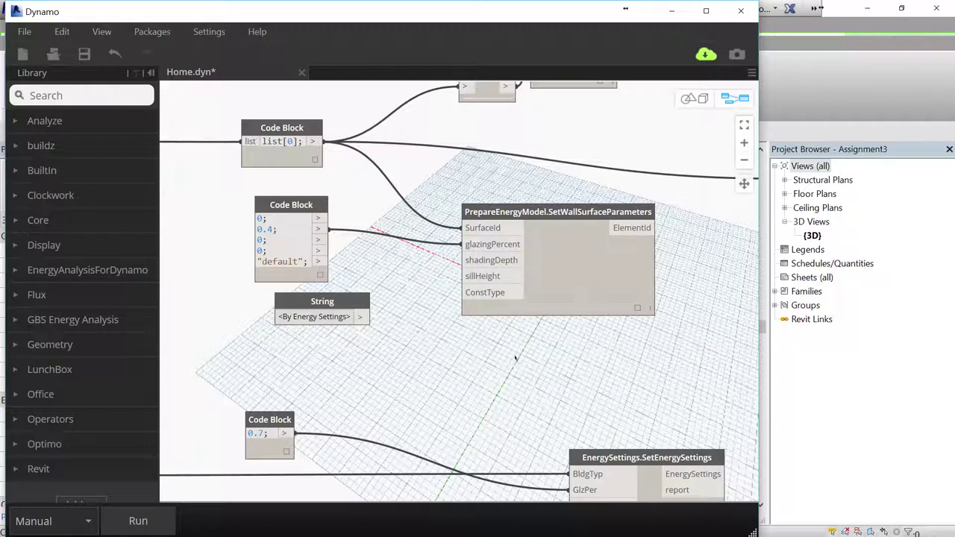
- Examine the EnergySettings.GetEnergySettings and EnergySettings.SetEnergySettings nodes, the Watch nodes between them, and the overall graph layout
{"action": "scroll", "coordinate": [515, 359], "scroll_direction": "up", "scroll_amount": 2}
{"action": "scroll", "coordinate": [513, 358], "scroll_direction": "down", "scroll_amount": 4}
{"action": "middle_click_drag", "start_coordinate": [464, 376], "coordinate": [592, 286]}
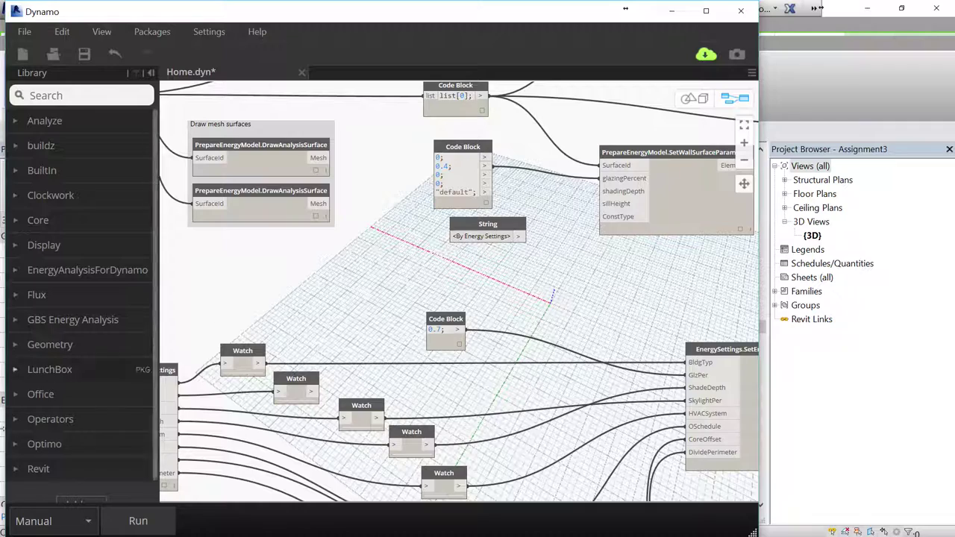
{"action": "scroll", "coordinate": [233, 276], "scroll_direction": "down", "scroll_amount": 3}
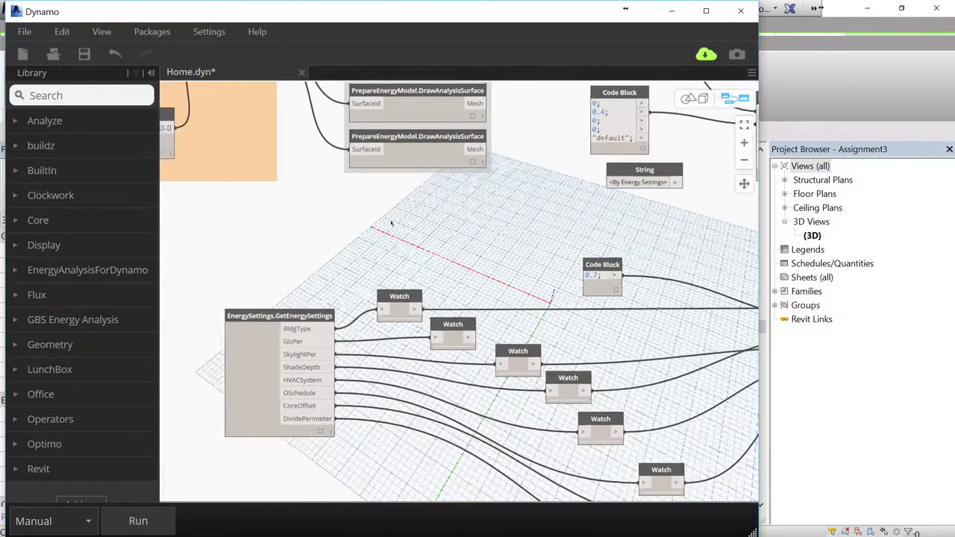
{"action": "scroll", "coordinate": [448, 297], "scroll_direction": "up", "scroll_amount": 3}
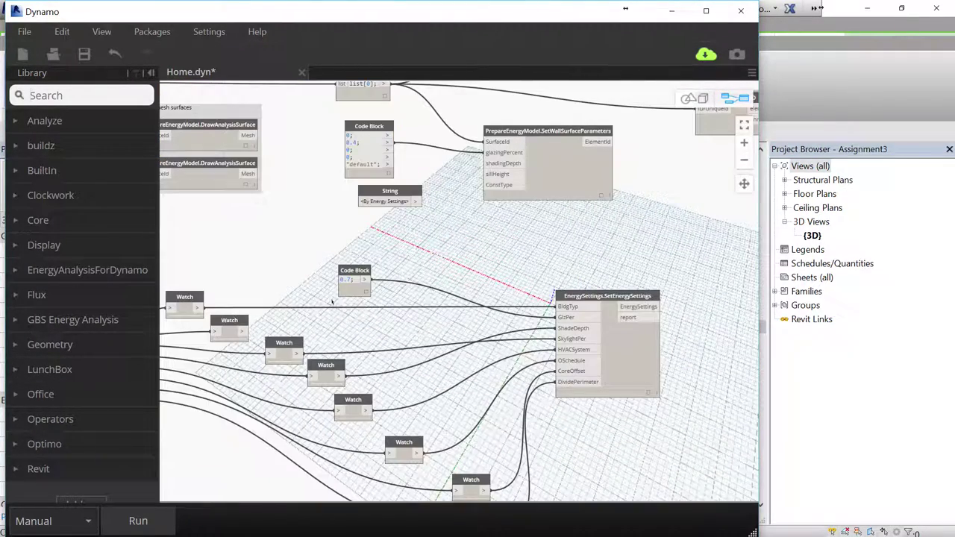
{"action": "scroll", "coordinate": [306, 278], "scroll_direction": "down", "scroll_amount": 3}
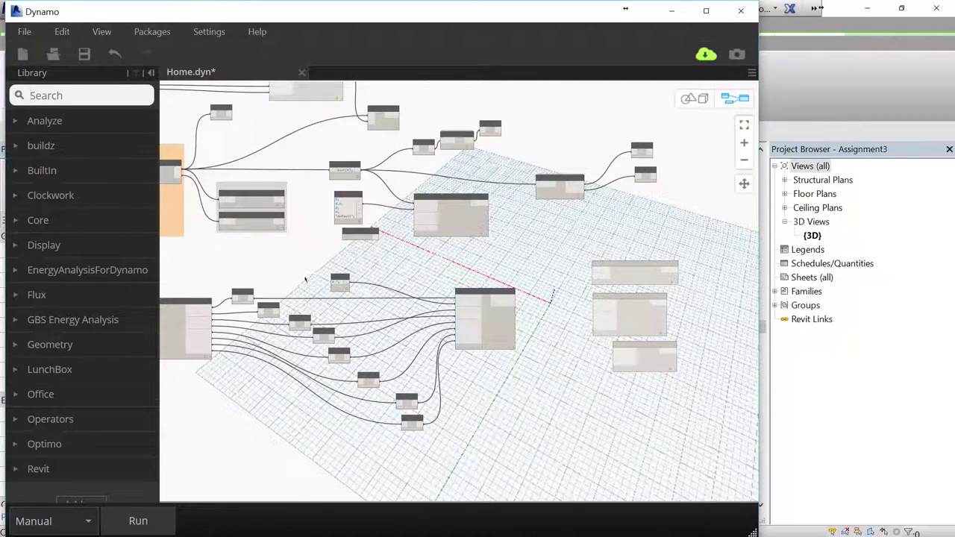
- Examine the unresolved Mesh.Triangles node, the IterativeGlazing custom node's warning and the surface visualization nodes around them
{"action": "middle_click_drag", "start_coordinate": [290, 269], "coordinate": [551, 212]}
{"action": "middle_click_drag", "start_coordinate": [395, 232], "coordinate": [558, 272]}
{"action": "scroll", "coordinate": [447, 362], "scroll_direction": "down", "scroll_amount": 1}
{"action": "scroll", "coordinate": [444, 359], "scroll_direction": "up", "scroll_amount": 5}
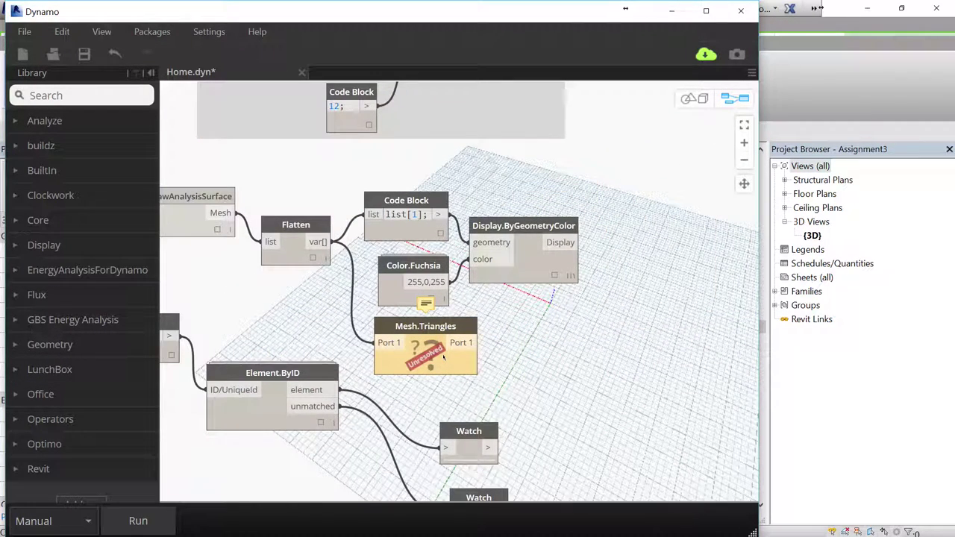
{"action": "mouse_move", "coordinate": [427, 306]}
{"action": "middle_click_drag", "start_coordinate": [443, 381], "coordinate": [446, 340]}
{"action": "scroll", "coordinate": [445, 340], "scroll_direction": "up", "scroll_amount": 2}
{"action": "scroll", "coordinate": [440, 337], "scroll_direction": "down", "scroll_amount": 8}
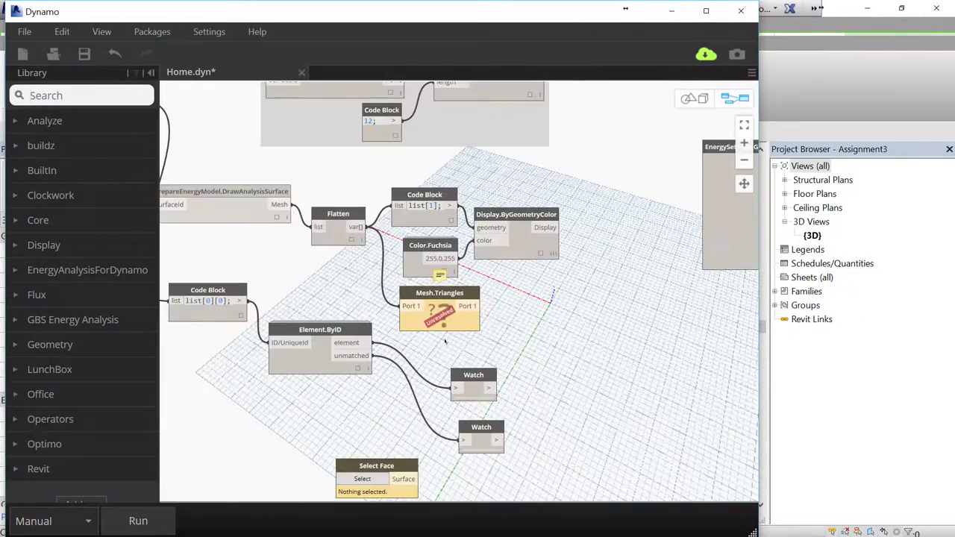
{"action": "scroll", "coordinate": [210, 328], "scroll_direction": "up", "scroll_amount": 5}
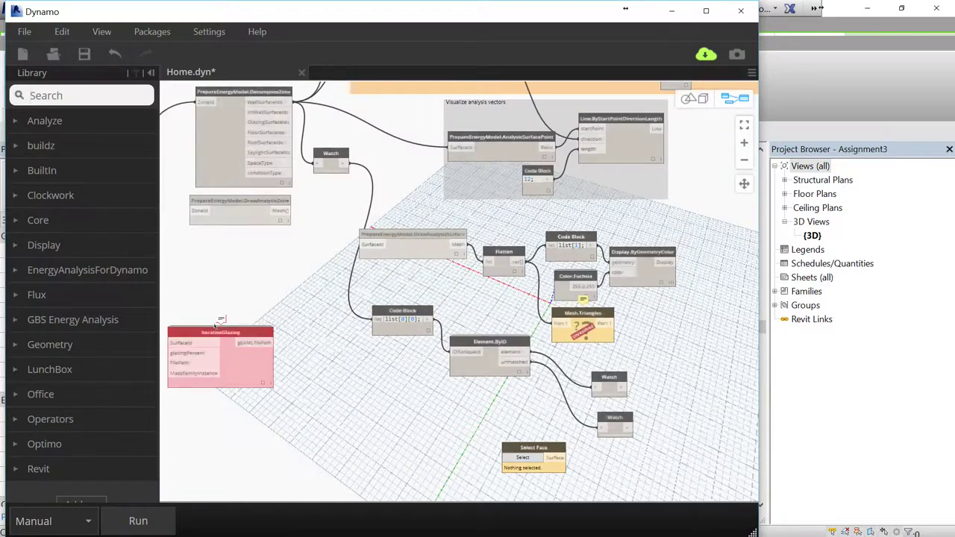
{"action": "mouse_move", "coordinate": [234, 310]}
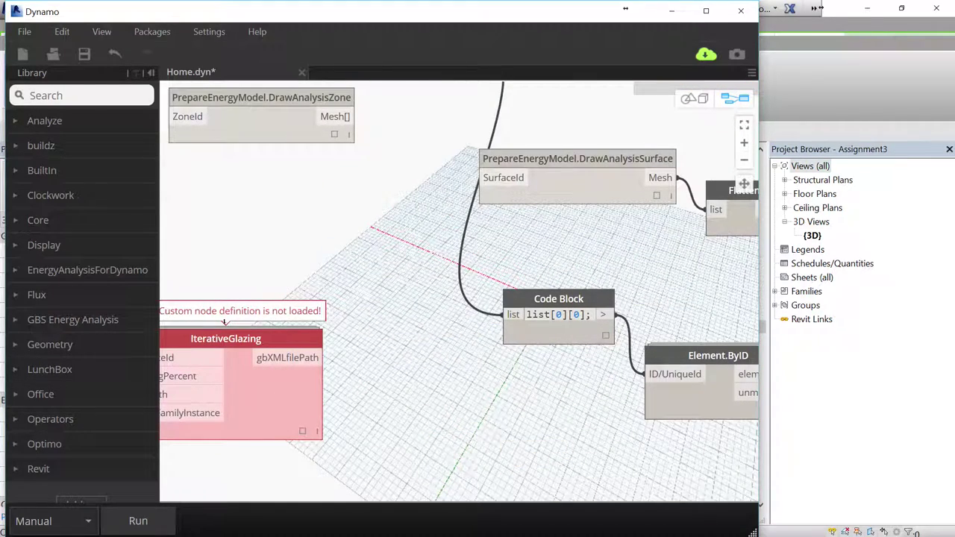
{"action": "scroll", "coordinate": [224, 323], "scroll_direction": "down", "scroll_amount": 5}
{"action": "middle_click_drag", "start_coordinate": [608, 363], "coordinate": [440, 398]}
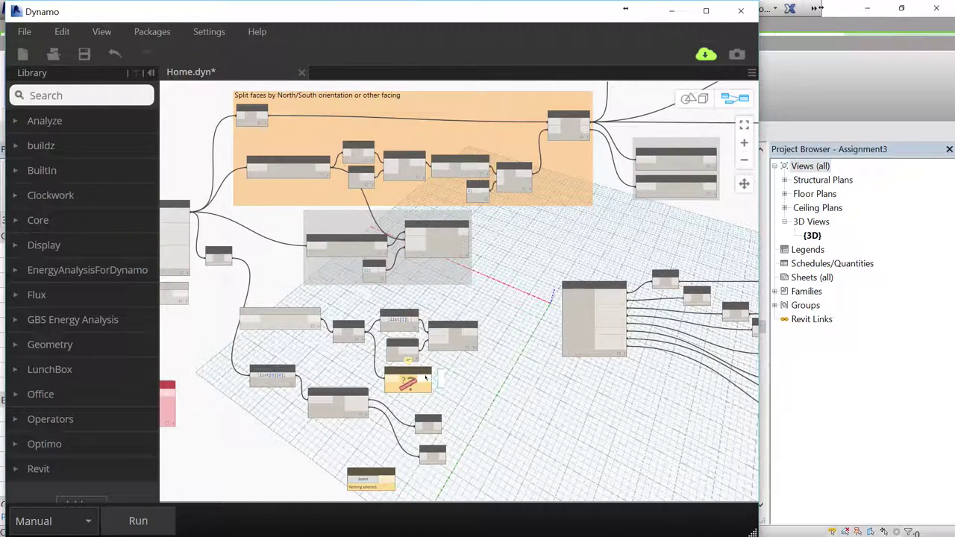
{"action": "scroll", "coordinate": [429, 381], "scroll_direction": "up", "scroll_amount": 5}
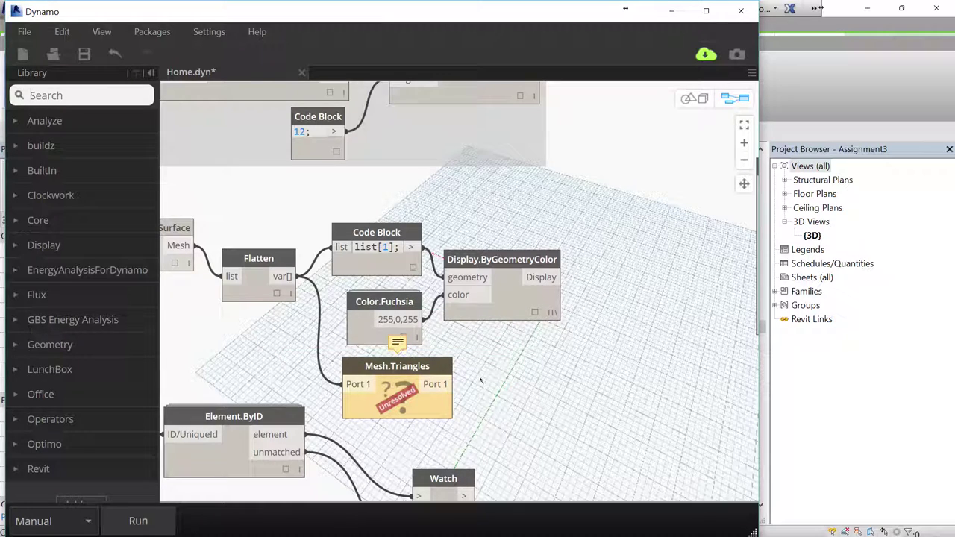
{"action": "scroll", "coordinate": [485, 371], "scroll_direction": "down", "scroll_amount": 4}
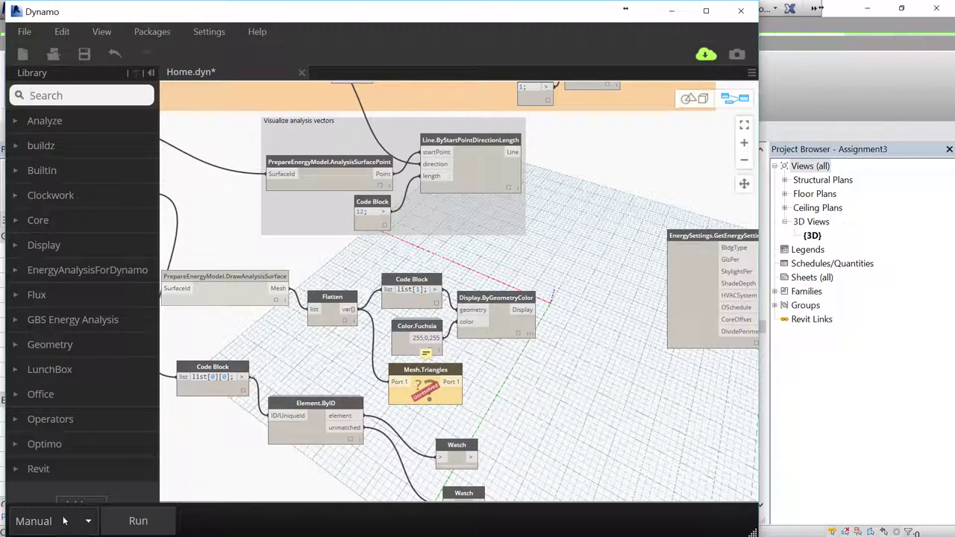
- Run the graph and inspect the drawn wall surfaces and analysis vectors from several angles in the 3D background preview
{"action": "left_click", "coordinate": [125, 521]}
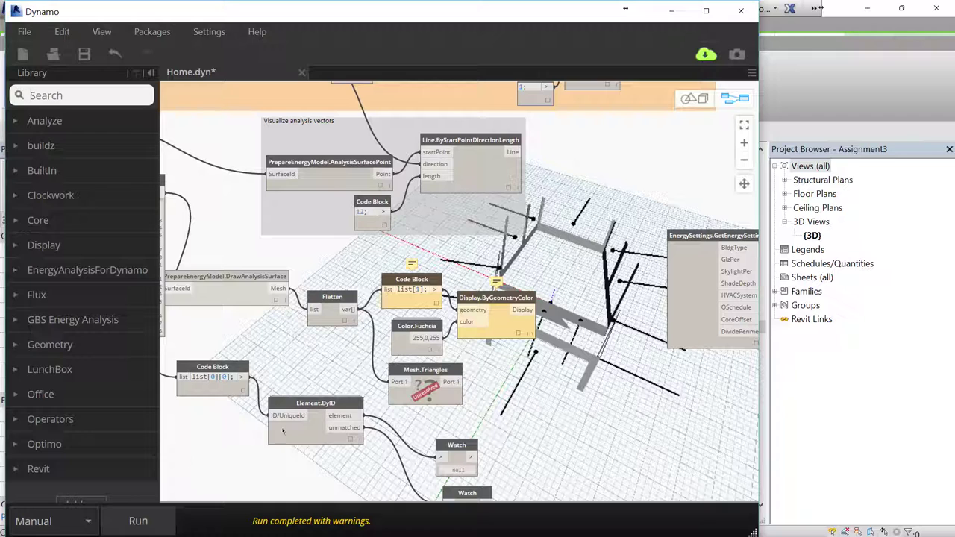
{"action": "middle_click_drag", "start_coordinate": [611, 328], "coordinate": [544, 374]}
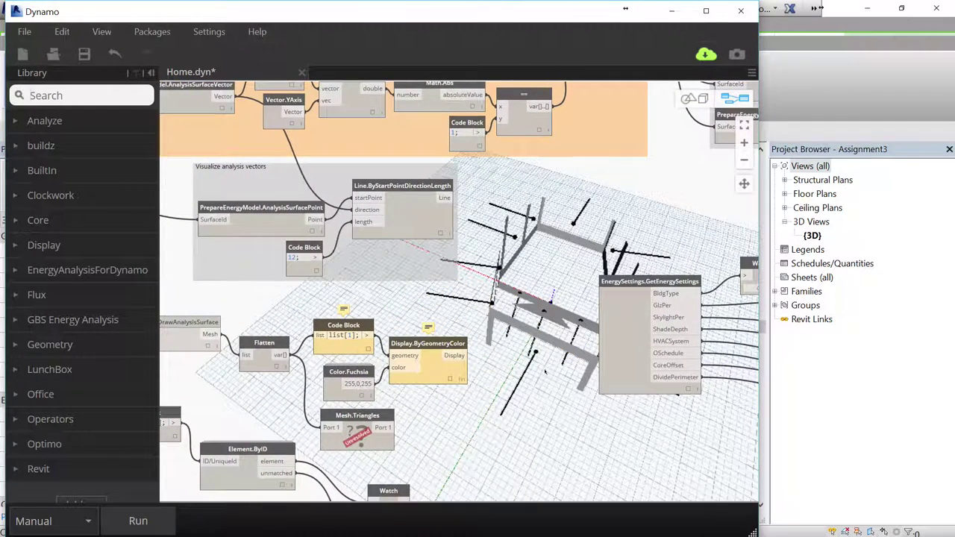
{"action": "key", "text": "ctrl+b"}
{"action": "right_click_drag", "start_coordinate": [545, 390], "coordinate": [565, 365]}
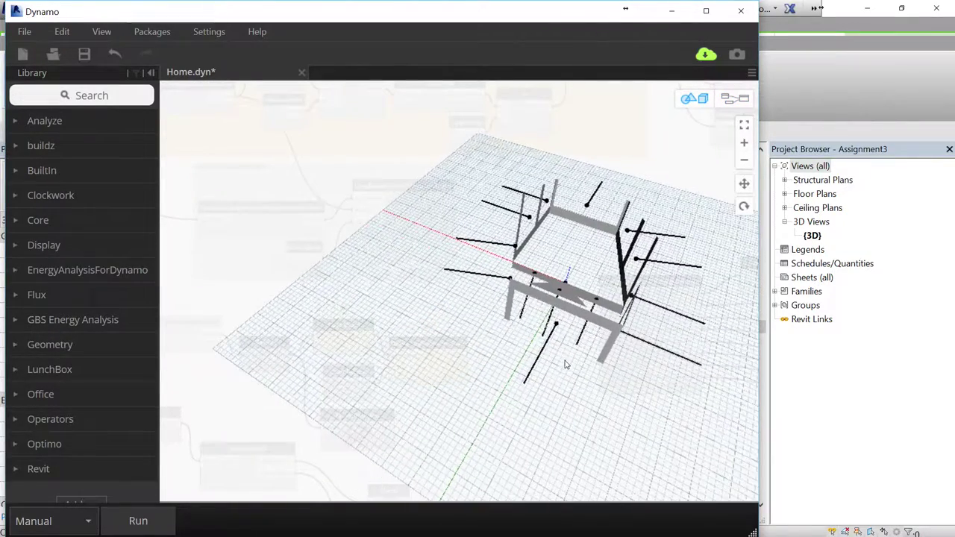
{"action": "scroll", "coordinate": [564, 364], "scroll_direction": "down", "scroll_amount": 3}
{"action": "scroll", "coordinate": [582, 313], "scroll_direction": "up", "scroll_amount": 8}
{"action": "right_click_drag", "start_coordinate": [560, 326], "coordinate": [448, 371]}
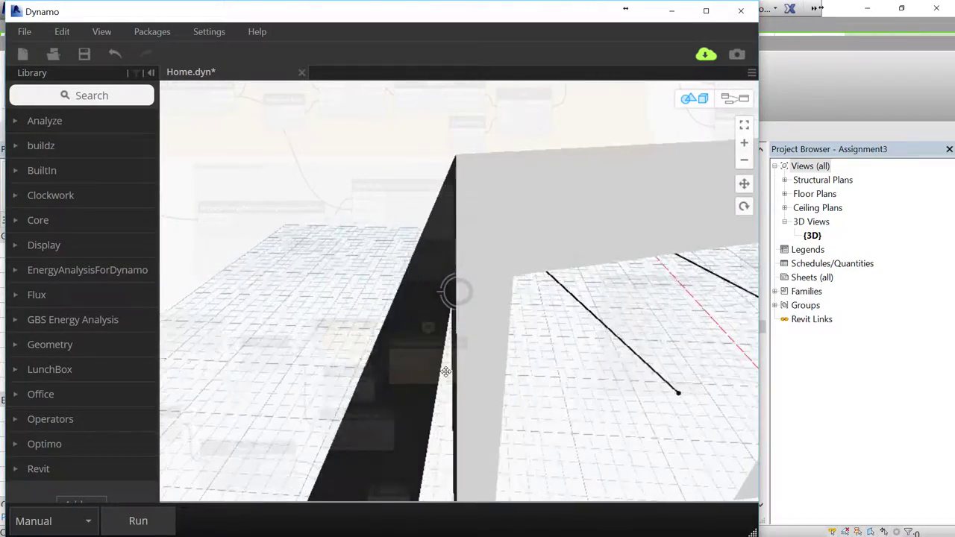
{"action": "scroll", "coordinate": [433, 374], "scroll_direction": "down", "scroll_amount": 6}
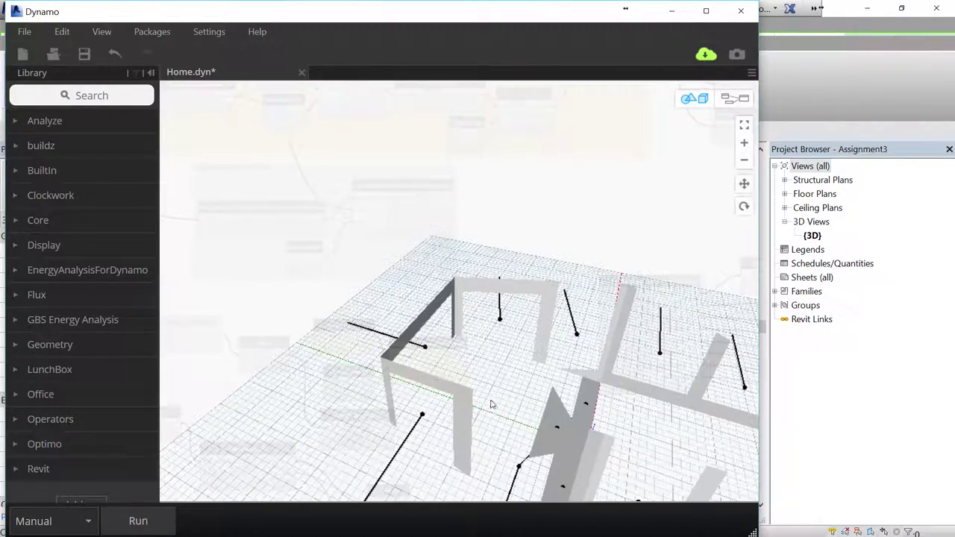
{"action": "right_click_drag", "start_coordinate": [491, 405], "coordinate": [395, 341]}
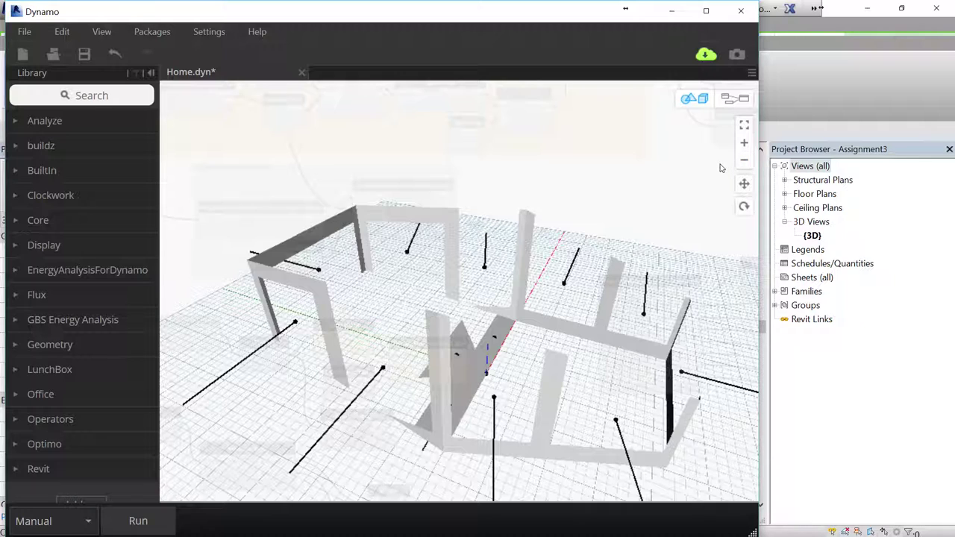
{"action": "key", "text": "ctrl+b"}
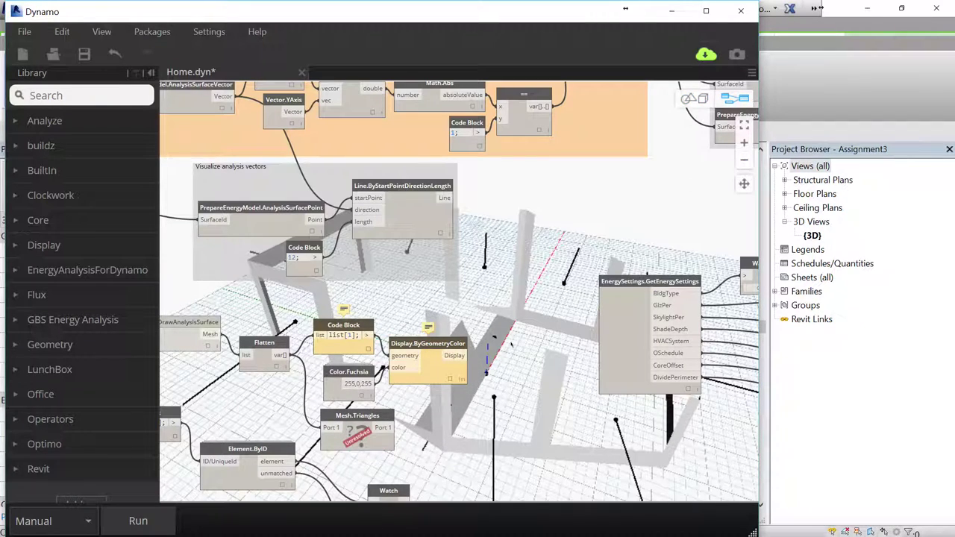
- Examine the Watch node's wall surface ID lists, the analysis vector group, the North/South orientation filter and the mesh surface nodes
{"action": "middle_click_drag", "start_coordinate": [447, 373], "coordinate": [630, 266]}
{"action": "middle_click_drag", "start_coordinate": [453, 278], "coordinate": [500, 389]}
{"action": "scroll", "coordinate": [499, 387], "scroll_direction": "up", "scroll_amount": 1}
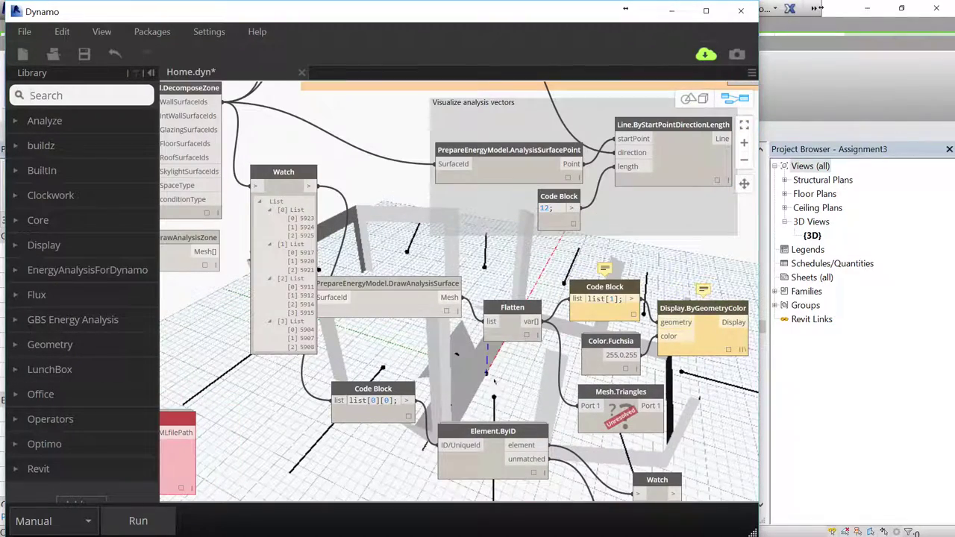
{"action": "scroll", "coordinate": [499, 327], "scroll_direction": "down", "scroll_amount": 3}
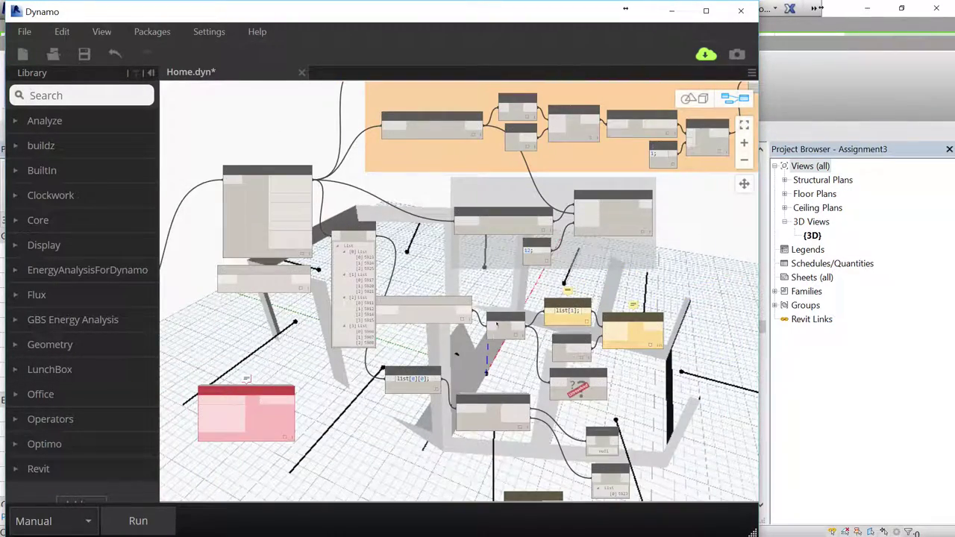
{"action": "scroll", "coordinate": [458, 340], "scroll_direction": "up", "scroll_amount": 4}
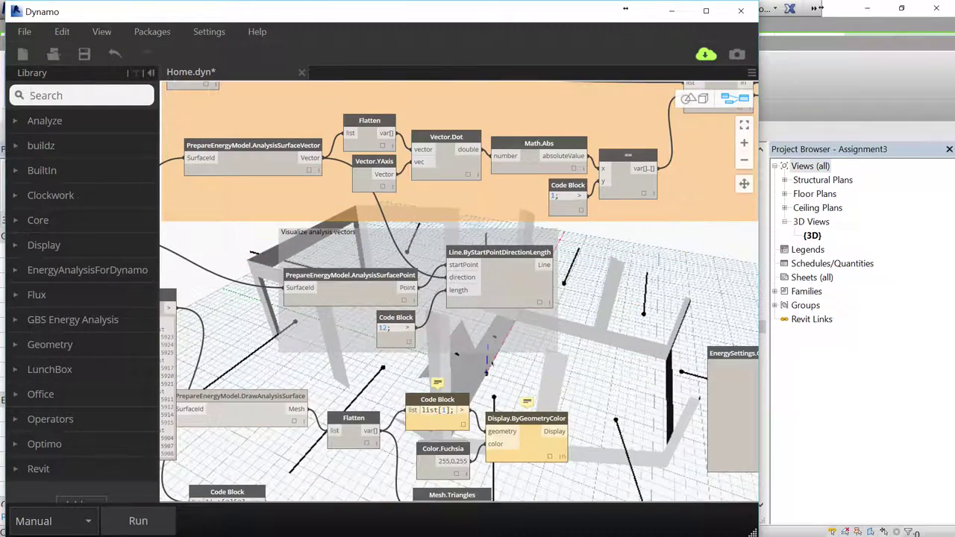
{"action": "middle_click_drag", "start_coordinate": [537, 353], "coordinate": [556, 282]}
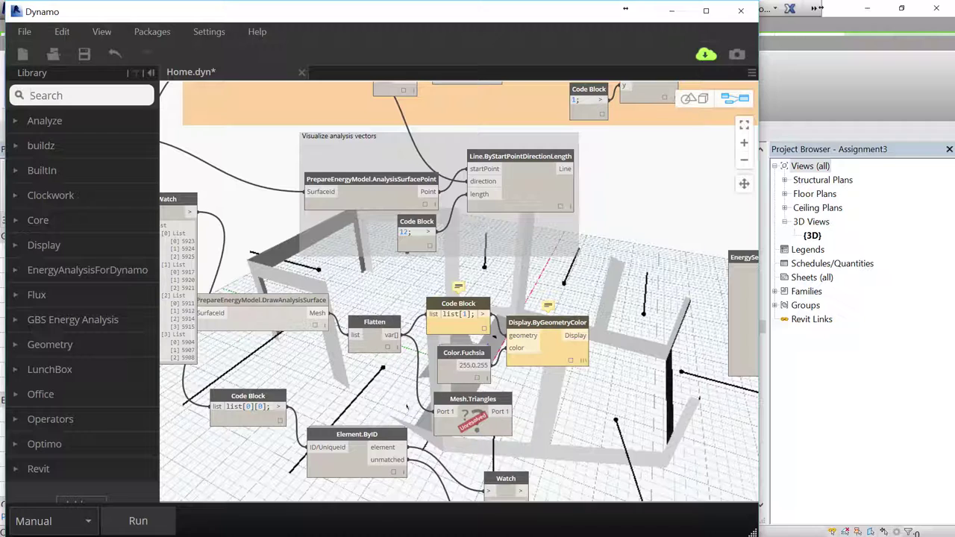
{"action": "middle_click_drag", "start_coordinate": [406, 407], "coordinate": [447, 374]}
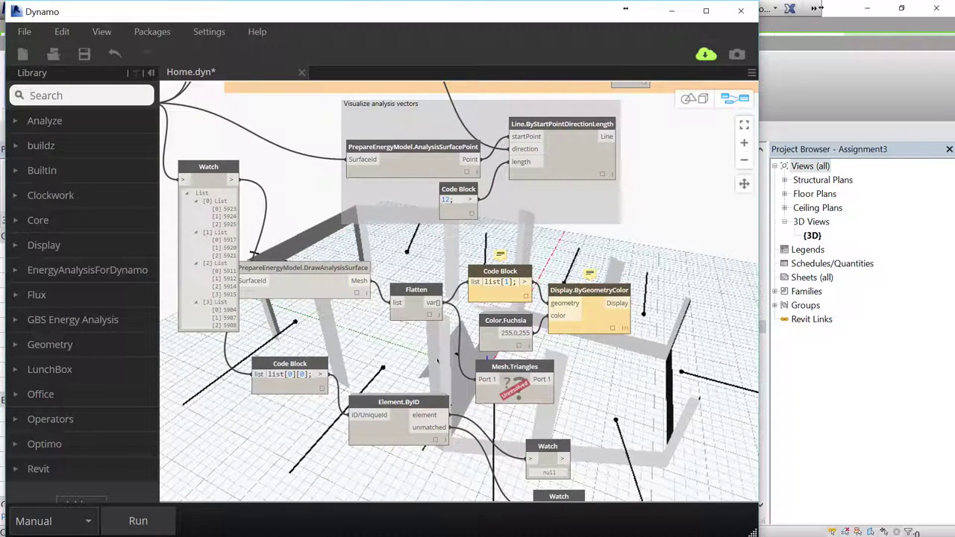
{"action": "middle_click_drag", "start_coordinate": [433, 362], "coordinate": [543, 365]}
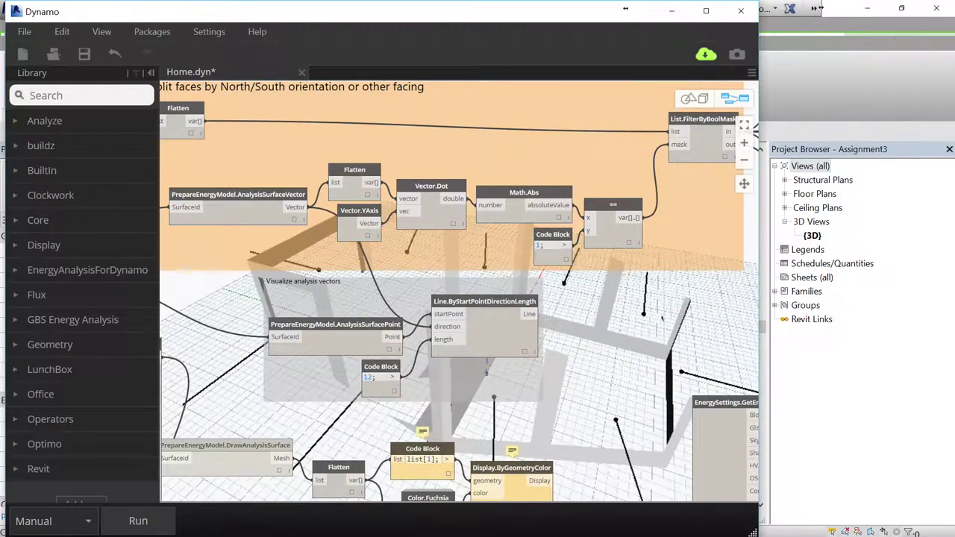
{"action": "middle_click_drag", "start_coordinate": [660, 319], "coordinate": [502, 332]}
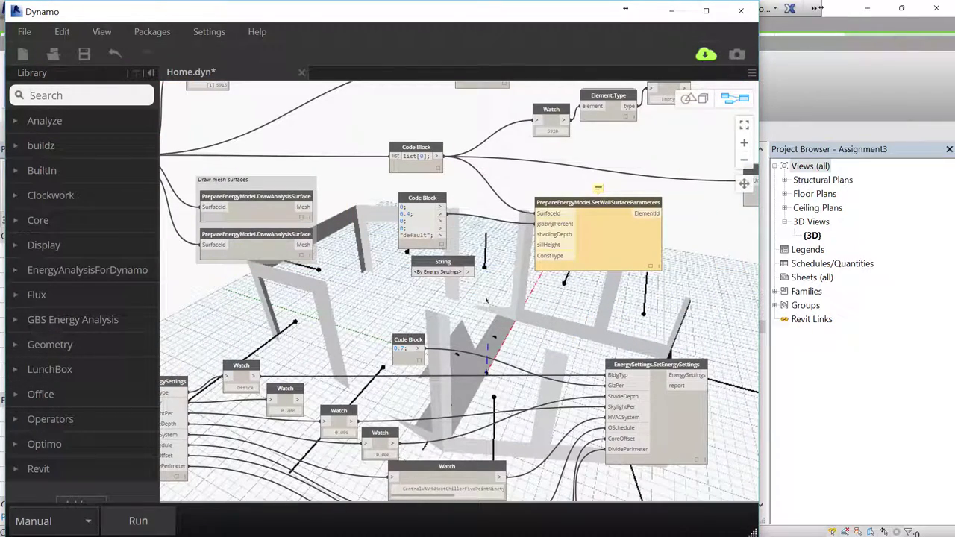
{"action": "middle_click_drag", "start_coordinate": [290, 319], "coordinate": [449, 295]}
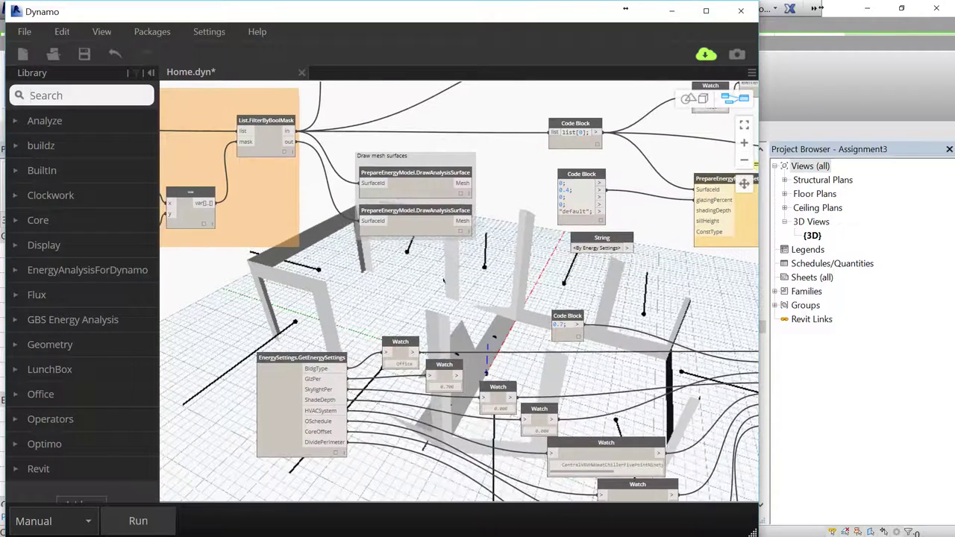
- Highlight the surfaces of each PrepareEnergyModel.DrawAnalysisSurface node in the Draw mesh surfaces group, one node at a time
{"action": "left_click", "coordinate": [408, 213]}
{"action": "left_click", "coordinate": [403, 224]}
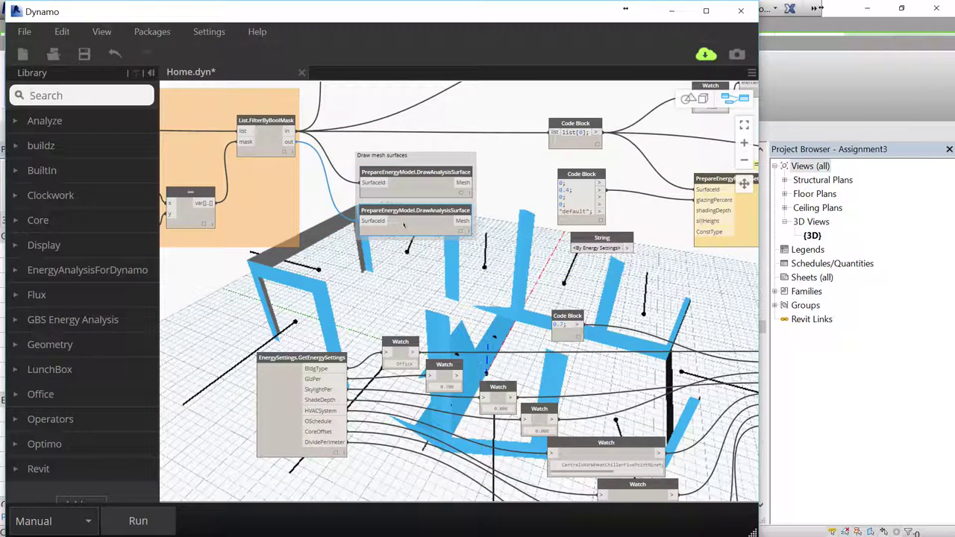
{"action": "left_click", "coordinate": [417, 191]}
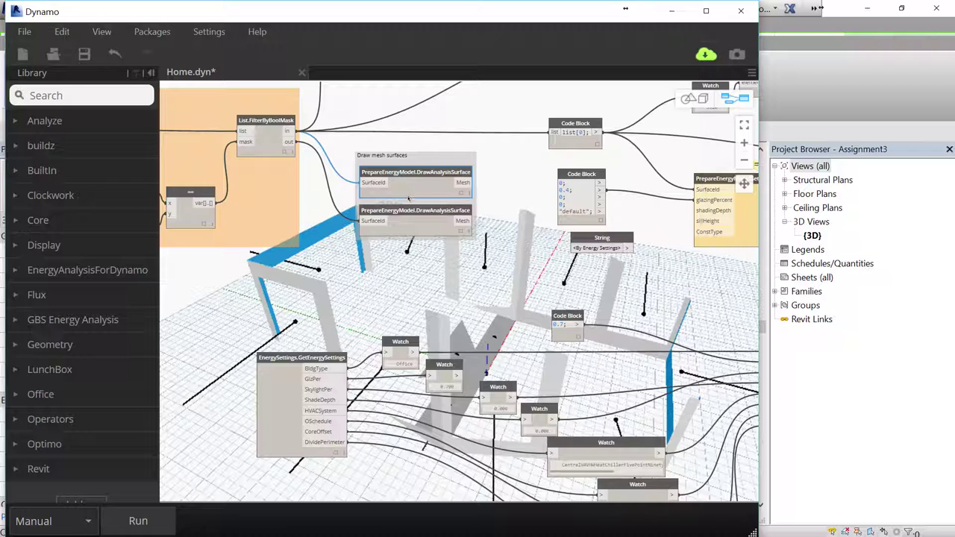
- Place a copy of PrepareEnergyModel.DrawAnalysisSurface below Display.ByGeometryColor and try to connect Flatten's output to its SurfaceId input
{"action": "middle_click_drag", "start_coordinate": [410, 212], "coordinate": [428, 313]}
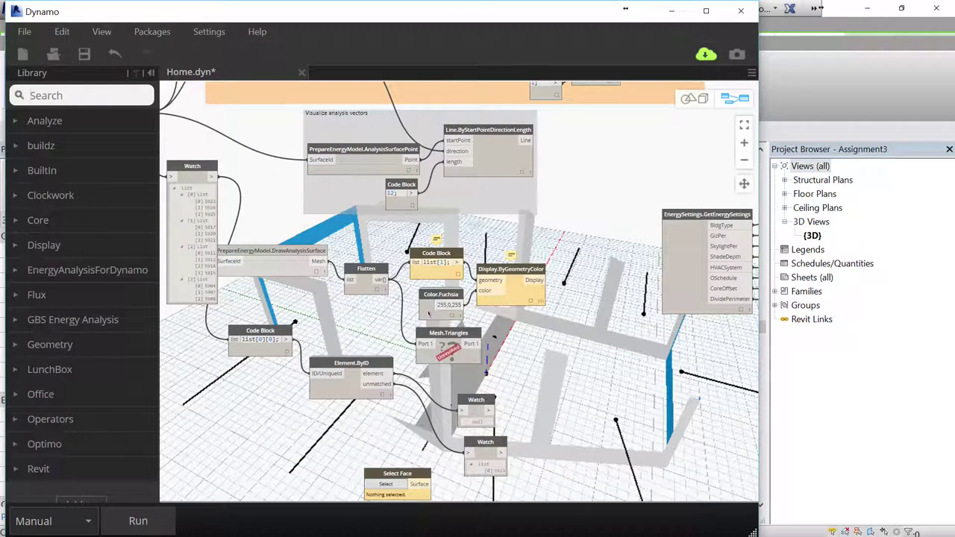
{"action": "left_click", "coordinate": [530, 336]}
{"action": "scroll", "coordinate": [545, 313], "scroll_direction": "up", "scroll_amount": 2}
{"action": "scroll", "coordinate": [561, 289], "scroll_direction": "down", "scroll_amount": 4}
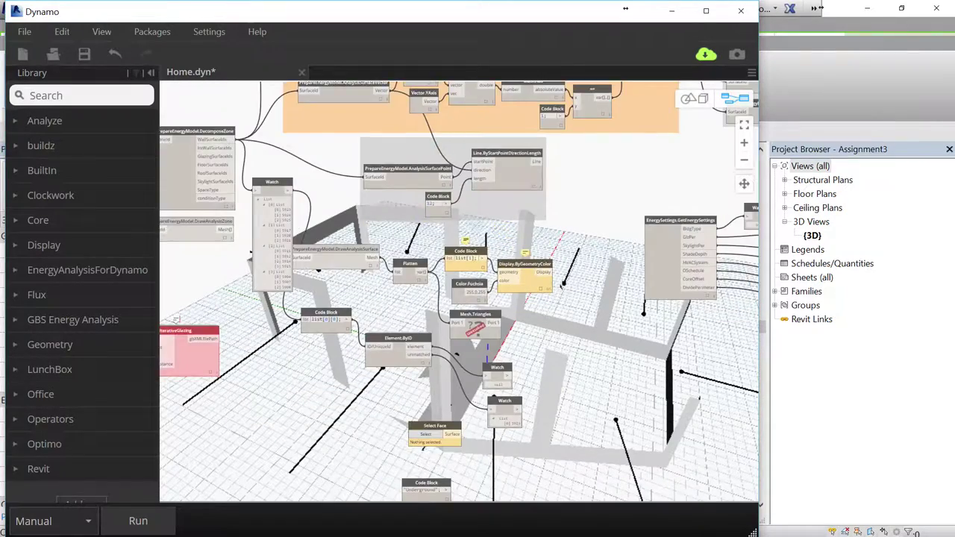
{"action": "scroll", "coordinate": [552, 305], "scroll_direction": "down", "scroll_amount": 5}
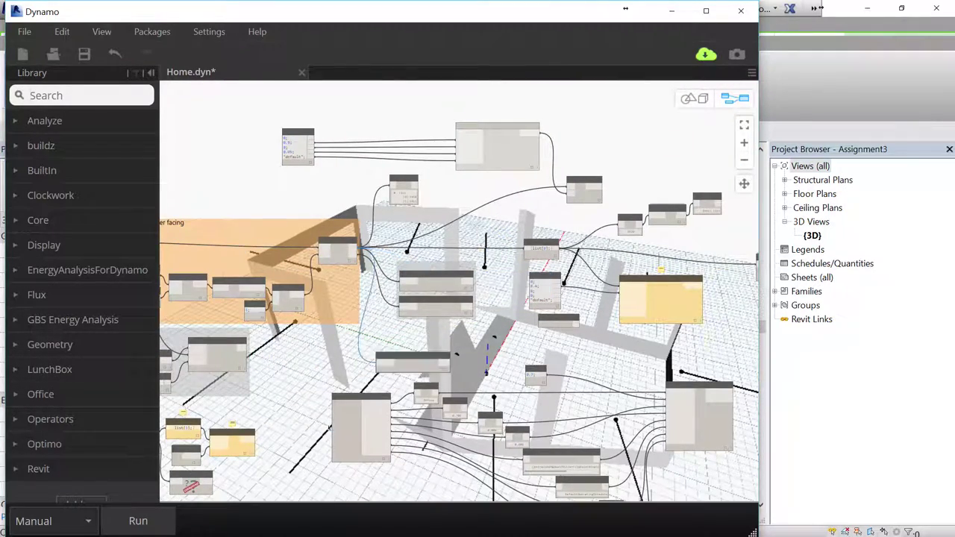
{"action": "middle_click_drag", "start_coordinate": [248, 462], "coordinate": [475, 333]}
{"action": "scroll", "coordinate": [475, 332], "scroll_direction": "down", "scroll_amount": 2}
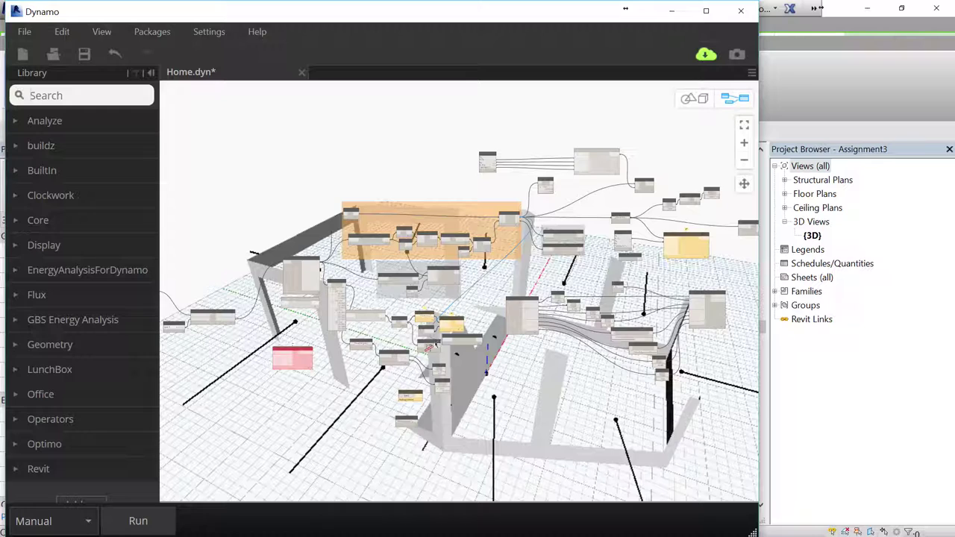
{"action": "scroll", "coordinate": [475, 332], "scroll_direction": "up", "scroll_amount": 6}
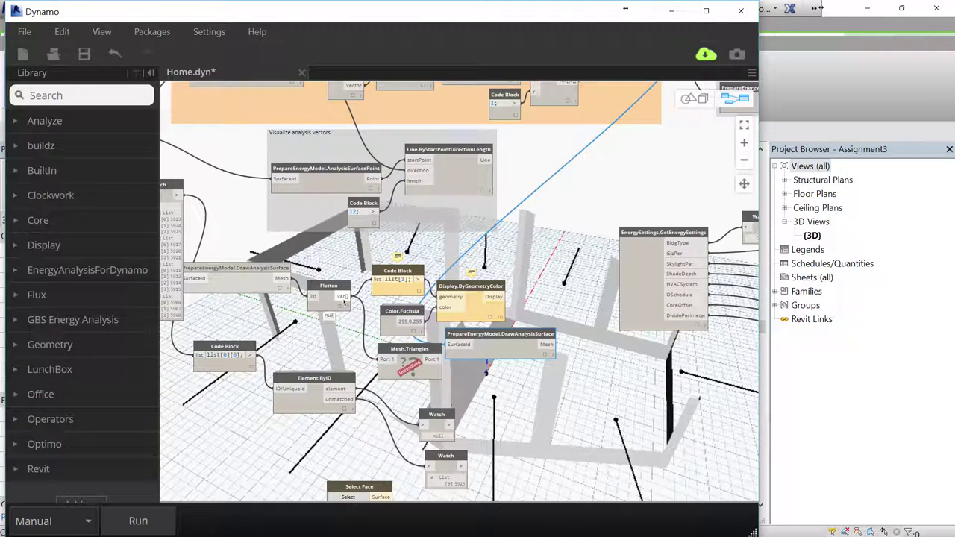
{"action": "left_click_drag", "start_coordinate": [347, 296], "coordinate": [452, 345]}
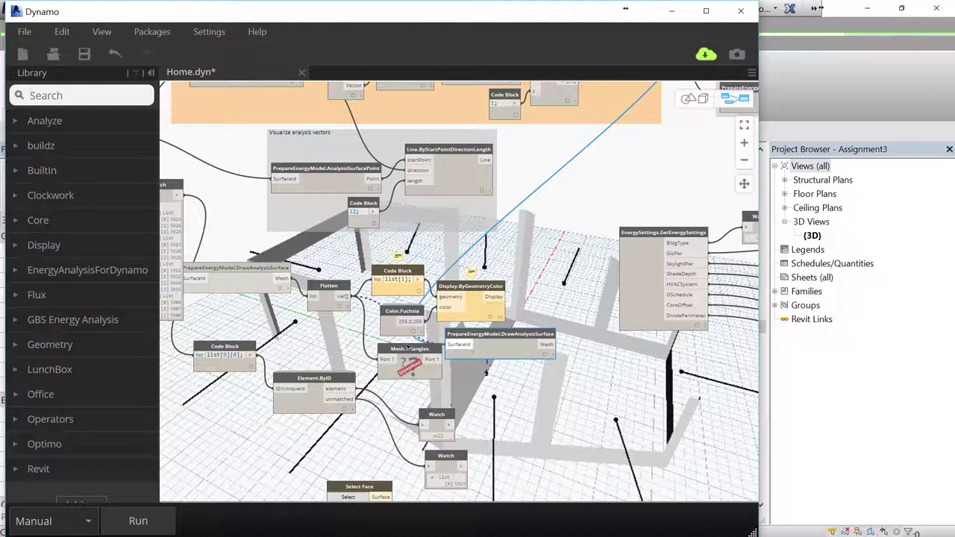
{"action": "left_click_drag", "start_coordinate": [309, 296], "coordinate": [321, 334]}
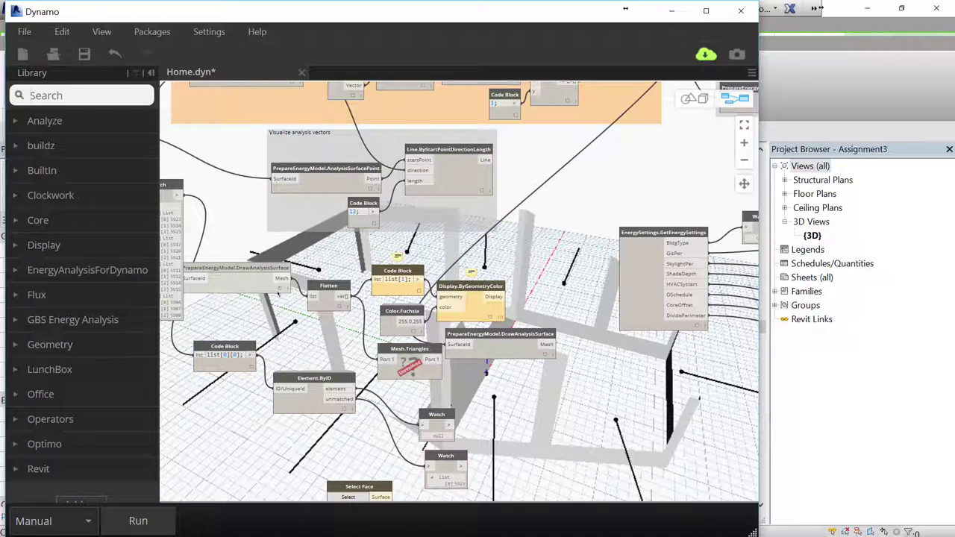
- Move the wall surface Watch node aside, connect DecomposeZone's GlazingSurfaceIds to the SurfaceId of the DrawAnalysisSurface before Flatten, and run the graph
{"action": "middle_click_drag", "start_coordinate": [279, 295], "coordinate": [459, 285]}
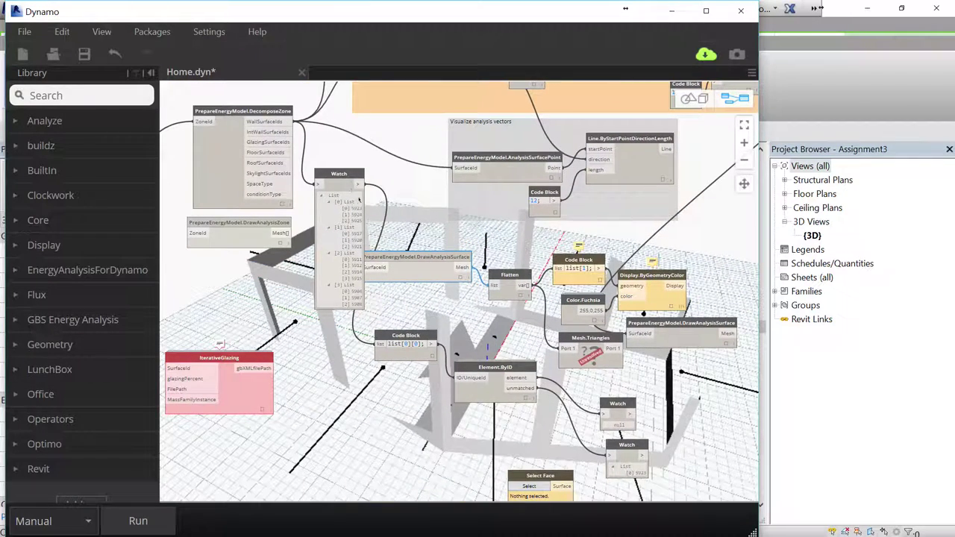
{"action": "left_click_drag", "start_coordinate": [350, 182], "coordinate": [320, 215]}
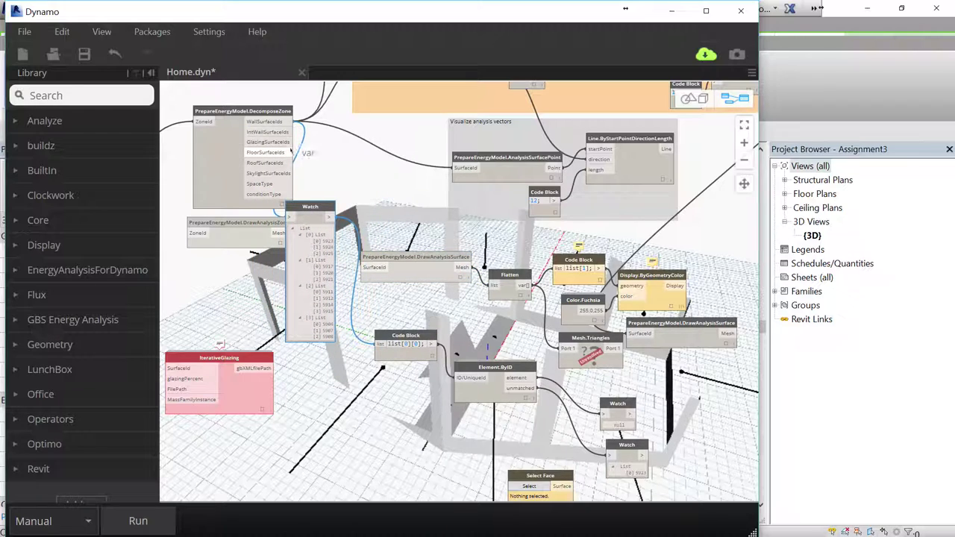
{"action": "left_click_drag", "start_coordinate": [293, 142], "coordinate": [365, 267]}
{"action": "left_click", "coordinate": [112, 519]}
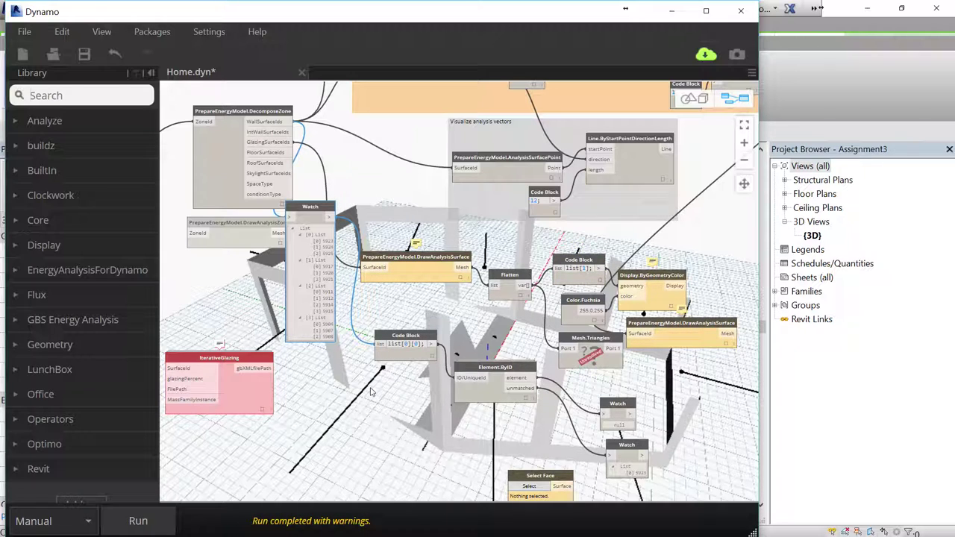
{"action": "middle_click_drag", "start_coordinate": [355, 247], "coordinate": [395, 250]}
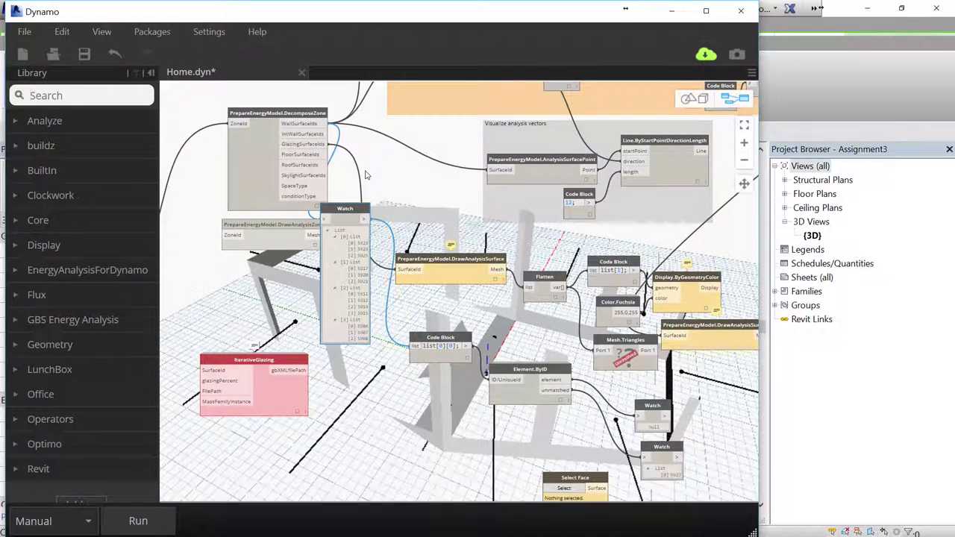
- Separate the DrawAnalysisSurface before Flatten from the Watch node, connect DecomposeZone's GlazingSurfaceIds to that Watch, and run the graph
{"action": "left_click_drag", "start_coordinate": [430, 260], "coordinate": [461, 225]}
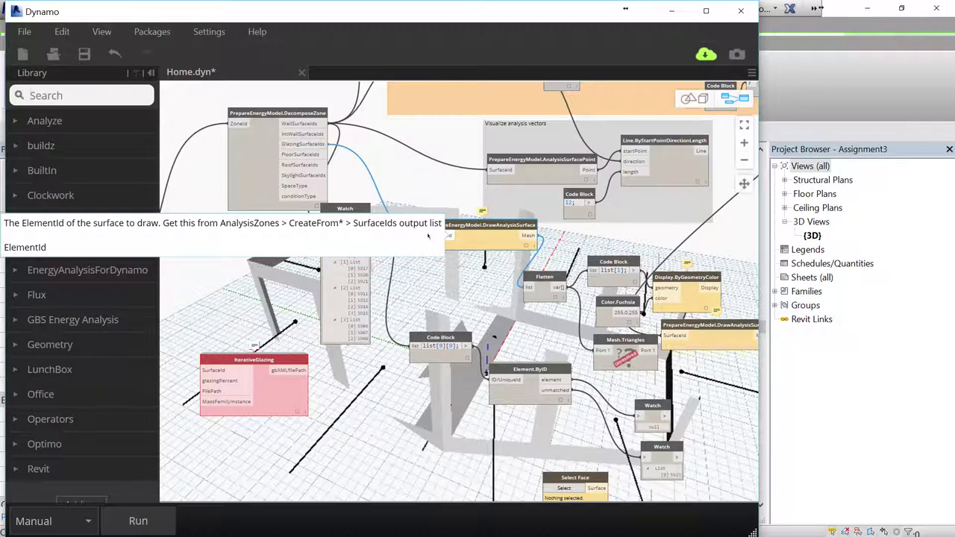
{"action": "left_click_drag", "start_coordinate": [324, 239], "coordinate": [354, 239]}
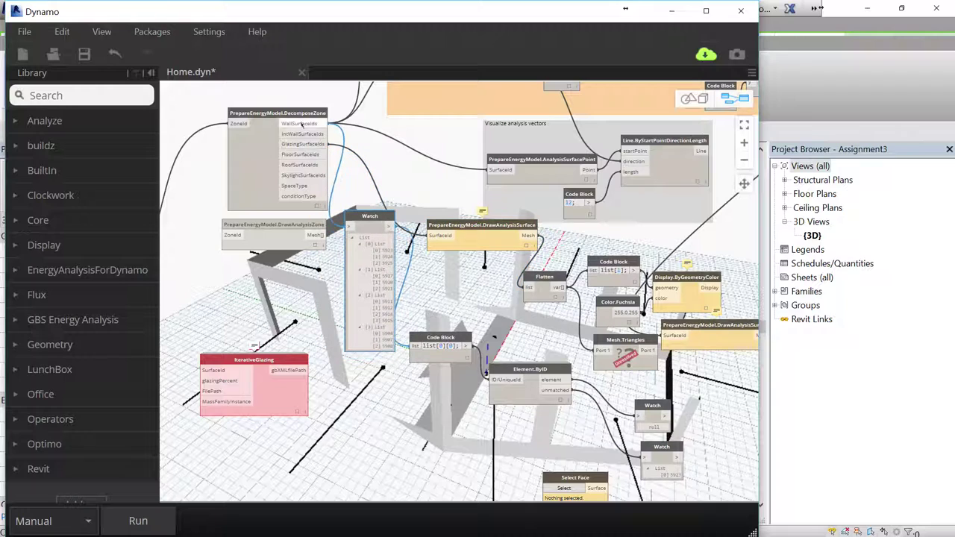
{"action": "left_click", "coordinate": [138, 521]}
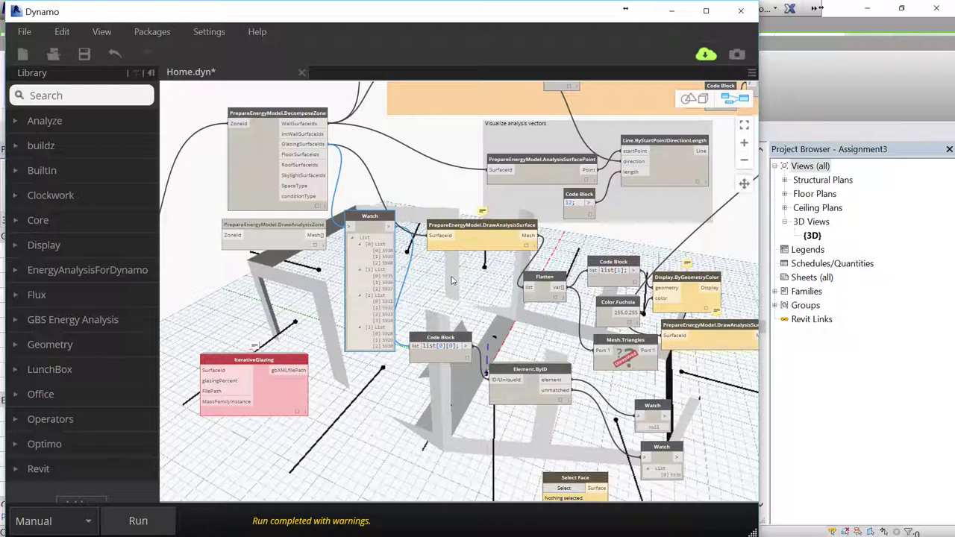
- Connect DecomposeZone's GlazingSurfaceIds to the spare DrawAnalysisSurface's SurfaceId, run the graph, place that node below Flatten's source node, and read the upper node's warning
{"action": "left_click_drag", "start_coordinate": [683, 332], "coordinate": [468, 286]}
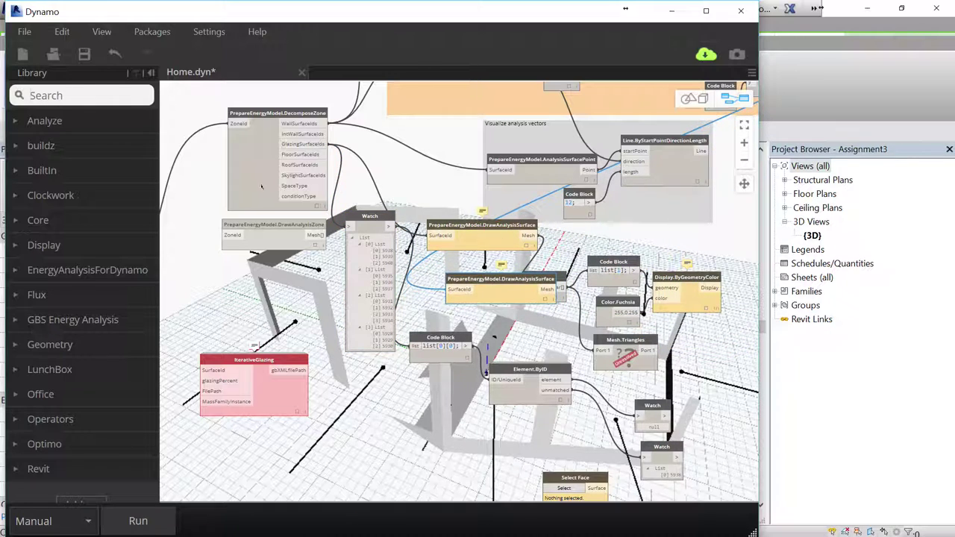
{"action": "left_click", "coordinate": [447, 289]}
{"action": "left_click", "coordinate": [445, 289]}
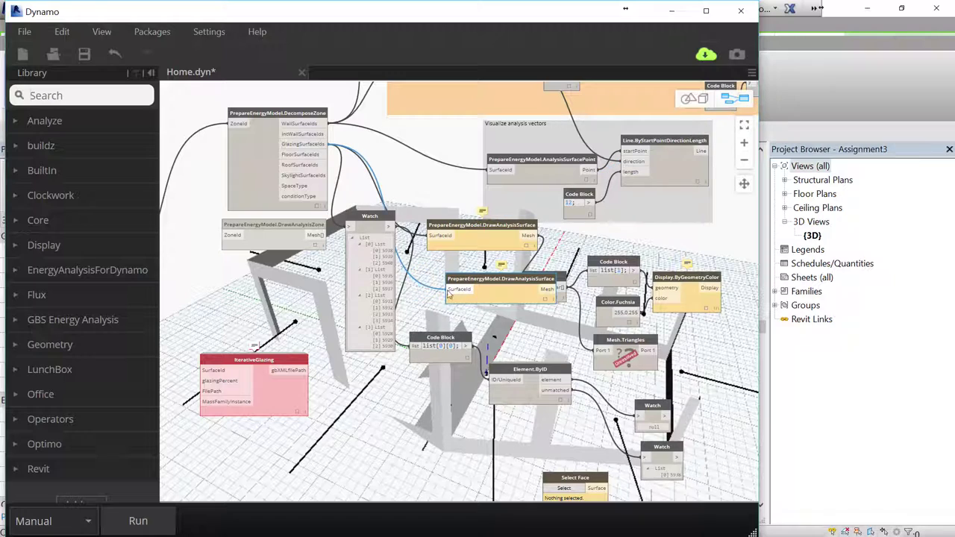
{"action": "left_click", "coordinate": [122, 521]}
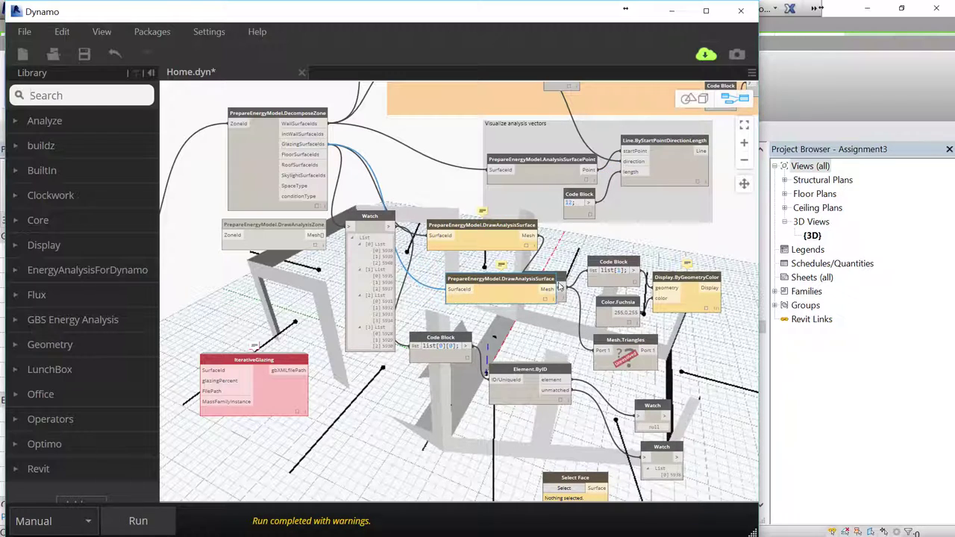
{"action": "left_click_drag", "start_coordinate": [552, 281], "coordinate": [531, 309]}
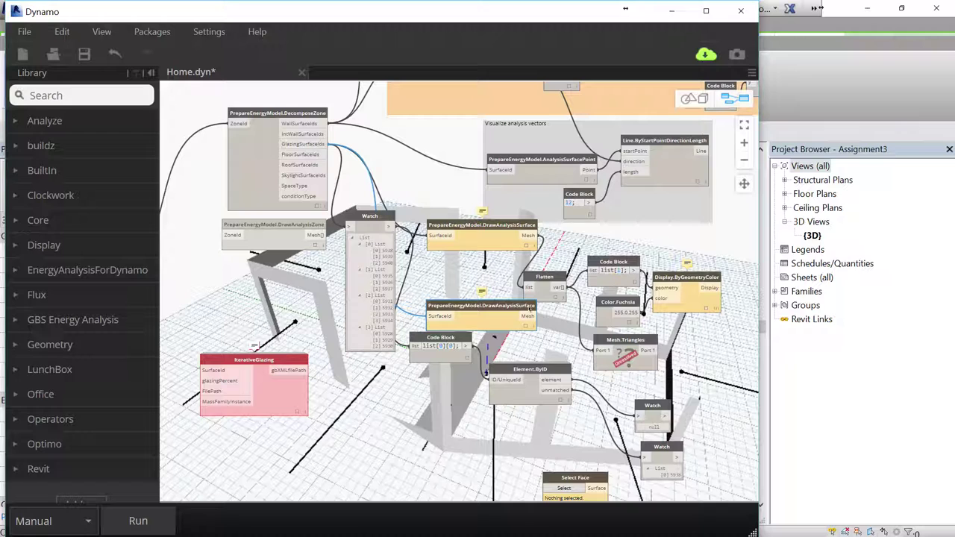
{"action": "mouse_move", "coordinate": [482, 213]}
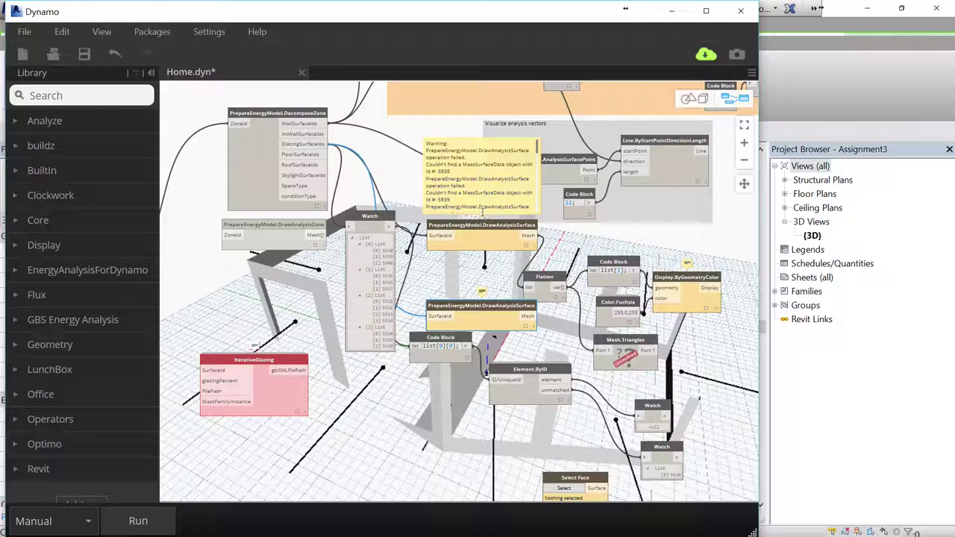
- Examine the orientation filter, mesh surface and energy settings nodes, the IterativeGlazing node and the overall layout of the graph
{"action": "scroll", "coordinate": [483, 224], "scroll_direction": "down", "scroll_amount": 5}
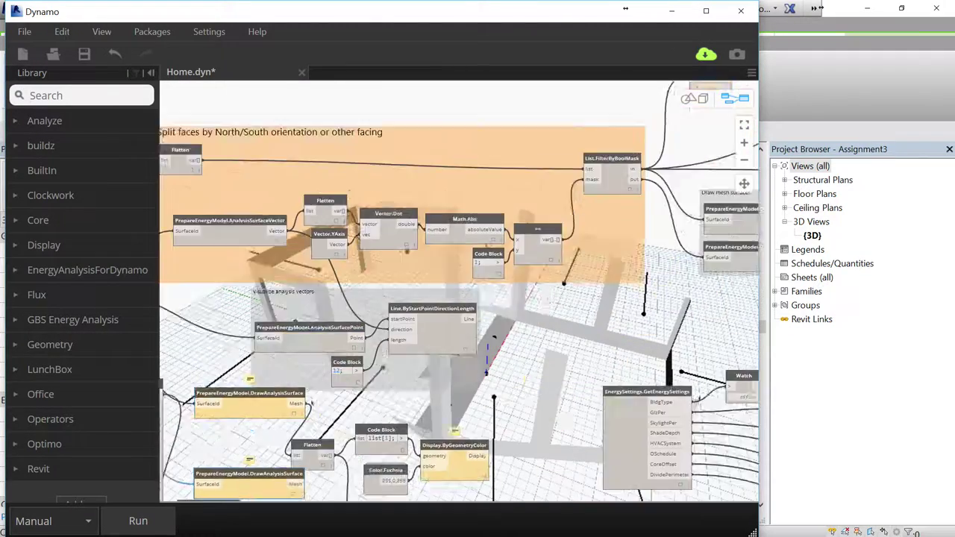
{"action": "scroll", "coordinate": [668, 313], "scroll_direction": "up", "scroll_amount": 5}
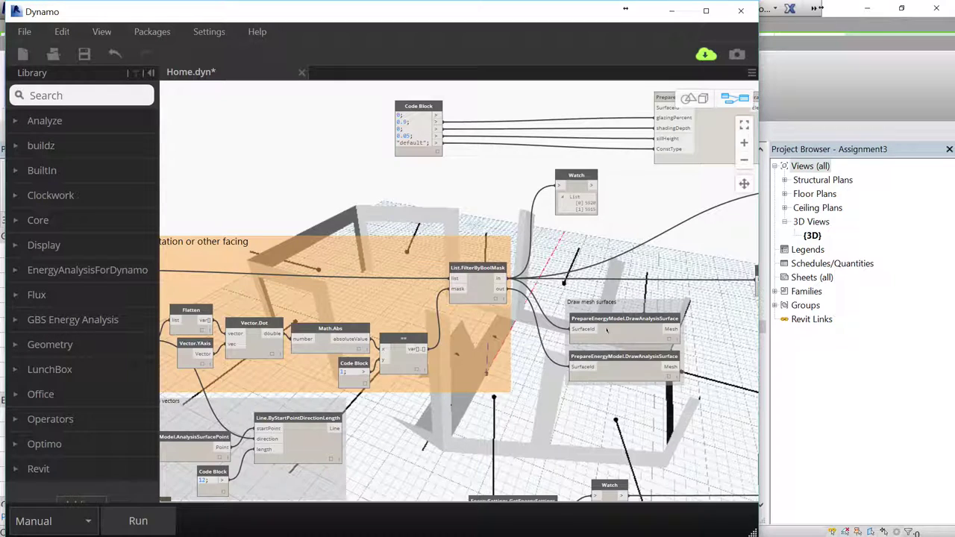
{"action": "scroll", "coordinate": [593, 346], "scroll_direction": "up", "scroll_amount": 1}
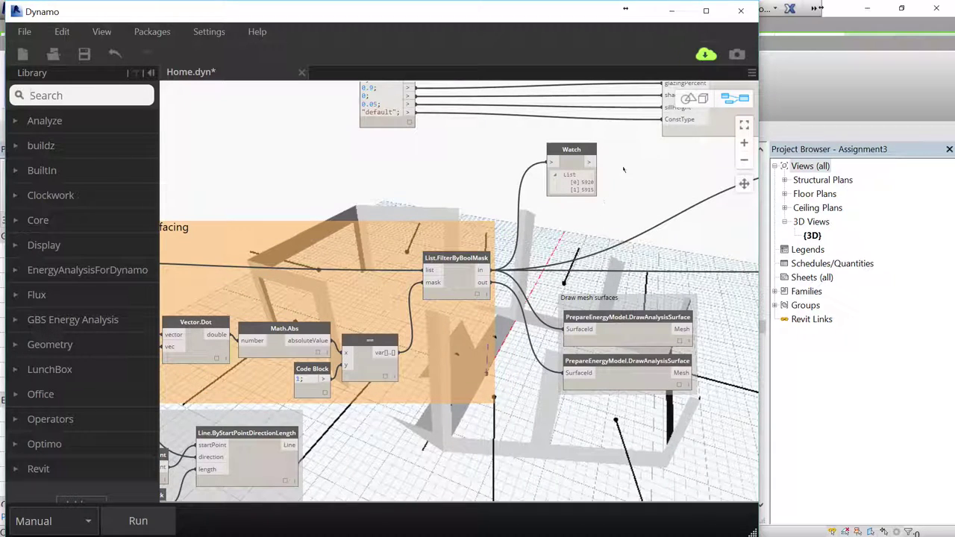
{"action": "middle_click_drag", "start_coordinate": [589, 303], "coordinate": [696, 119]}
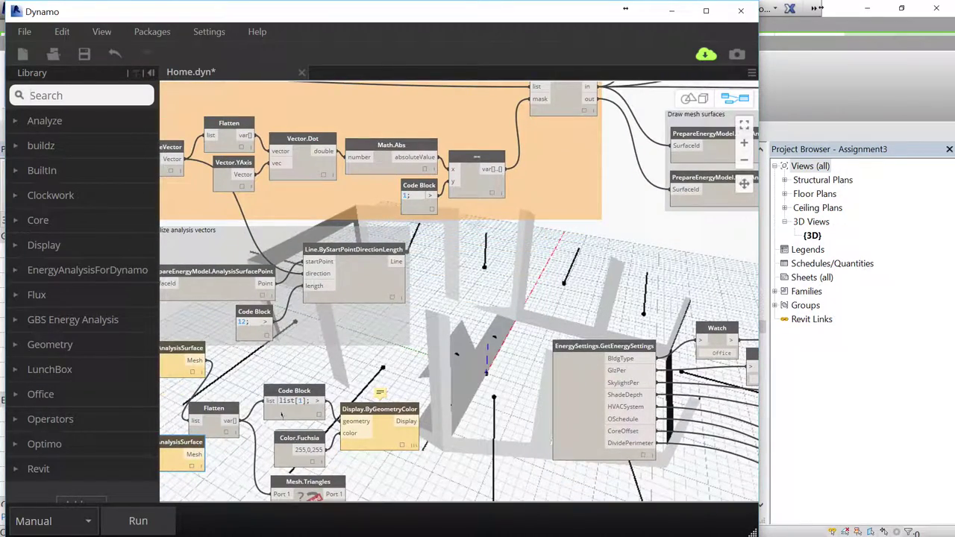
{"action": "scroll", "coordinate": [293, 446], "scroll_direction": "down", "scroll_amount": 3}
{"action": "scroll", "coordinate": [346, 308], "scroll_direction": "up", "scroll_amount": 3}
{"action": "left_click_drag", "start_coordinate": [329, 280], "coordinate": [577, 265]}
{"action": "scroll", "coordinate": [577, 265], "scroll_direction": "up", "scroll_amount": 2}
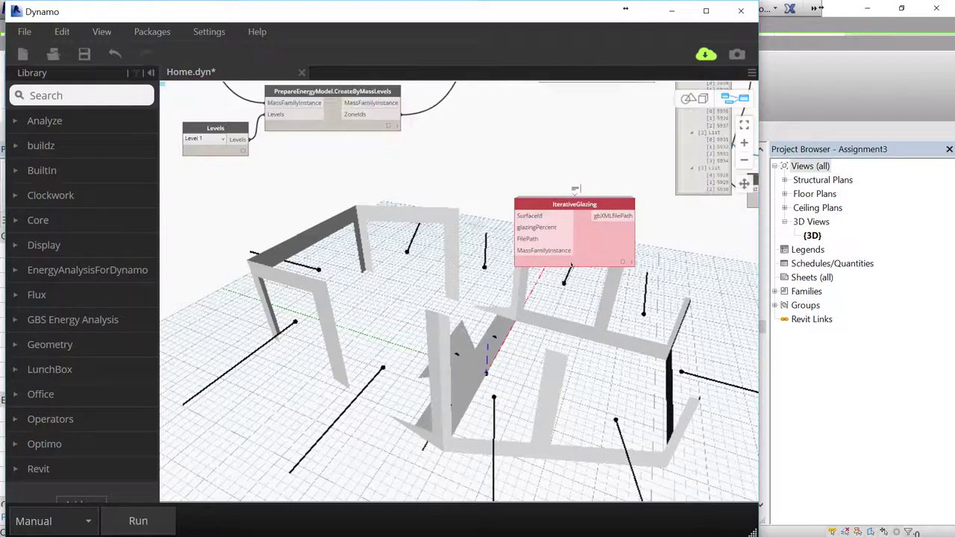
{"action": "scroll", "coordinate": [463, 294], "scroll_direction": "down", "scroll_amount": 5}
{"action": "scroll", "coordinate": [462, 295], "scroll_direction": "down", "scroll_amount": 6}
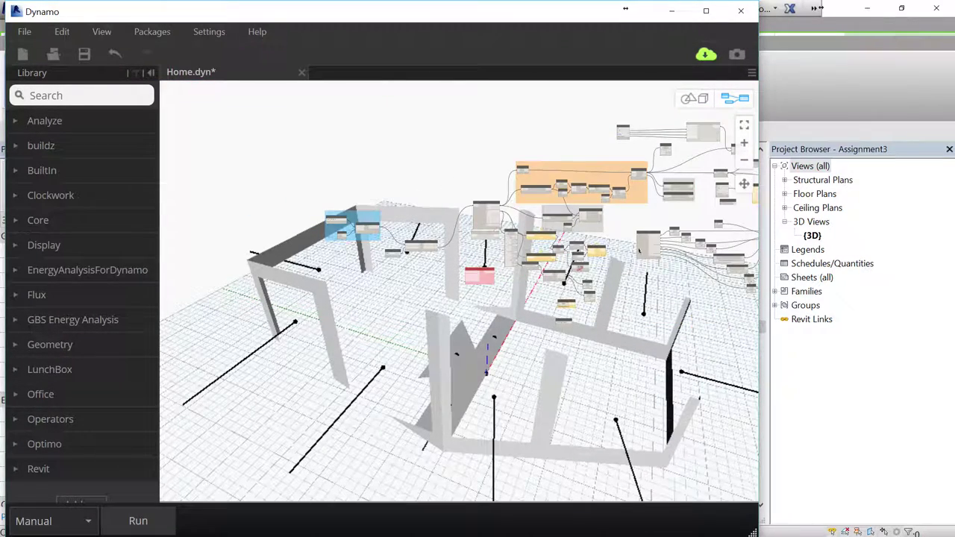
{"action": "scroll", "coordinate": [506, 354], "scroll_direction": "up", "scroll_amount": 3}
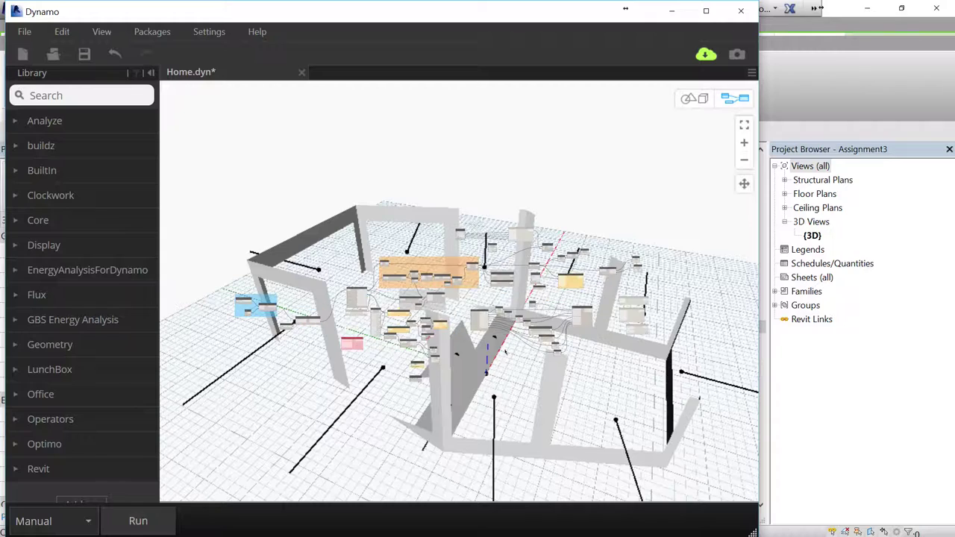
{"action": "scroll", "coordinate": [532, 336], "scroll_direction": "up", "scroll_amount": 1}
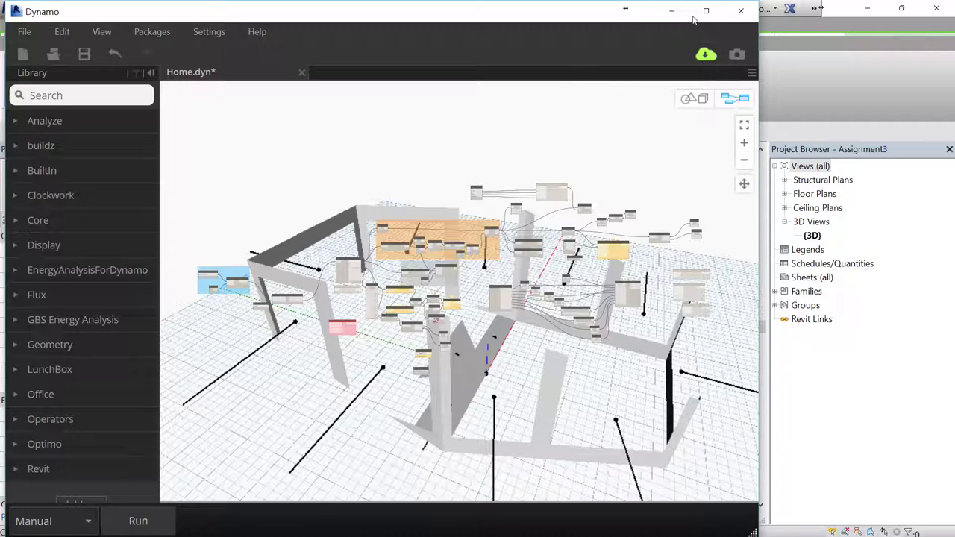
- Close Dynamo without saving the changes to Home.dyn and return to Revit's 3D view
{"action": "left_click", "coordinate": [741, 11]}
{"action": "left_click", "coordinate": [348, 323]}
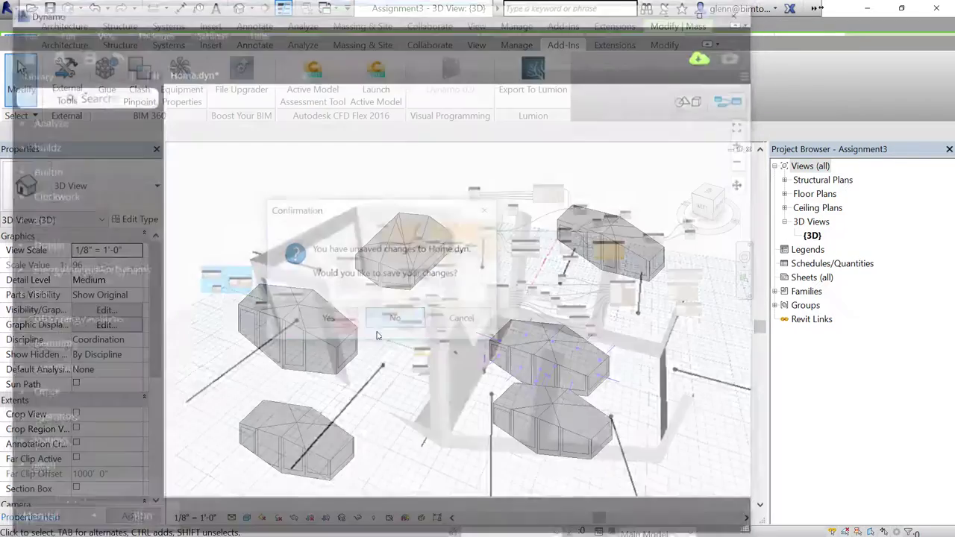